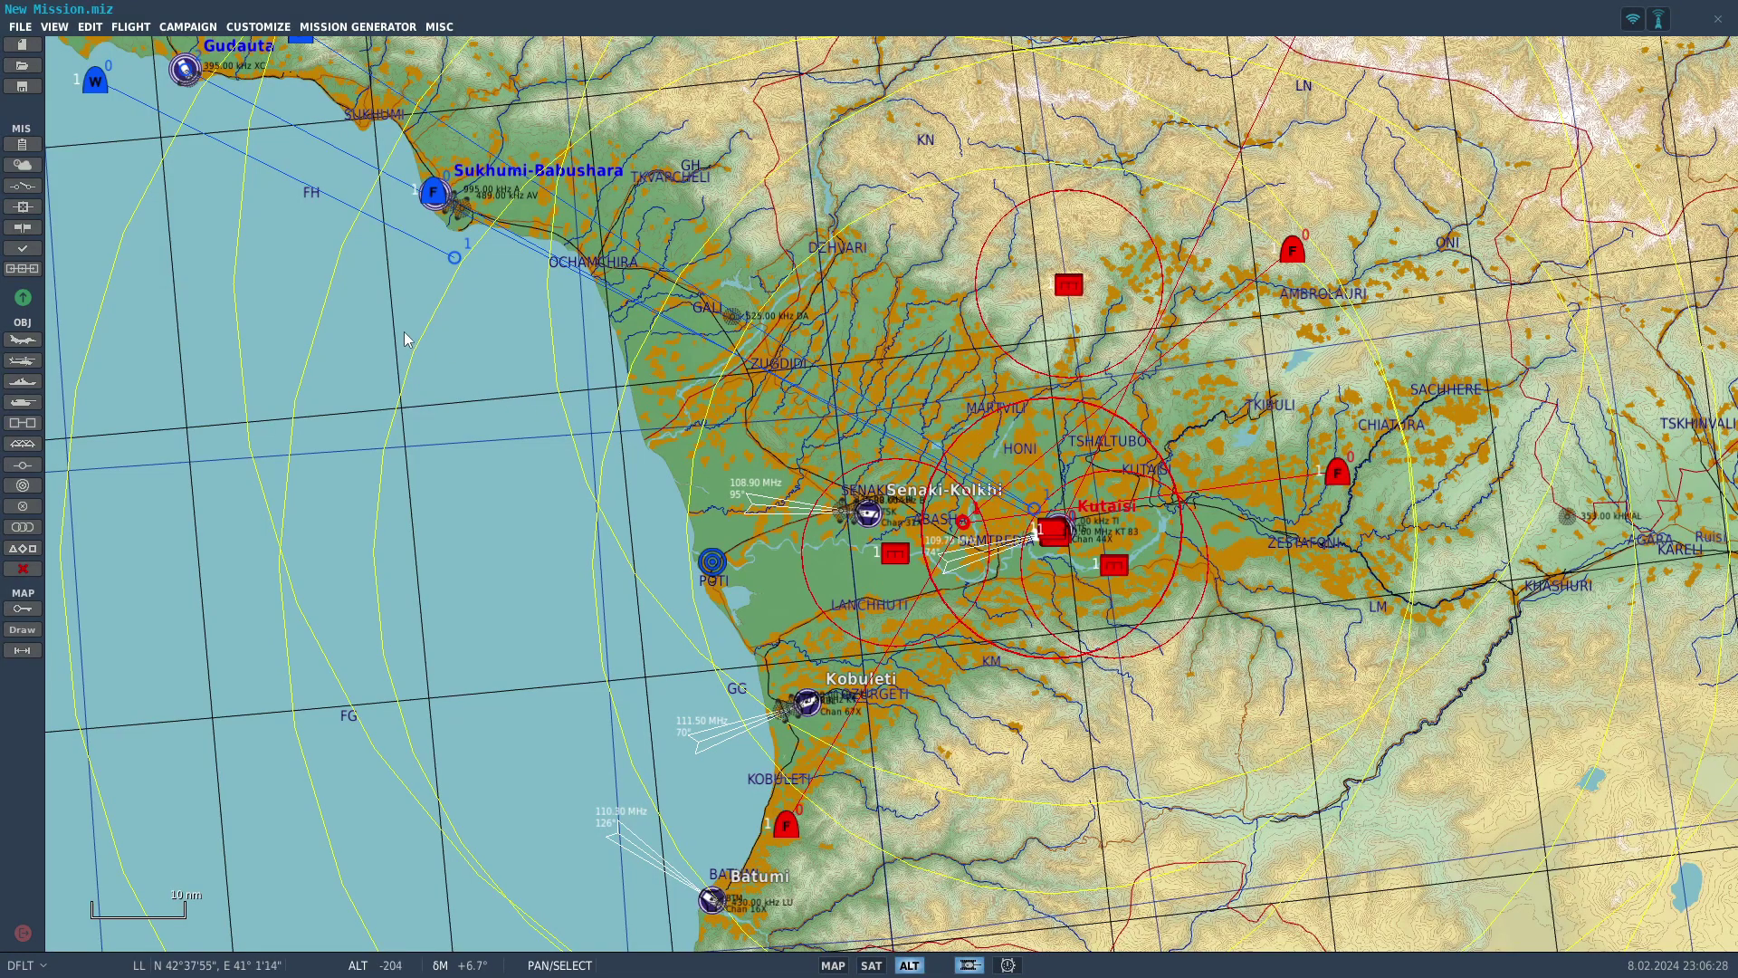
Open the Triggers rules editor for New Mission.miz
click(23, 187)
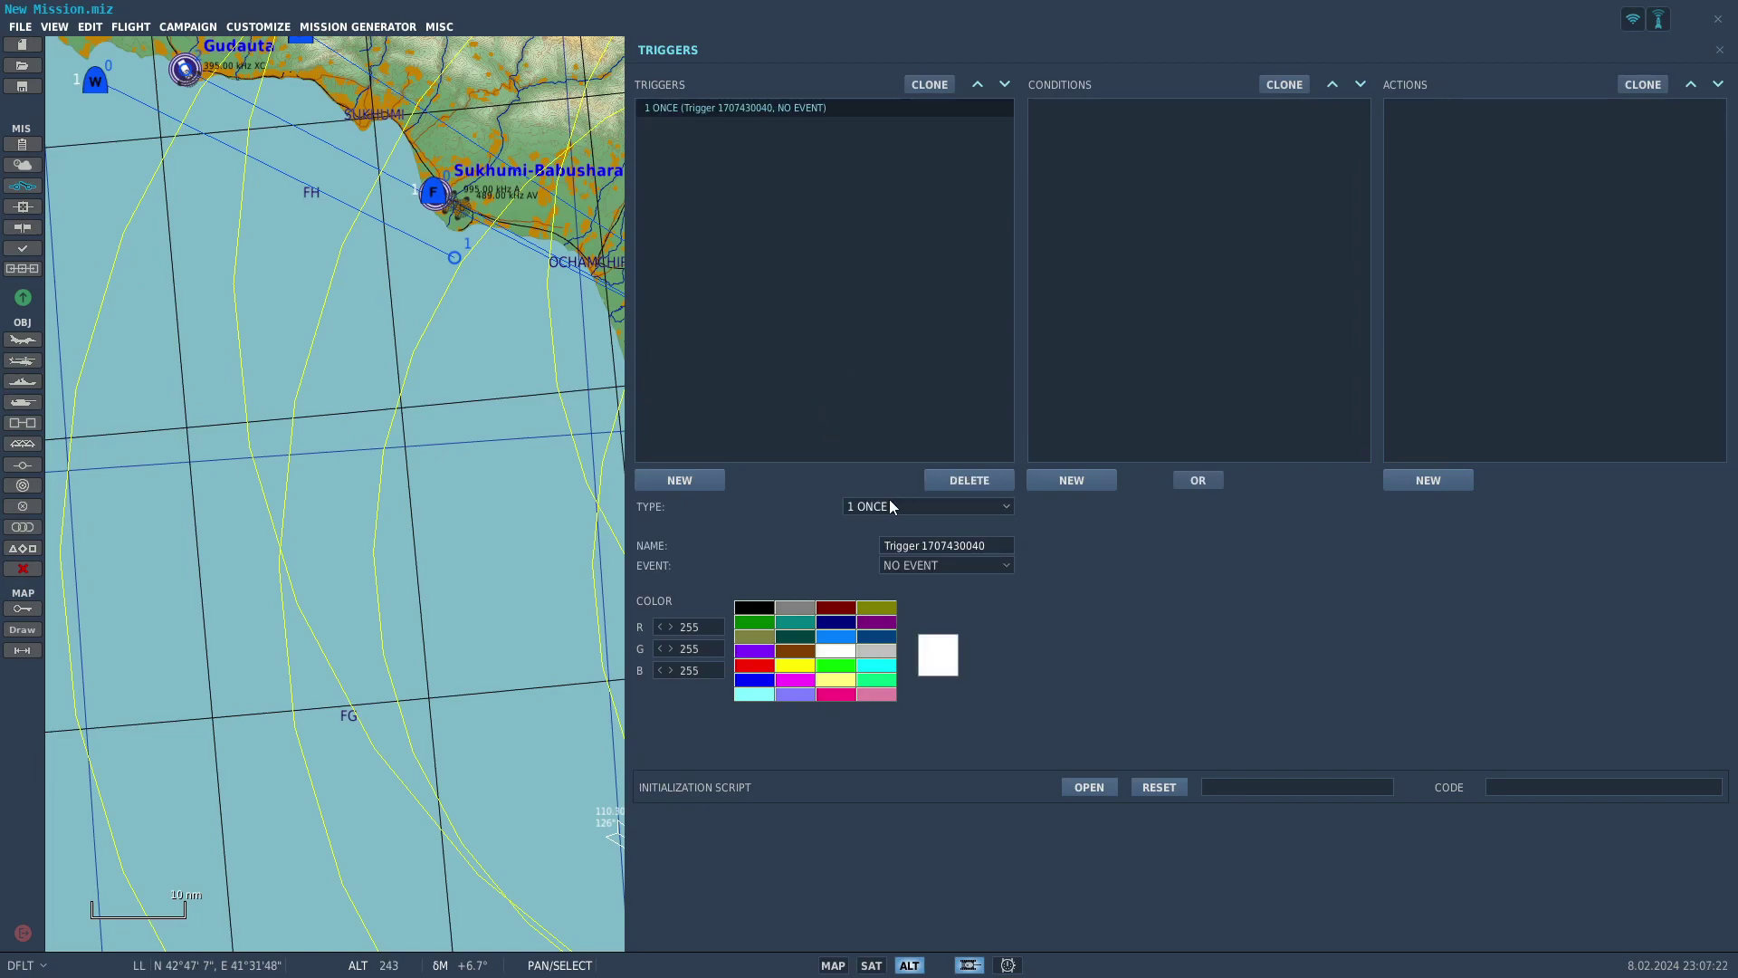
Set the new trigger's type to 4 MISSION START and colour it green
click(889, 503)
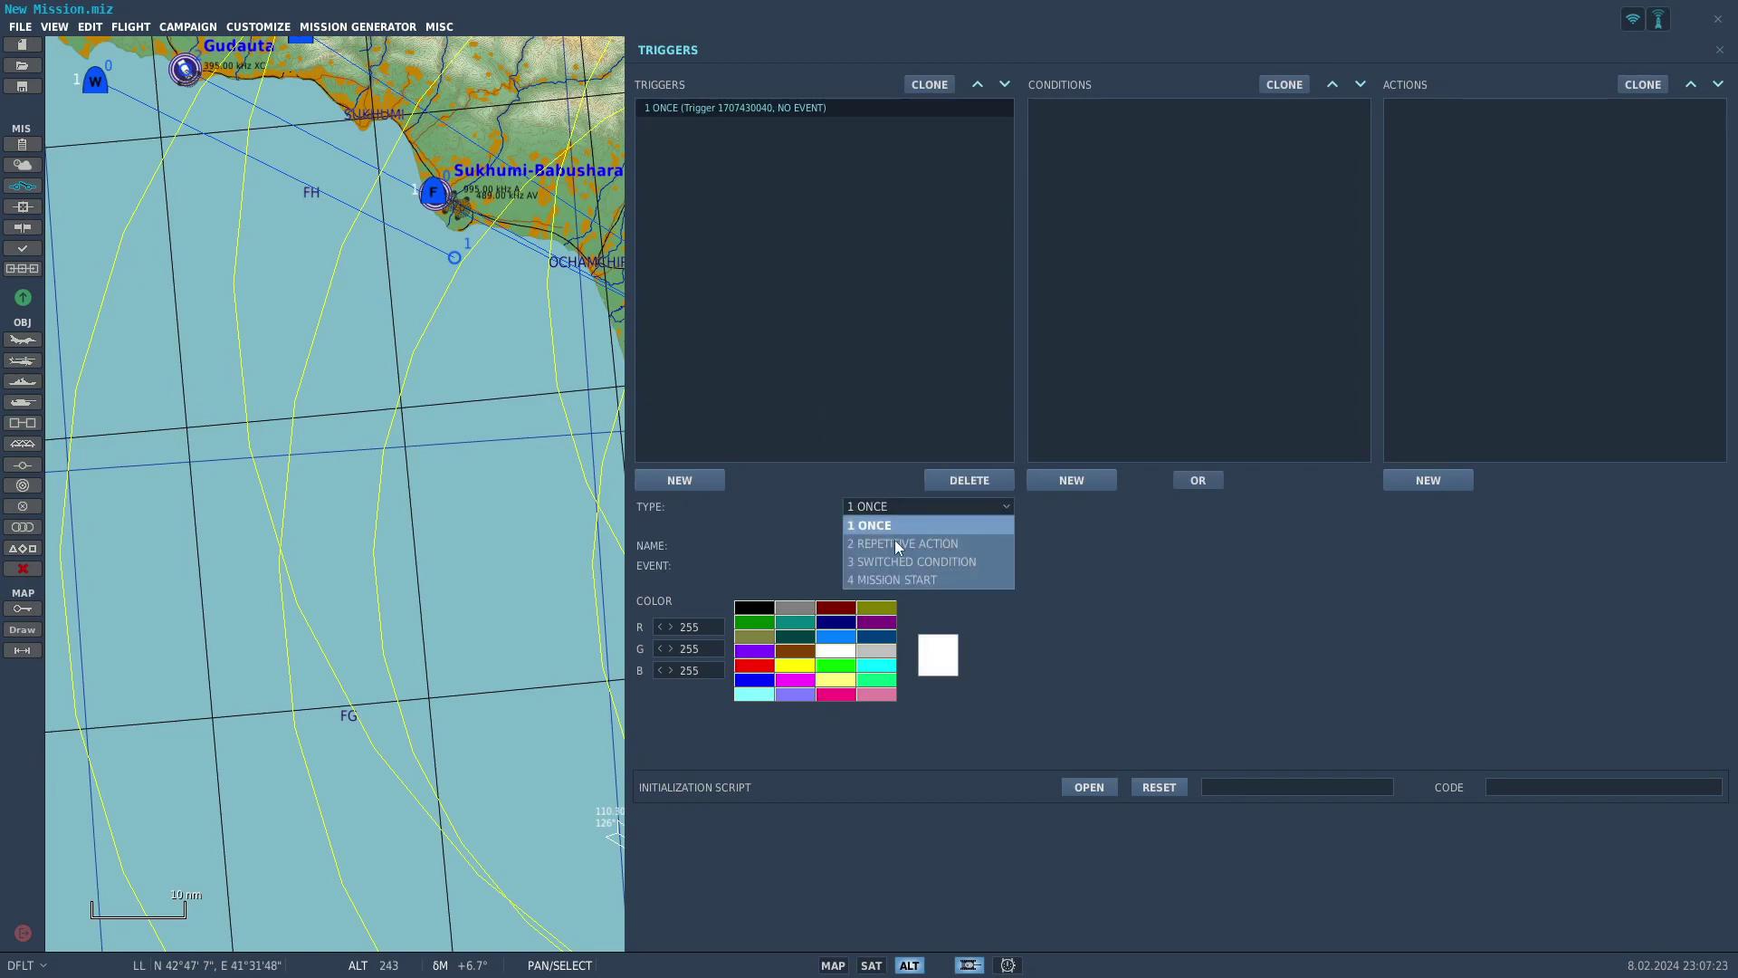
click(896, 579)
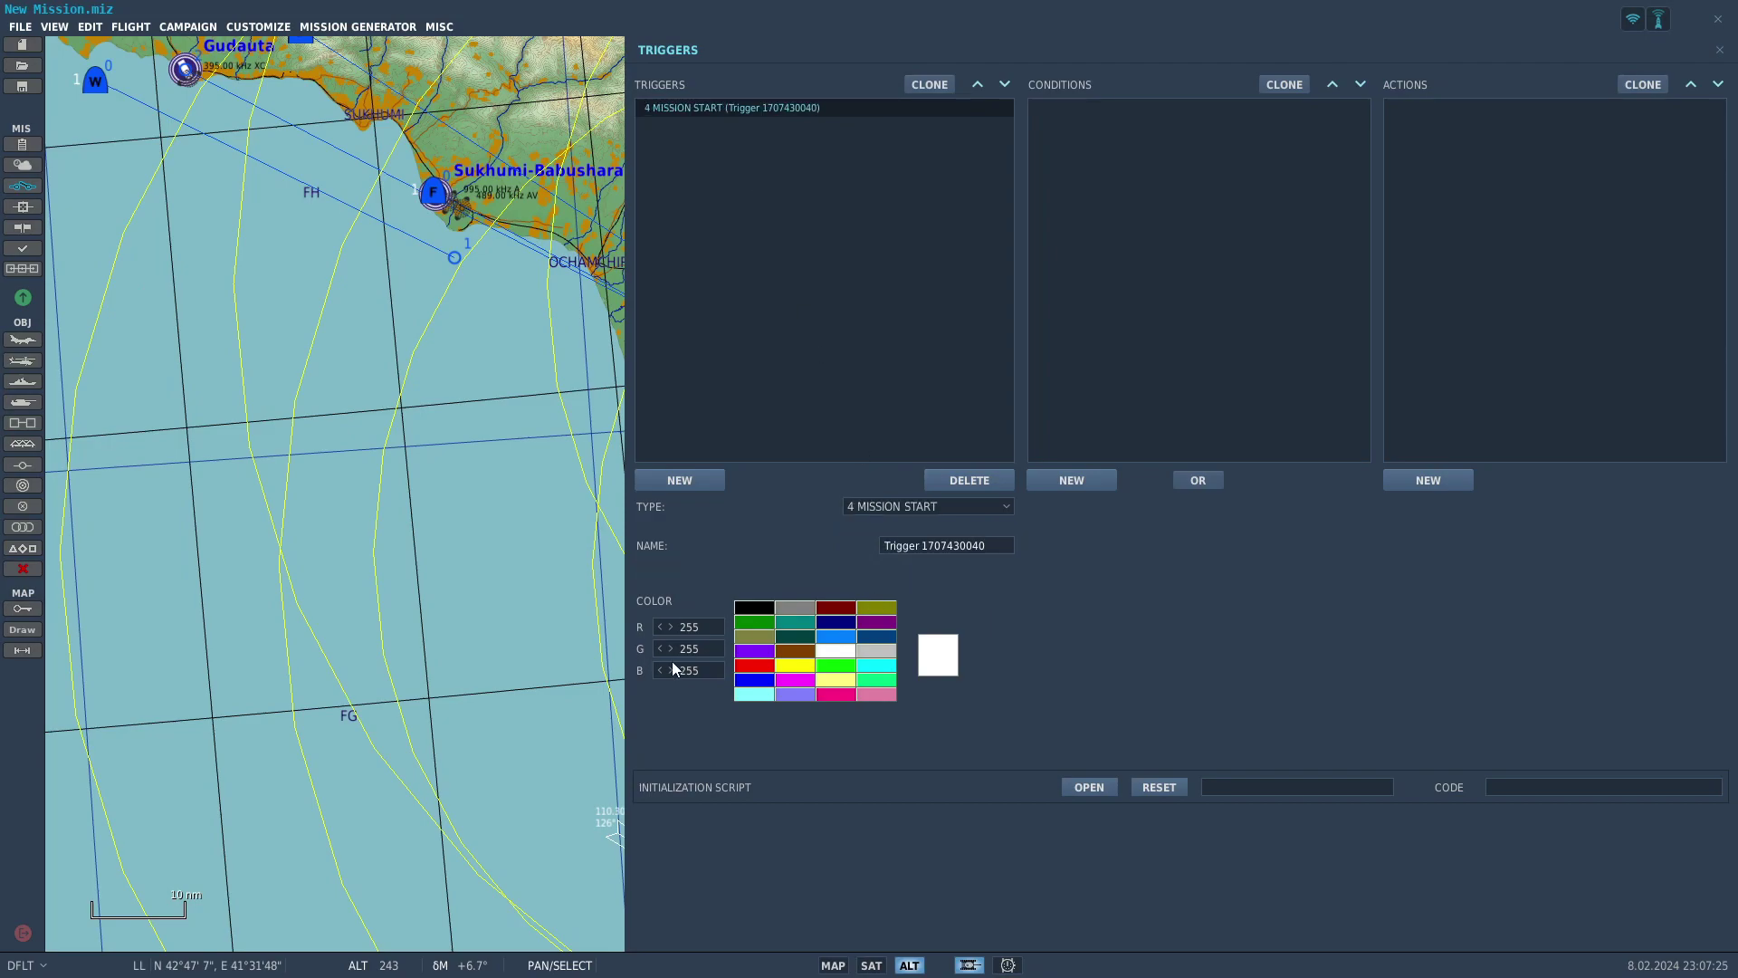
click(837, 666)
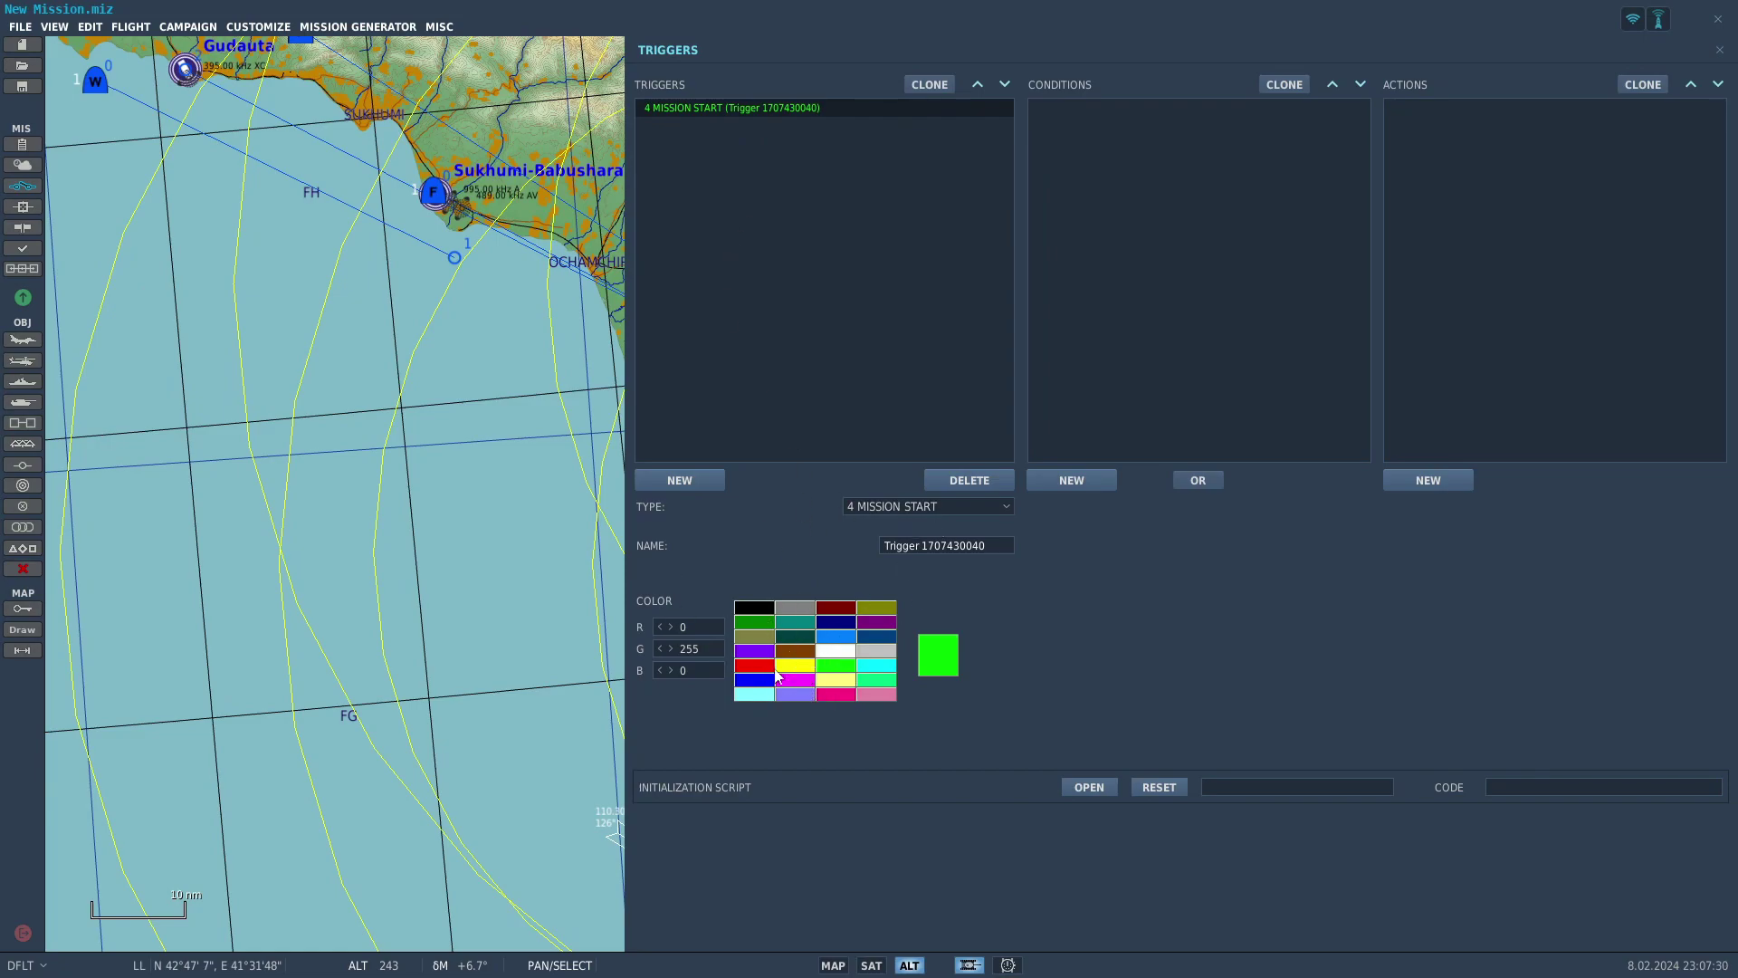
Rename the trigger setupRadioItems and add a new action to it
click(1000, 548)
click(995, 543)
text(set)
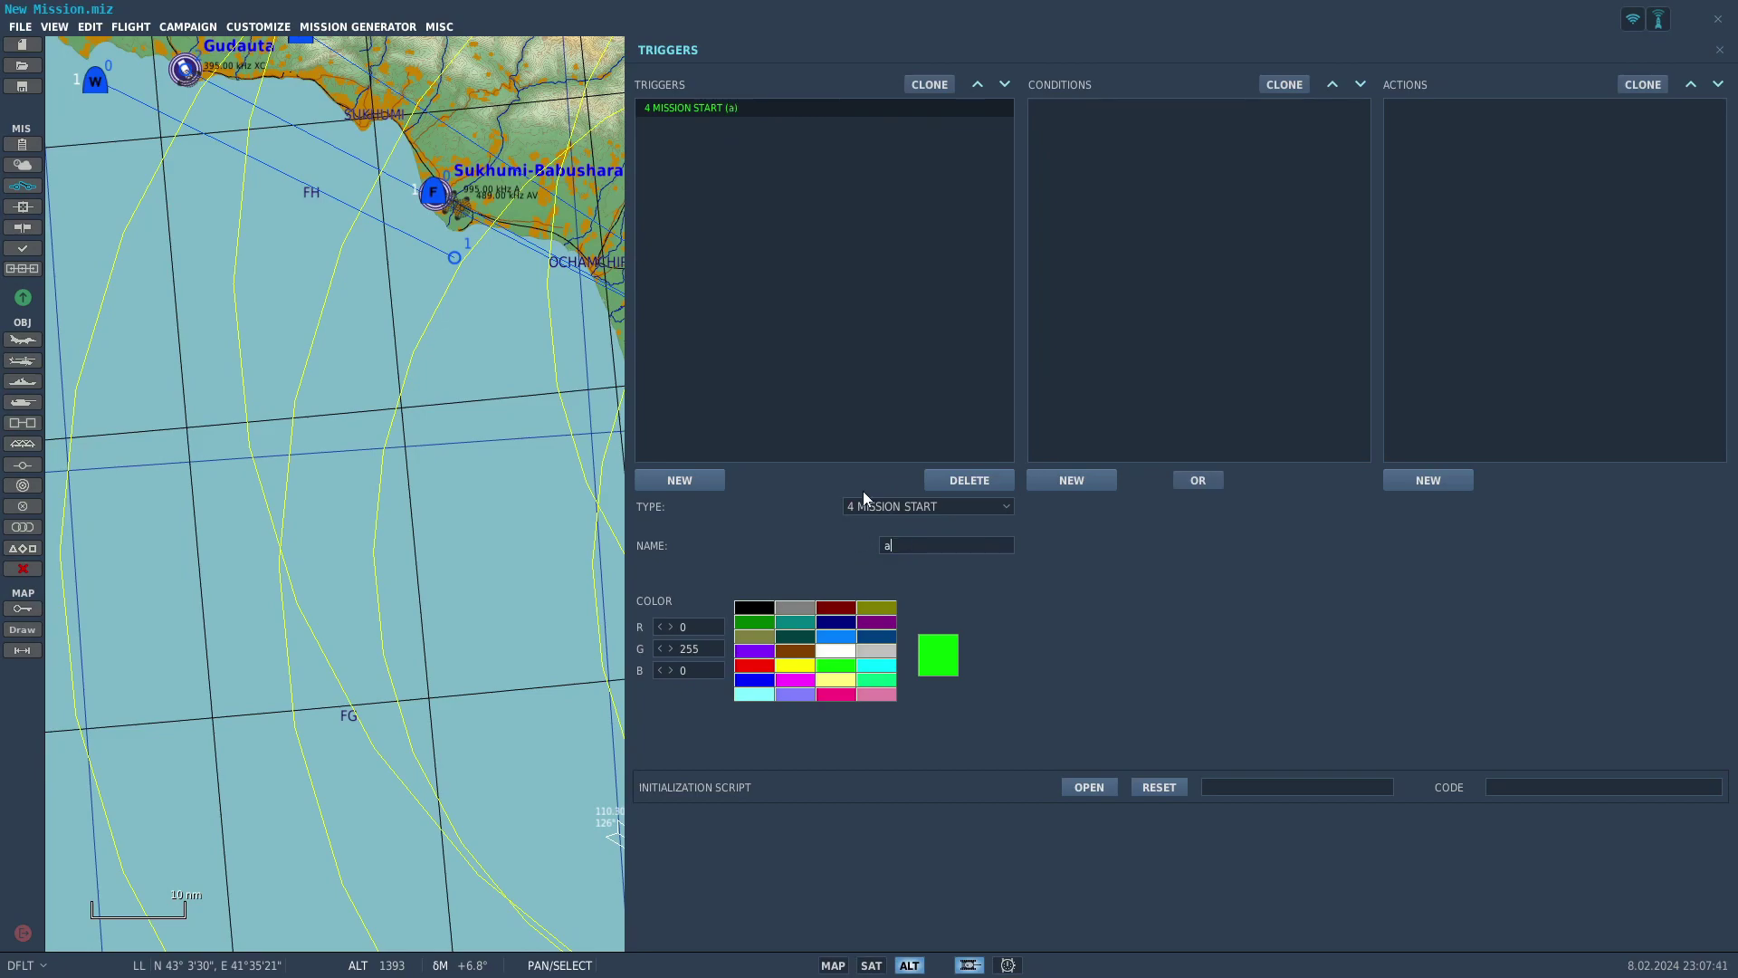
text(upRadioItems)
click(1431, 479)
Change the new action to RADIO ITEM ADD and remove the stray space from its name
click(1521, 505)
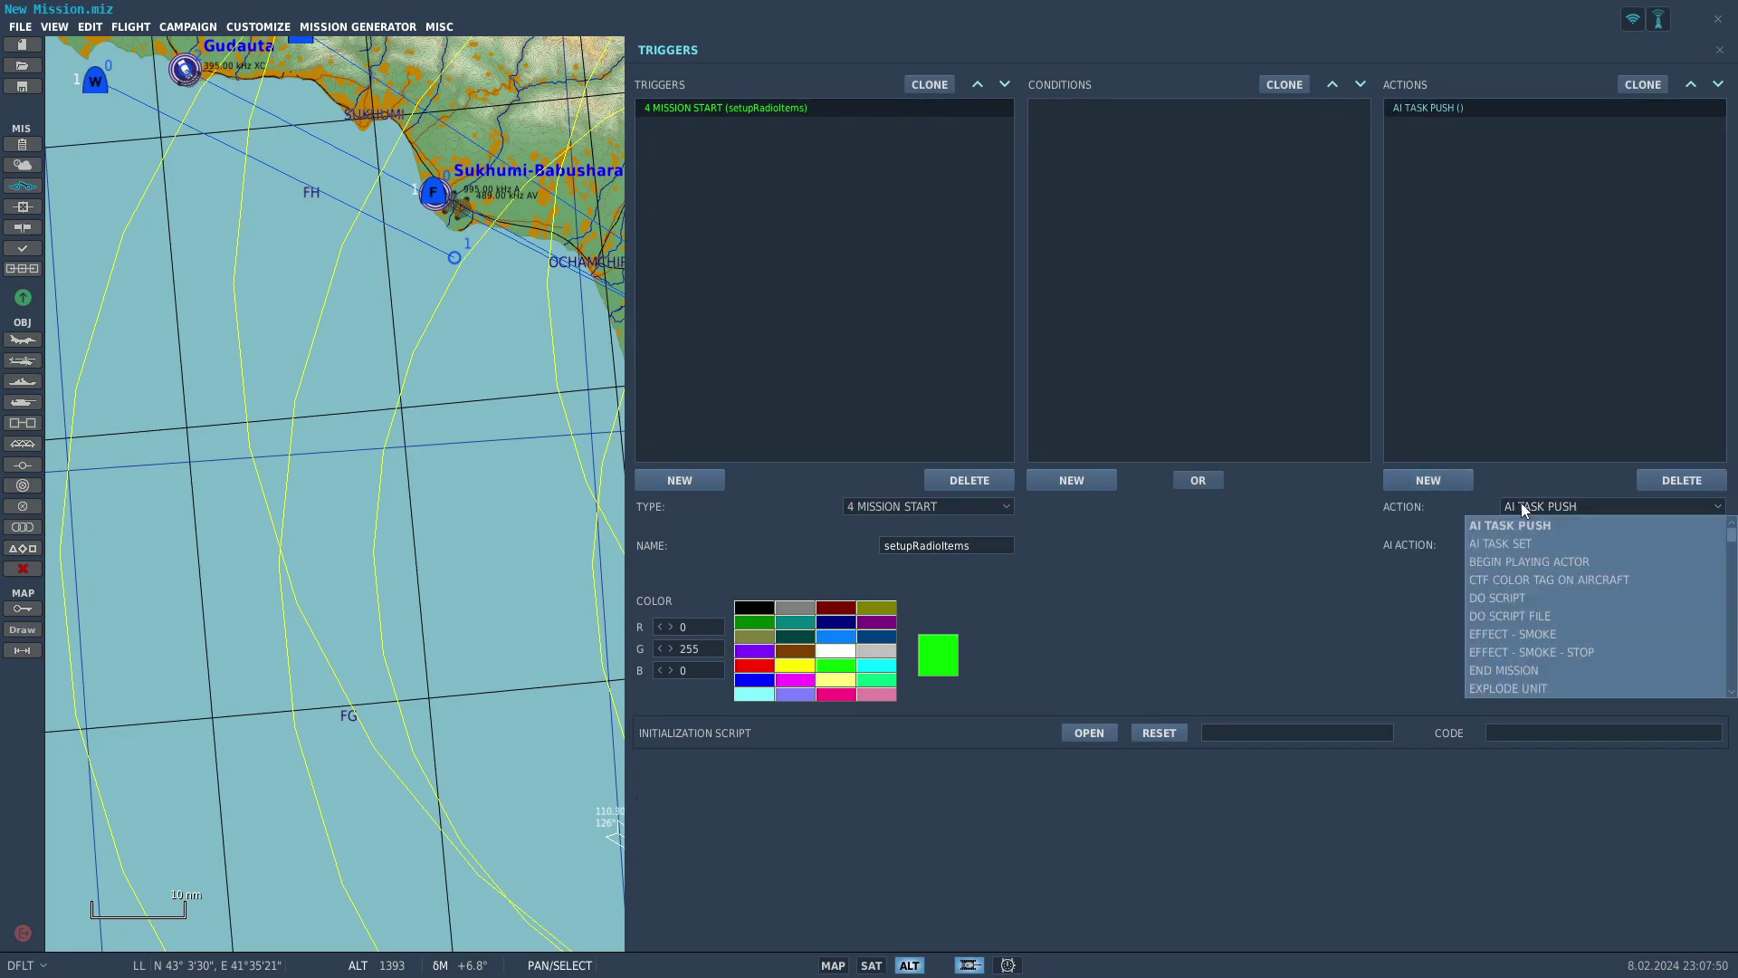
scroll(1535, 648, down, 3)
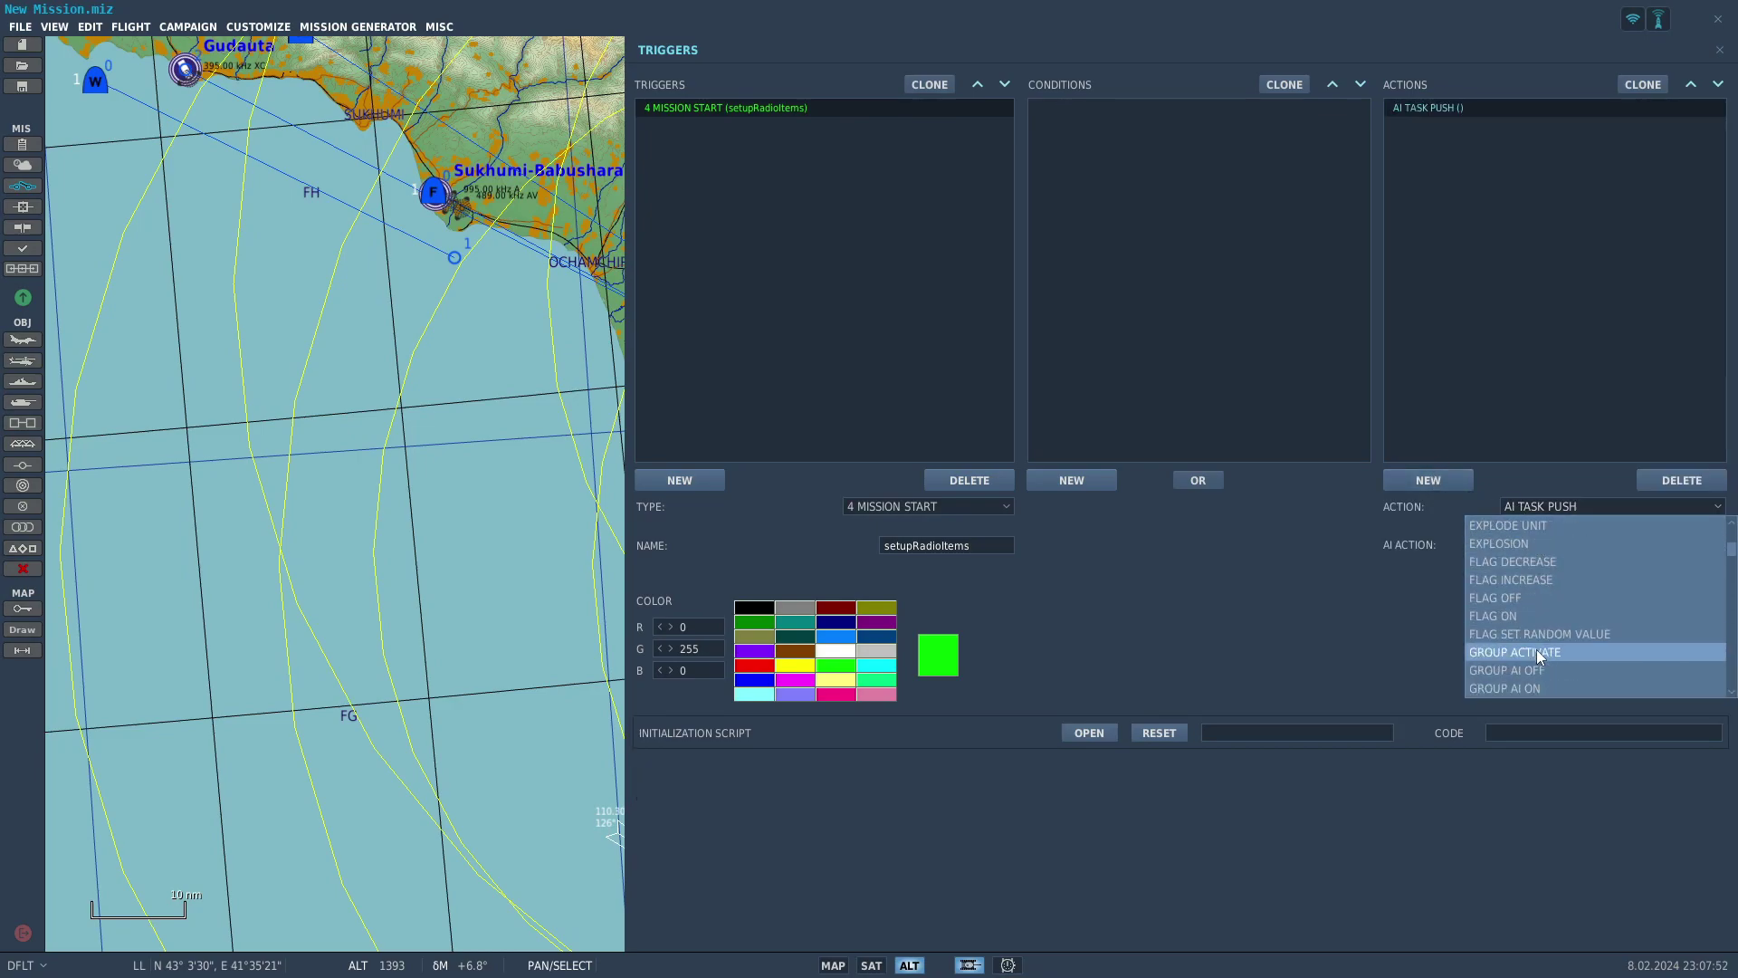
scroll(1535, 652, down, 7)
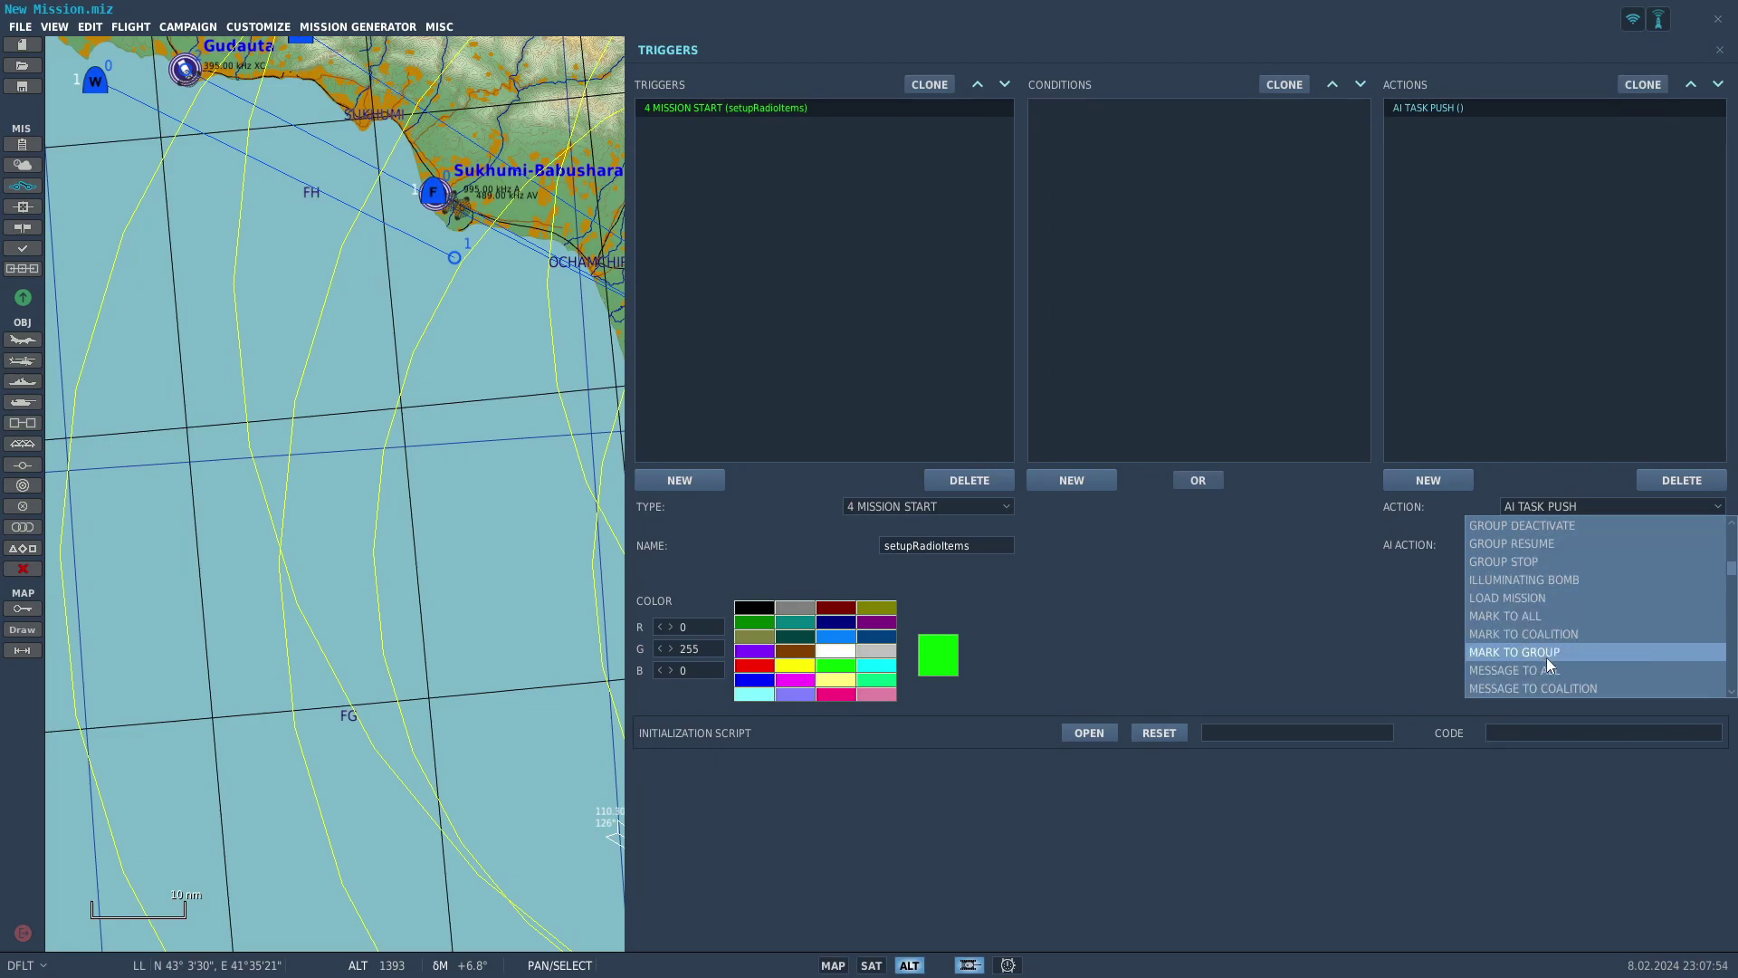
scroll(1551, 659, down, 2)
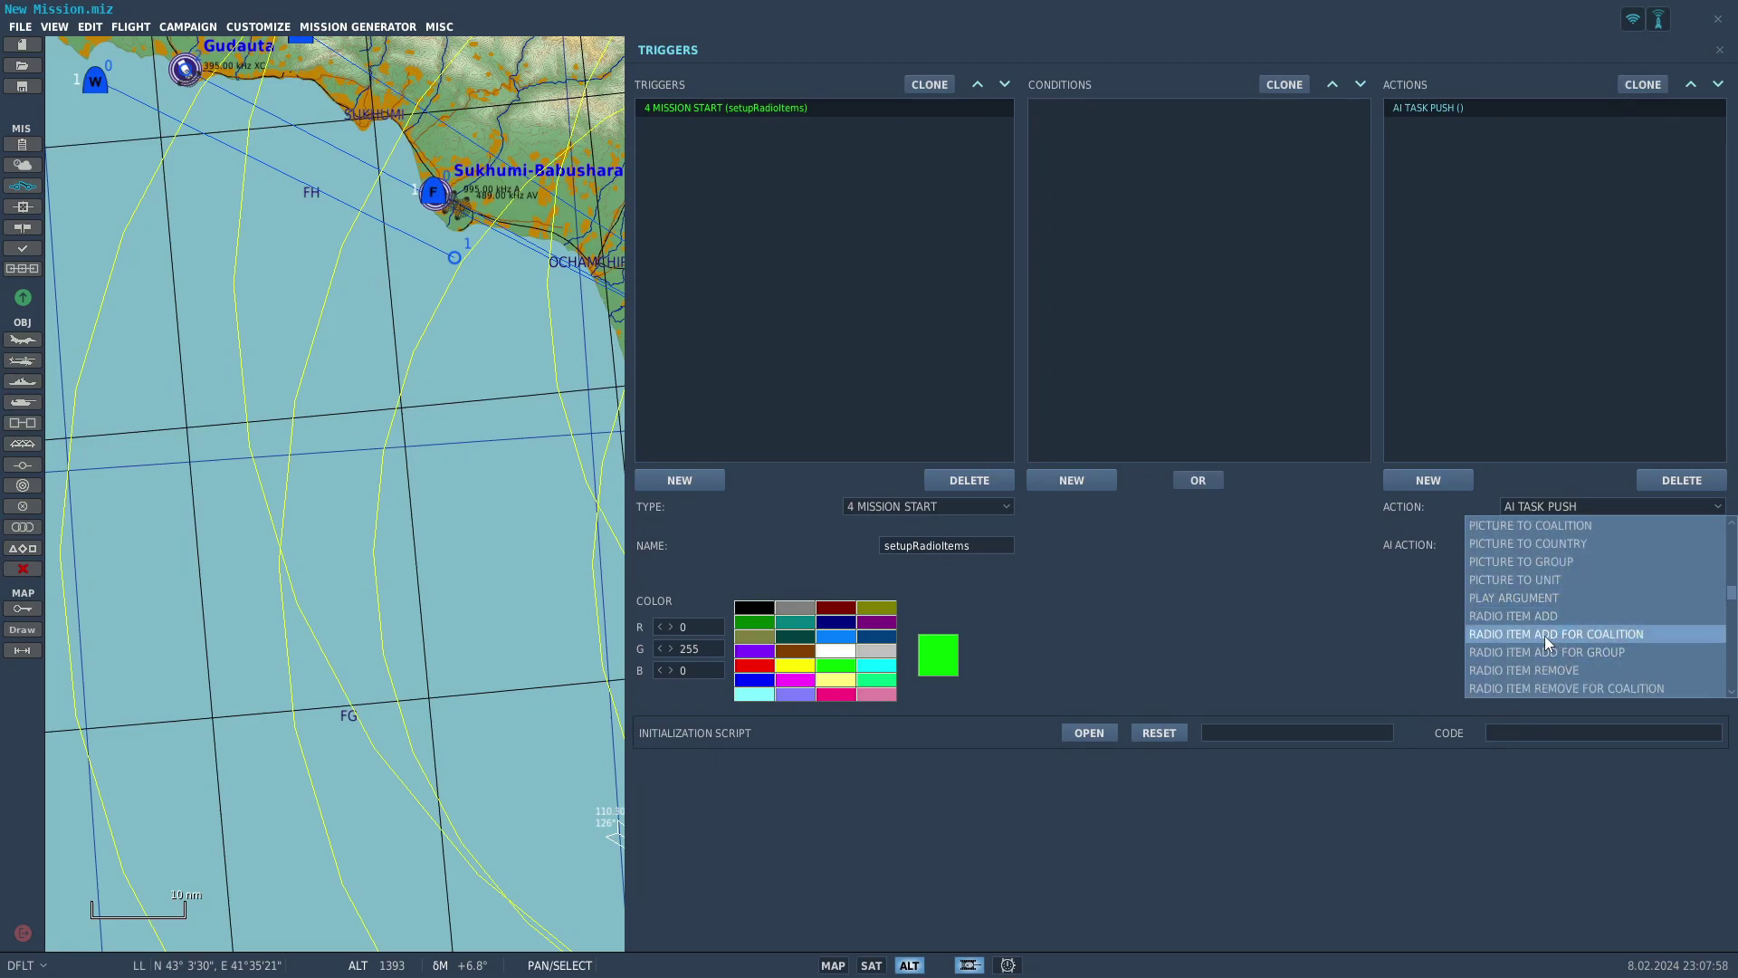
click(1499, 616)
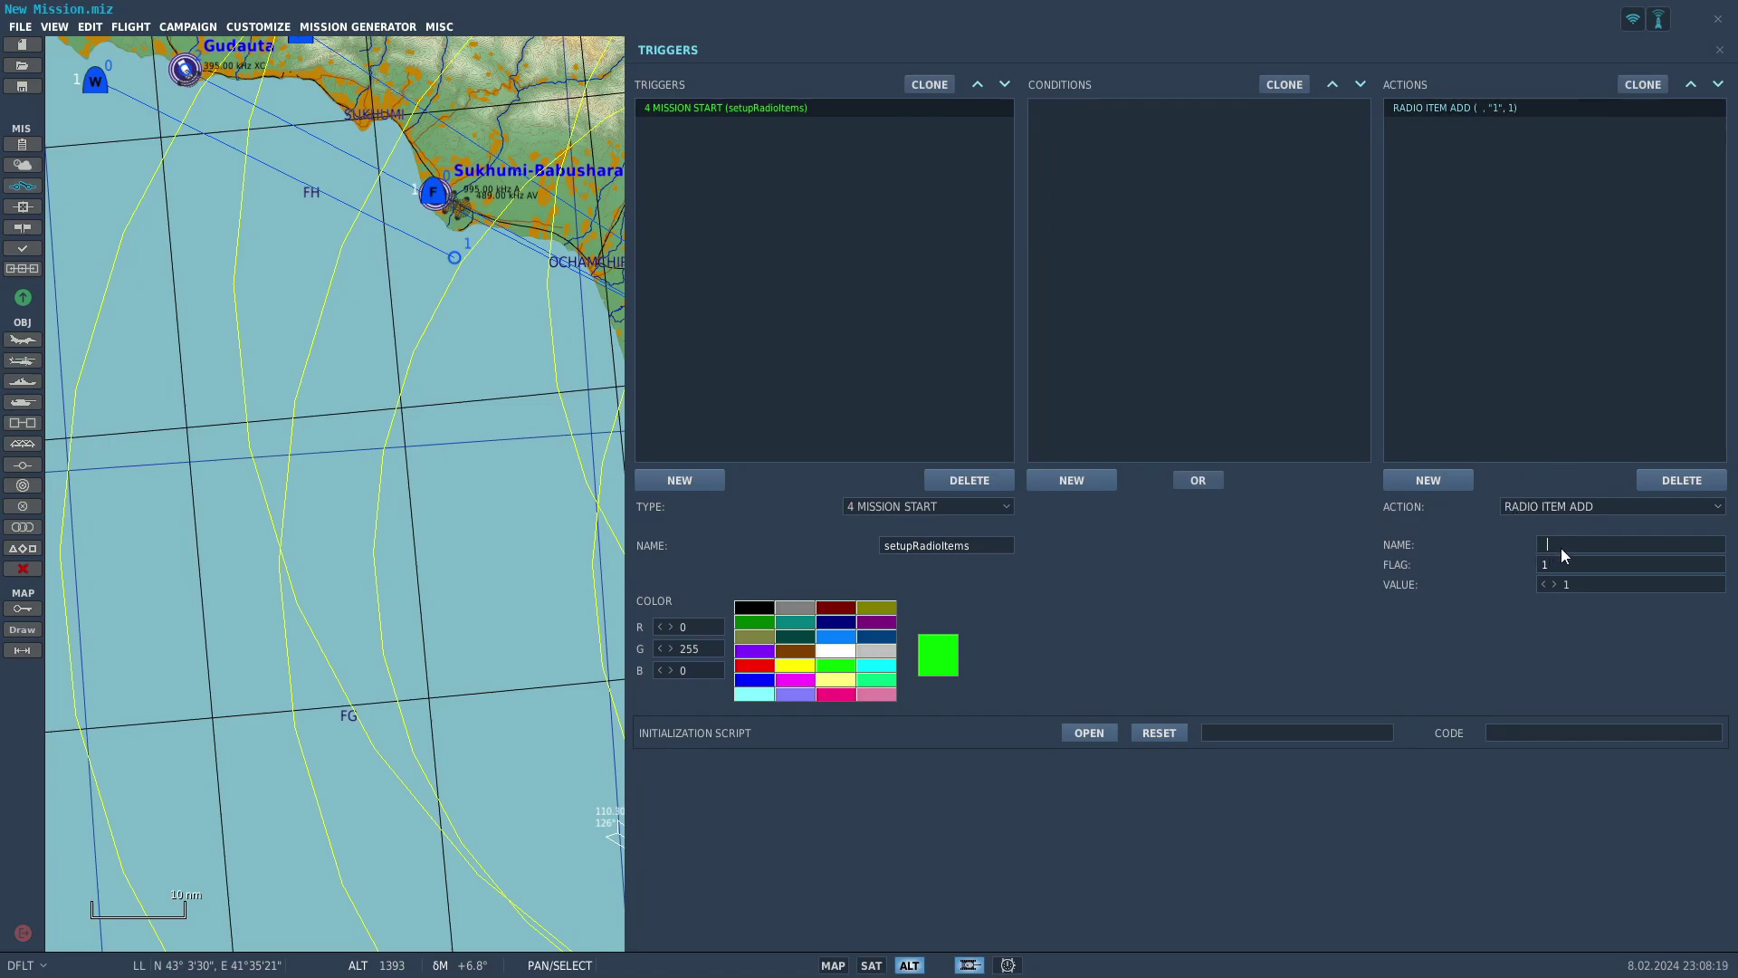
key(BackSpace)
Name the radio item 'activate AWACS' and set its flag to activateAWACS
text(activate AWACS (b)
key(BackSpace)
key(BackSpace)
key(BackSpace)
text(00)
key(BackSpace)
text(2)
key(BackSpace)
key(BackSpace)
key(BackSpace)
text(activateAWACS)
click(1495, 341)
click(1446, 106)
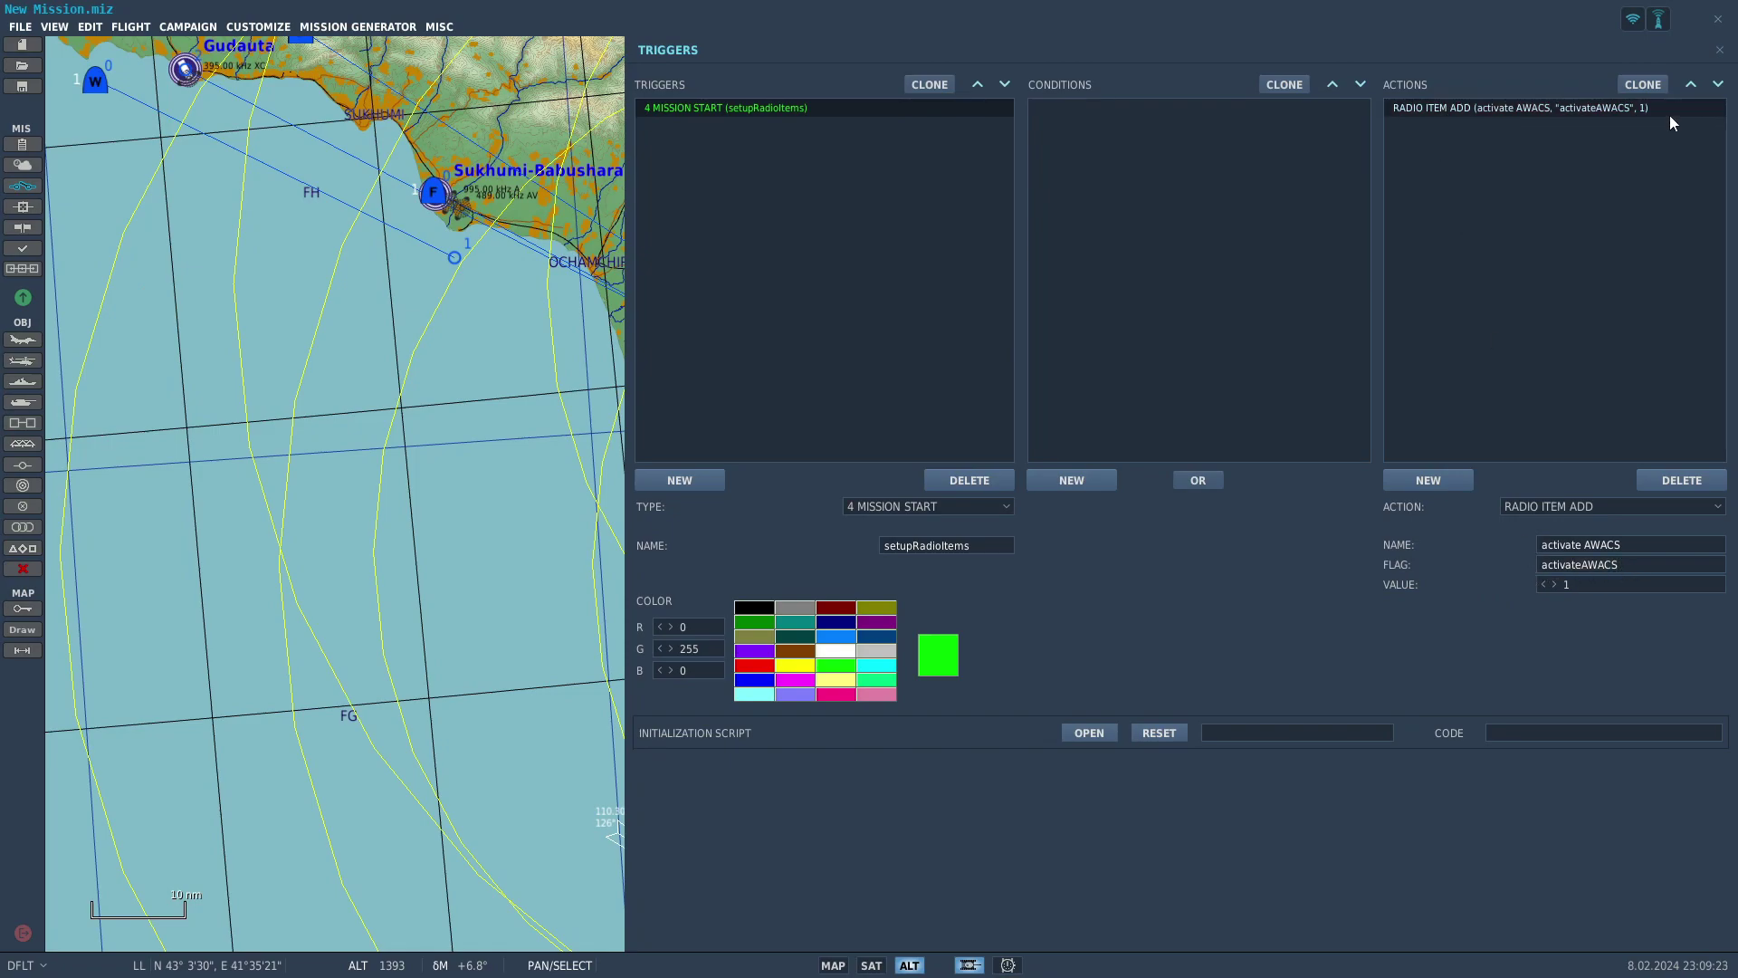
Clone the activate AWACS radio item and rename the second copy to blue CAP
click(1643, 84)
click(1644, 84)
click(1643, 84)
click(1643, 84)
click(1643, 85)
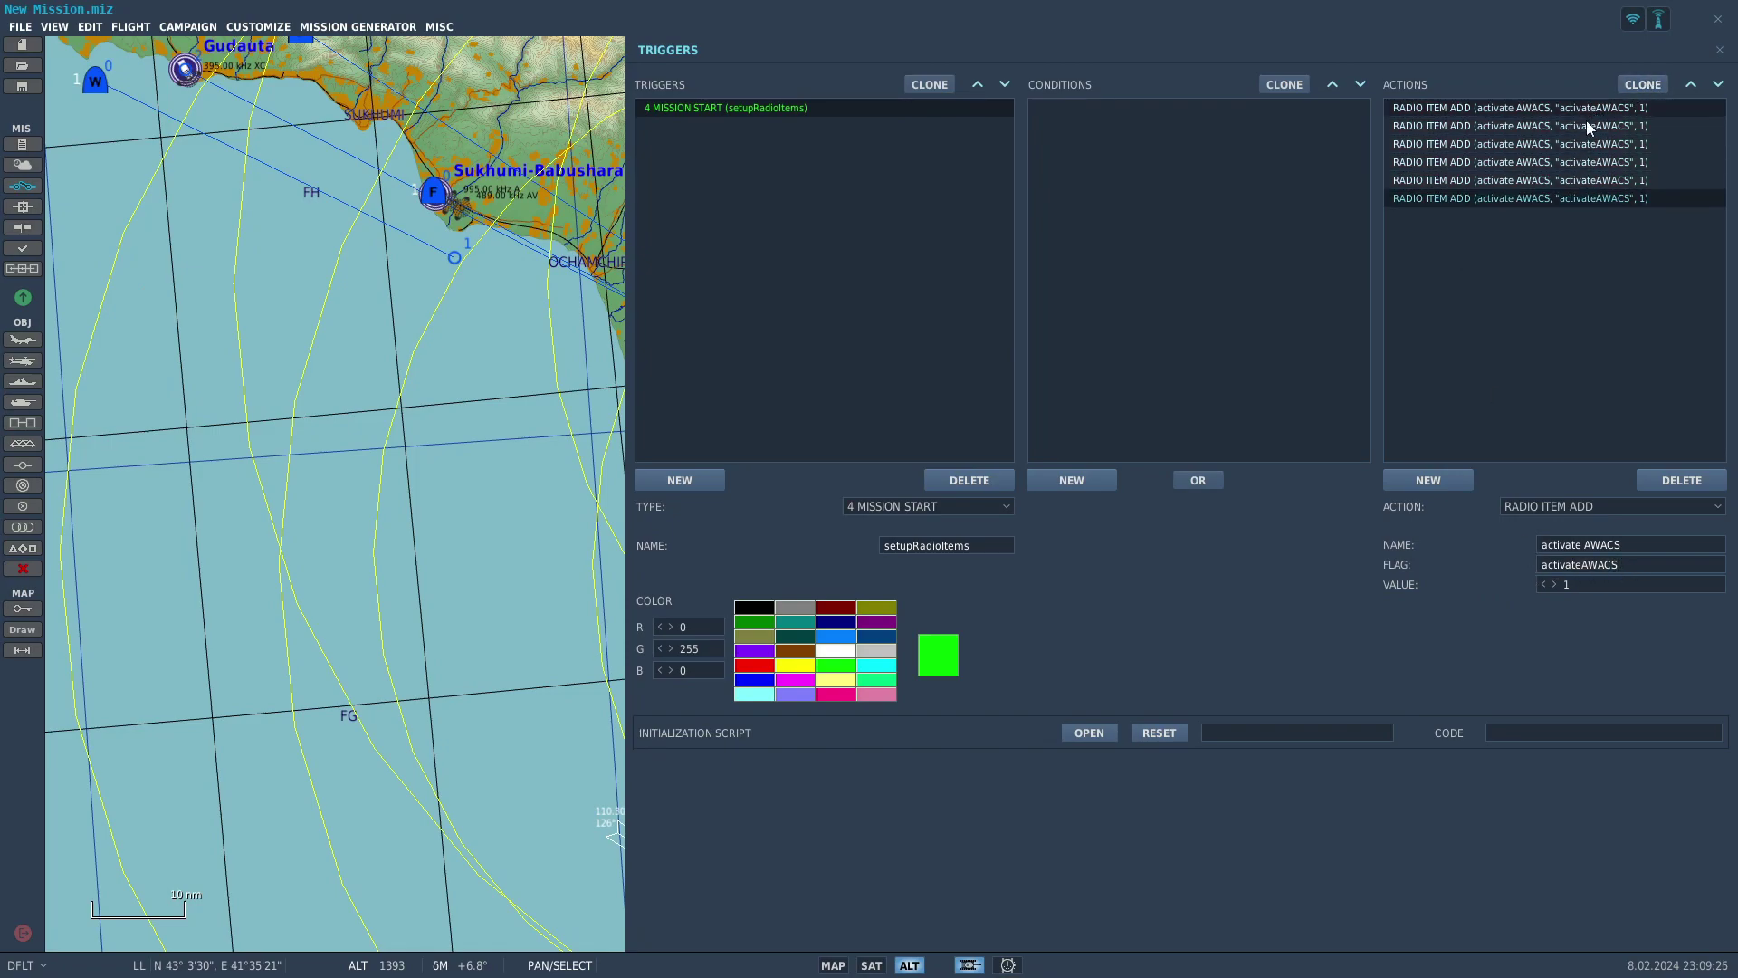
click(1586, 125)
double_click(1592, 545)
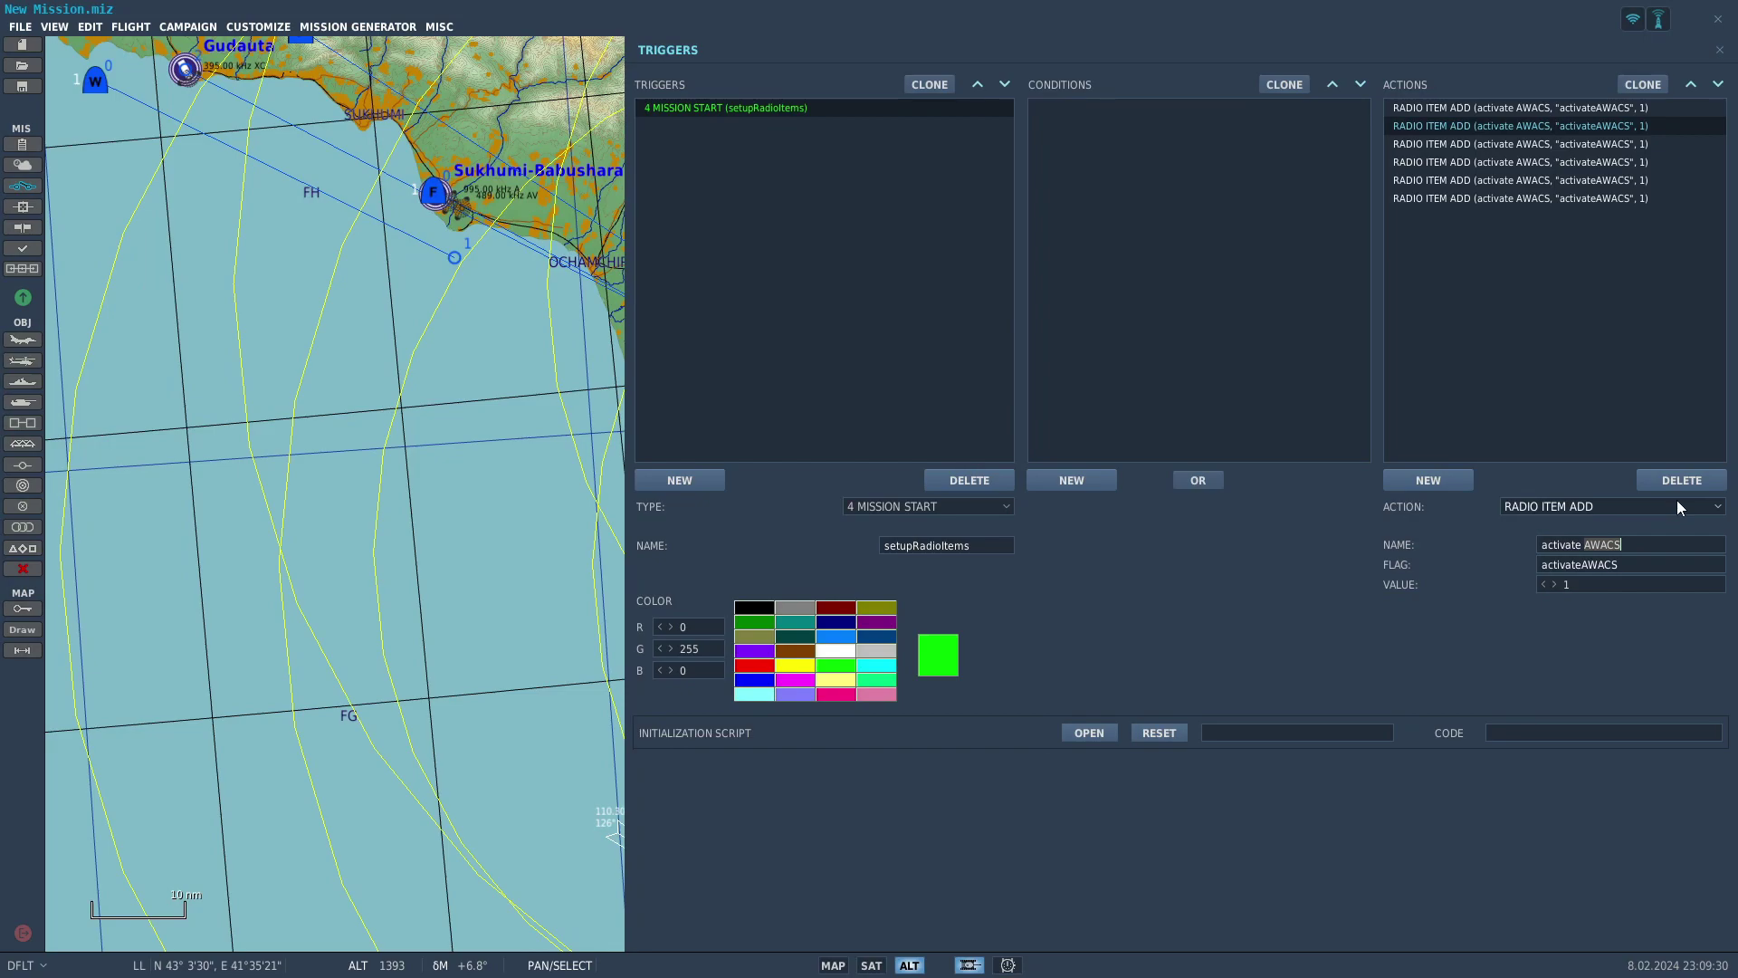
text(blueCAP)
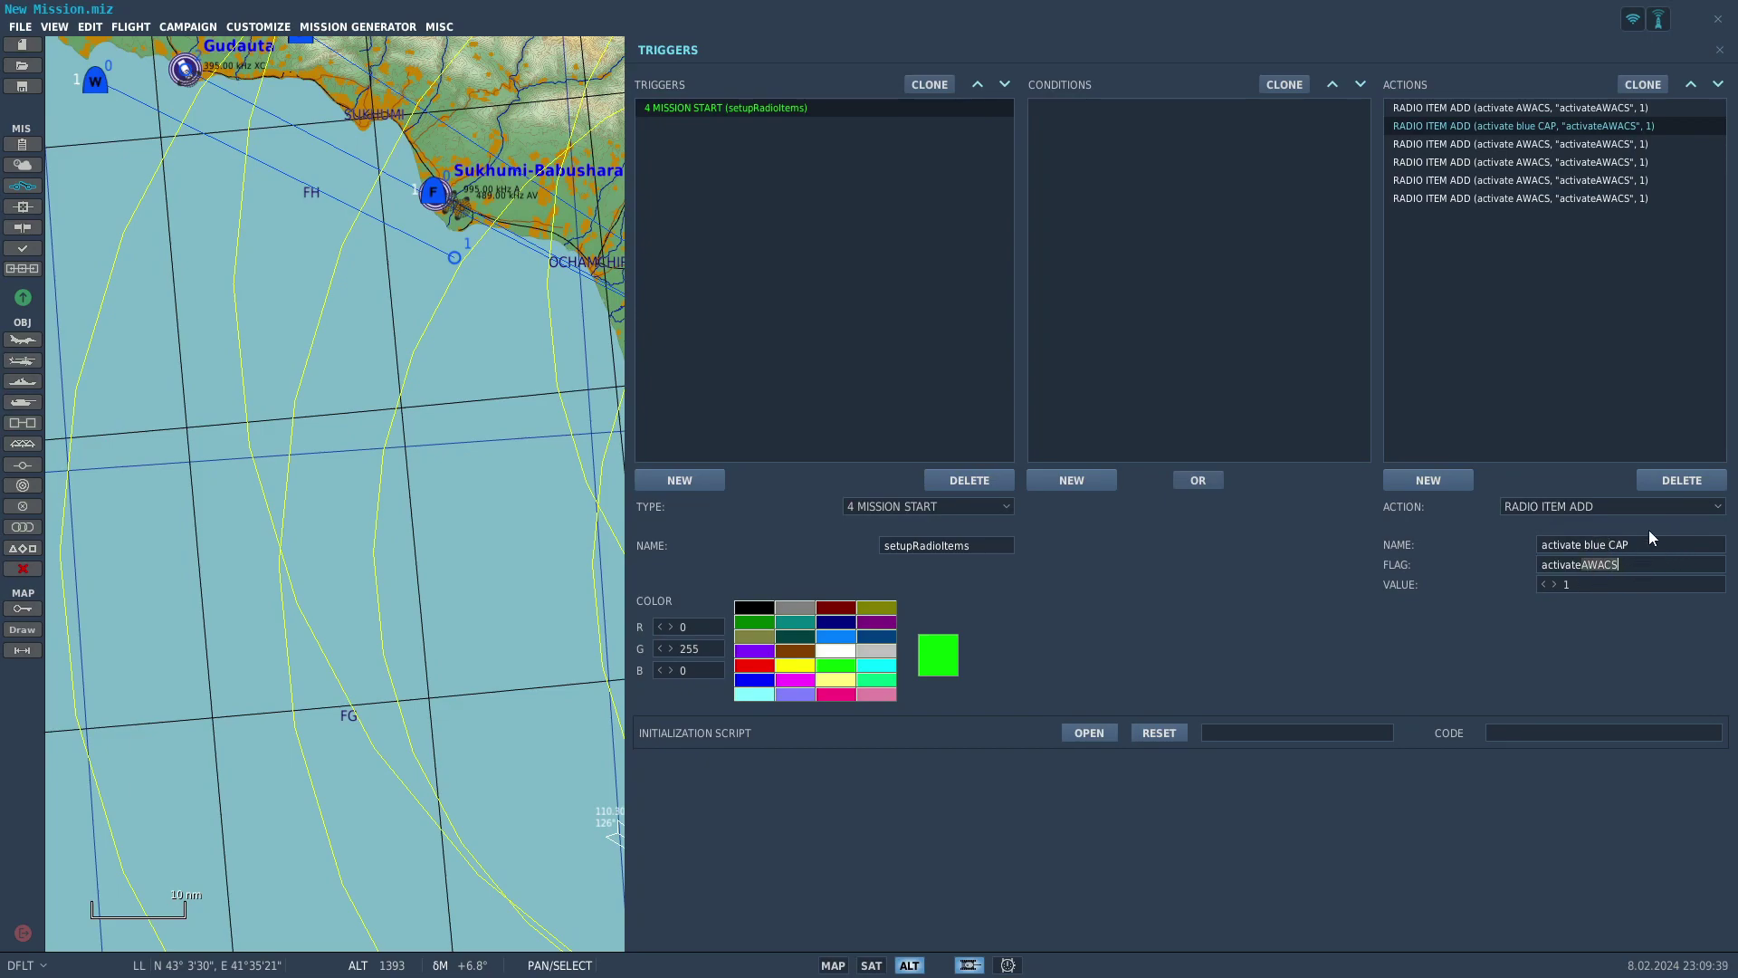
text(BlueCAP)
Rename the third radio item and its flag from AWACS to CAP
click(1595, 144)
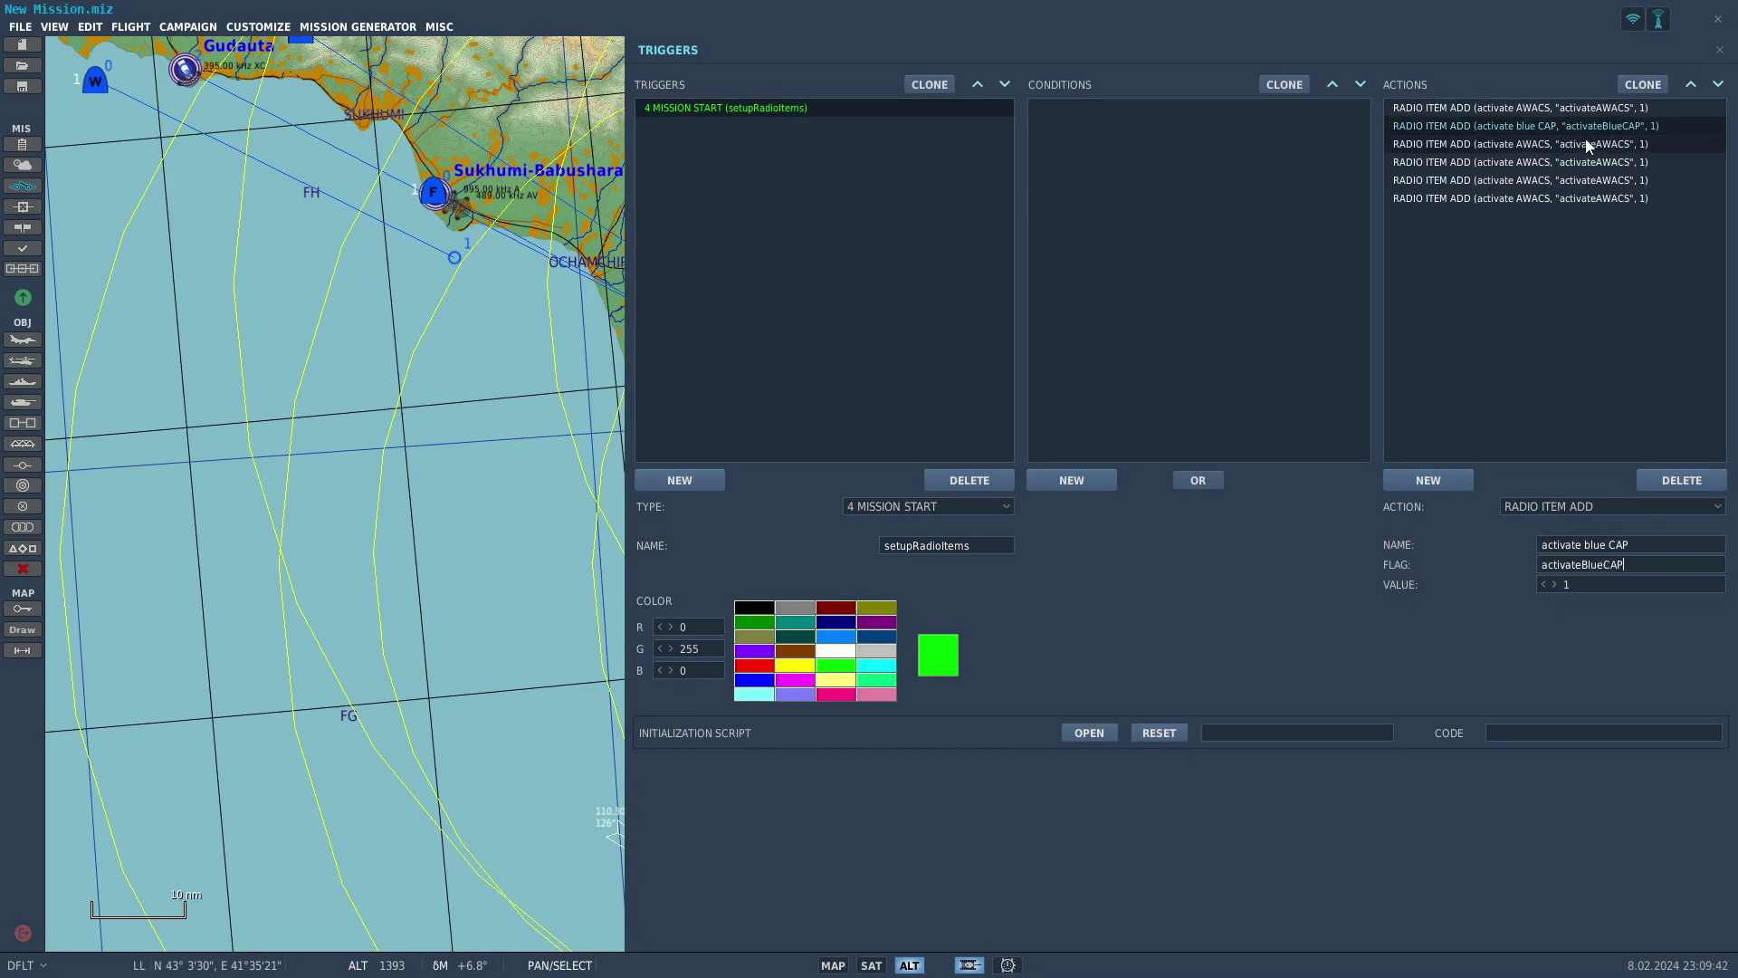
click(1598, 545)
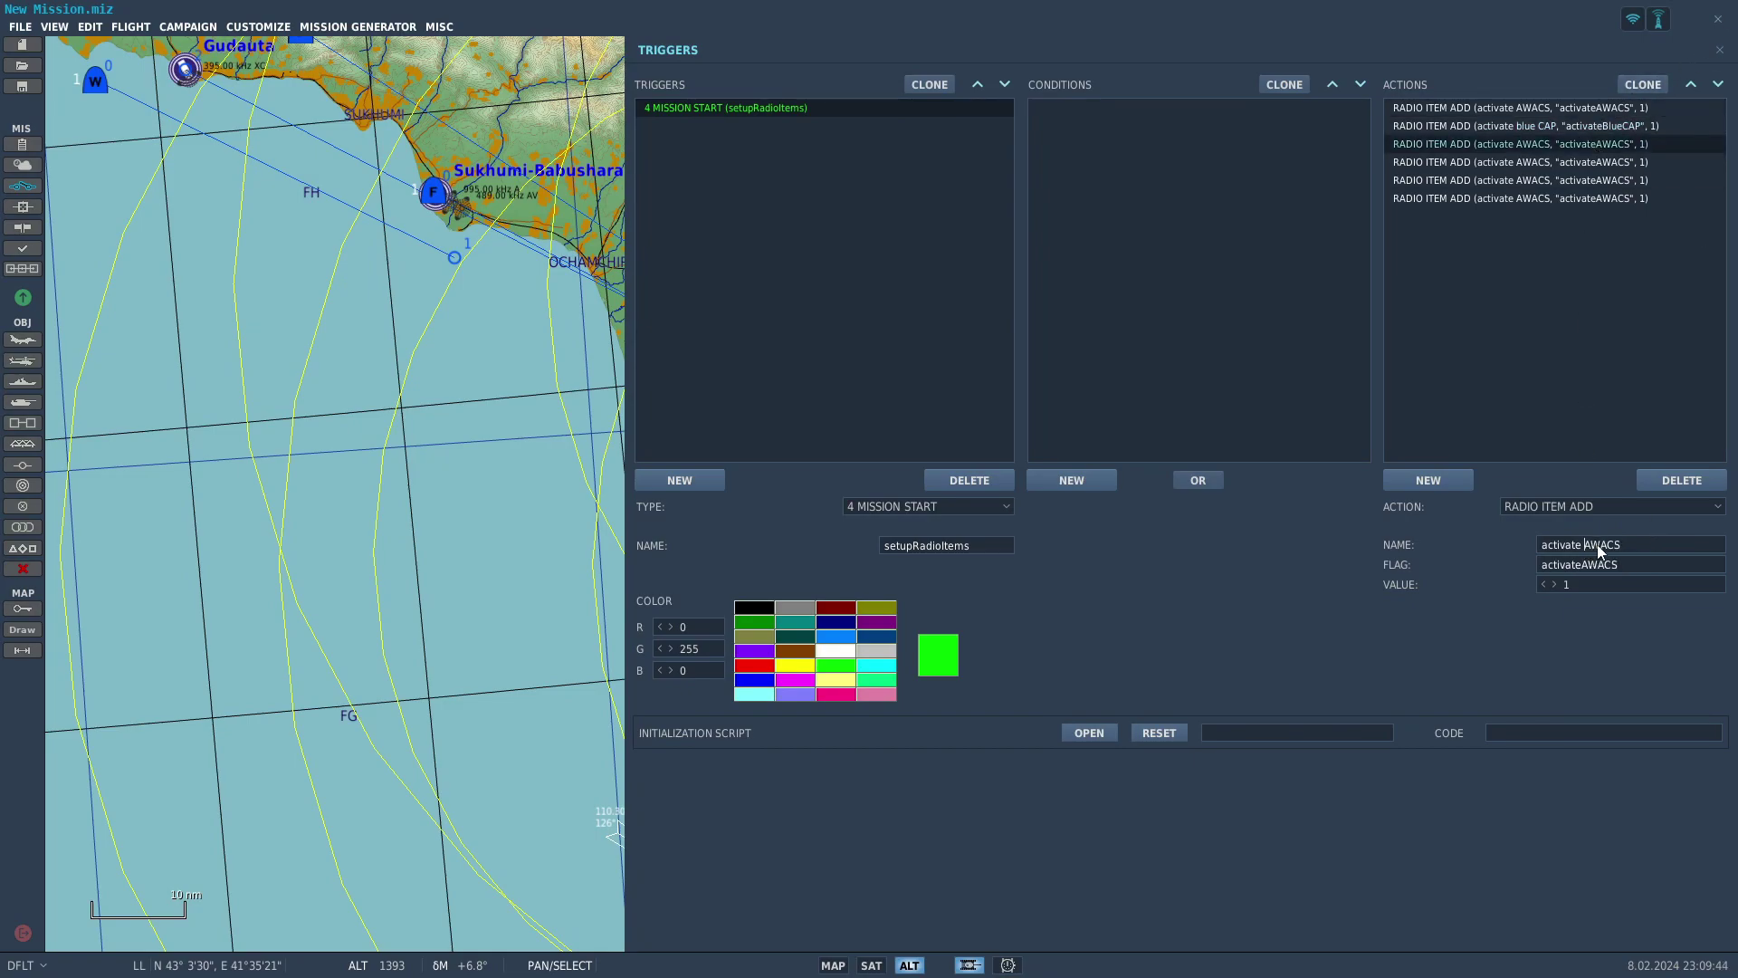
text(CAP)
key(Tab)
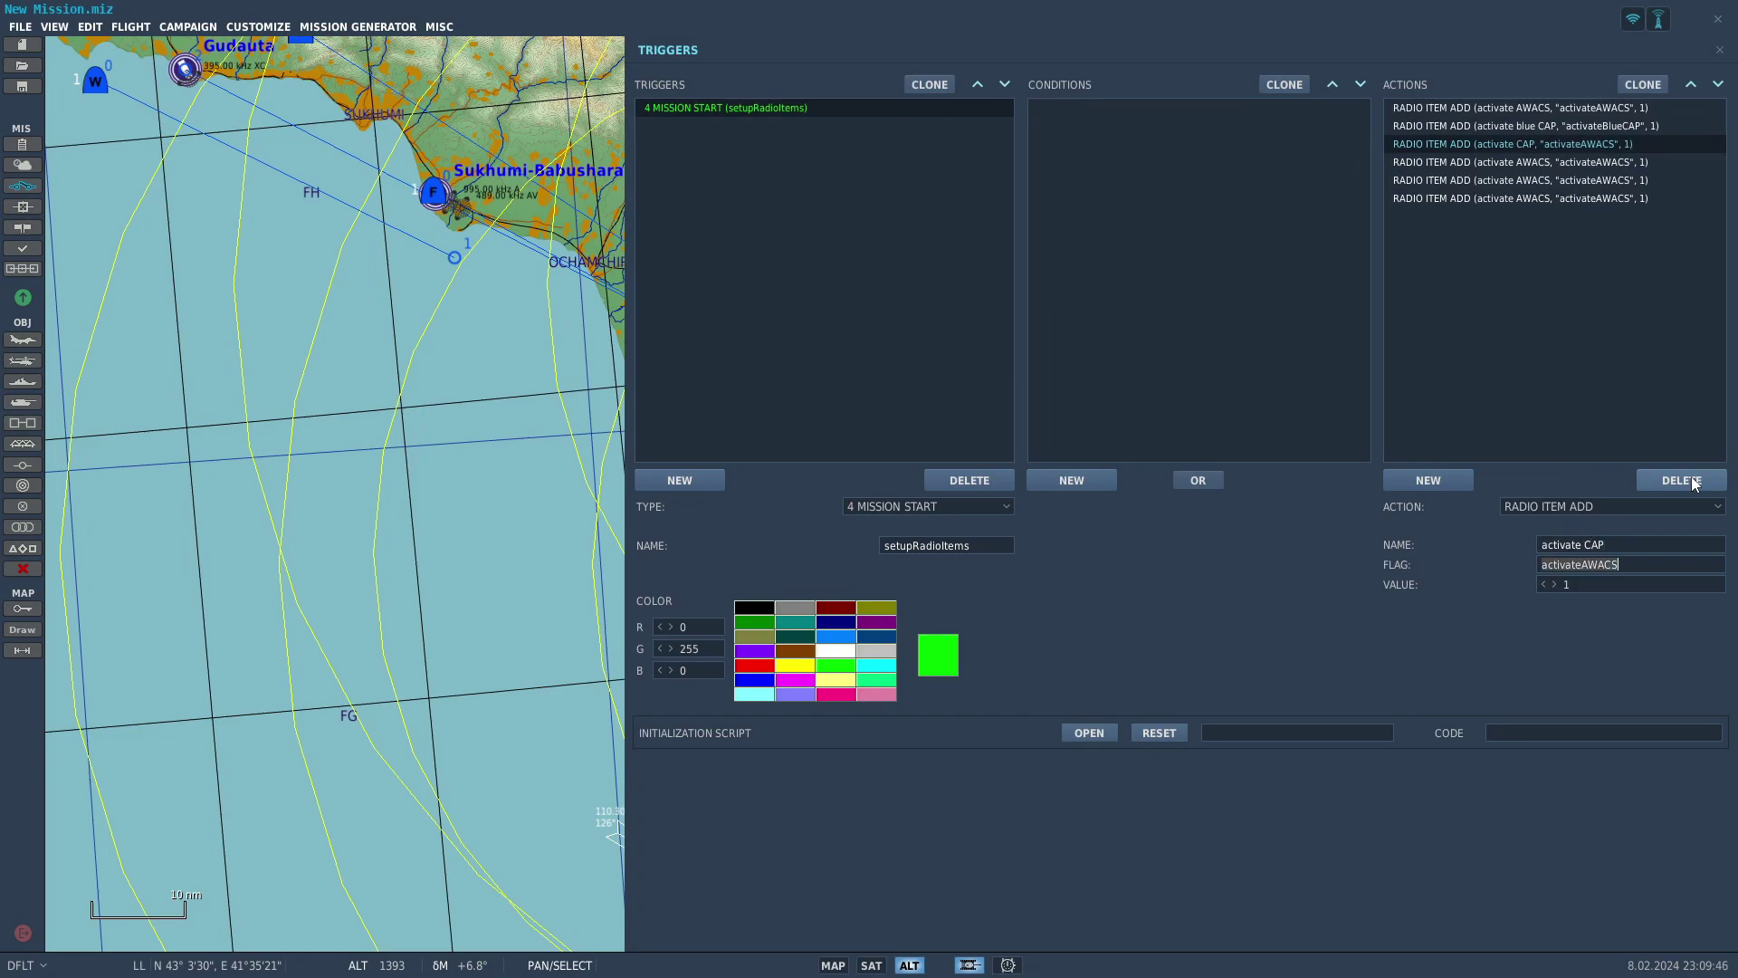
key(End)
key(BackSpace)
key(BackSpace)
key(BackSpace)
key(BackSpace)
key(BackSpace)
text(CAP)
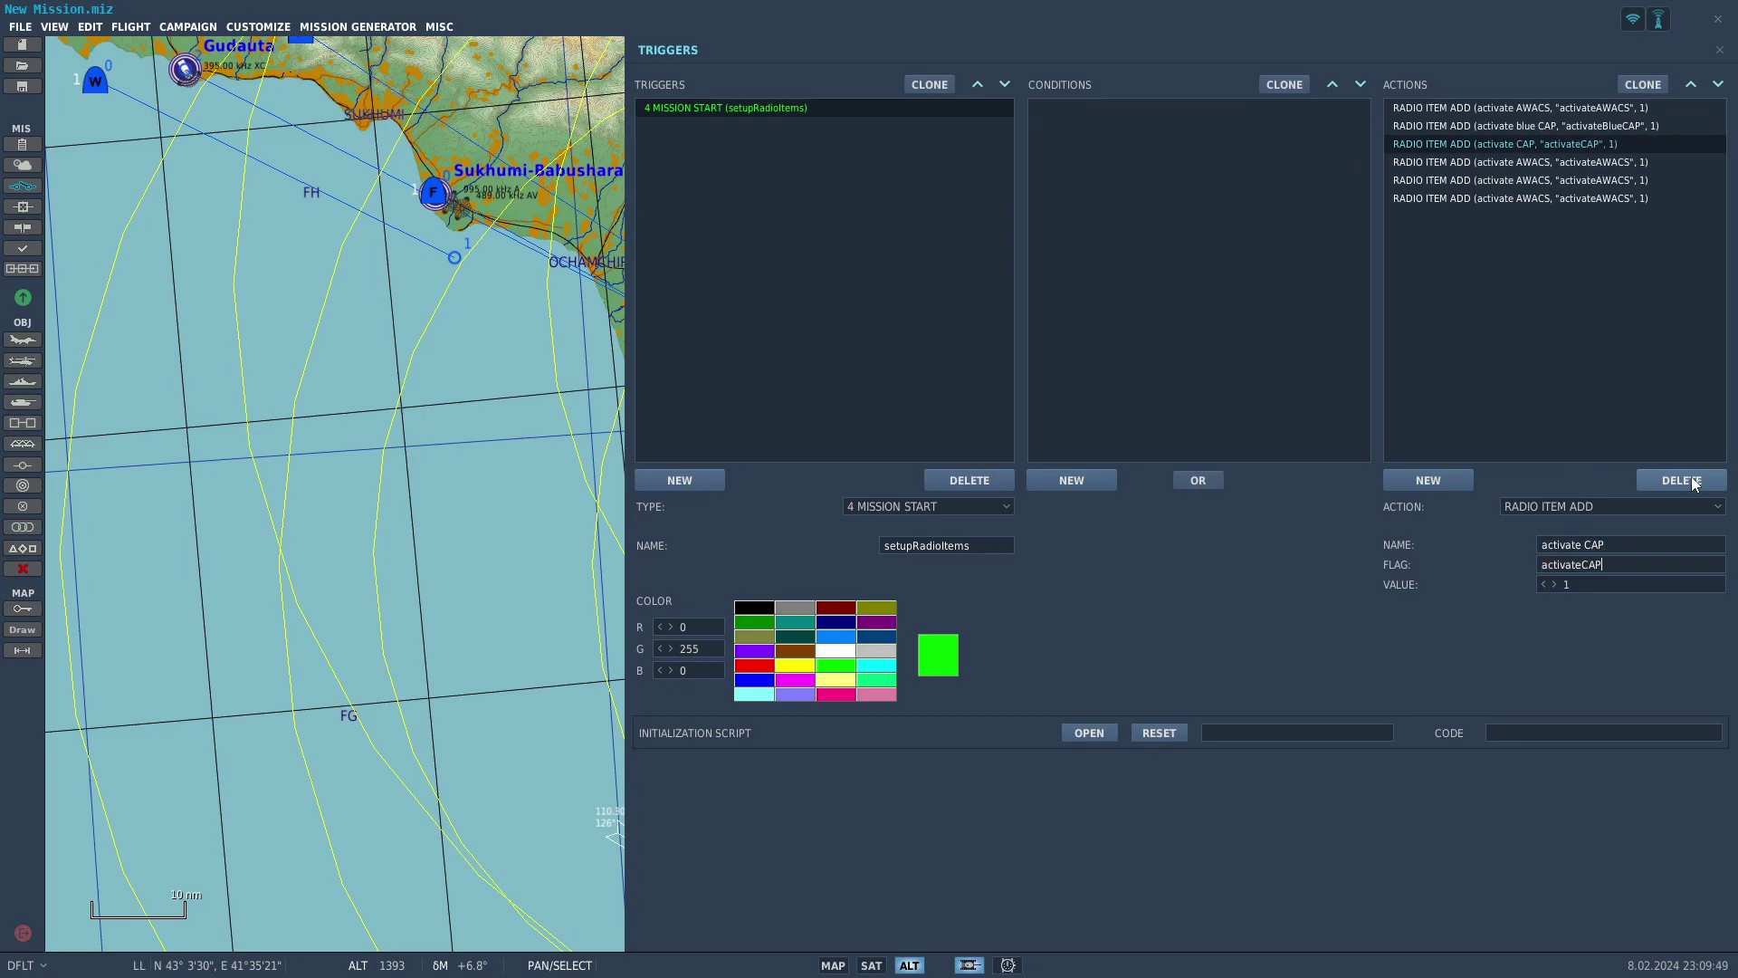
Rename the fourth radio item and its flag from AWACS to SAM
click(1627, 164)
double_click(1589, 544)
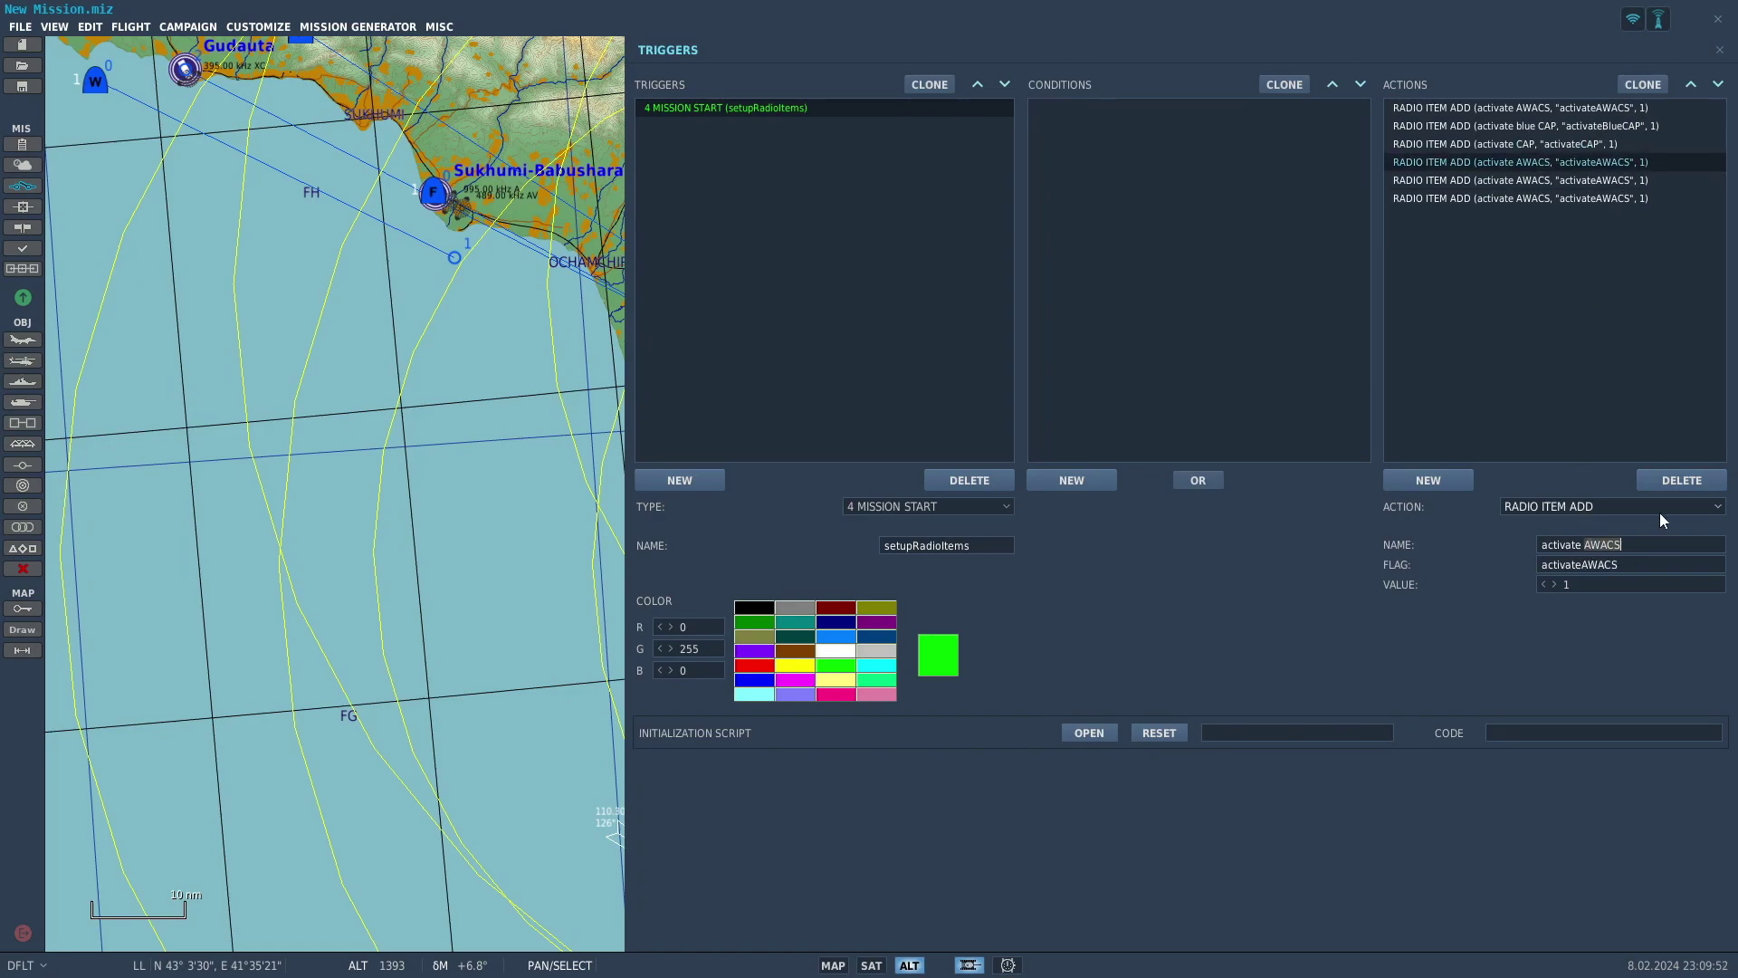
text(SAM)
drag(1583, 565, 1697, 554)
text(SAM)
Rename the fifth radio item from AWACS to TRANSPORT
click(1628, 178)
click(1585, 545)
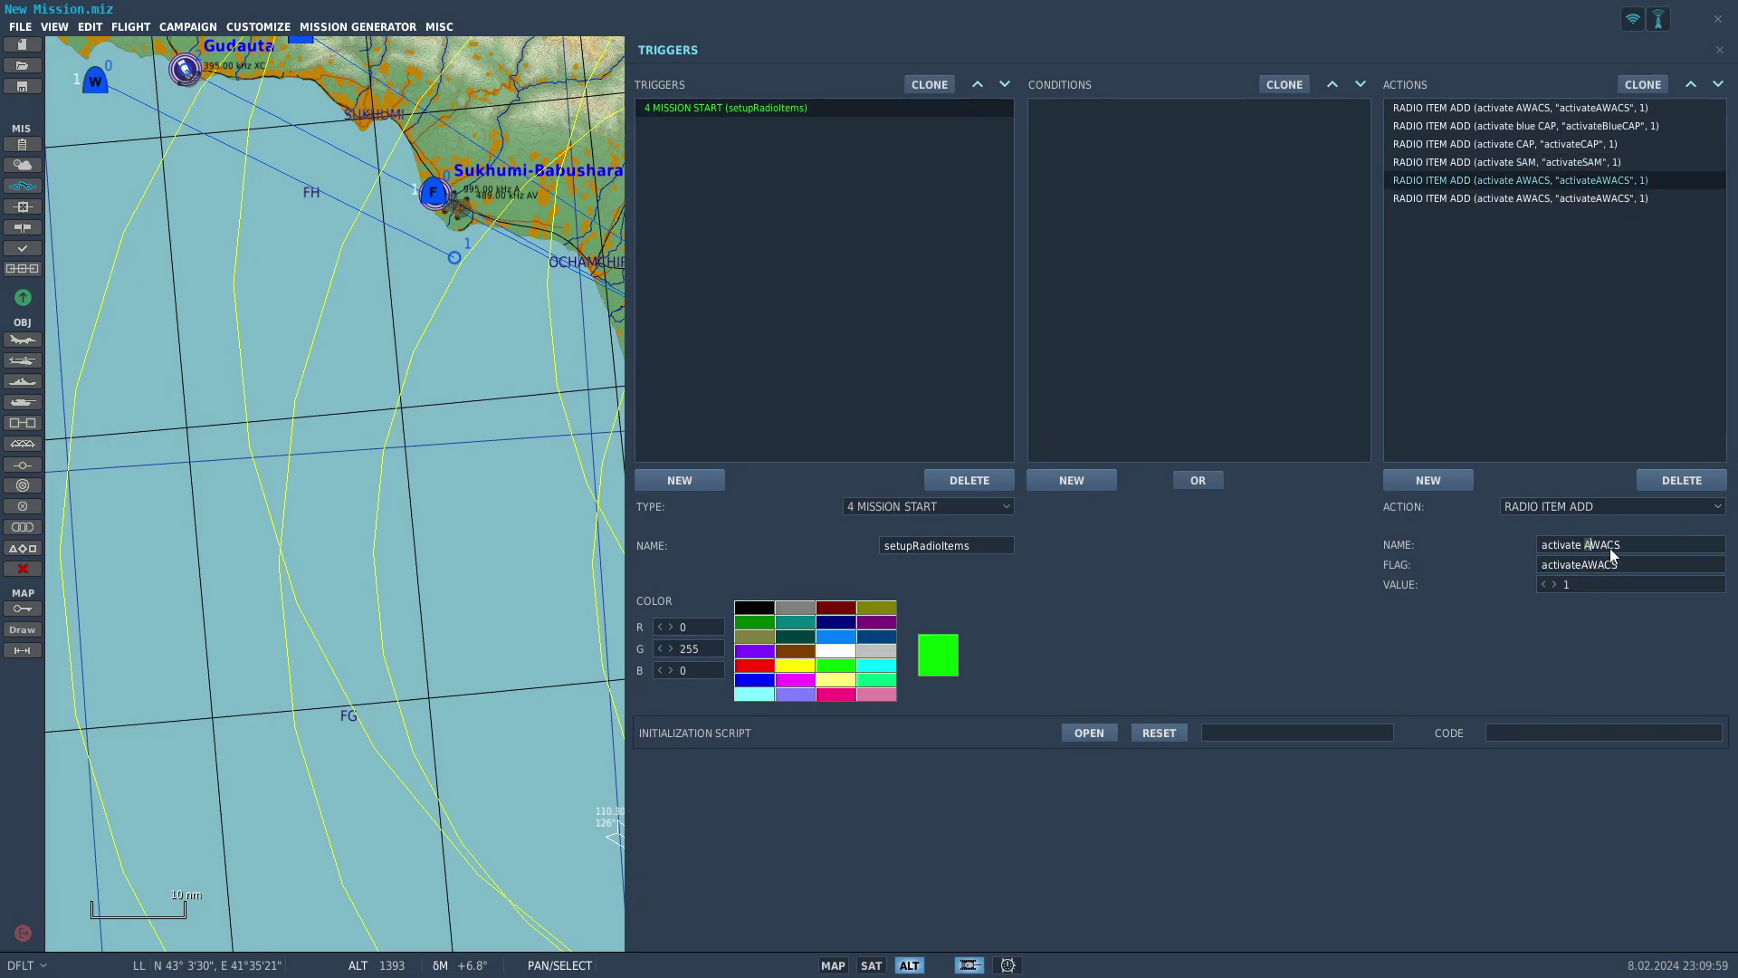
drag(1610, 553, 1626, 545)
text(TRANSPOR)
text(Transport)
Rename the last radio item to activate ARTY
click(1616, 199)
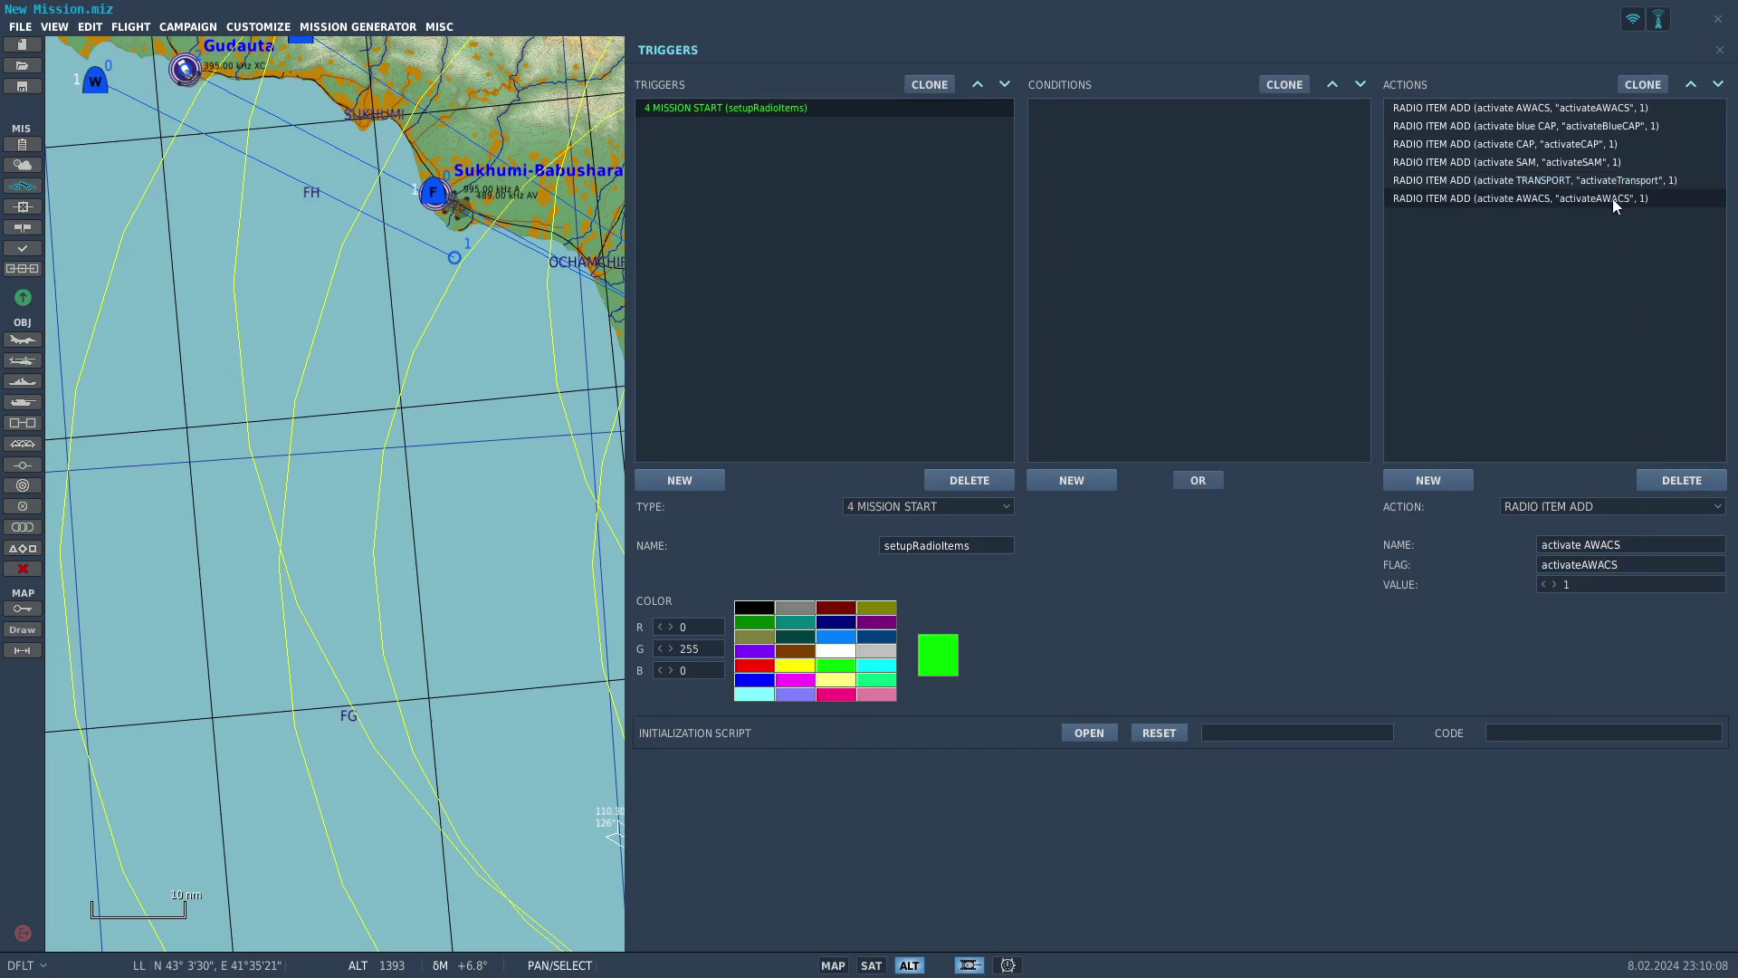
double_click(1602, 545)
key(BackSpace)
text(ARTY)
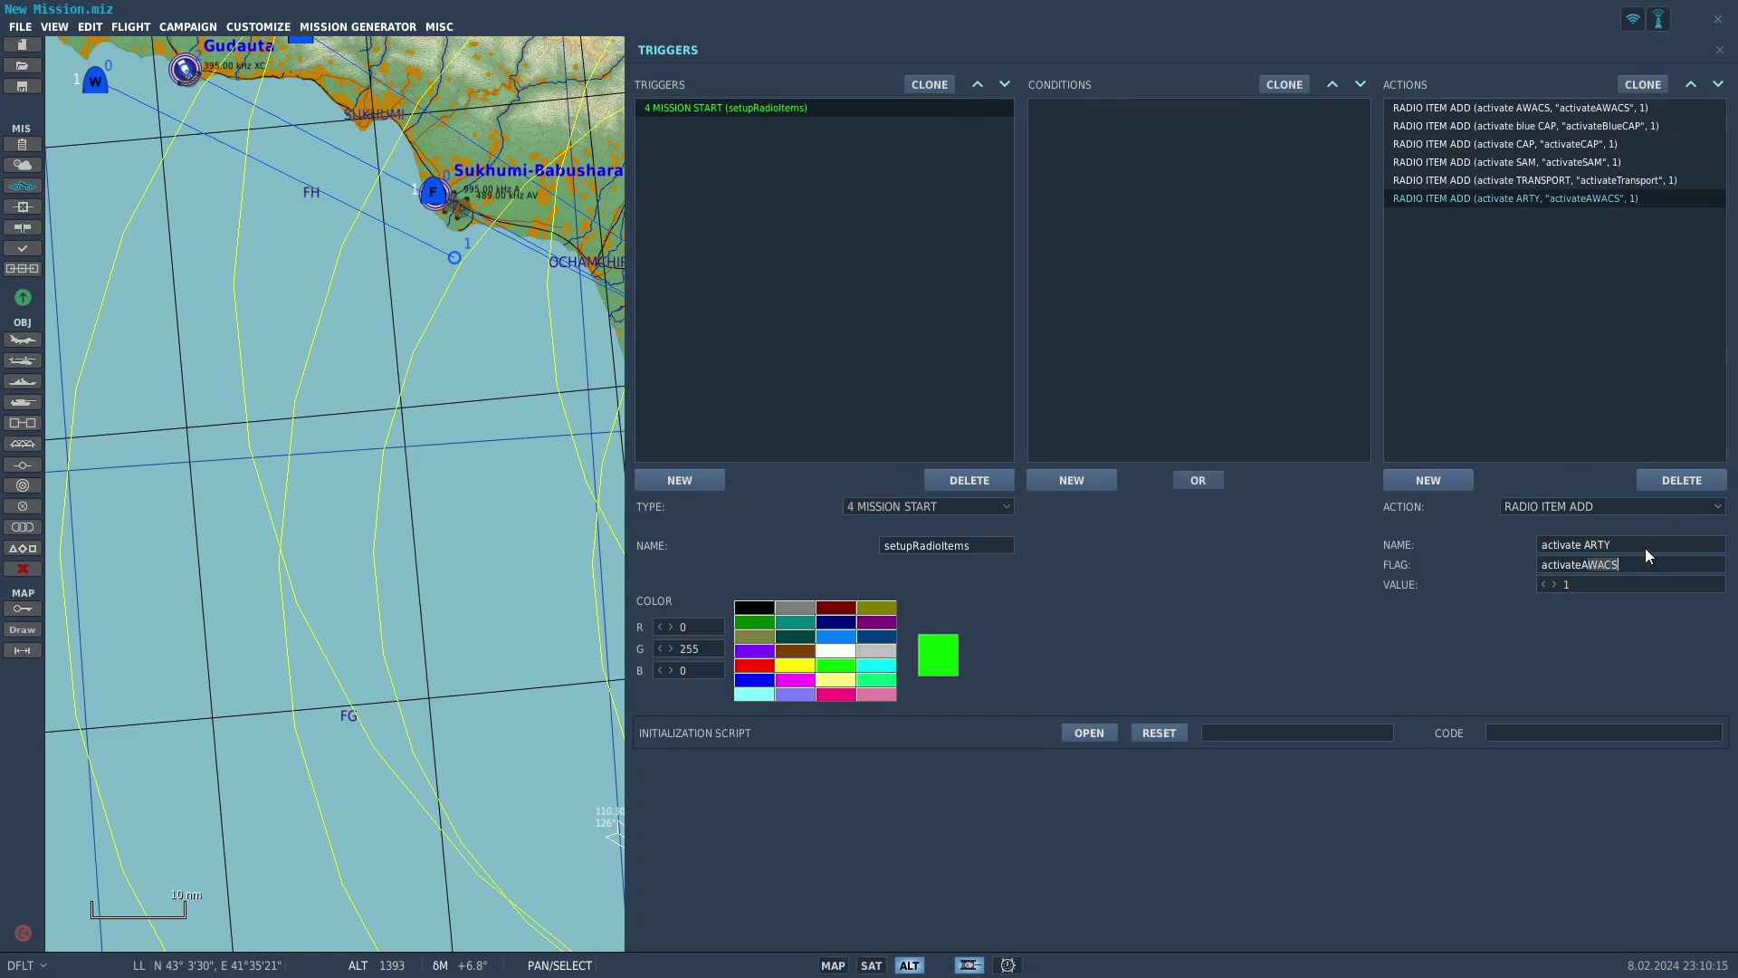
text(rty)
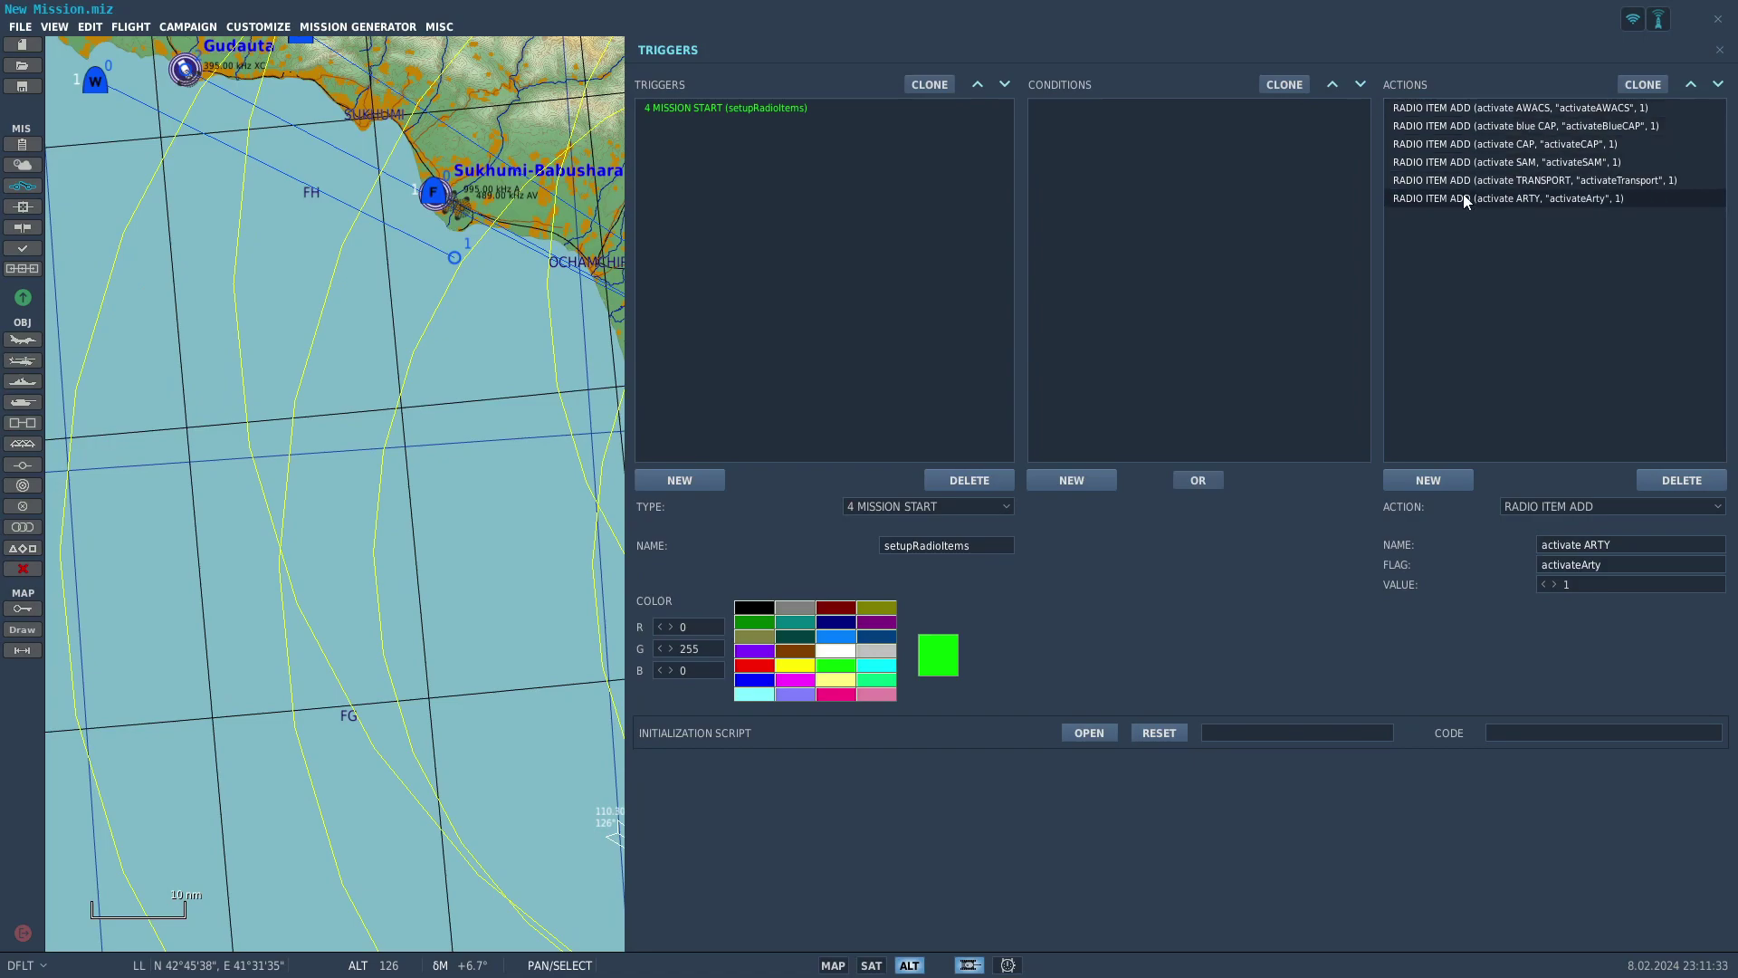
Create a yellow trigger named radioAWACS
click(679, 481)
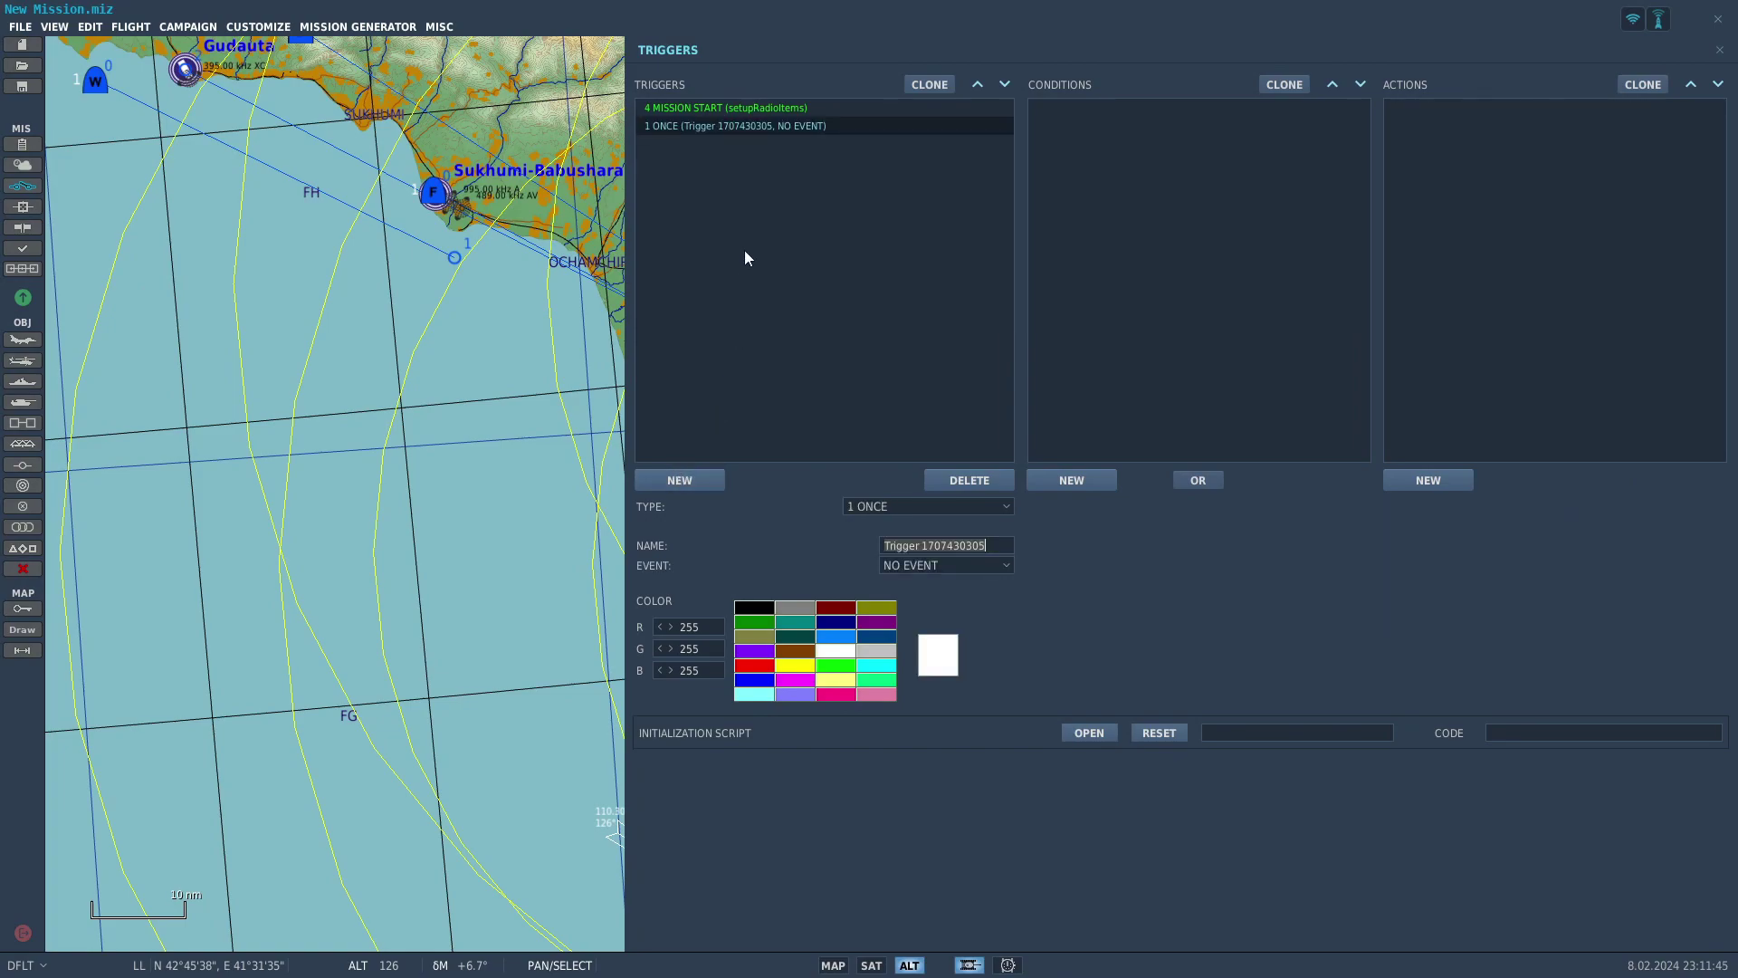
click(799, 668)
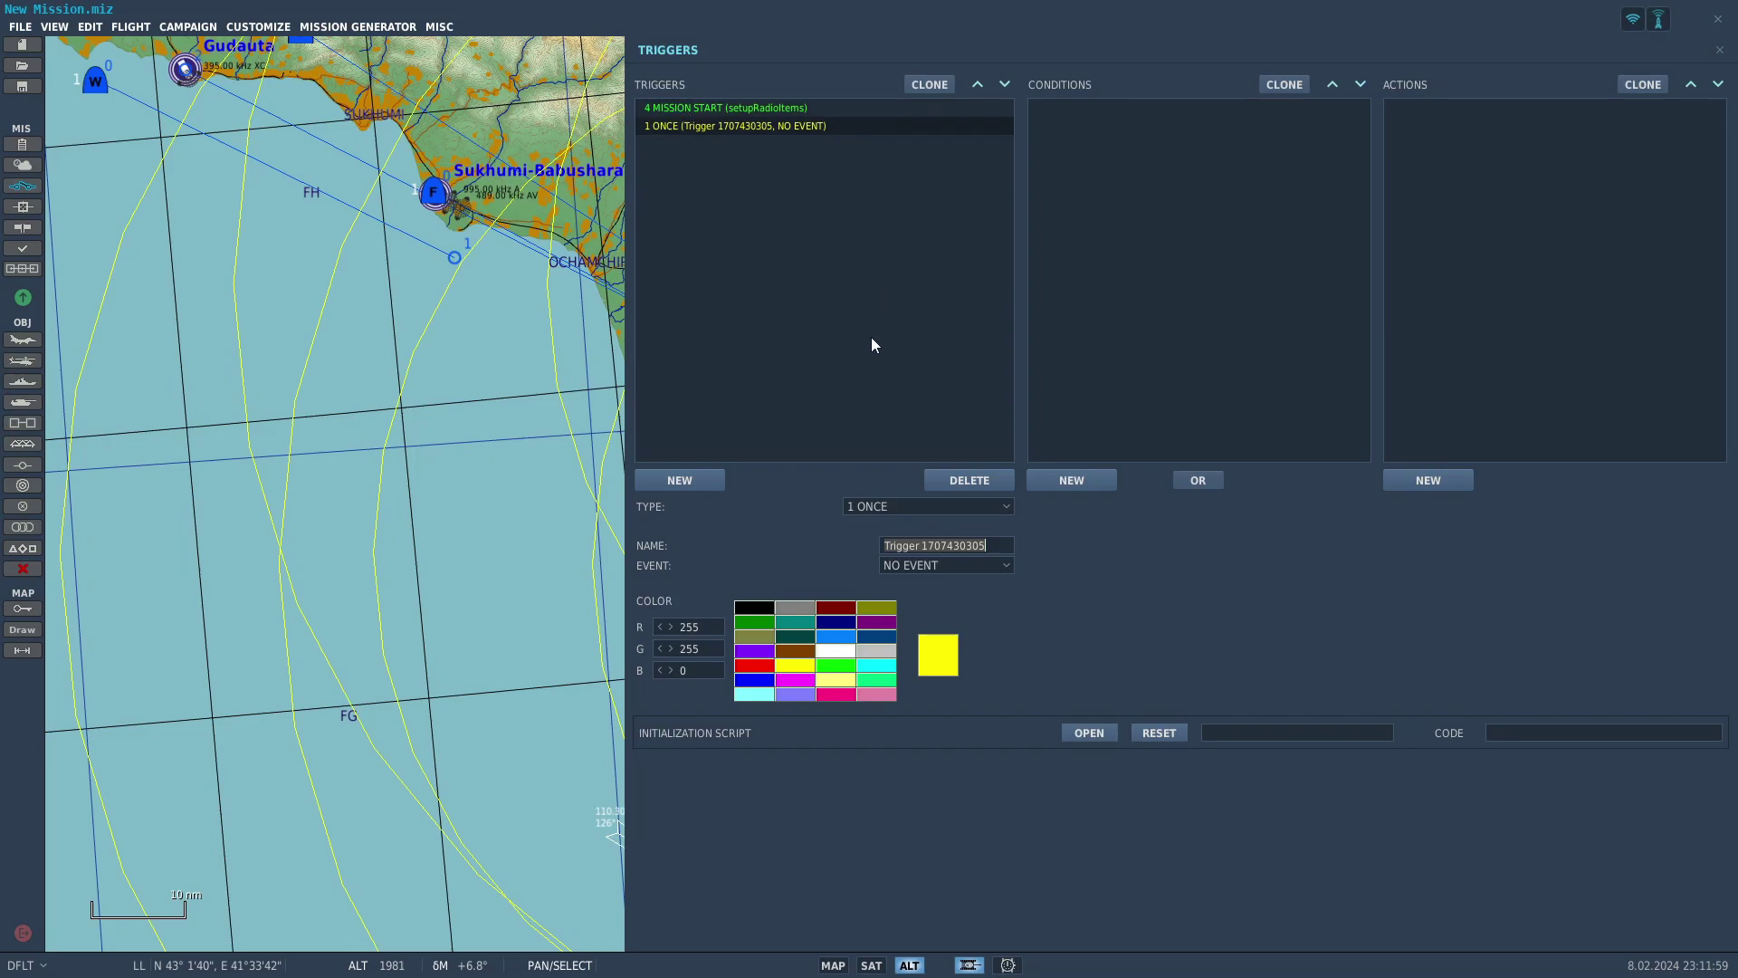
click(1001, 548)
text(radi)
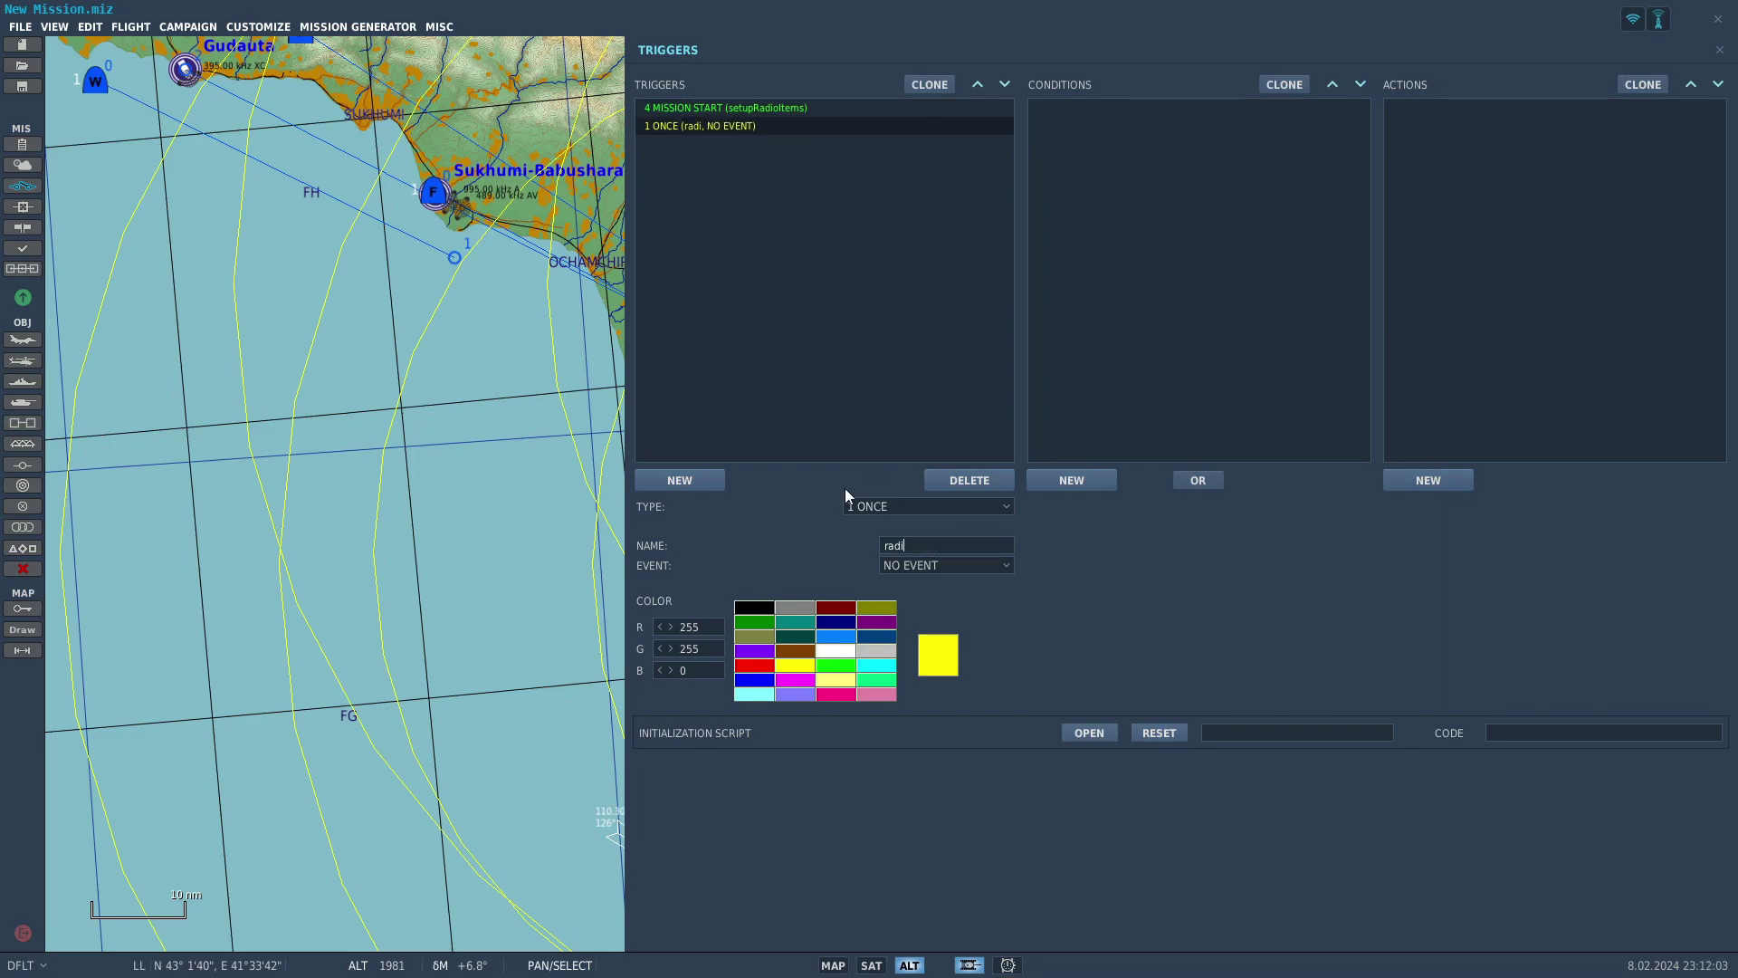
text(oAWACS)
Give radioAWACS a FLAG IS TRUE condition checking flag activateAWACS
click(1098, 480)
click(1257, 505)
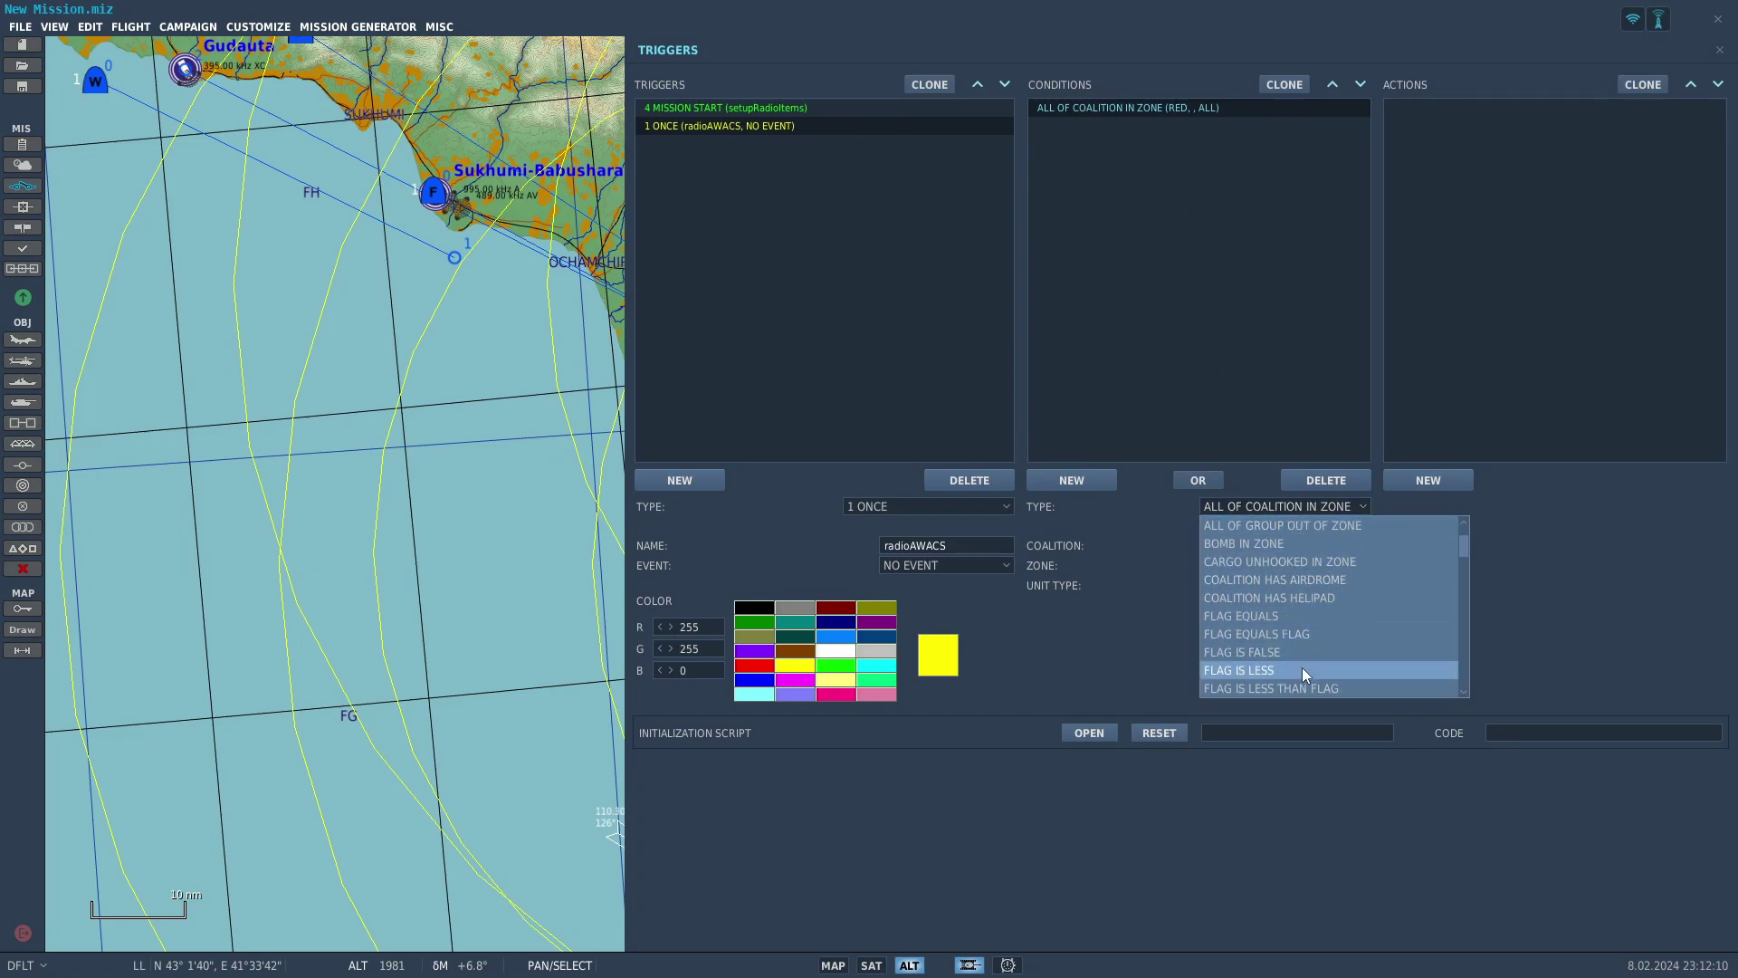
scroll(1302, 670, down, 2)
click(1290, 668)
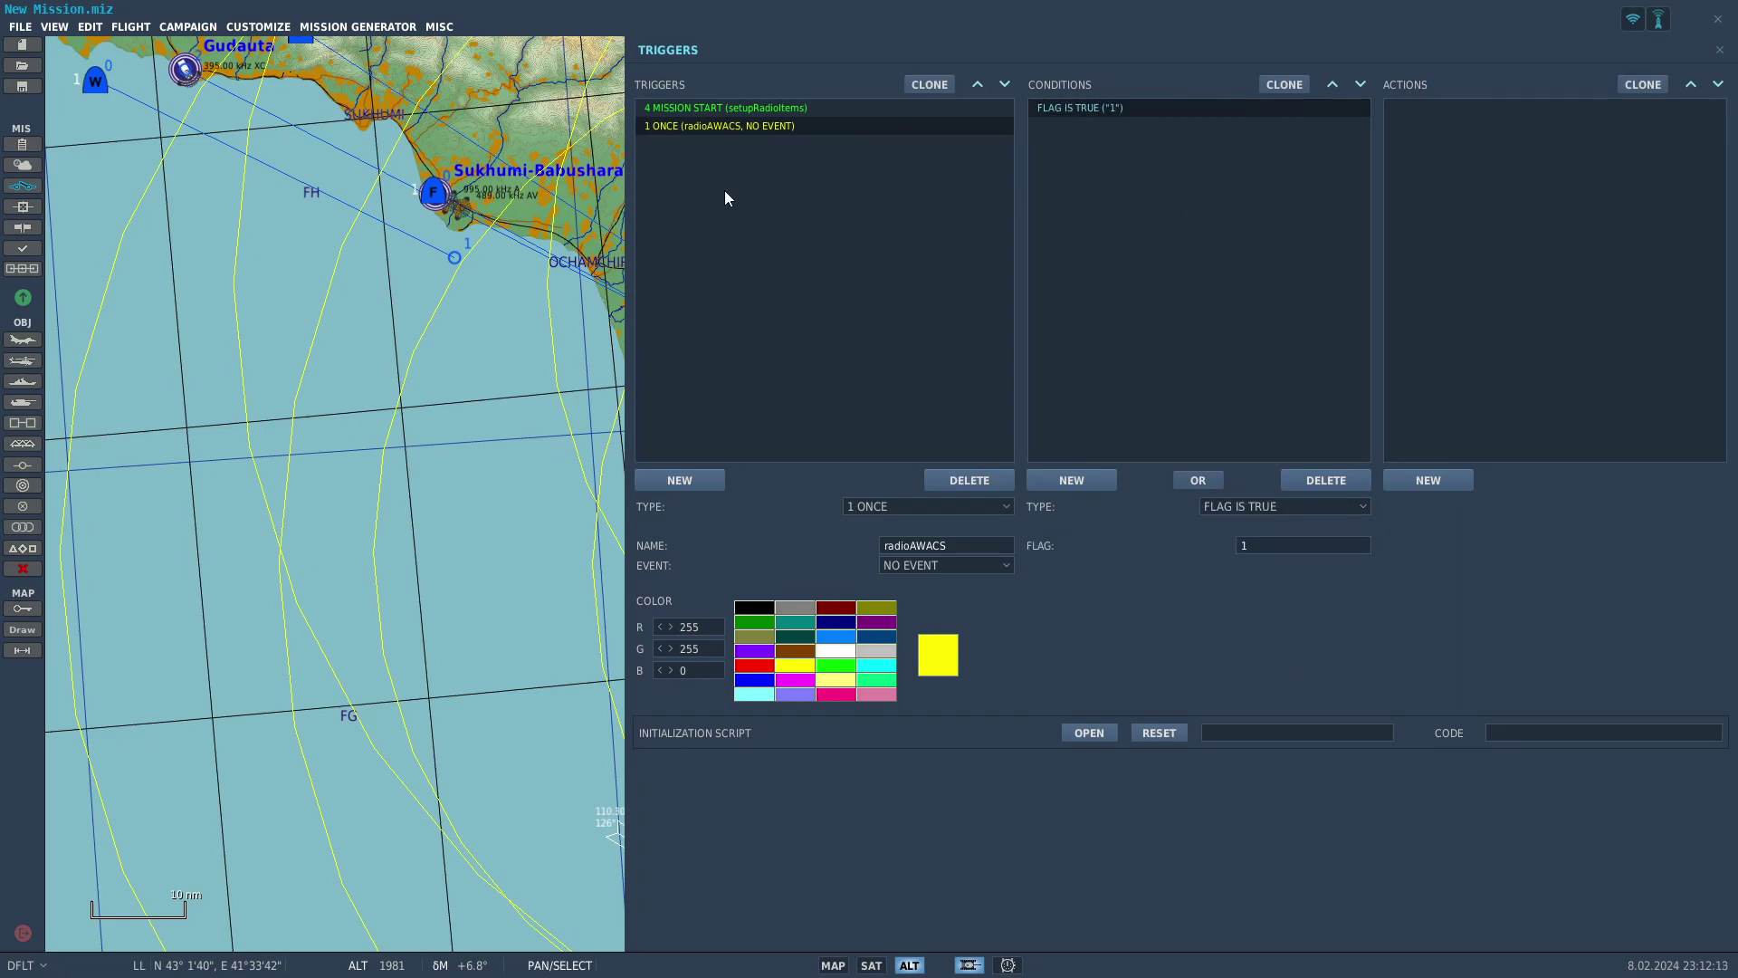
click(749, 109)
click(1561, 107)
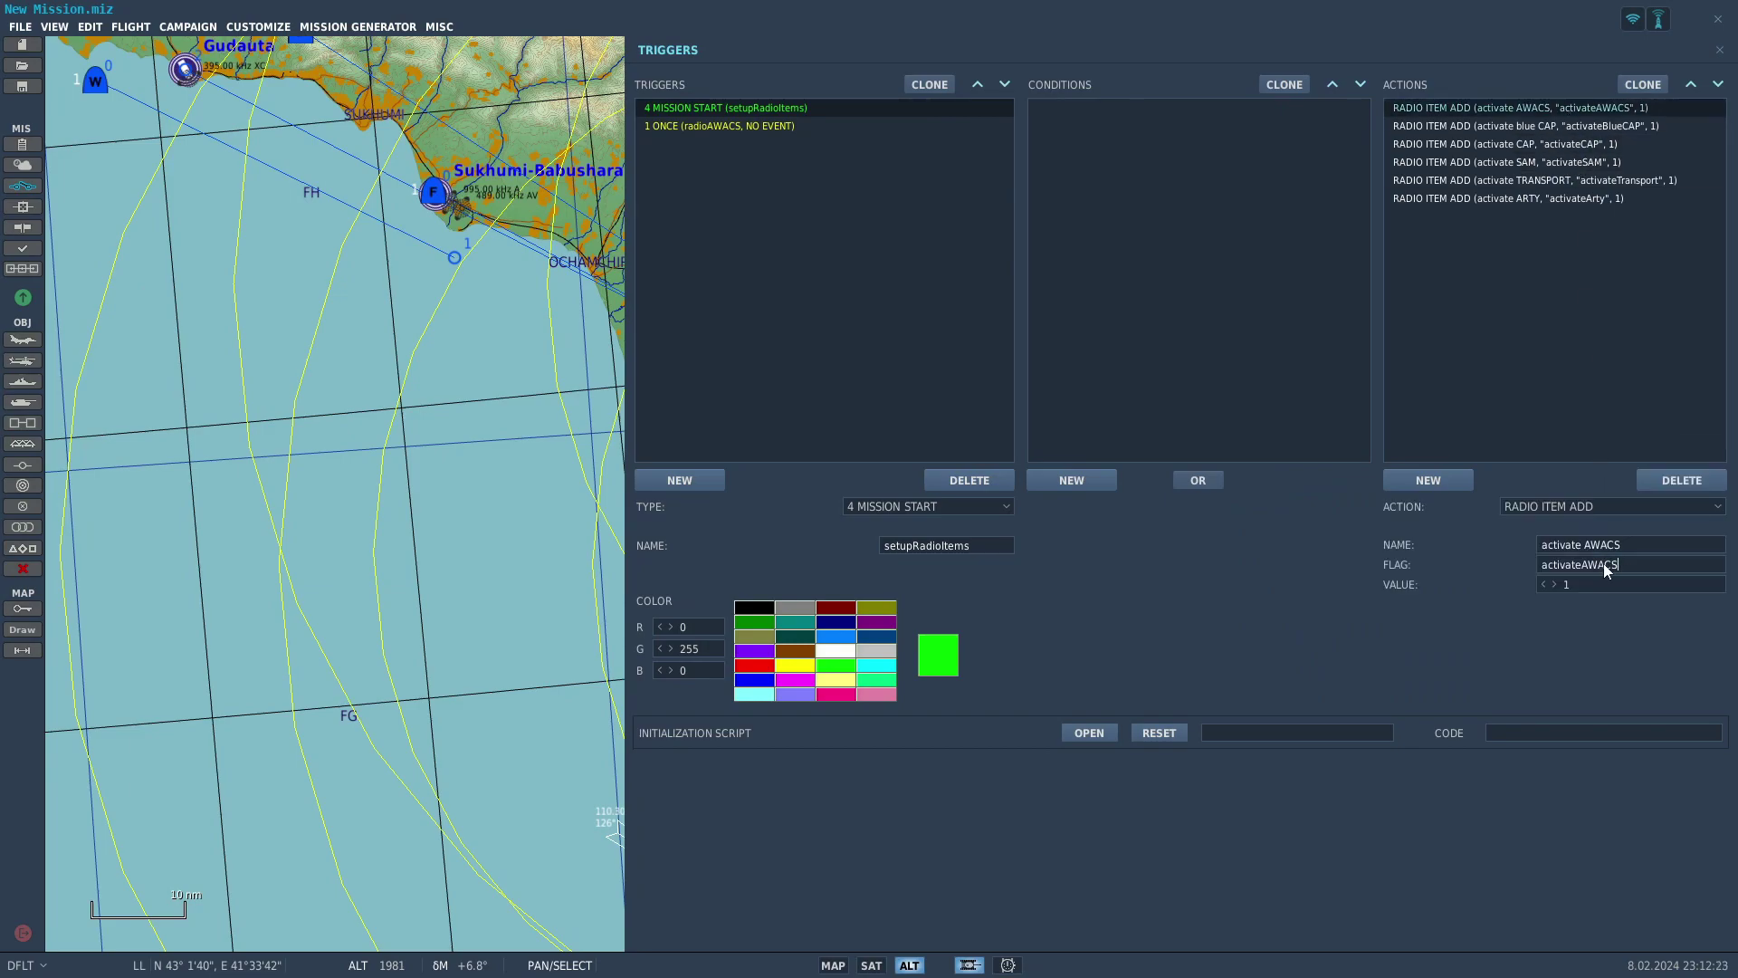
click(768, 126)
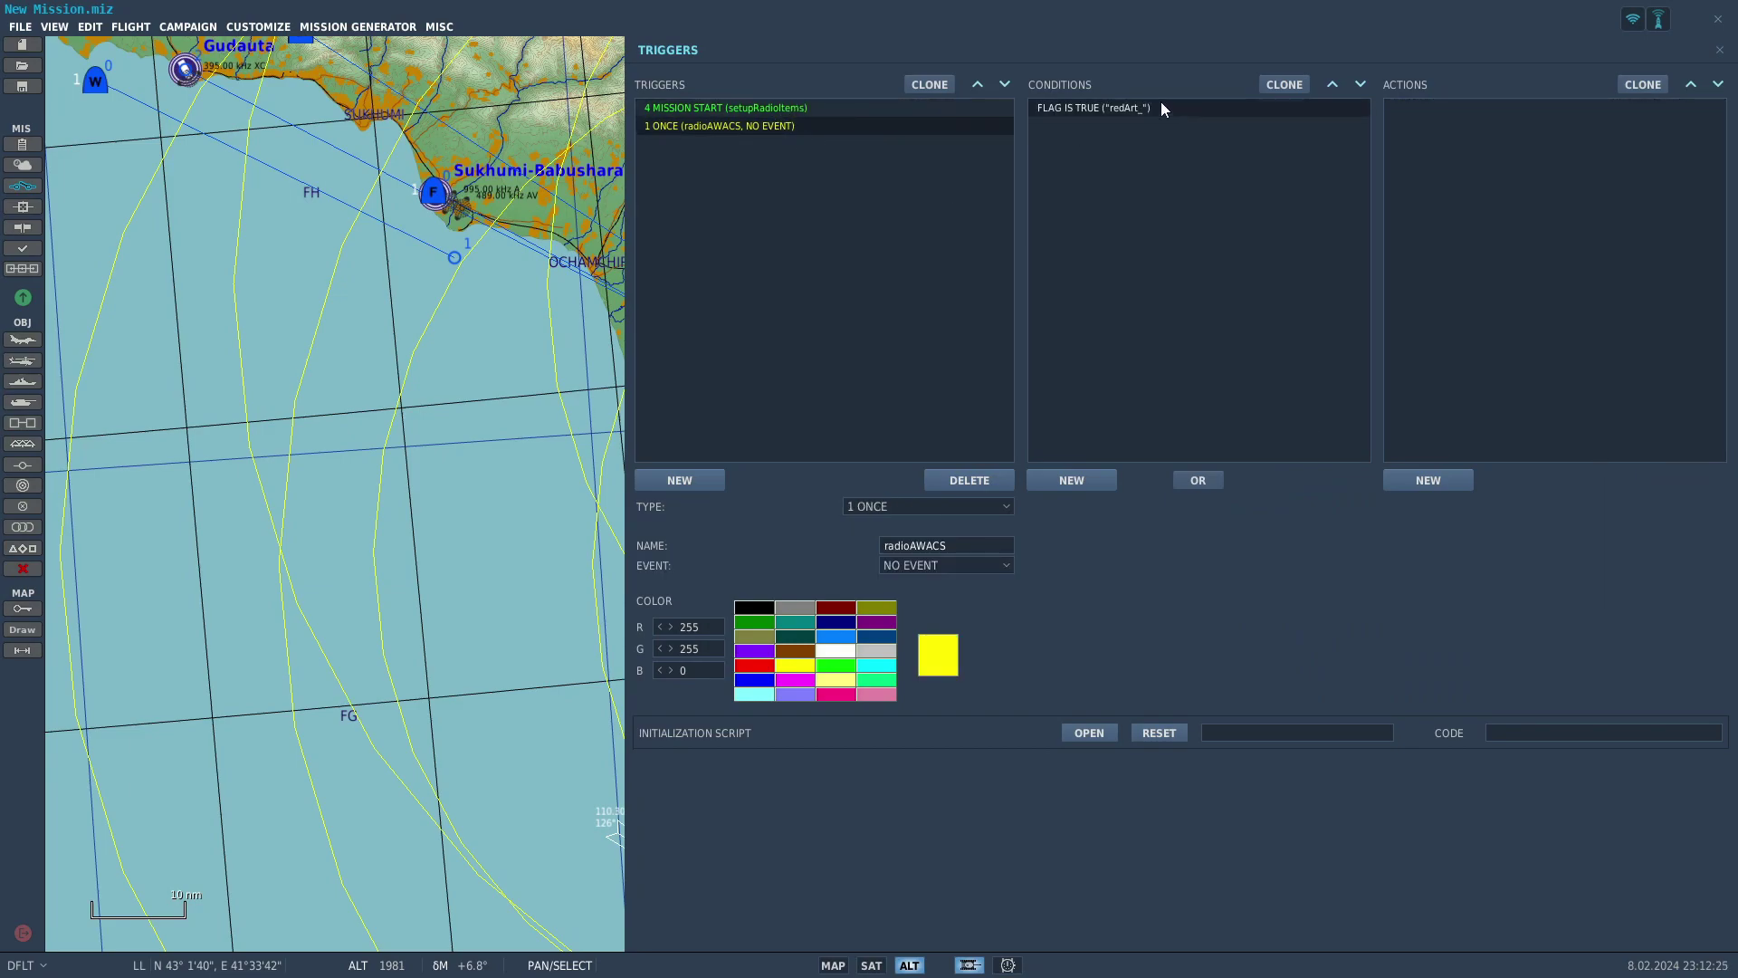
click(1161, 107)
text(activateAWACS)
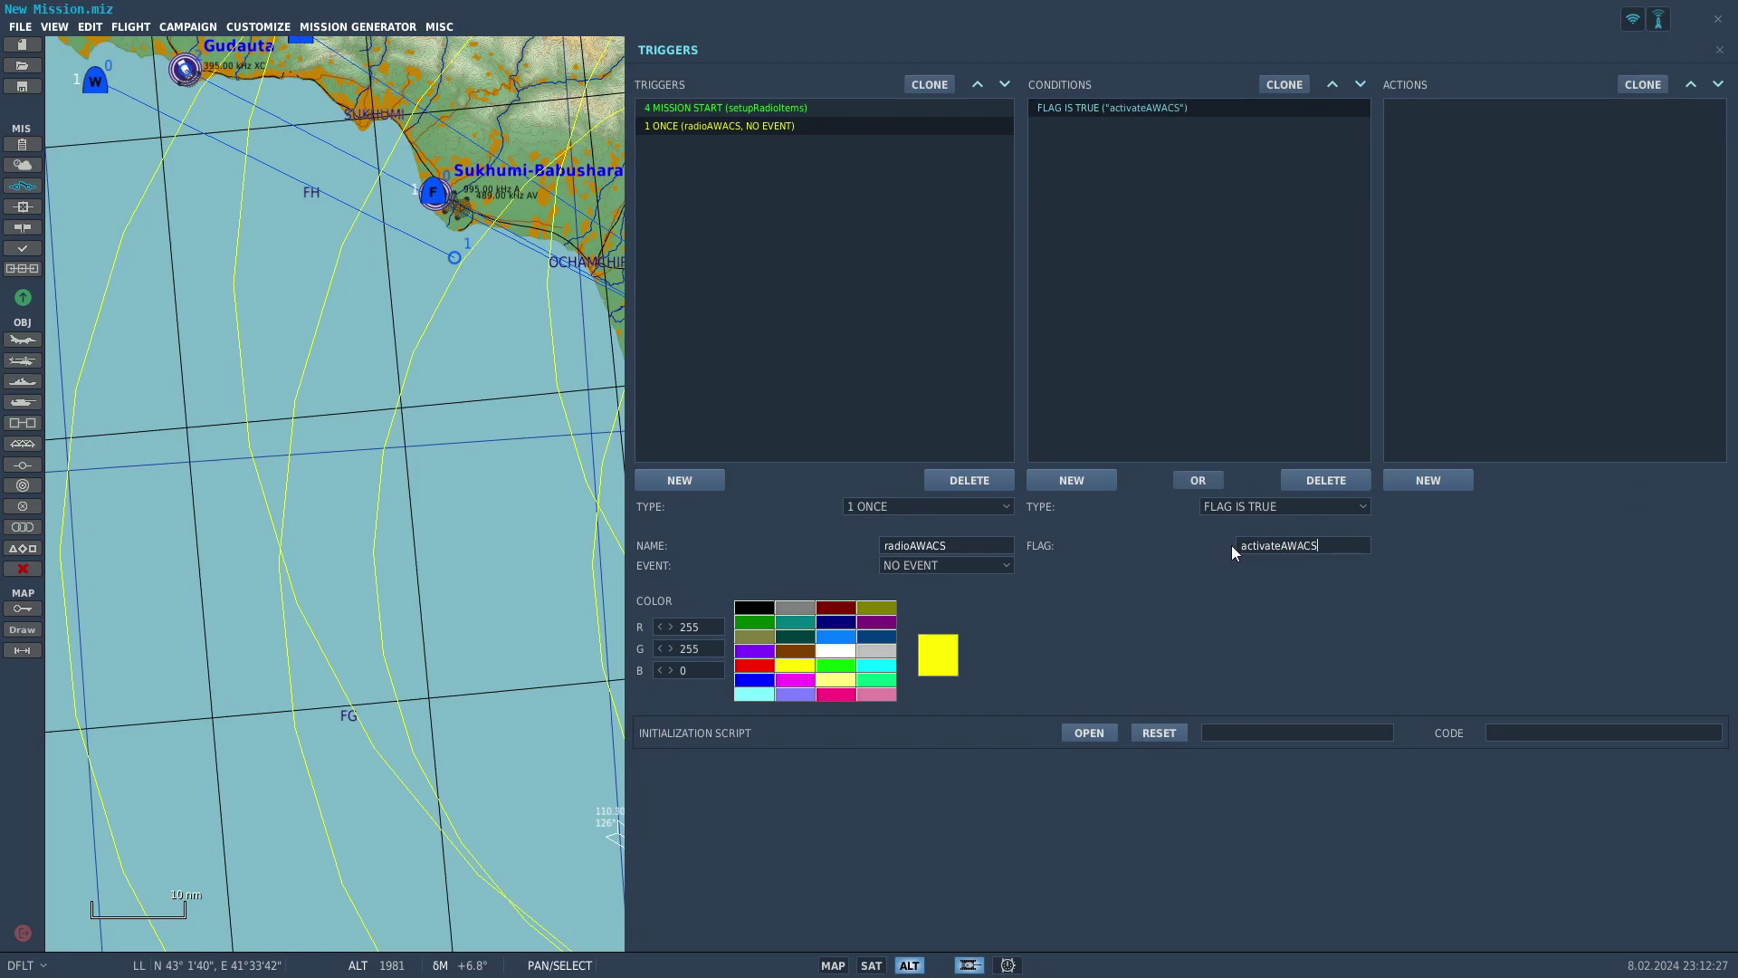
Add a RADIO ITEM REMOVE action for the activateAWACS radio item
click(1447, 478)
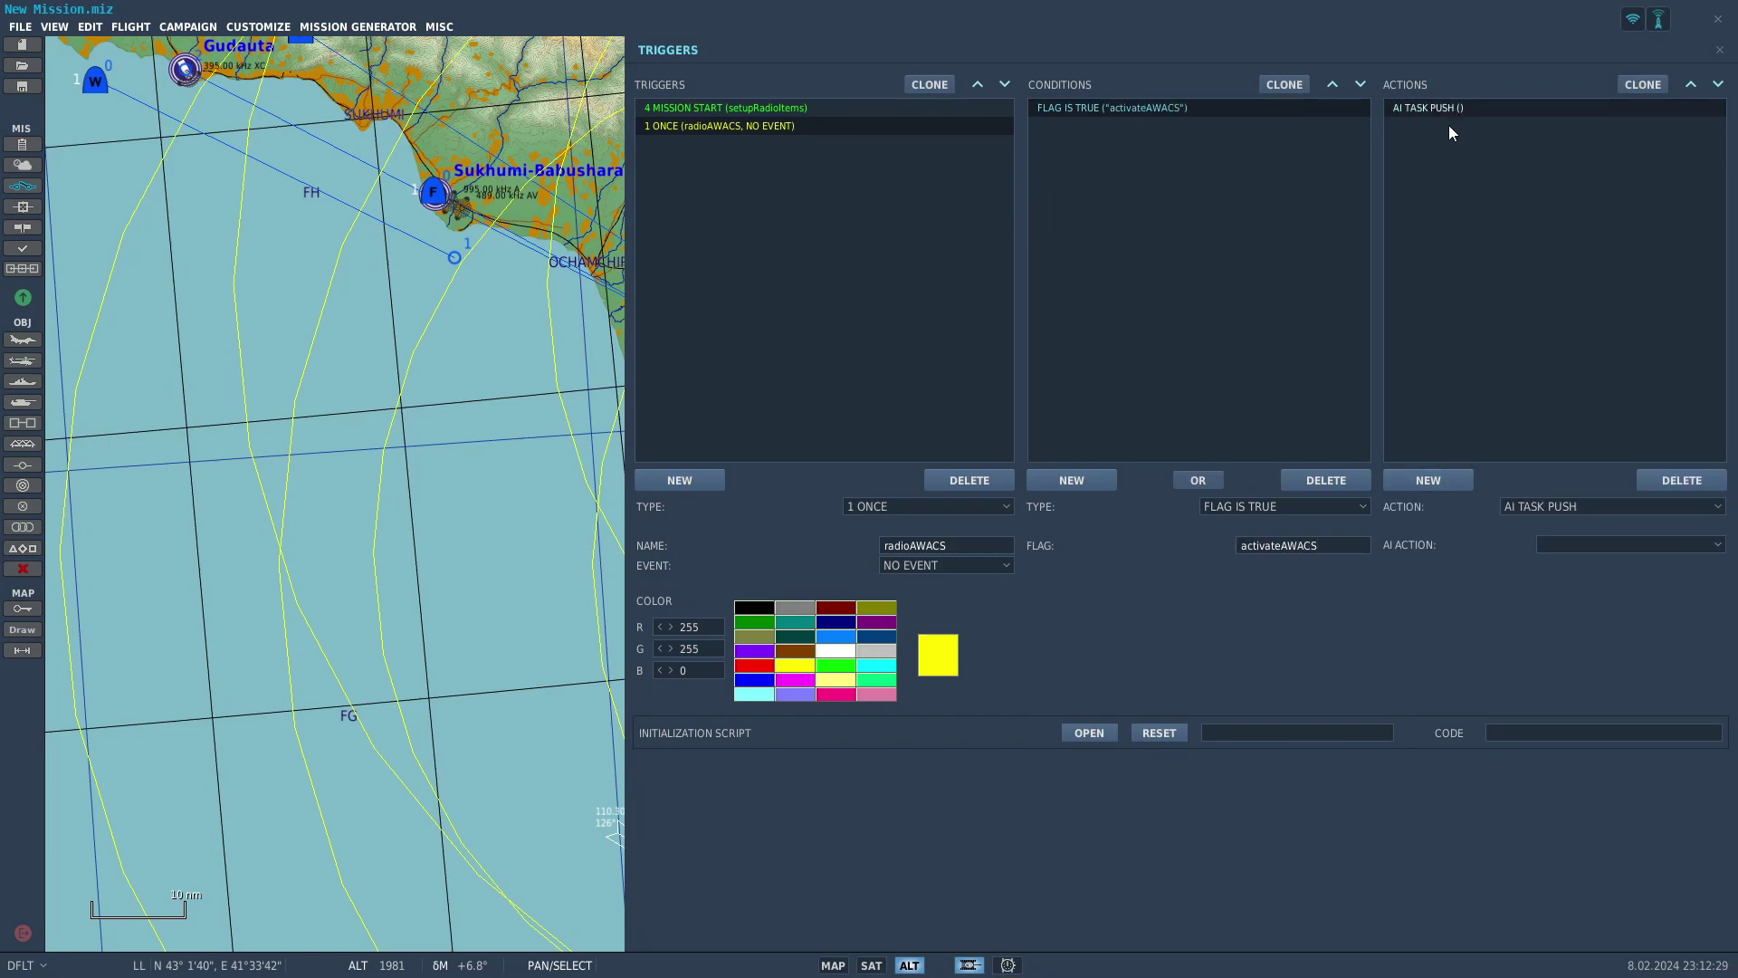
click(1570, 509)
scroll(1622, 643, down, 10)
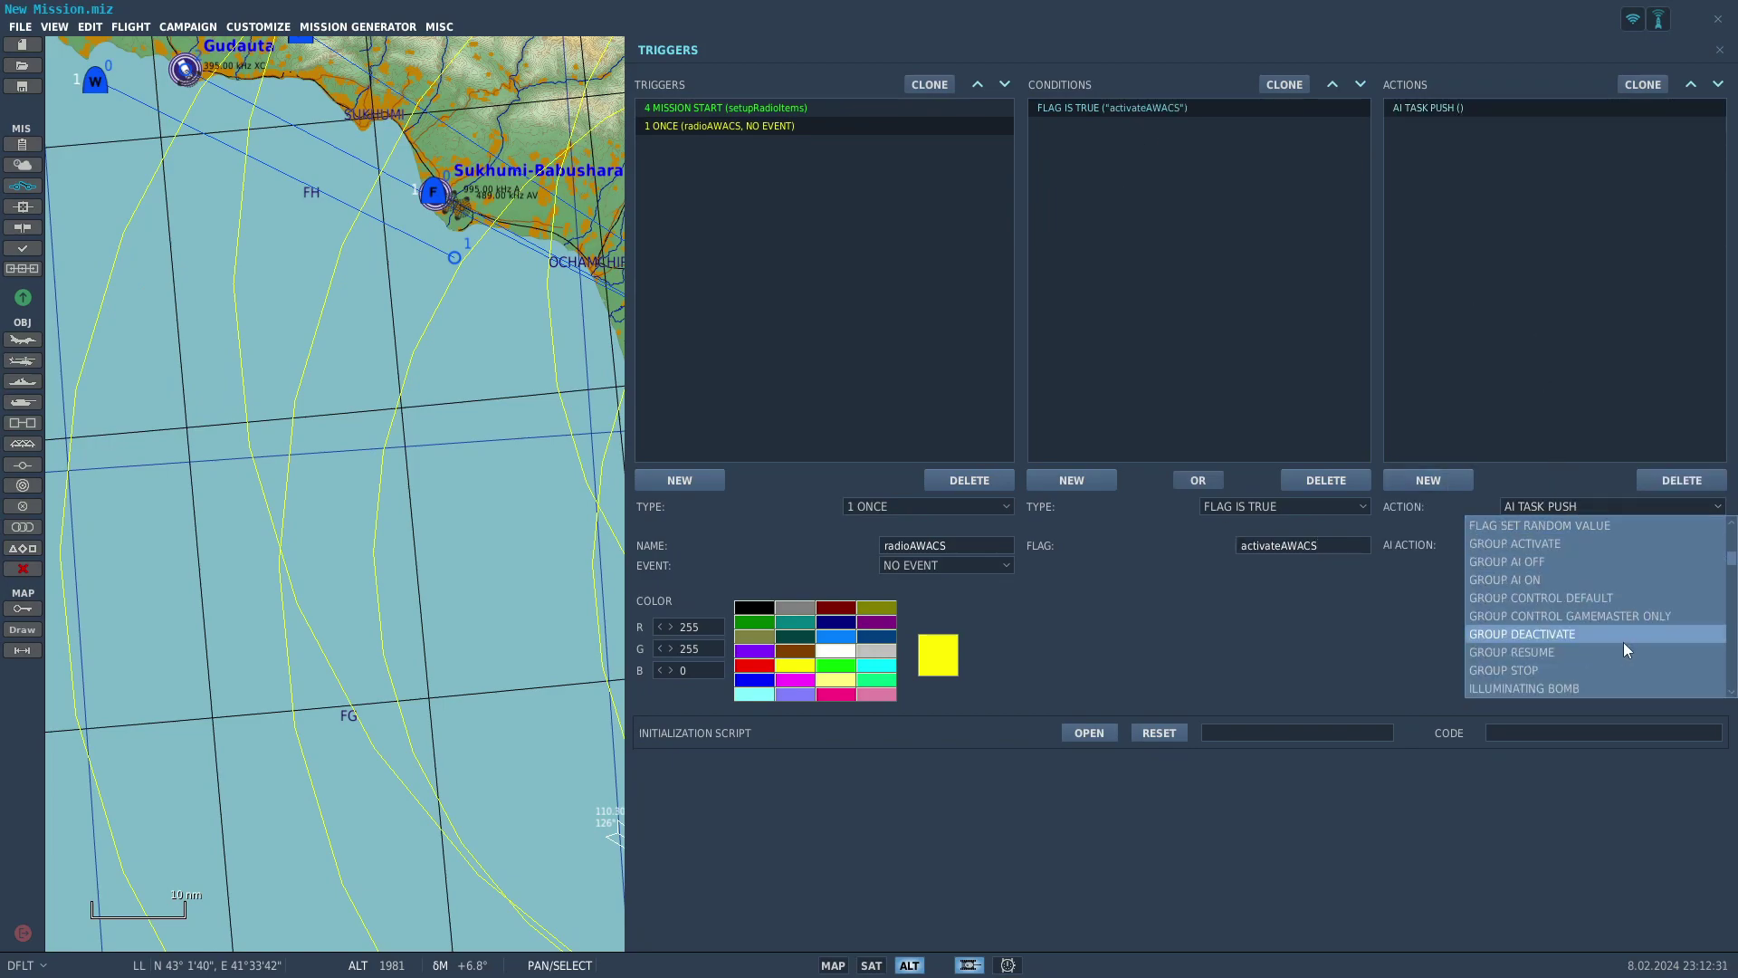
scroll(1622, 643, down, 5)
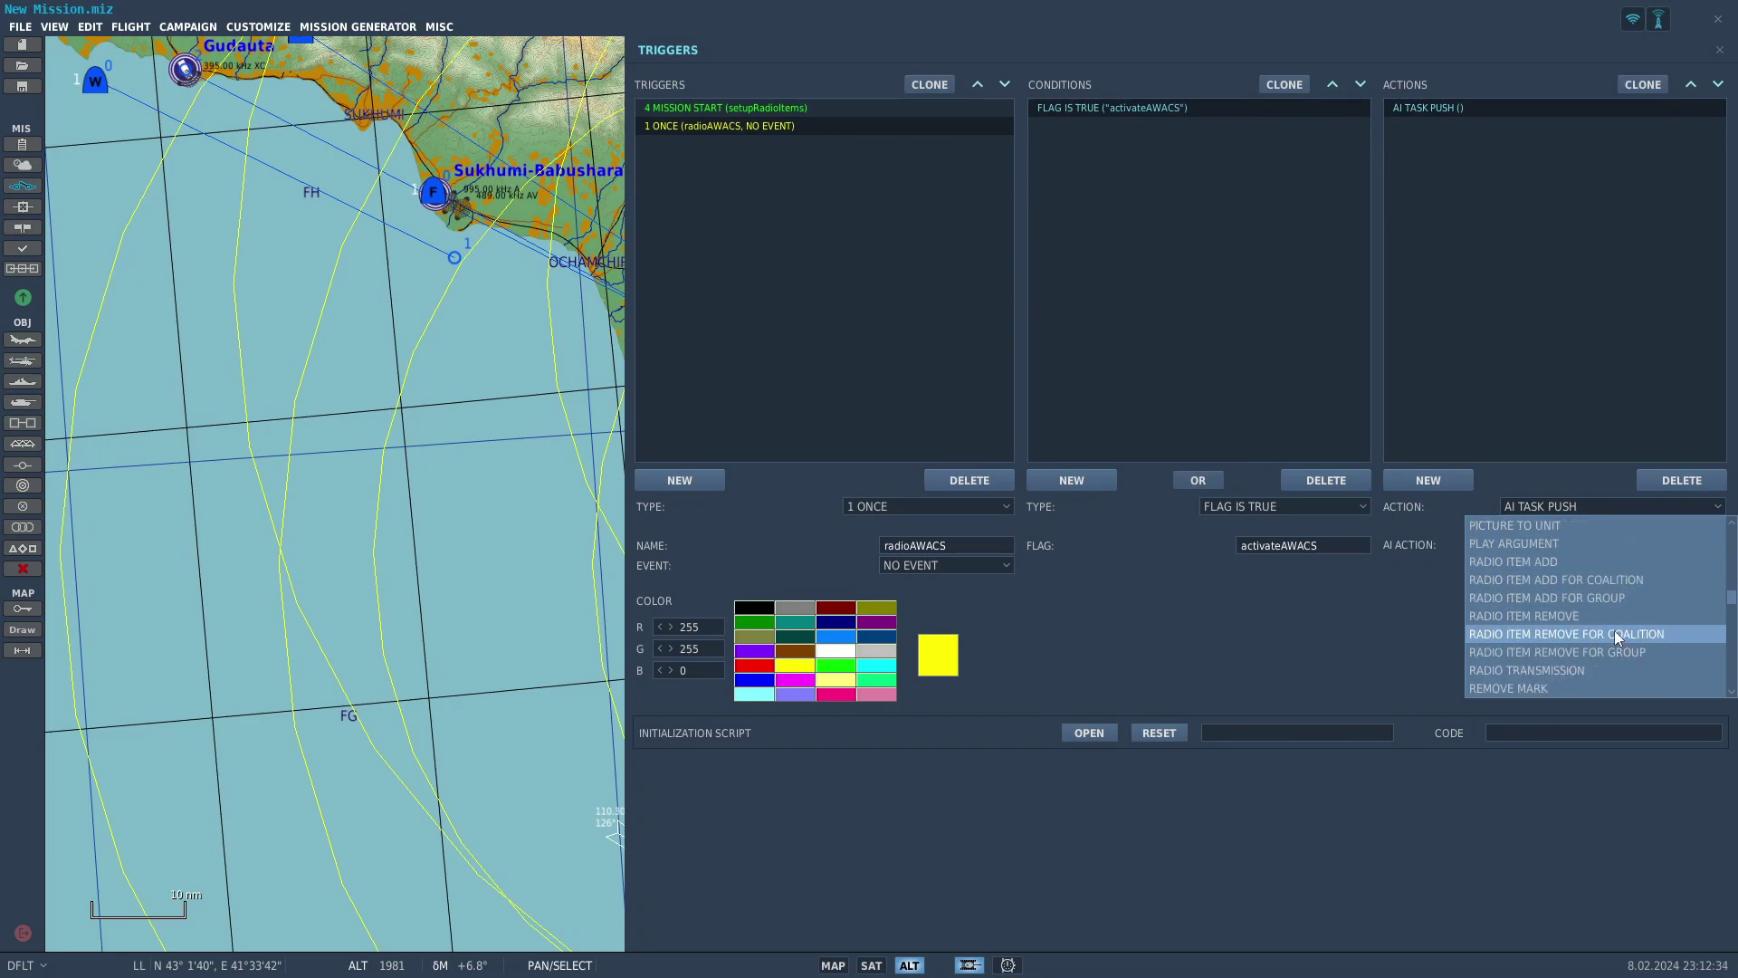
click(1590, 653)
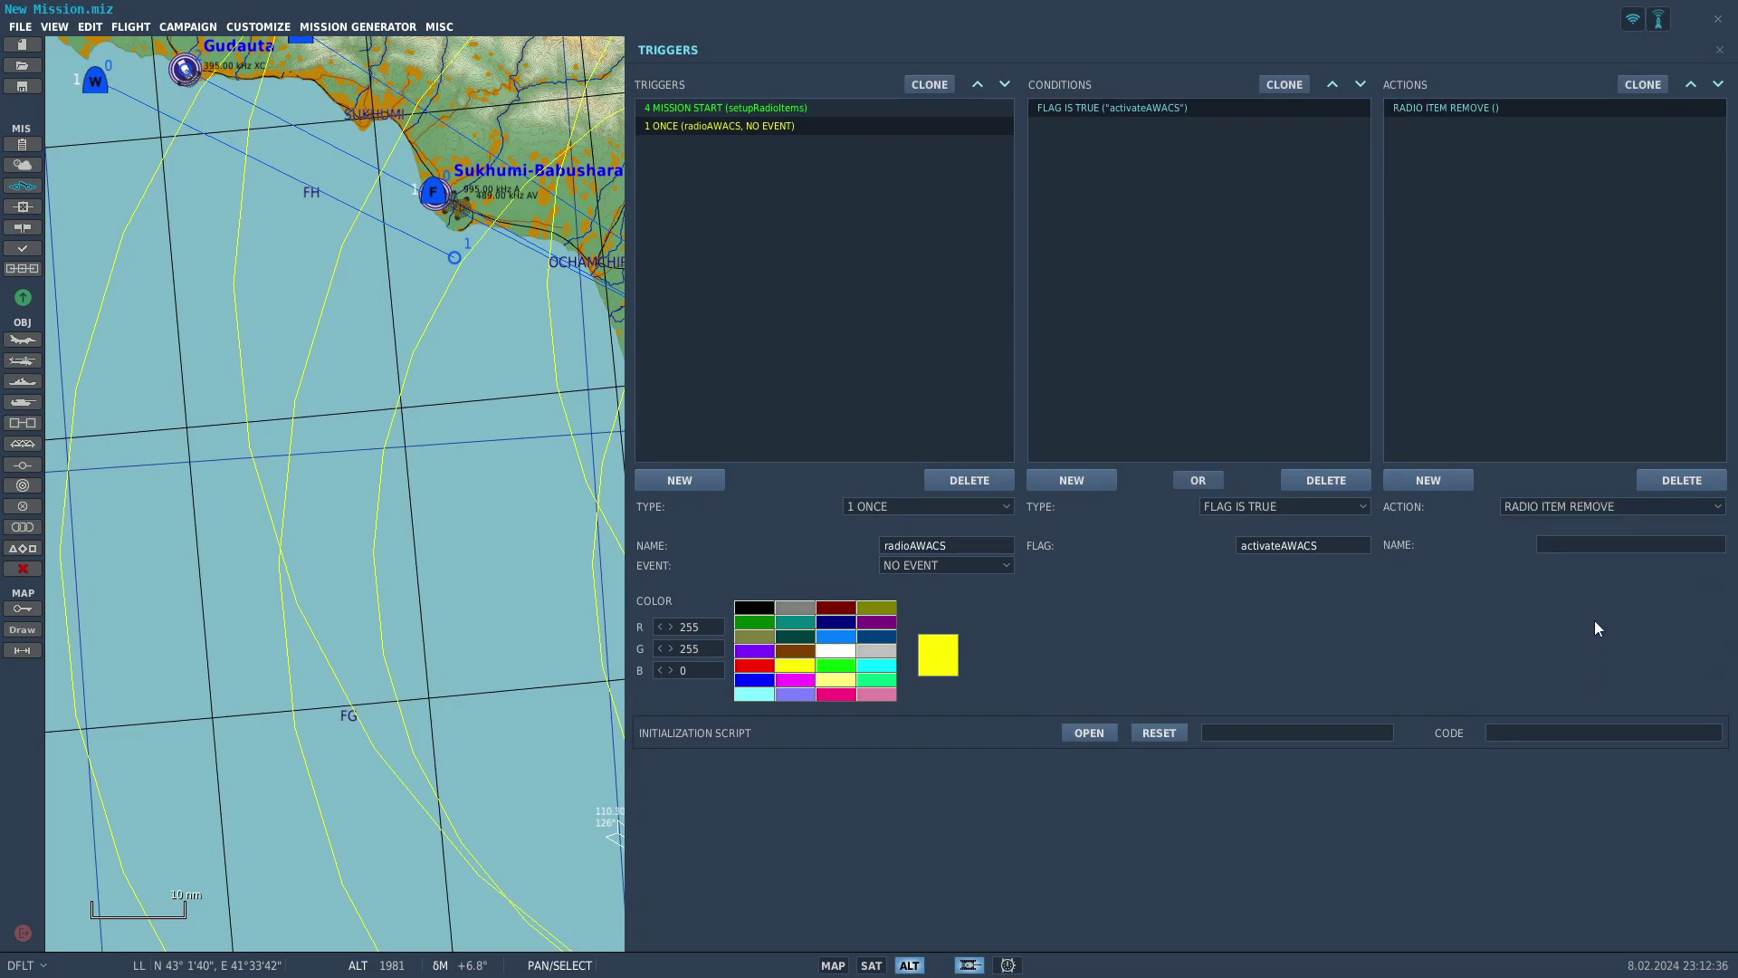
text(activateAWACS)
click(1548, 221)
Add a FLAG ON action setting flag useAWACS
click(1445, 481)
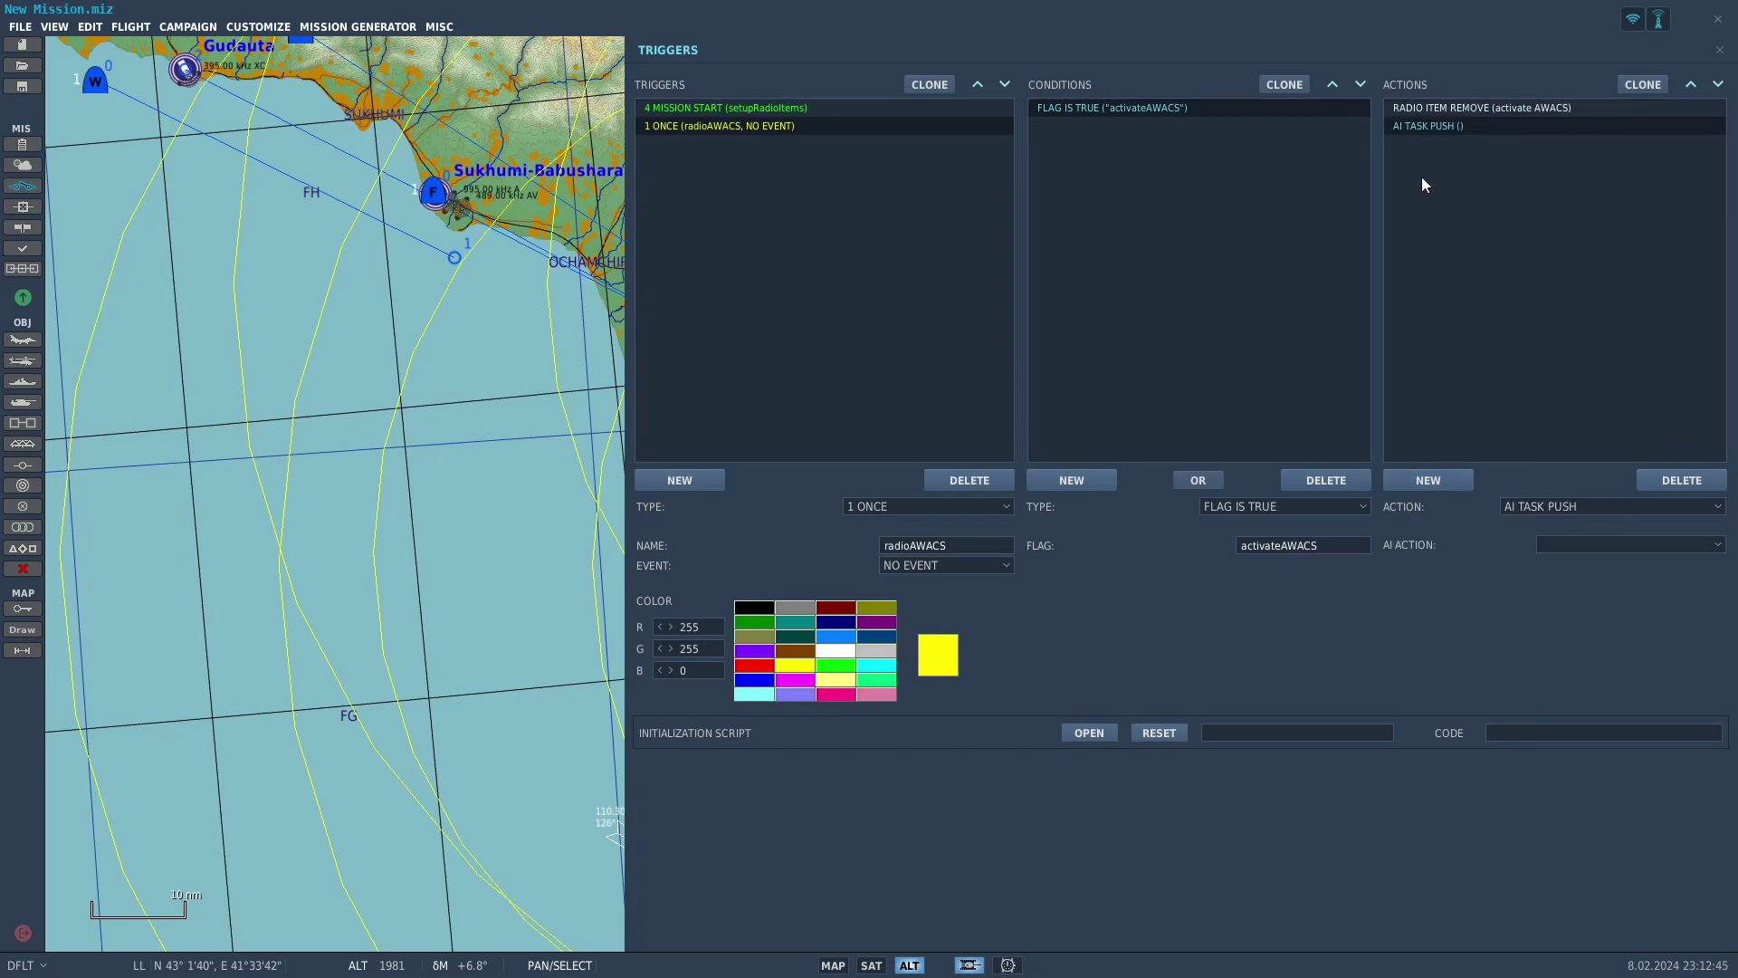
click(1589, 504)
scroll(1606, 639, down, 3)
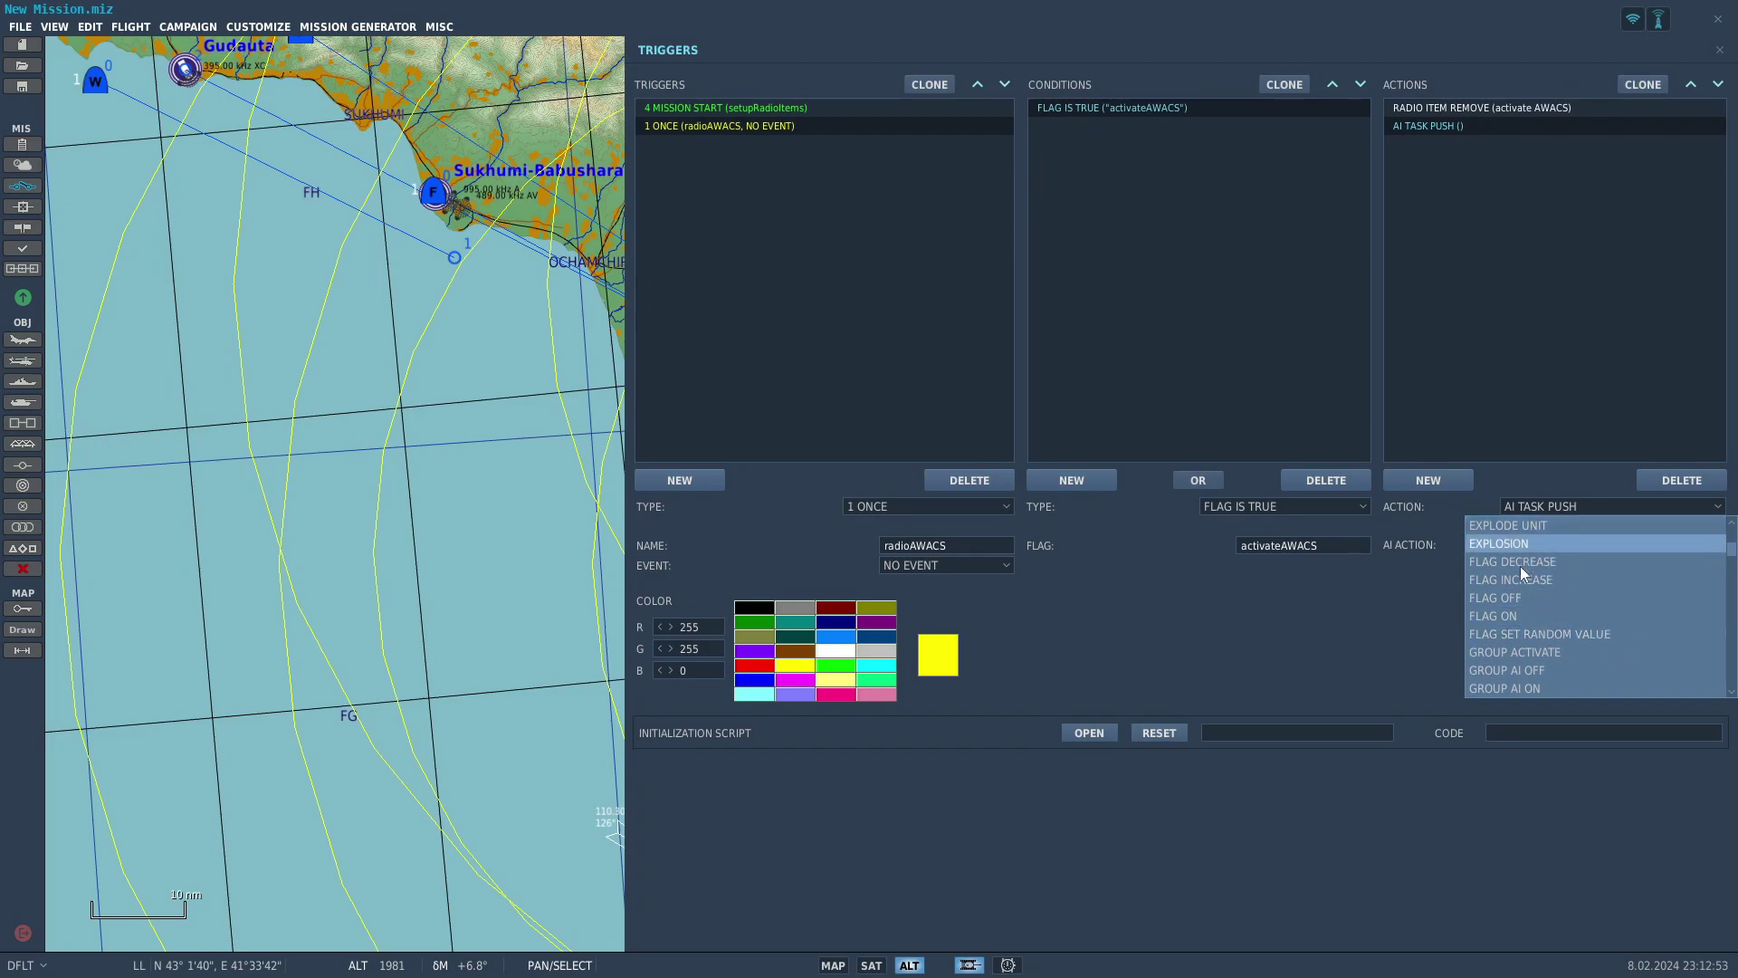
click(1511, 614)
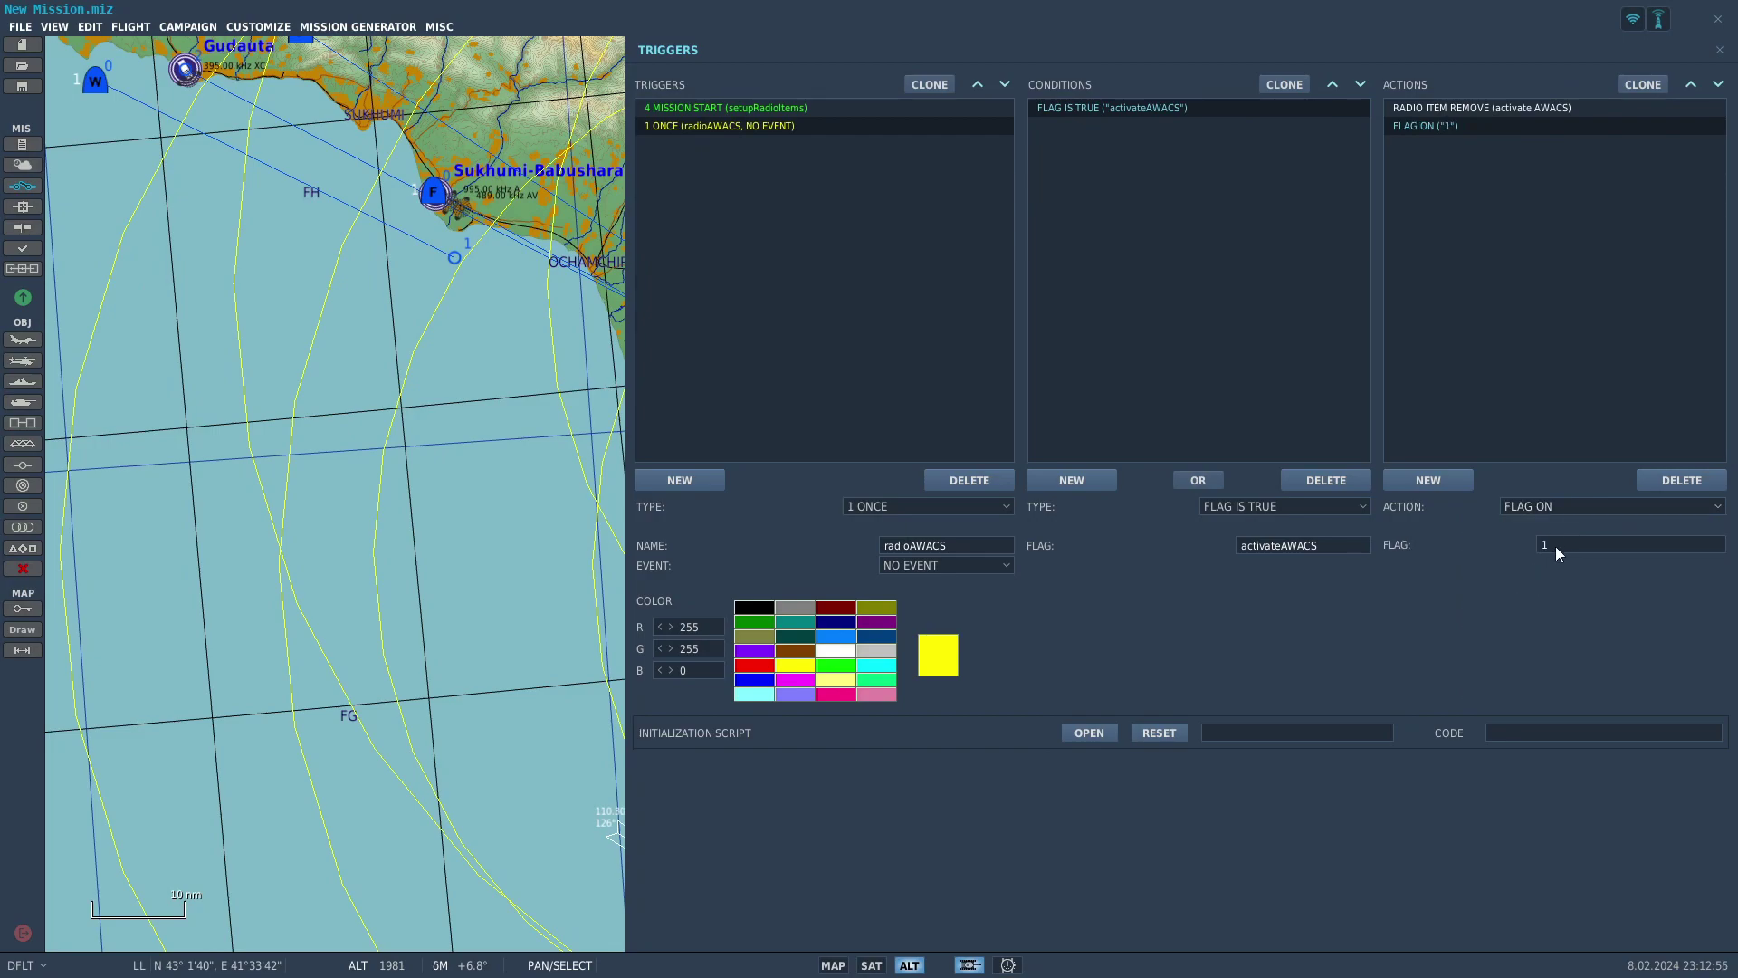
text(useAWACS)
click(1474, 152)
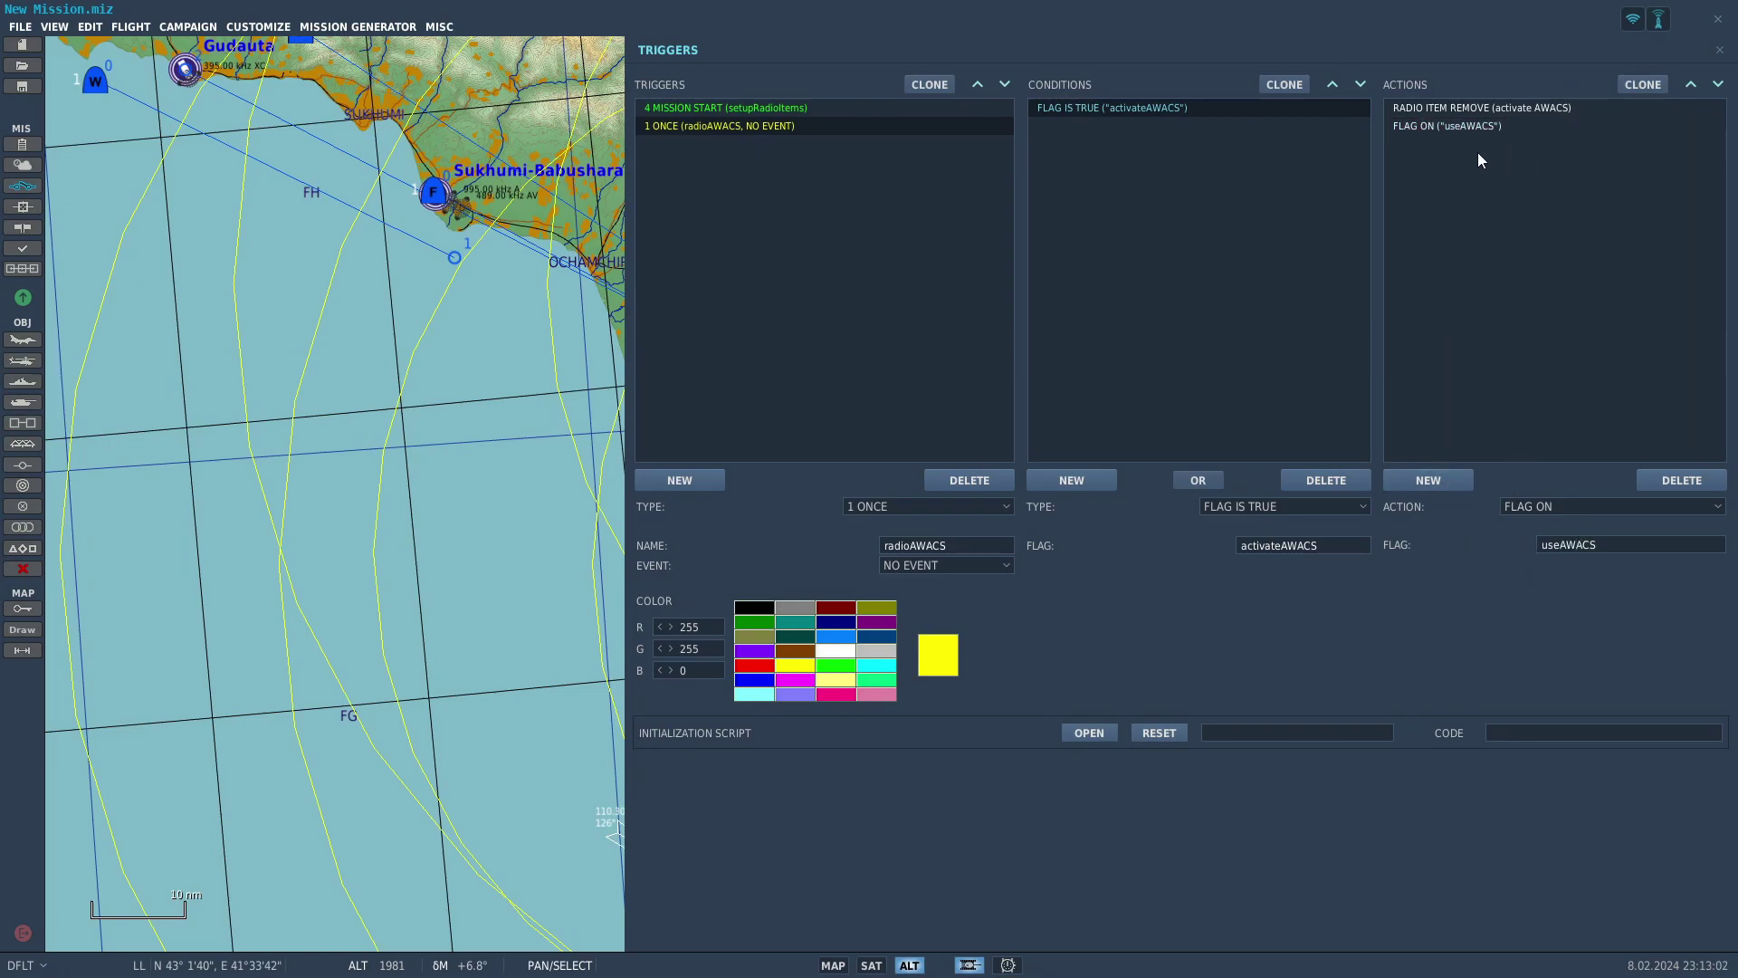
click(1459, 127)
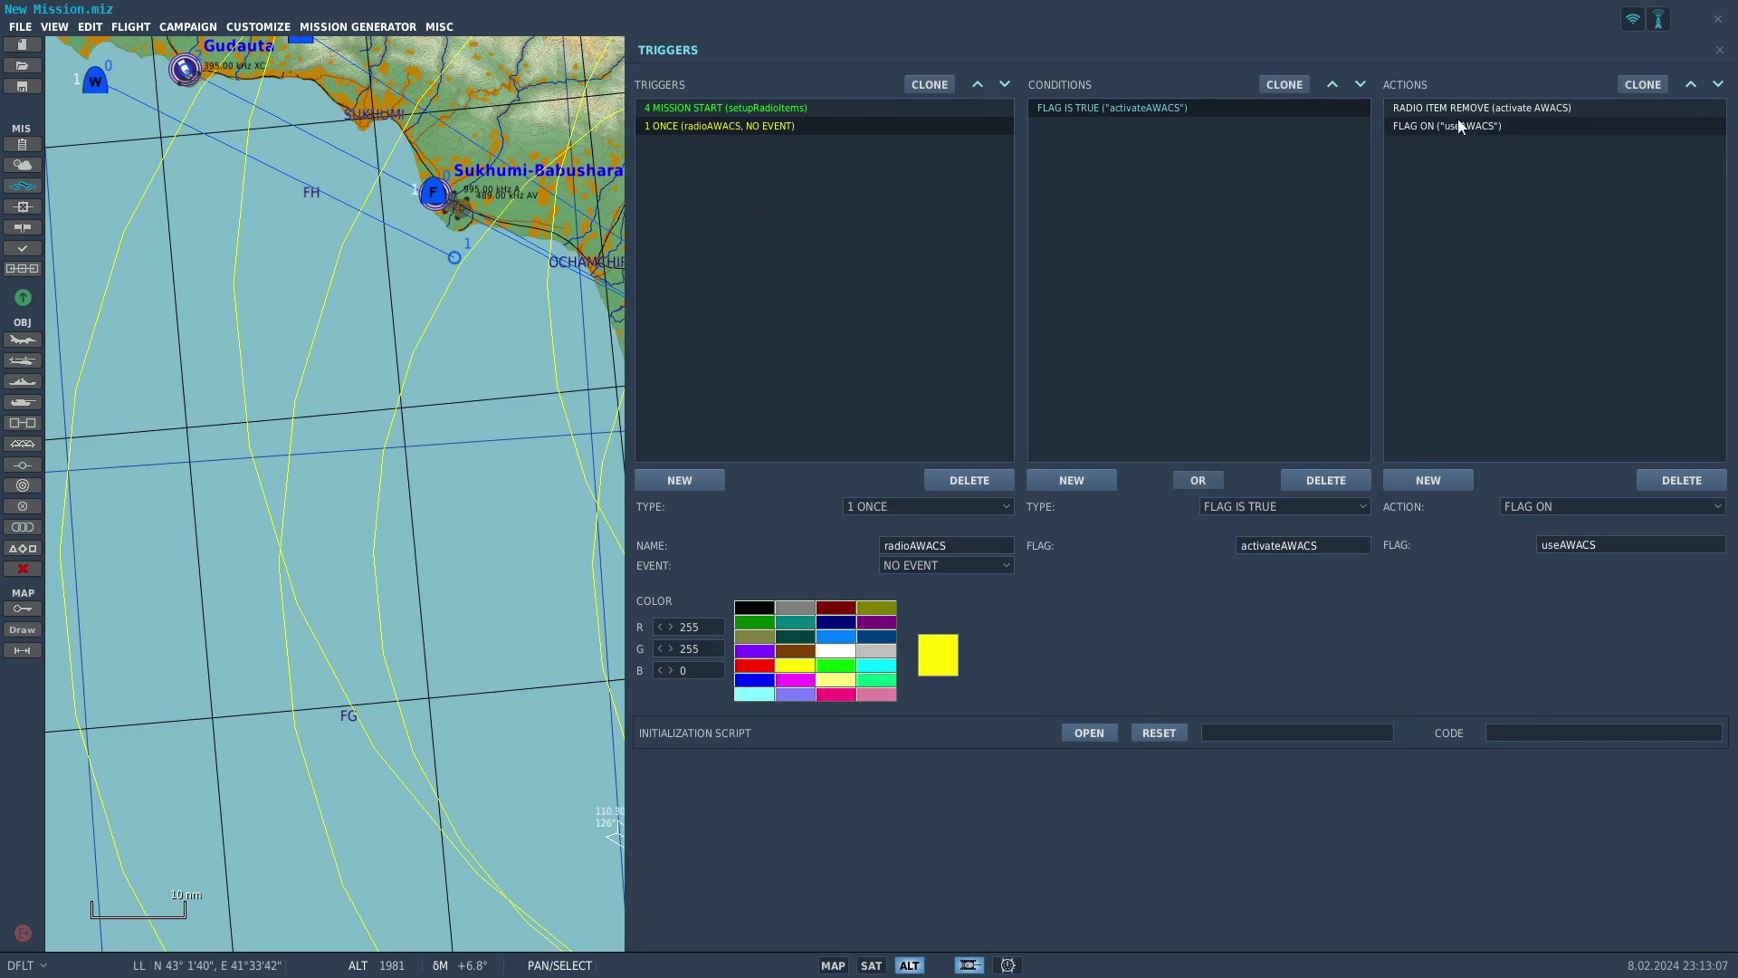
click(1441, 161)
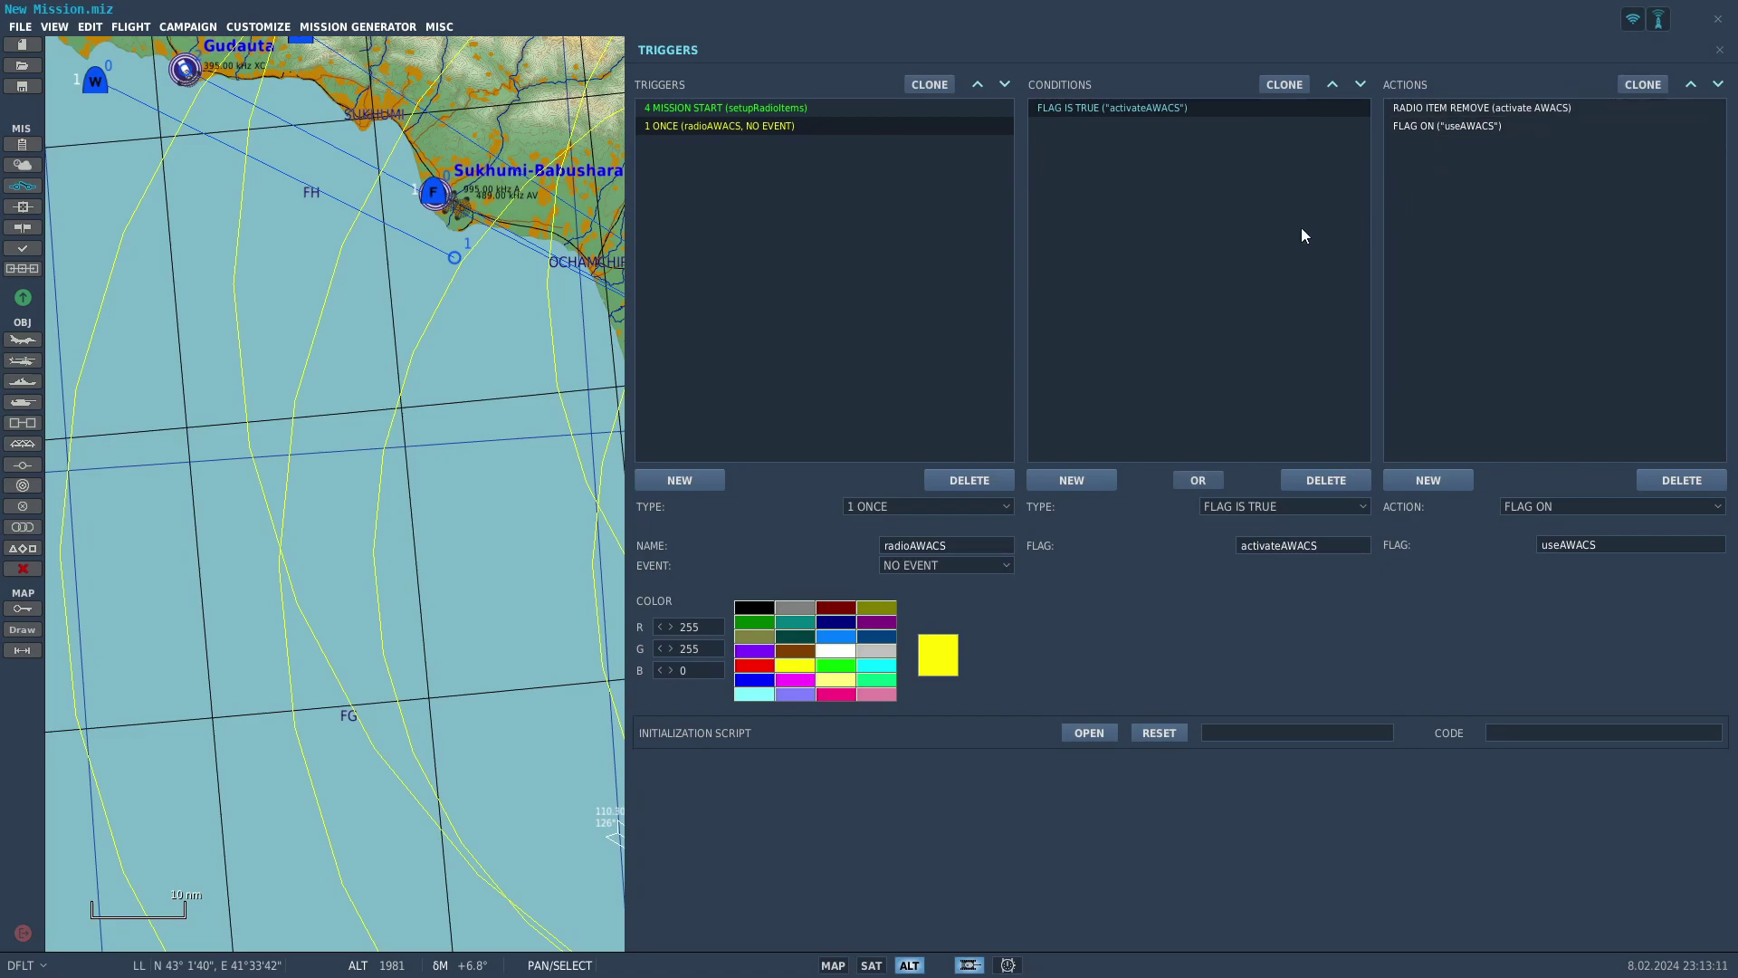
click(725, 132)
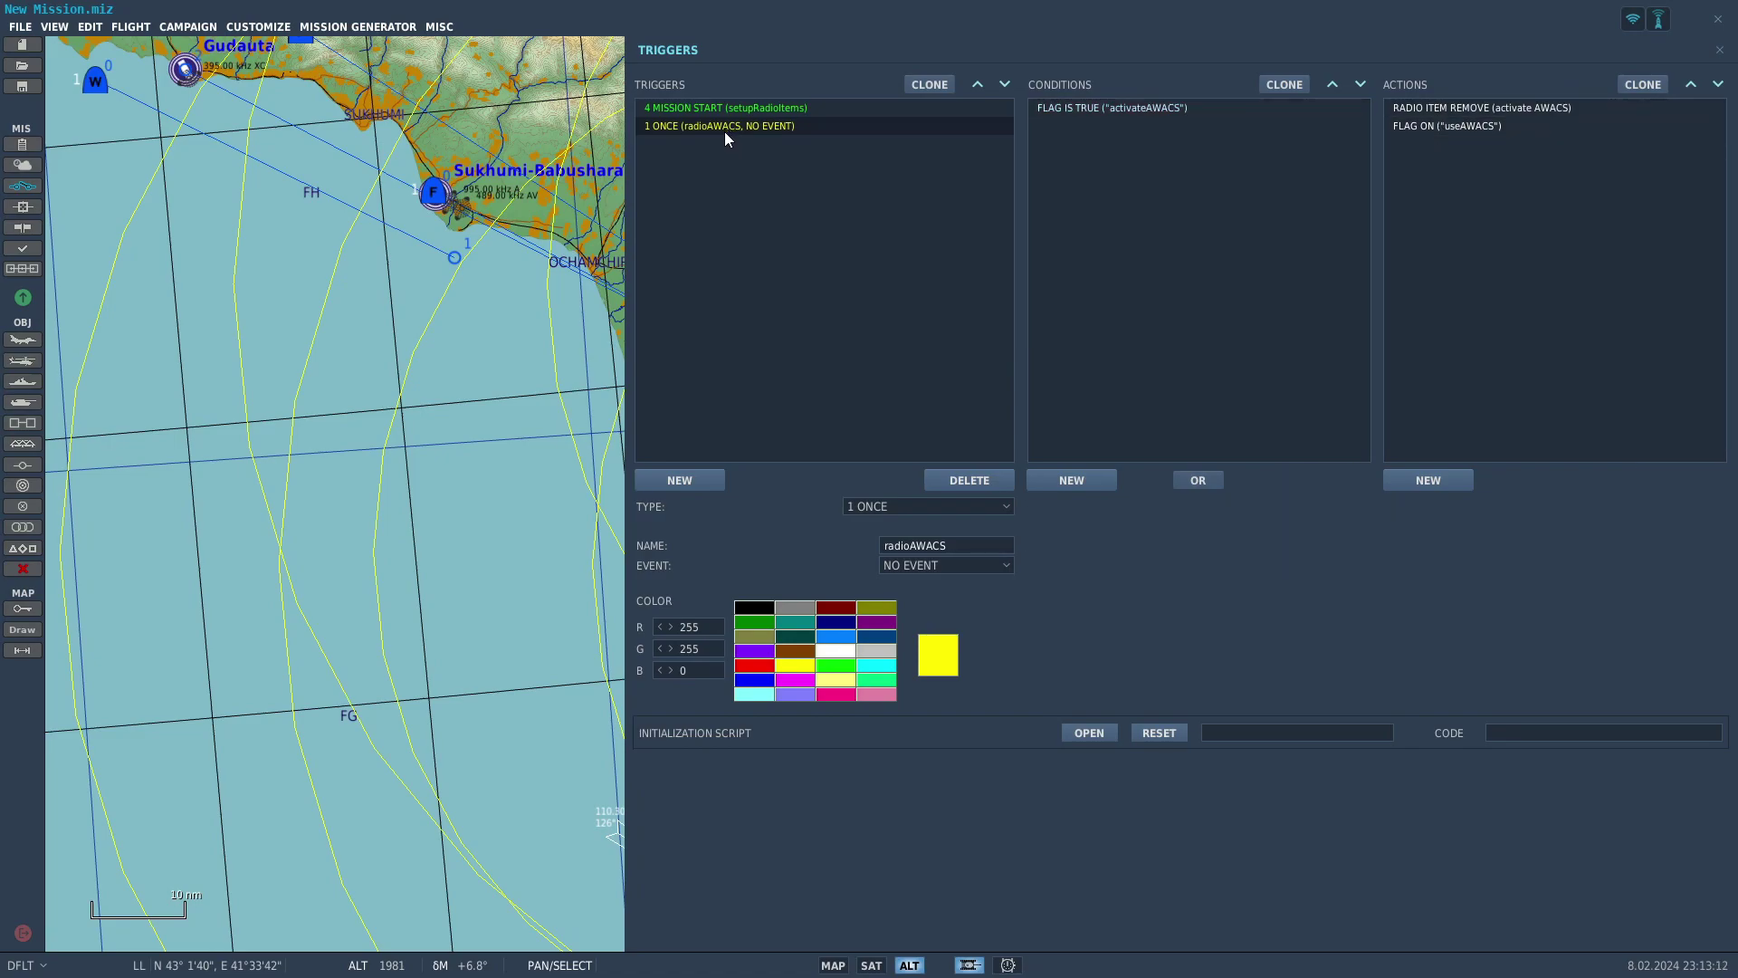
Create a light grey trigger named activateAWACS
click(688, 481)
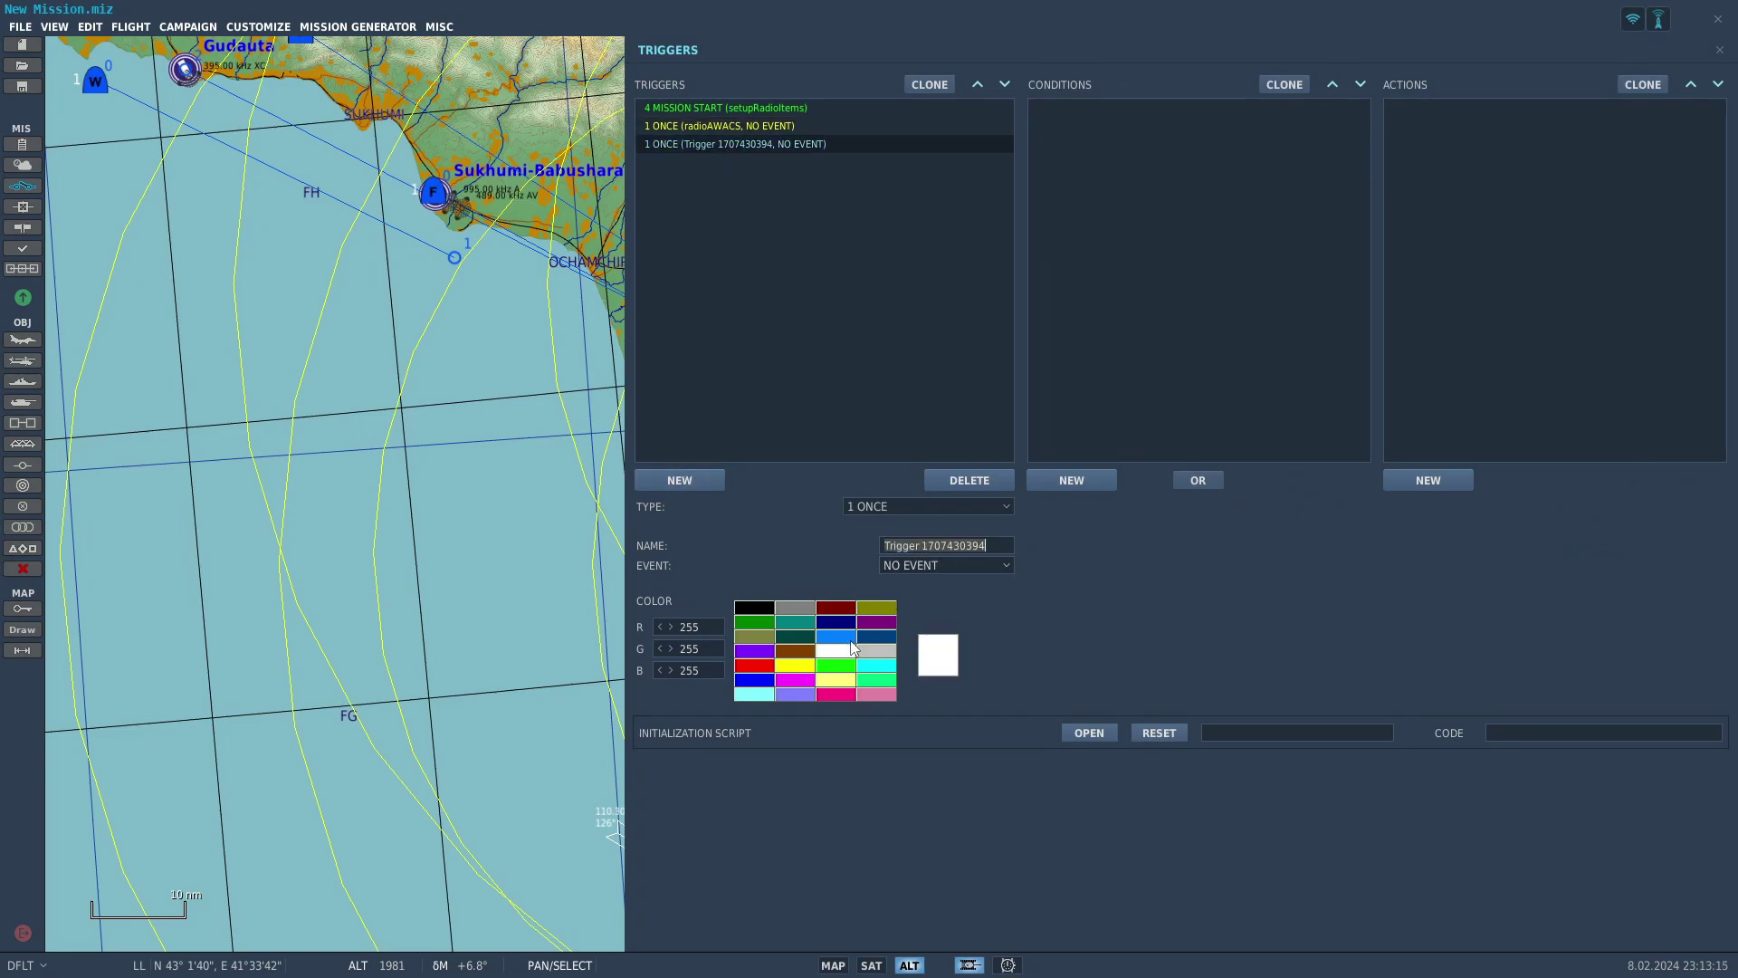
click(883, 650)
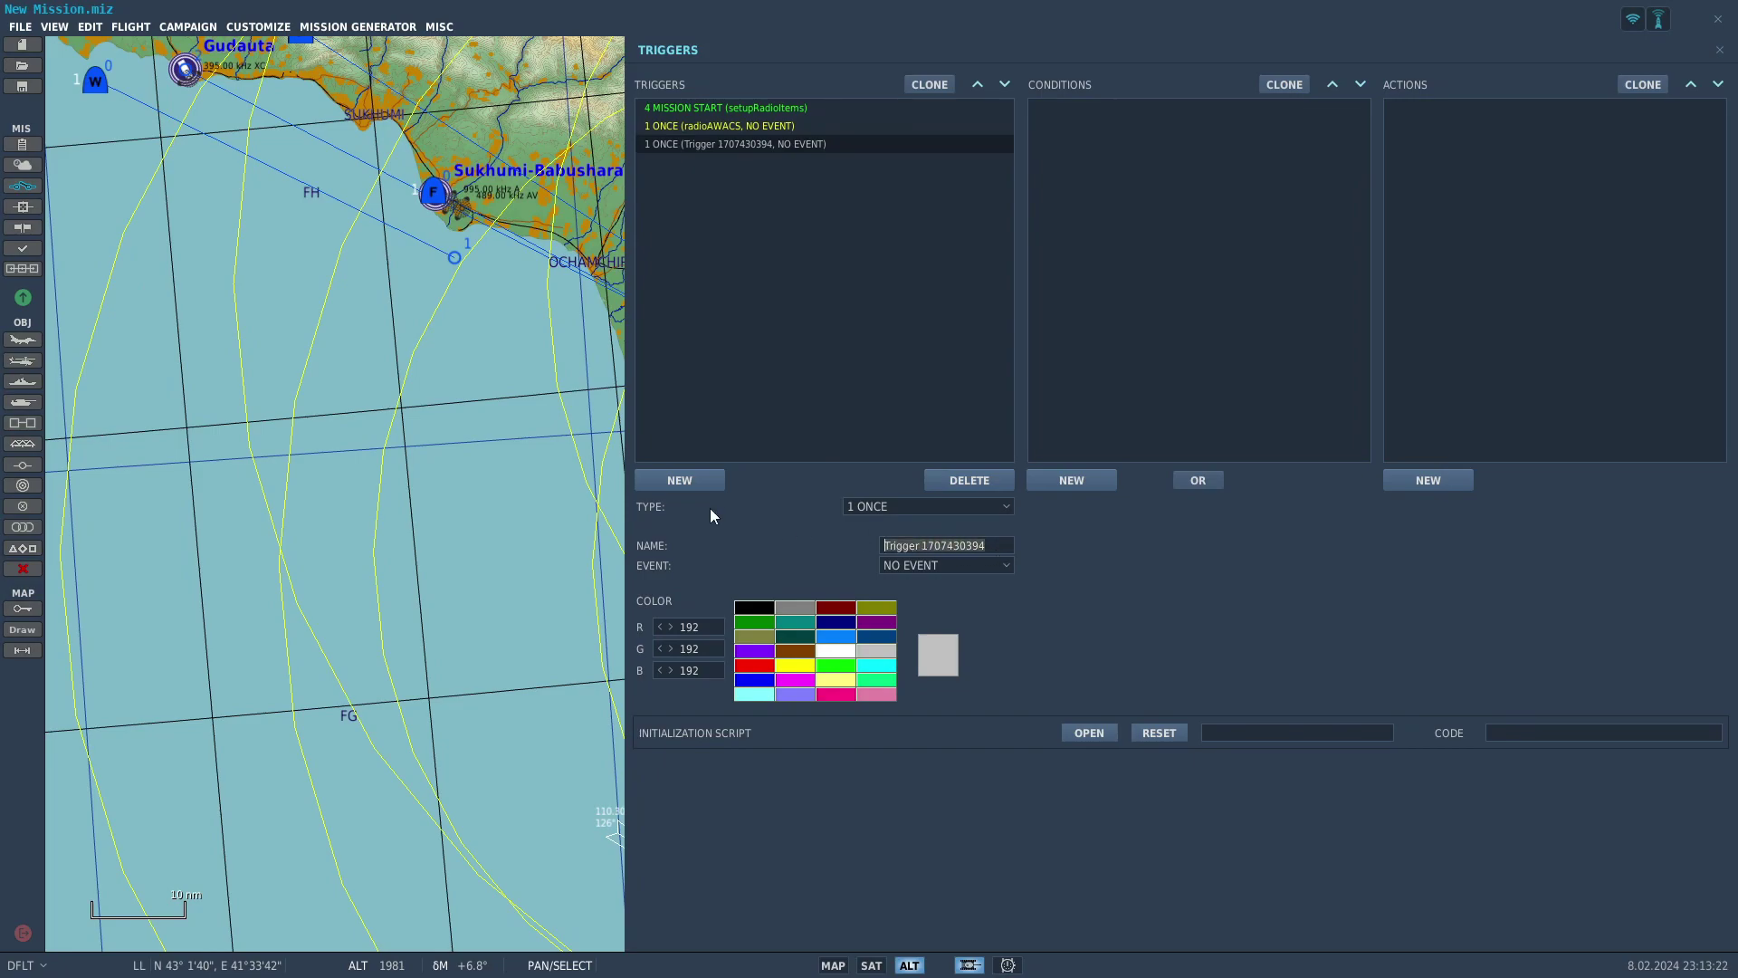
text(actiavte)
key(BackSpace)
key(BackSpace)
key(BackSpace)
key(BackSpace)
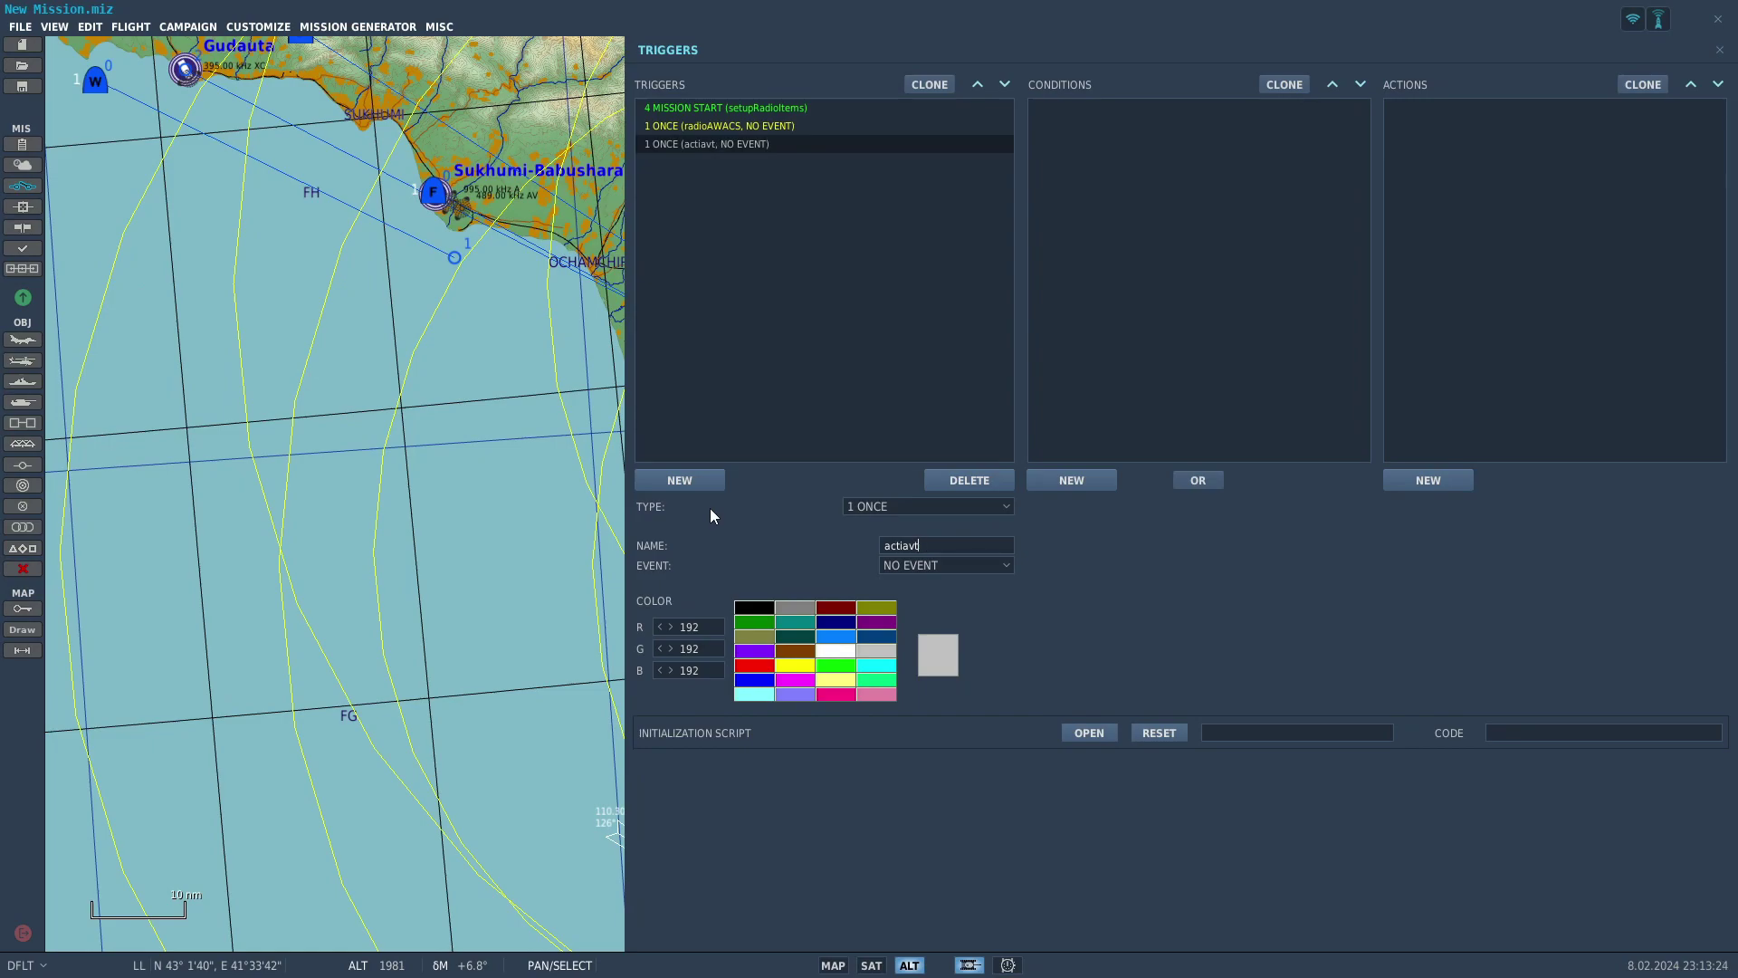
text(vateAWACS)
double_click(958, 547)
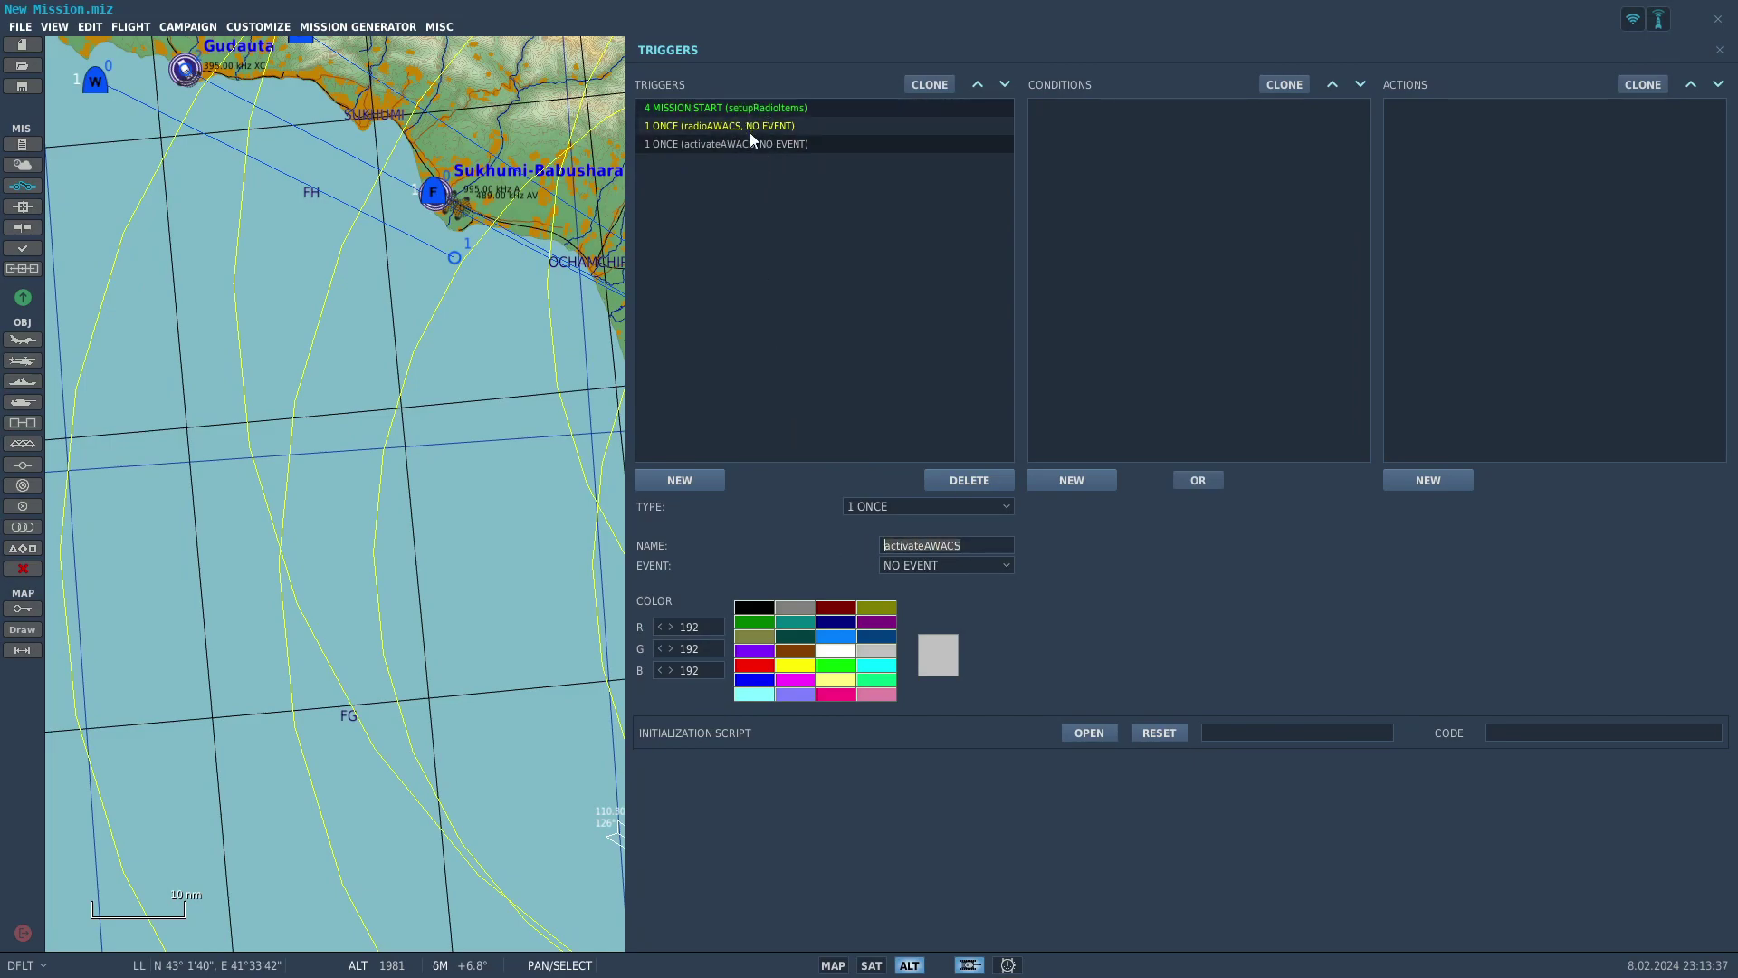
Give activateAWACS a FLAG IS TRUE condition on flag useAWACS
click(1090, 480)
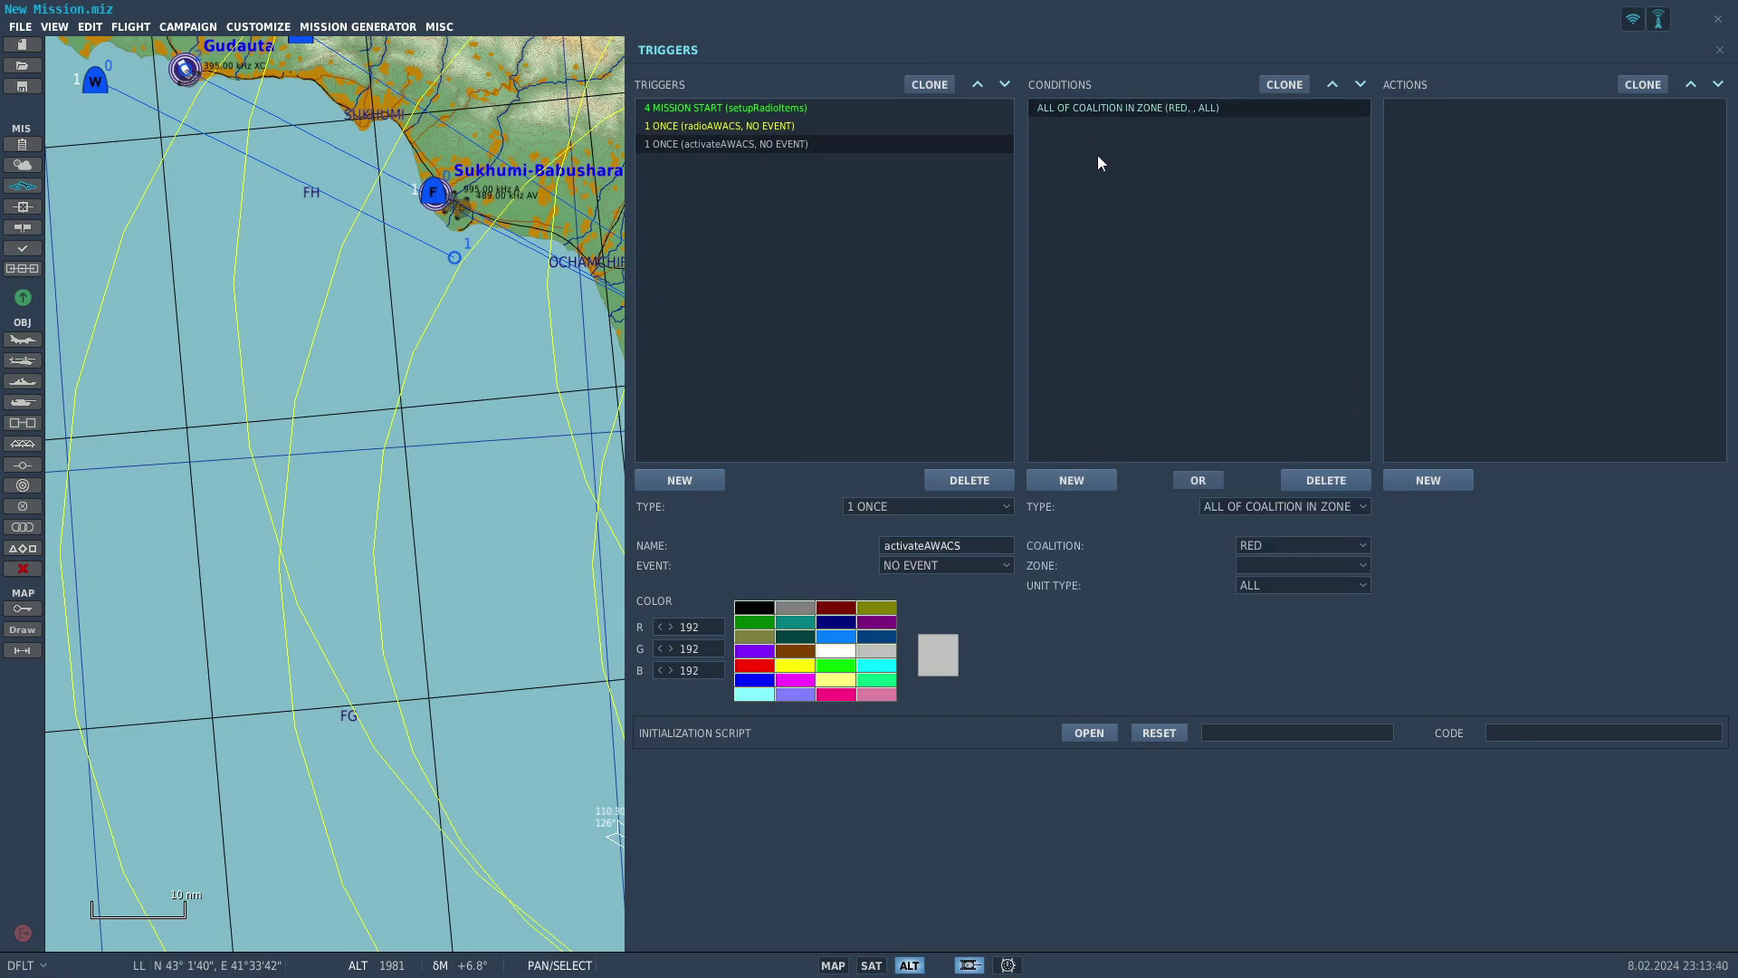
click(1278, 507)
click(724, 129)
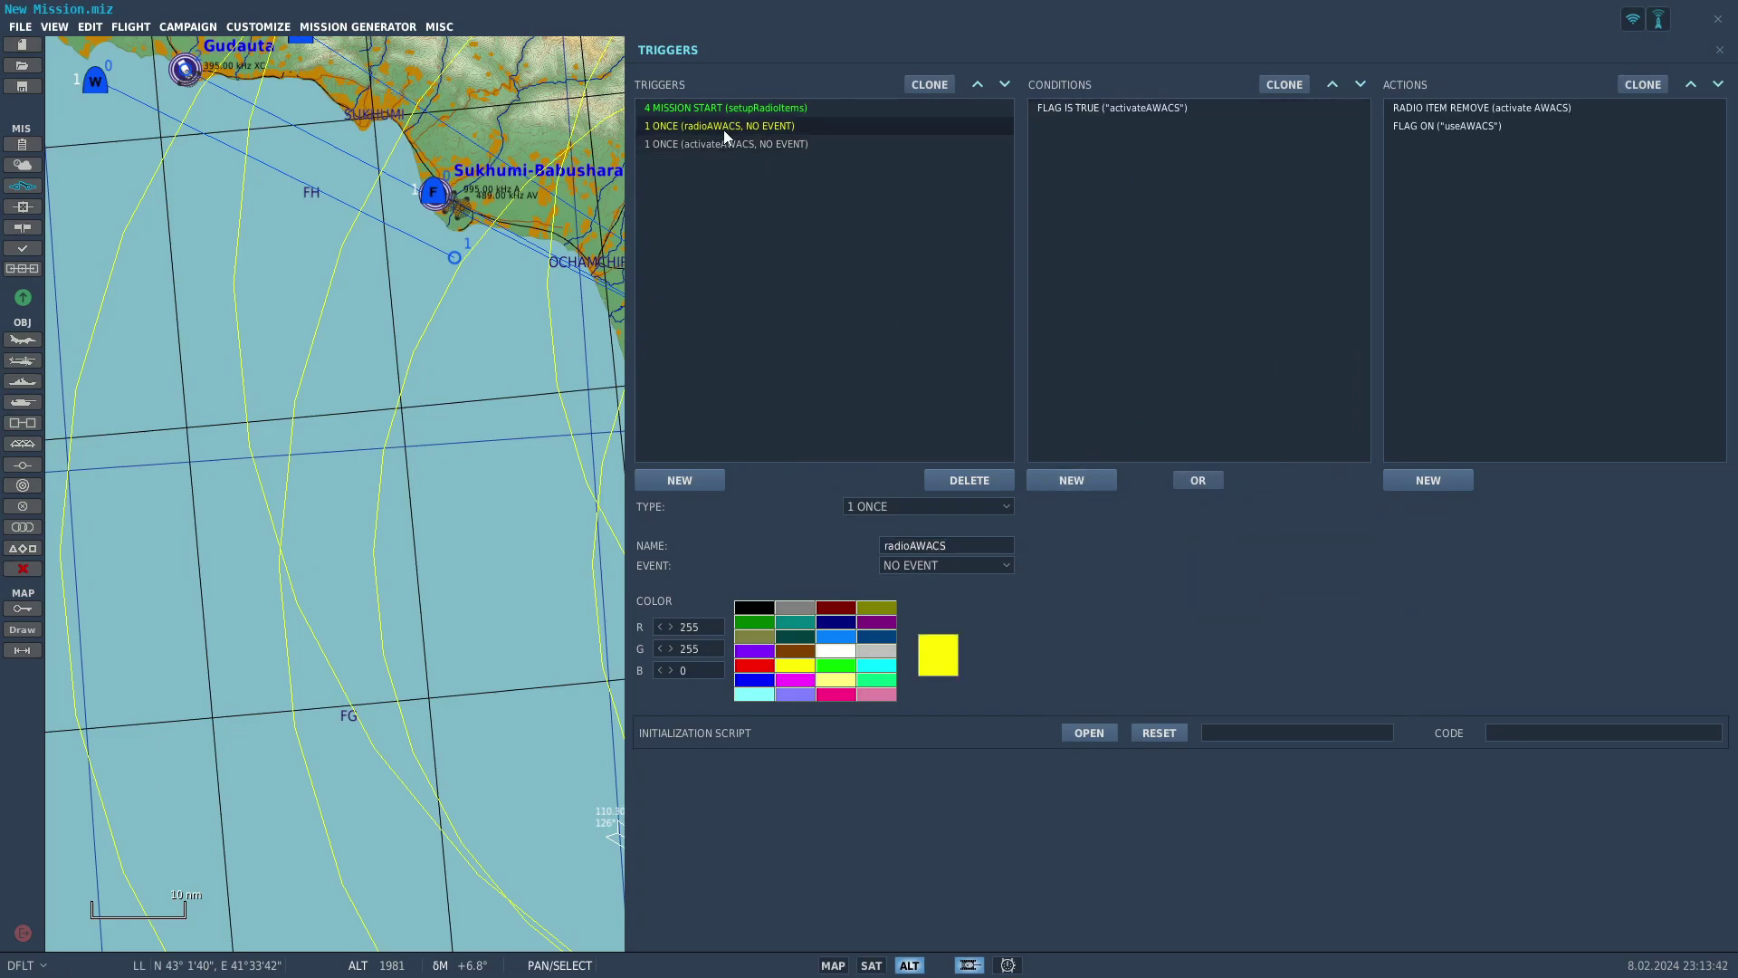
click(1476, 127)
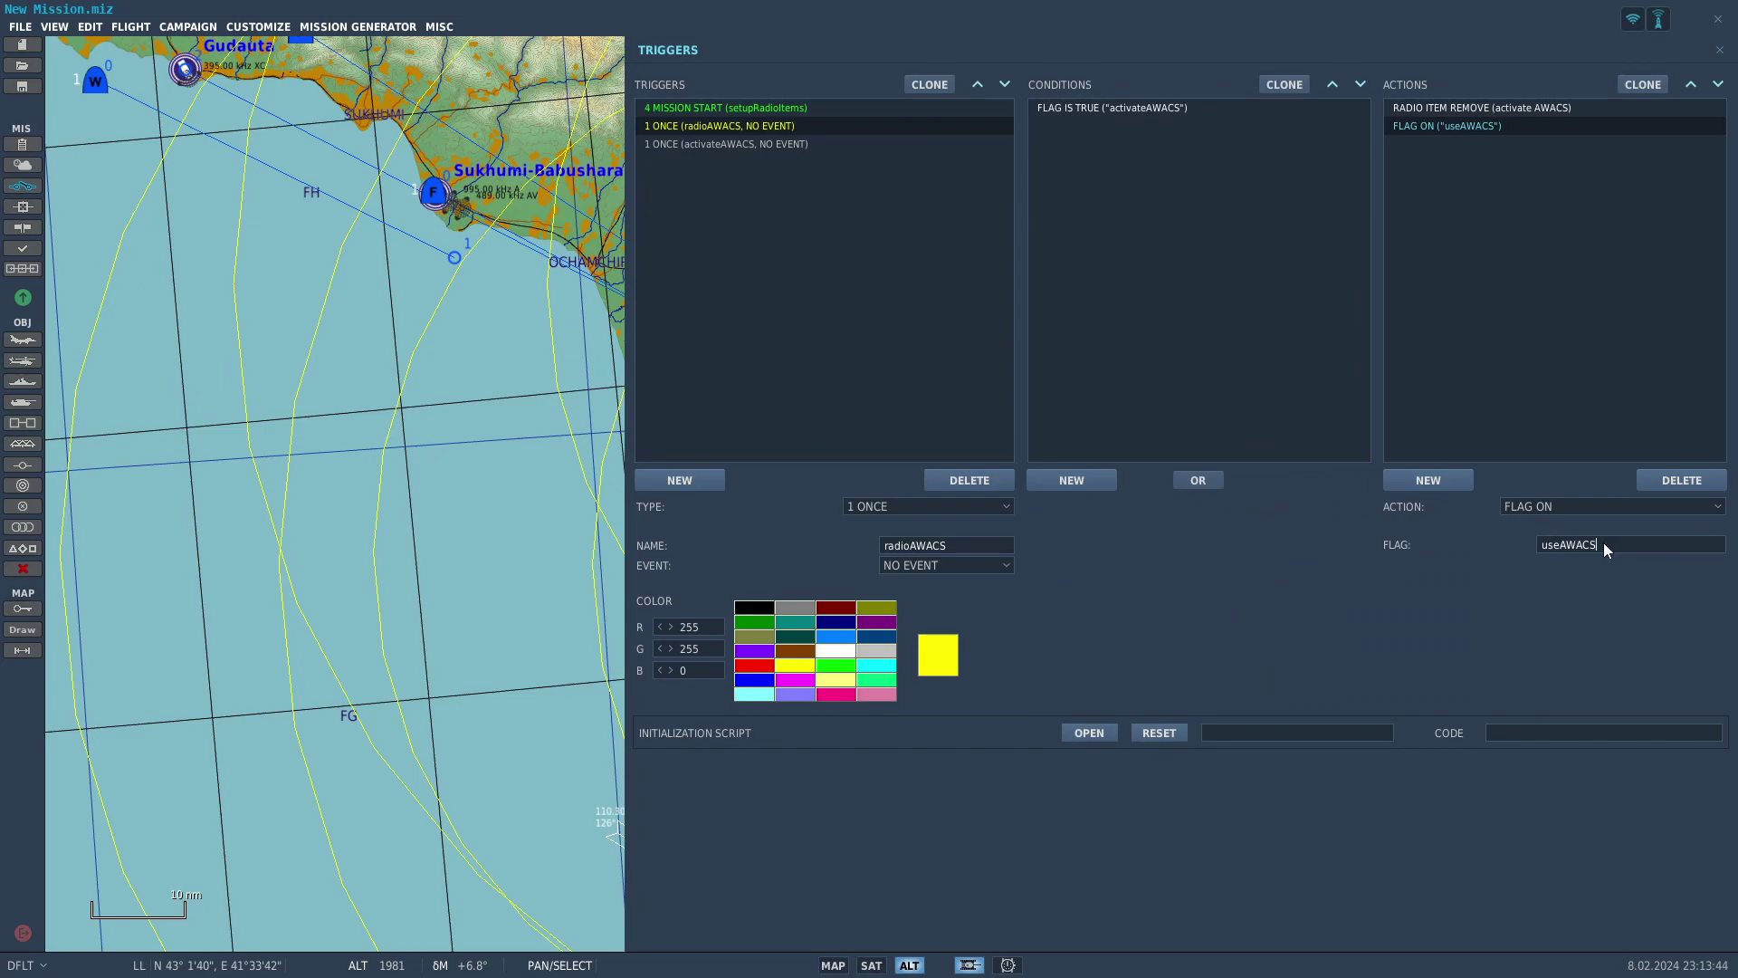
click(811, 144)
click(1100, 108)
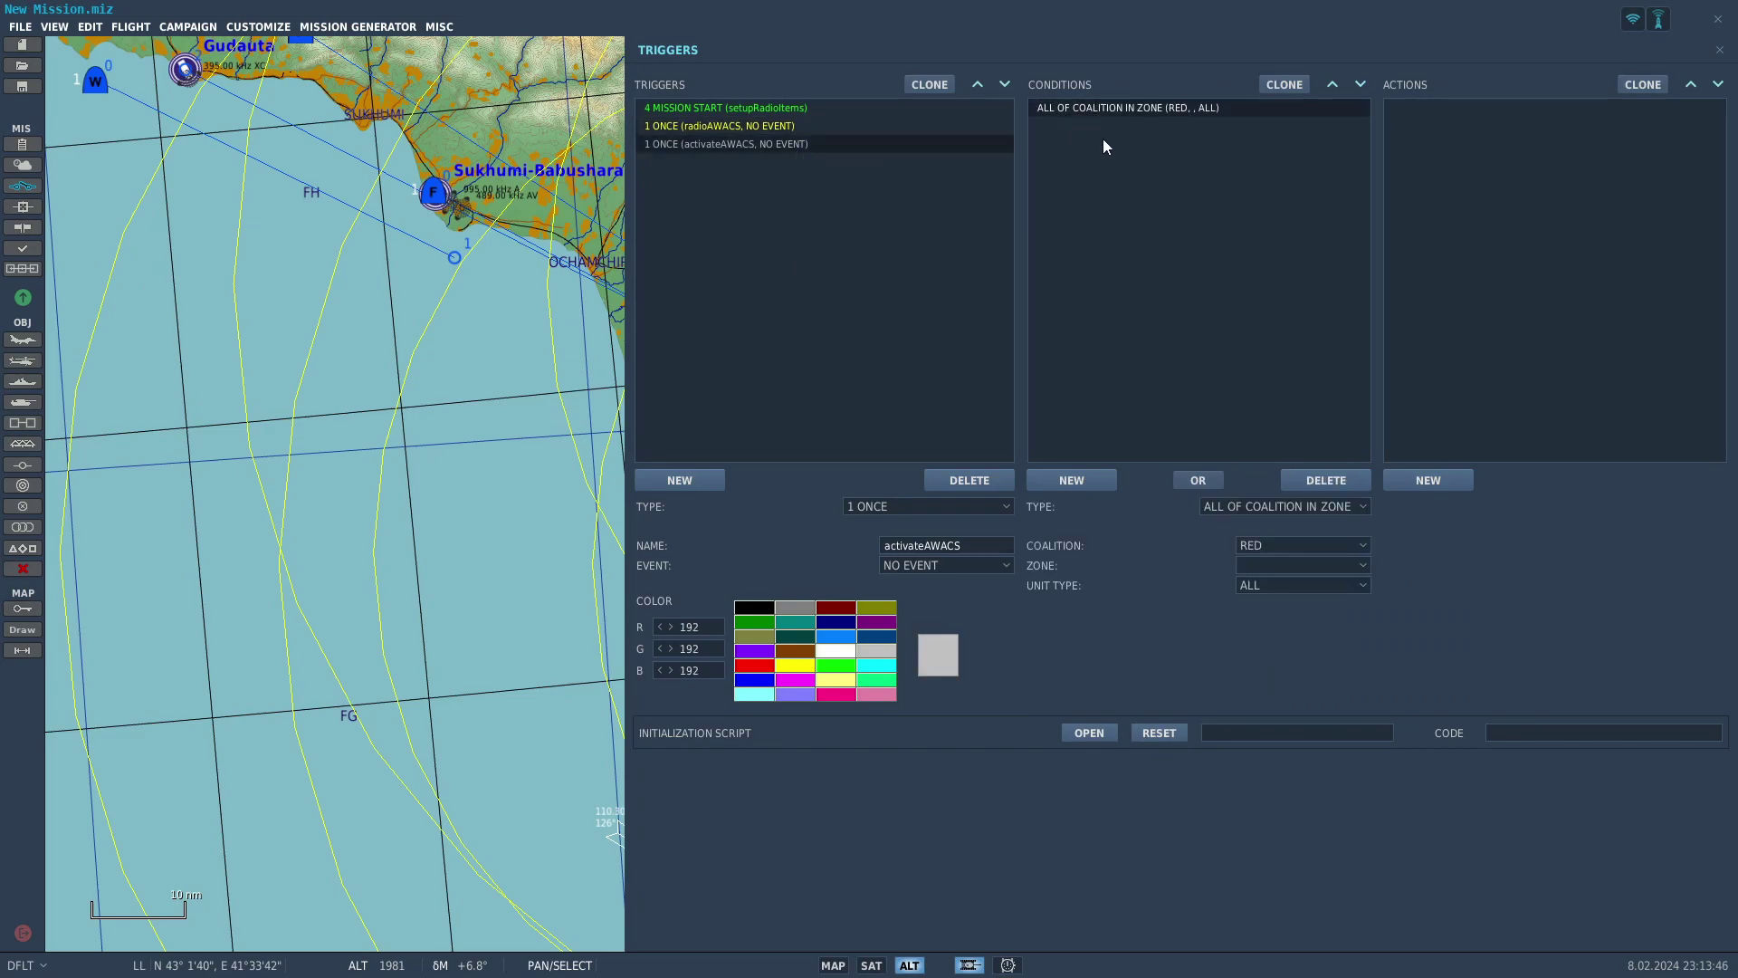
click(1267, 506)
scroll(1330, 634, down, 5)
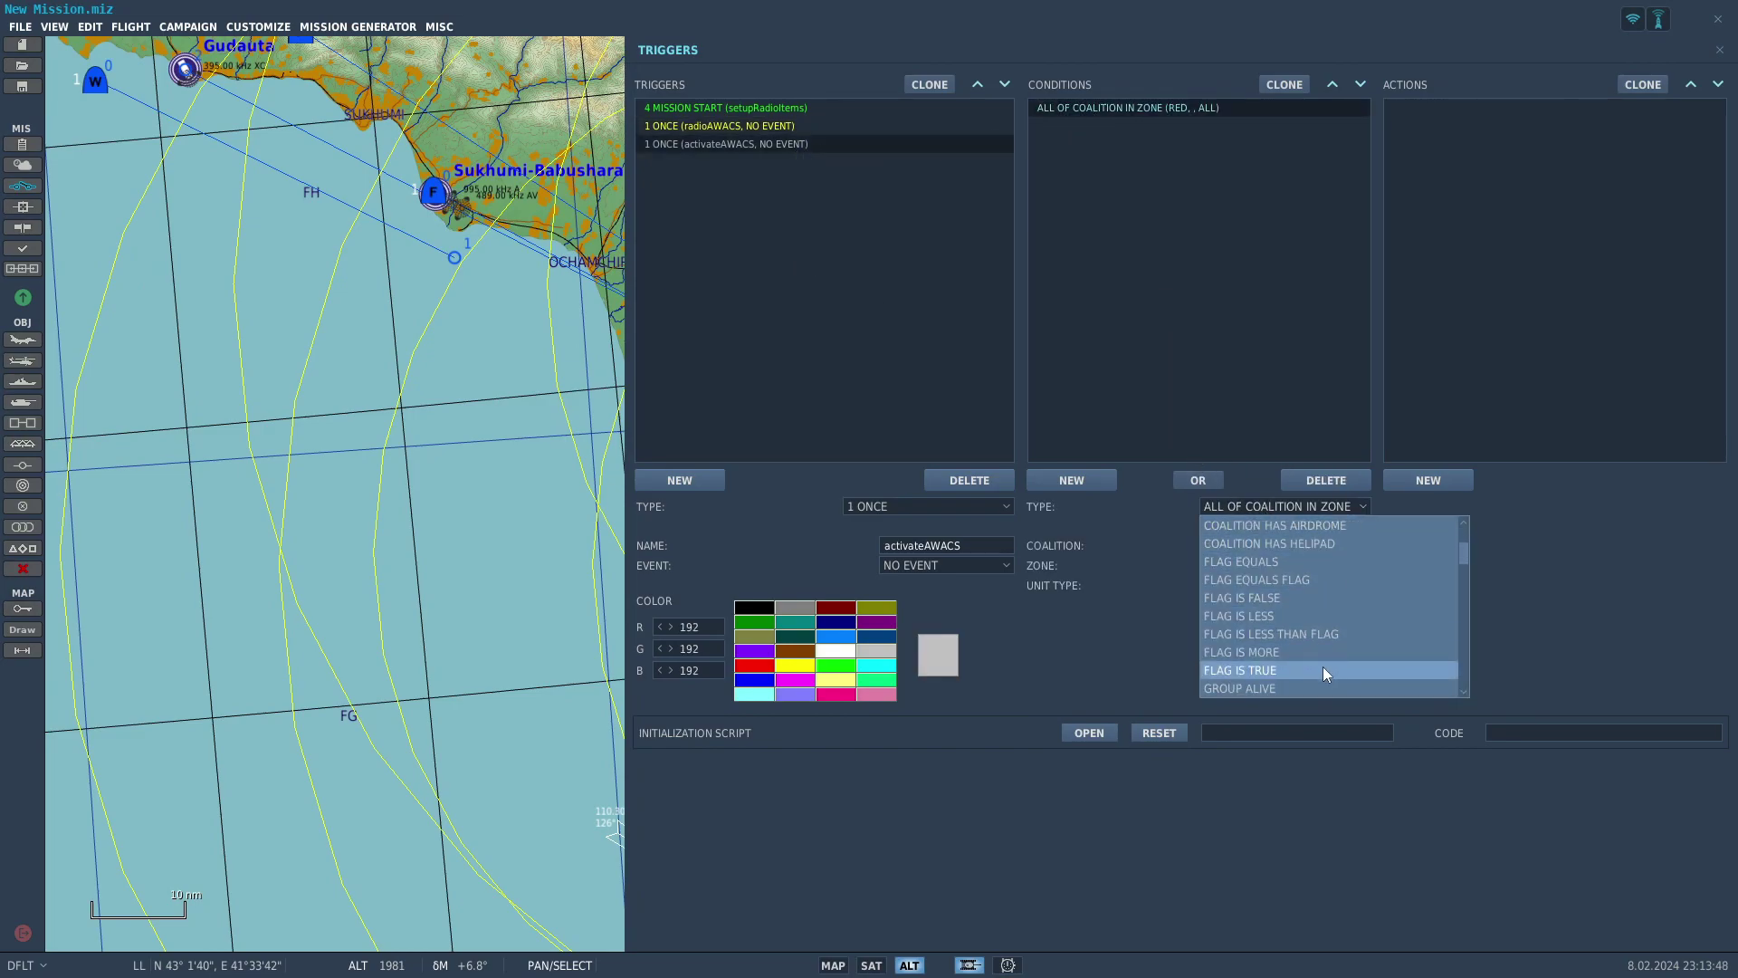
click(1279, 616)
click(1269, 541)
click(1240, 558)
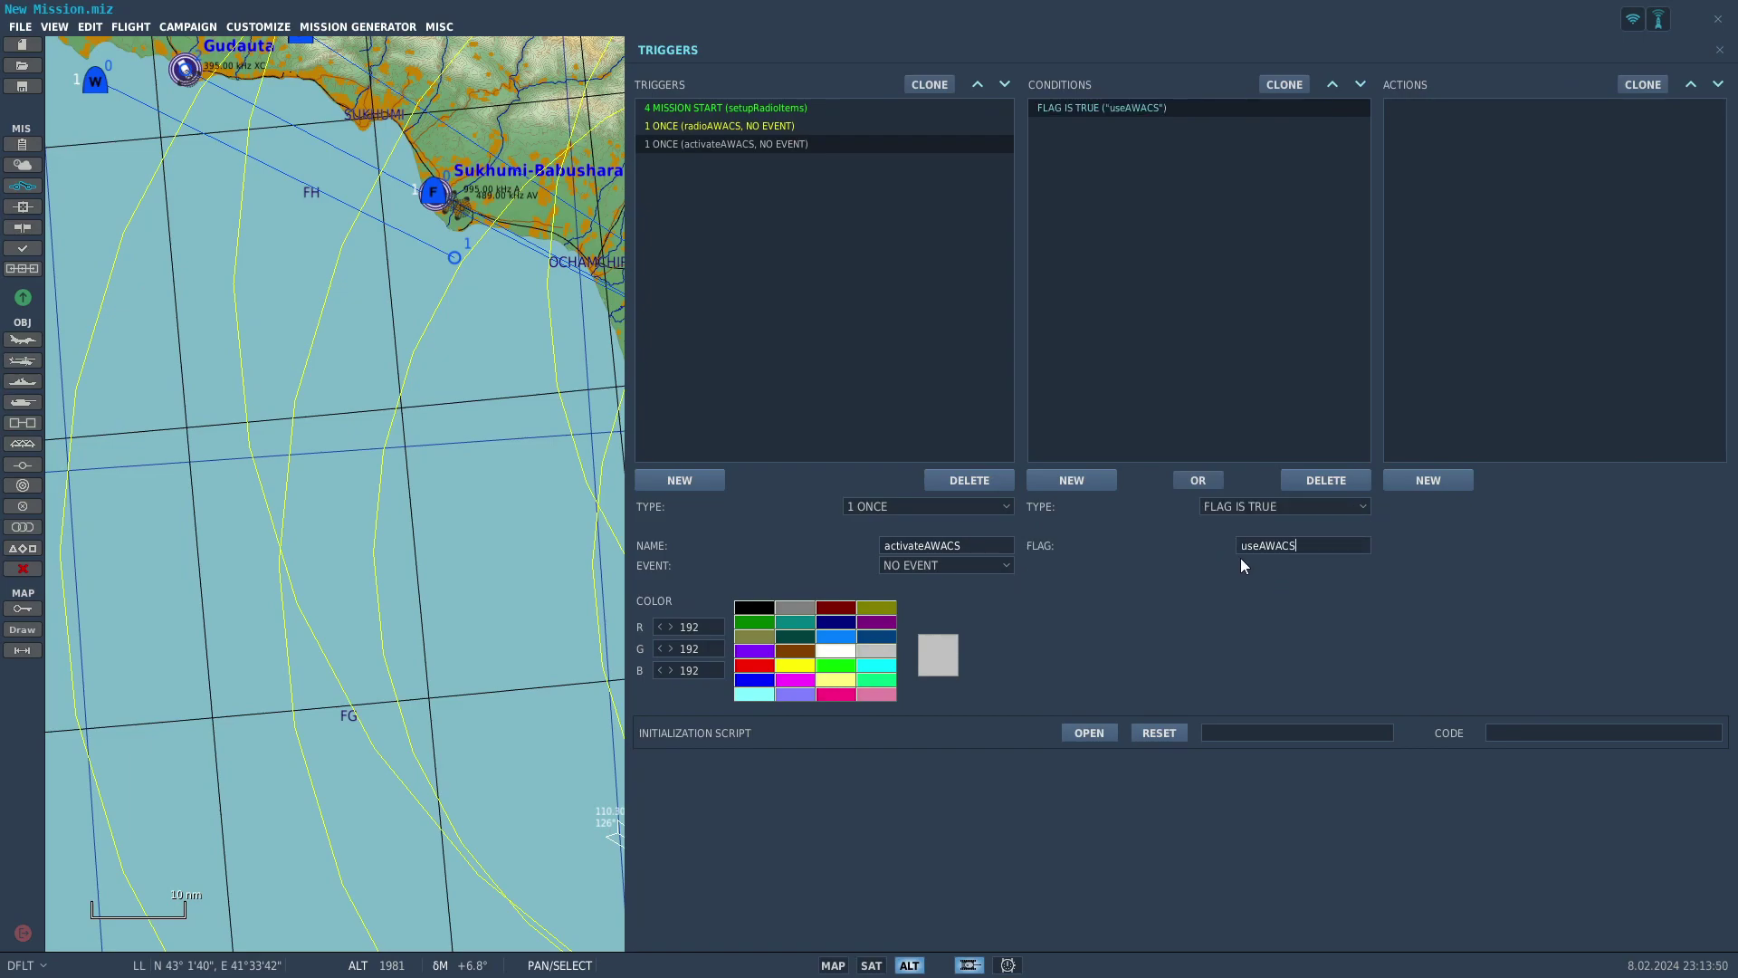
Add a GROUP ACTIVATE action for group blueAWACS
click(1413, 478)
click(1606, 509)
scroll(1608, 600, down, 5)
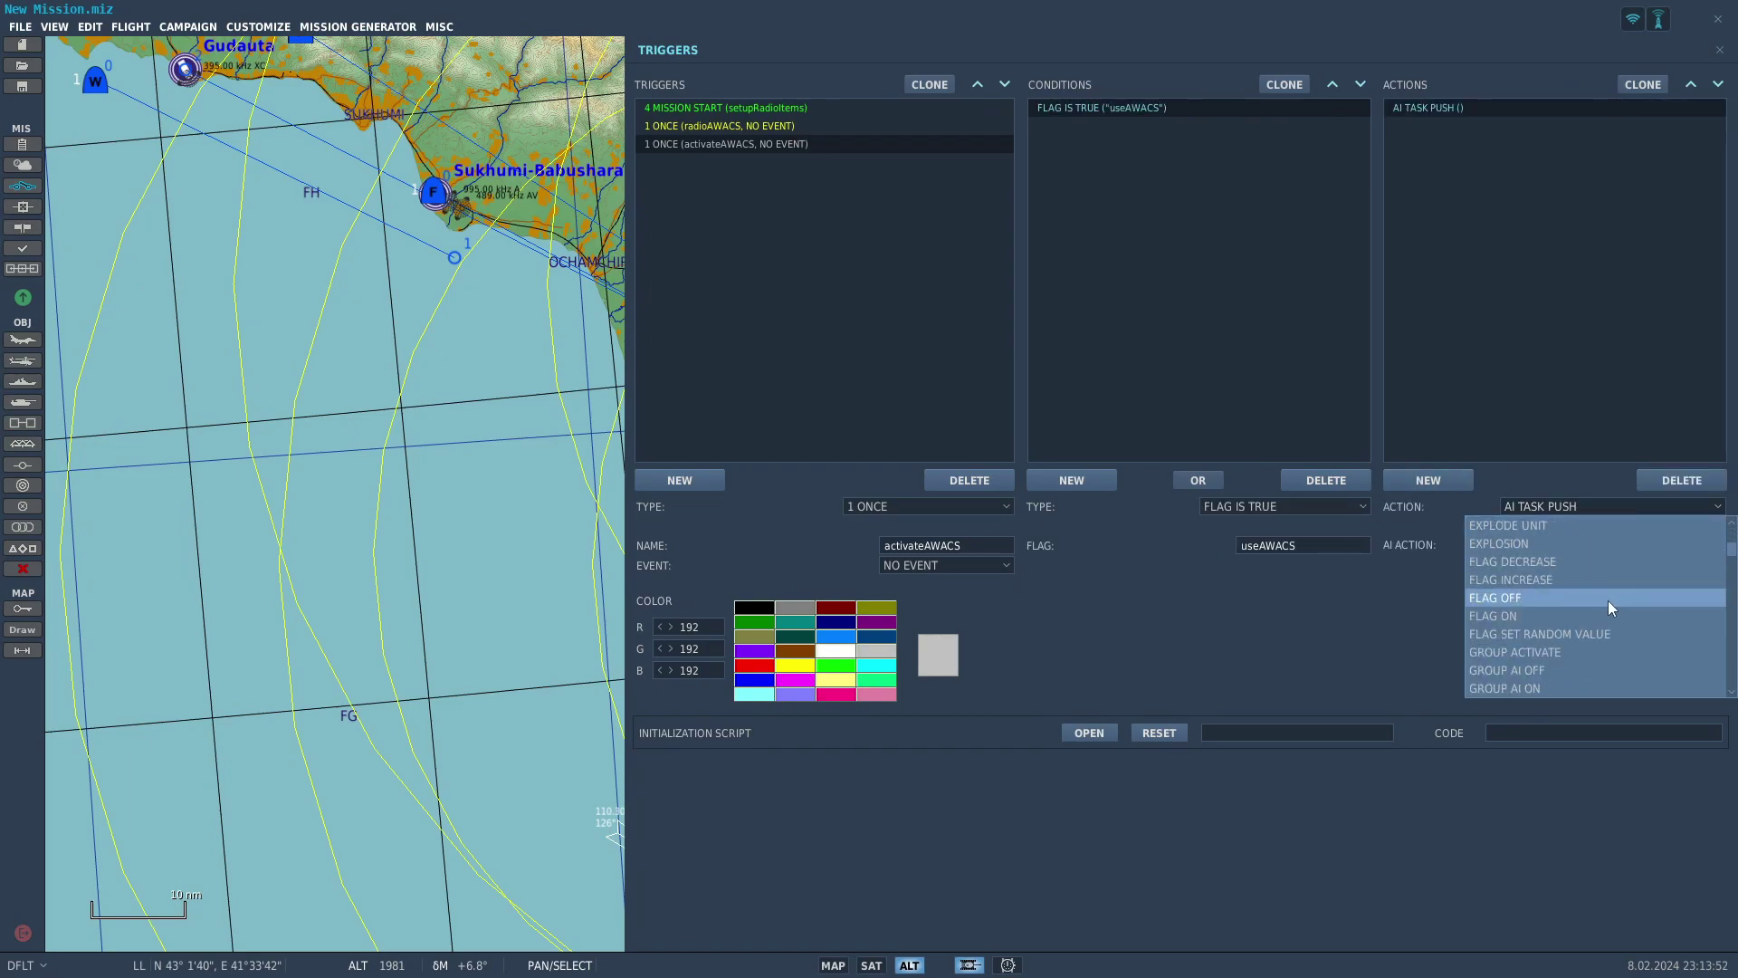
click(1589, 541)
click(1590, 541)
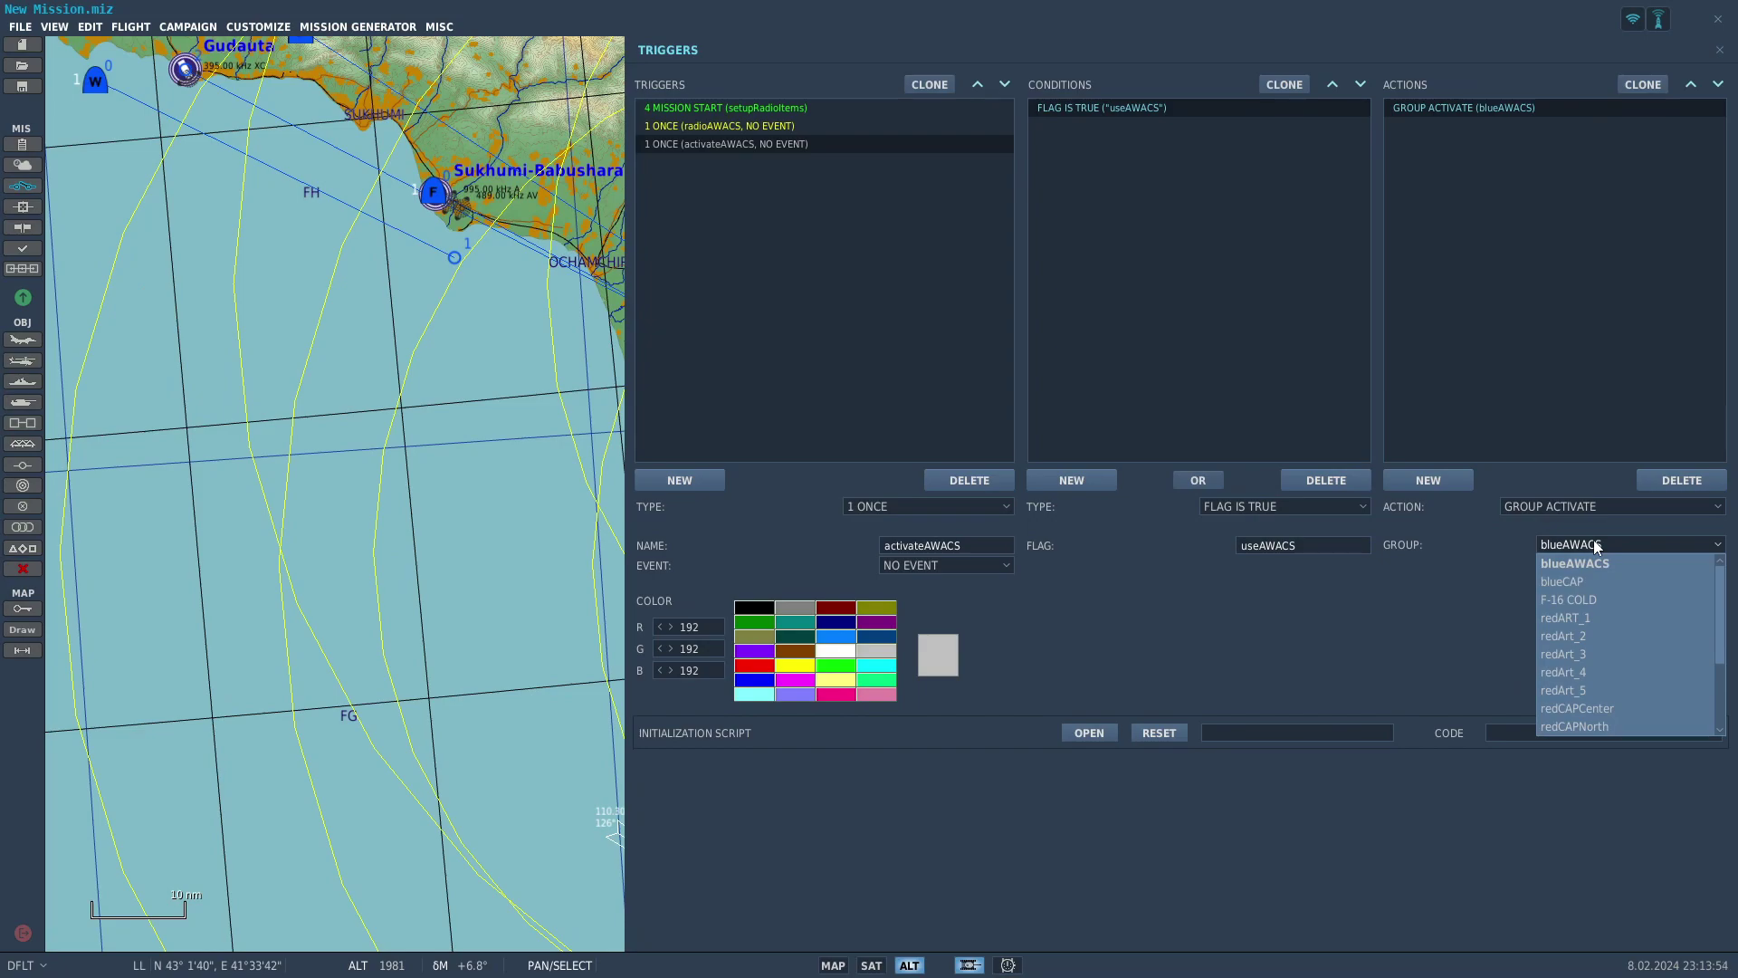
click(1588, 559)
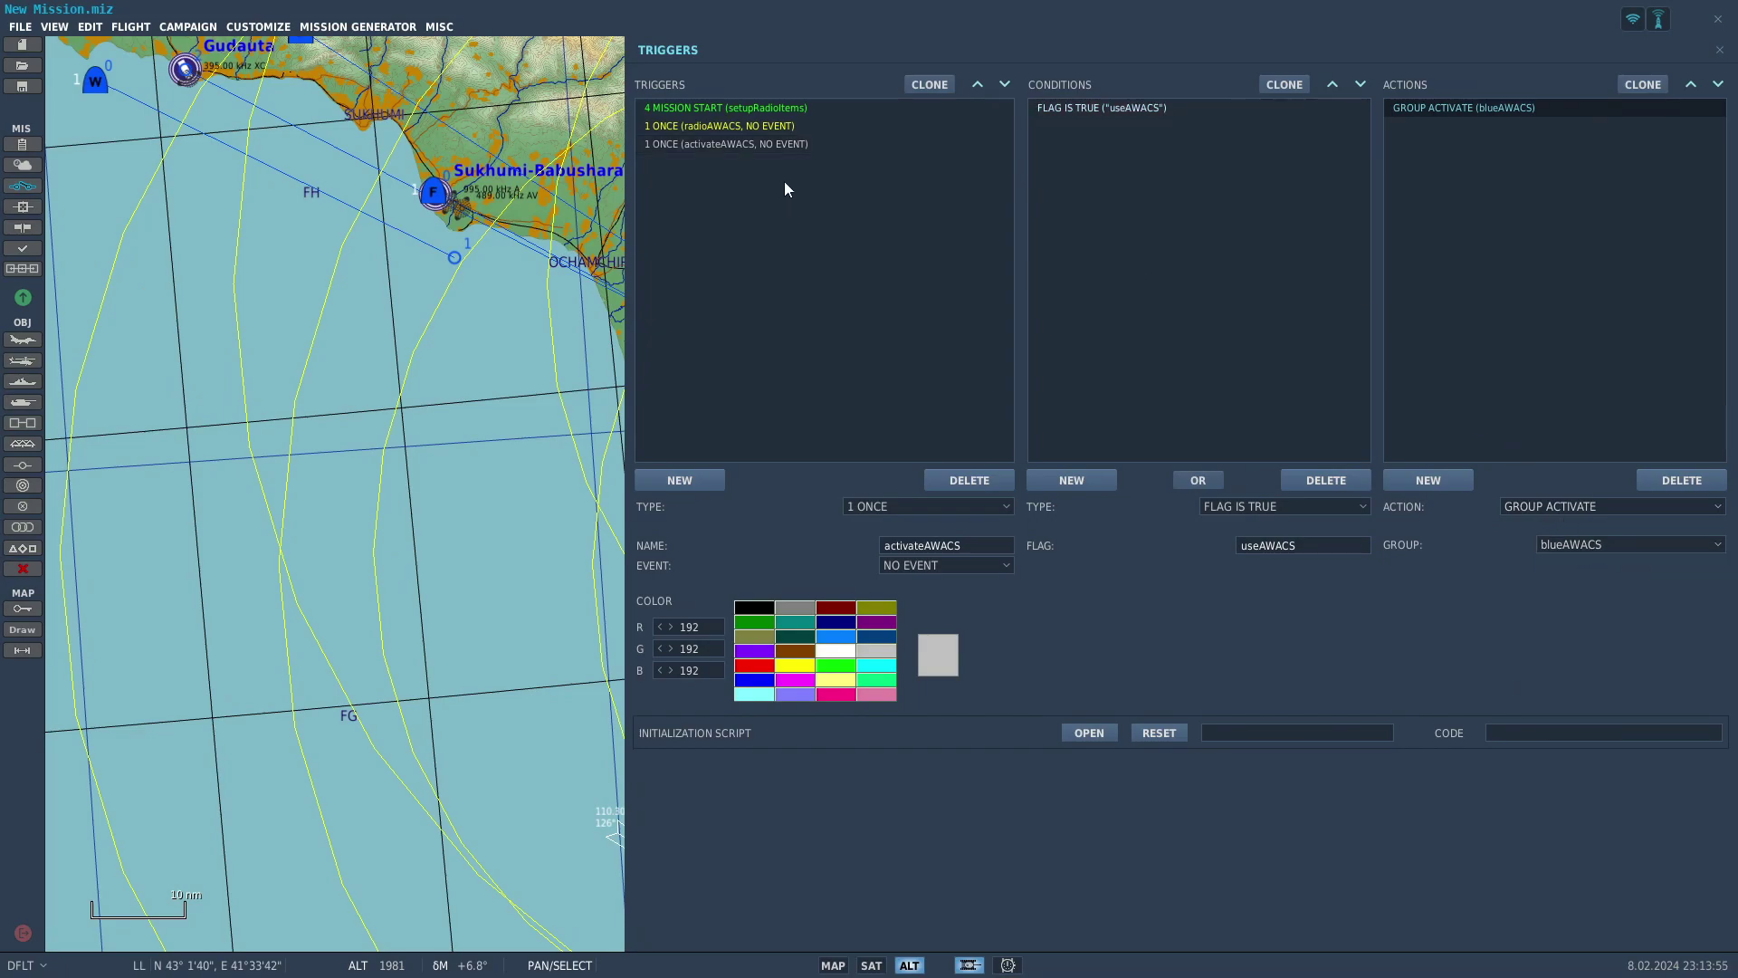
click(753, 129)
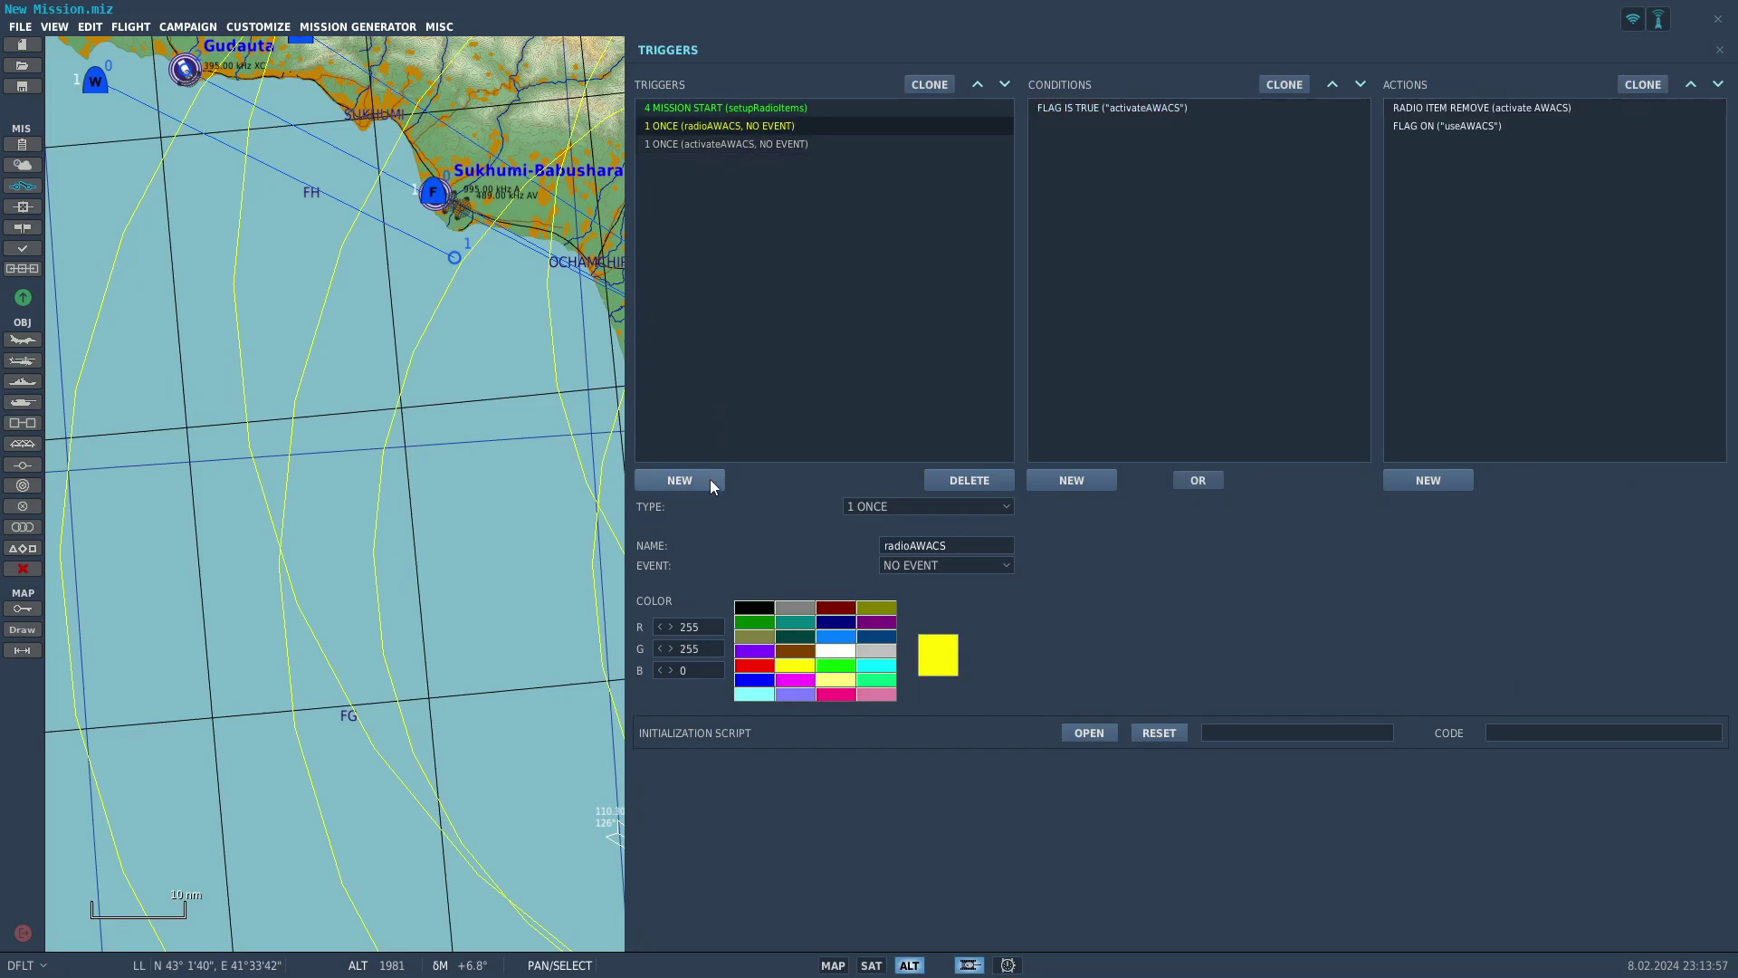
Clone radioAWACS, move the copy to the bottom, and rename it radioCAP
click(935, 86)
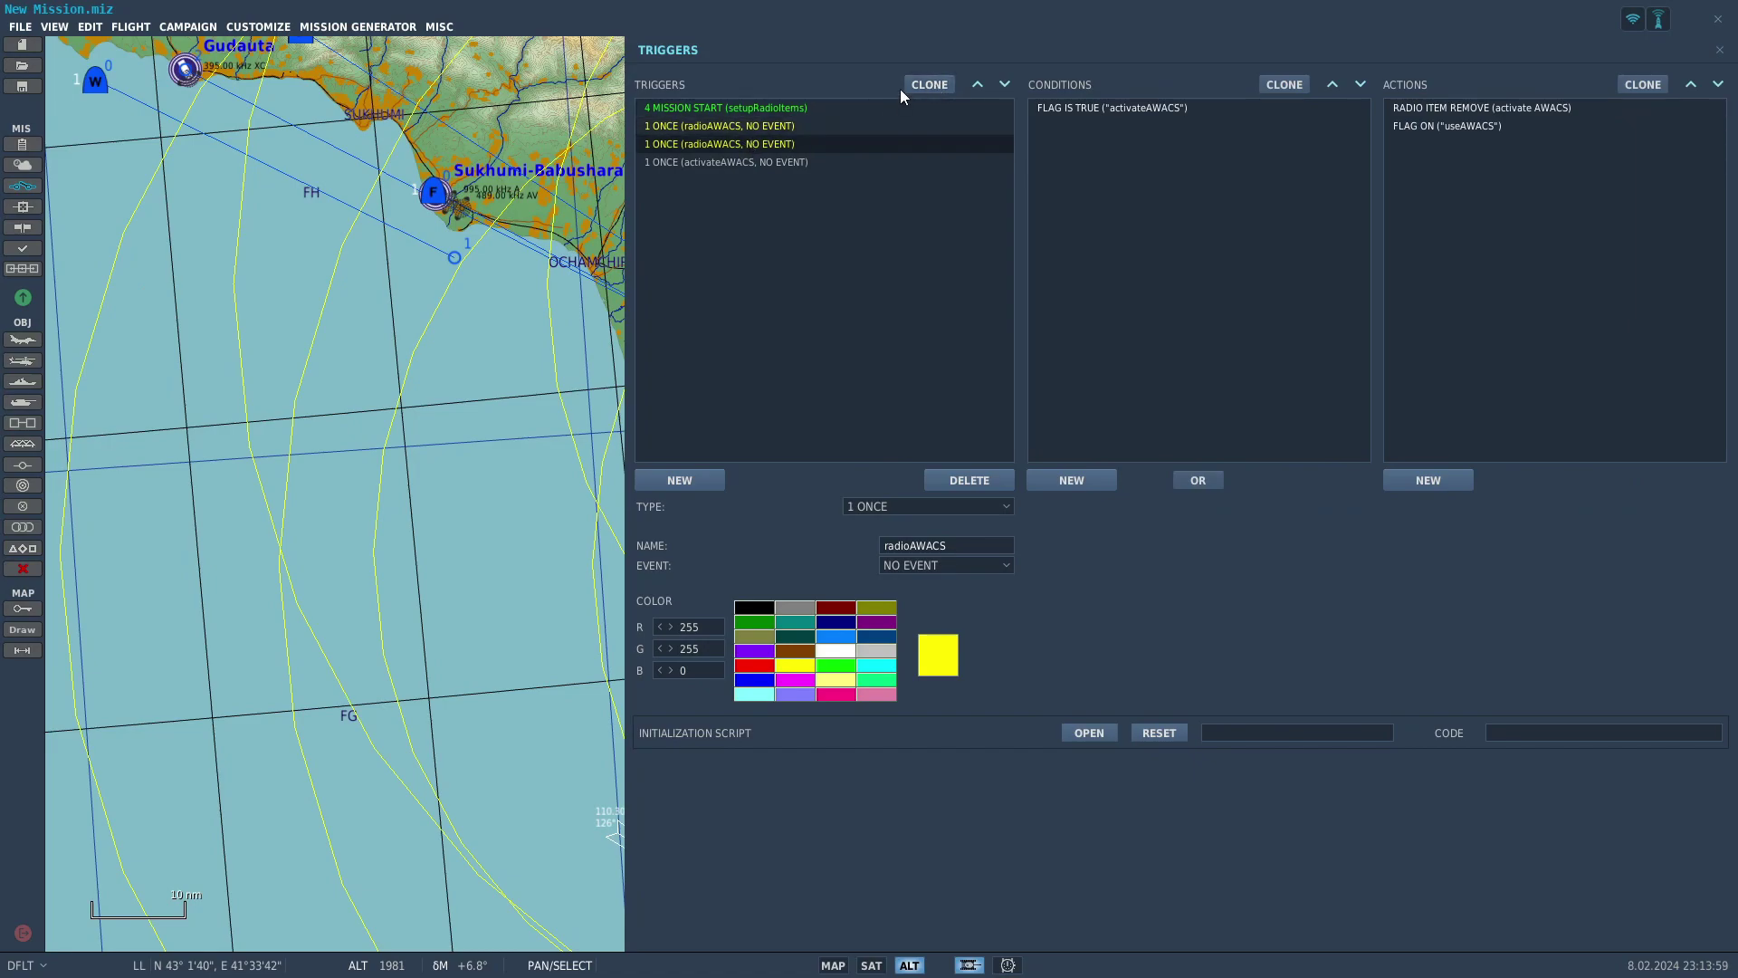
click(1005, 84)
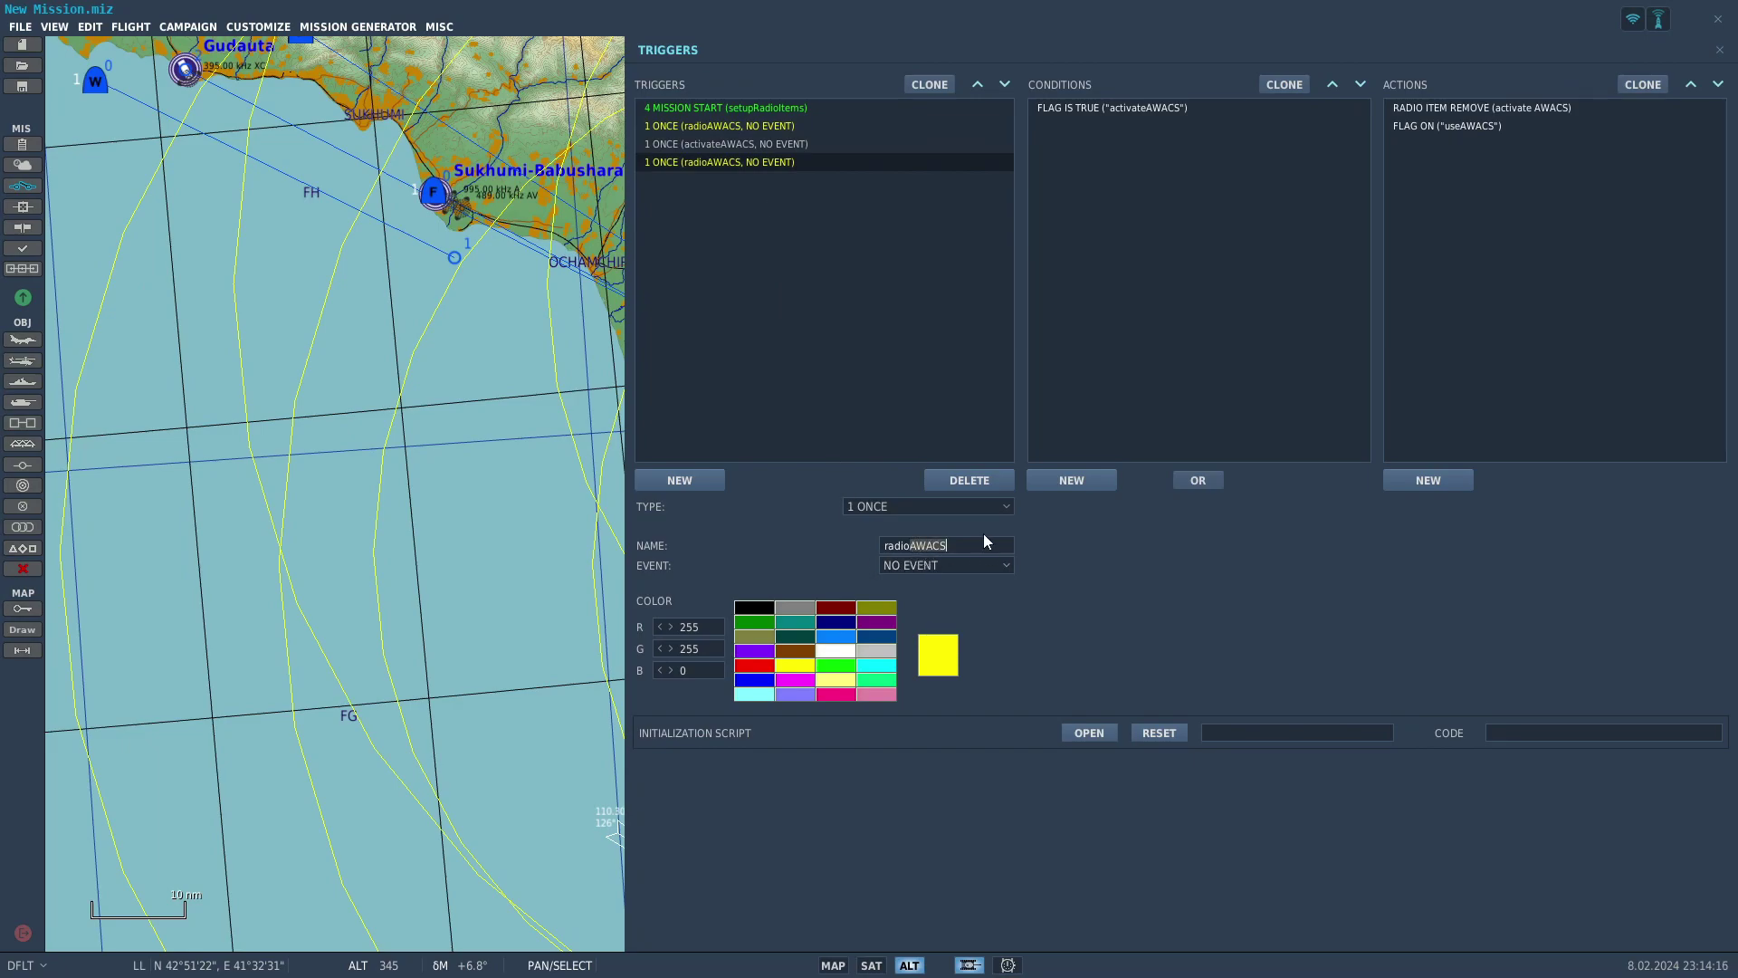
text(CAP)
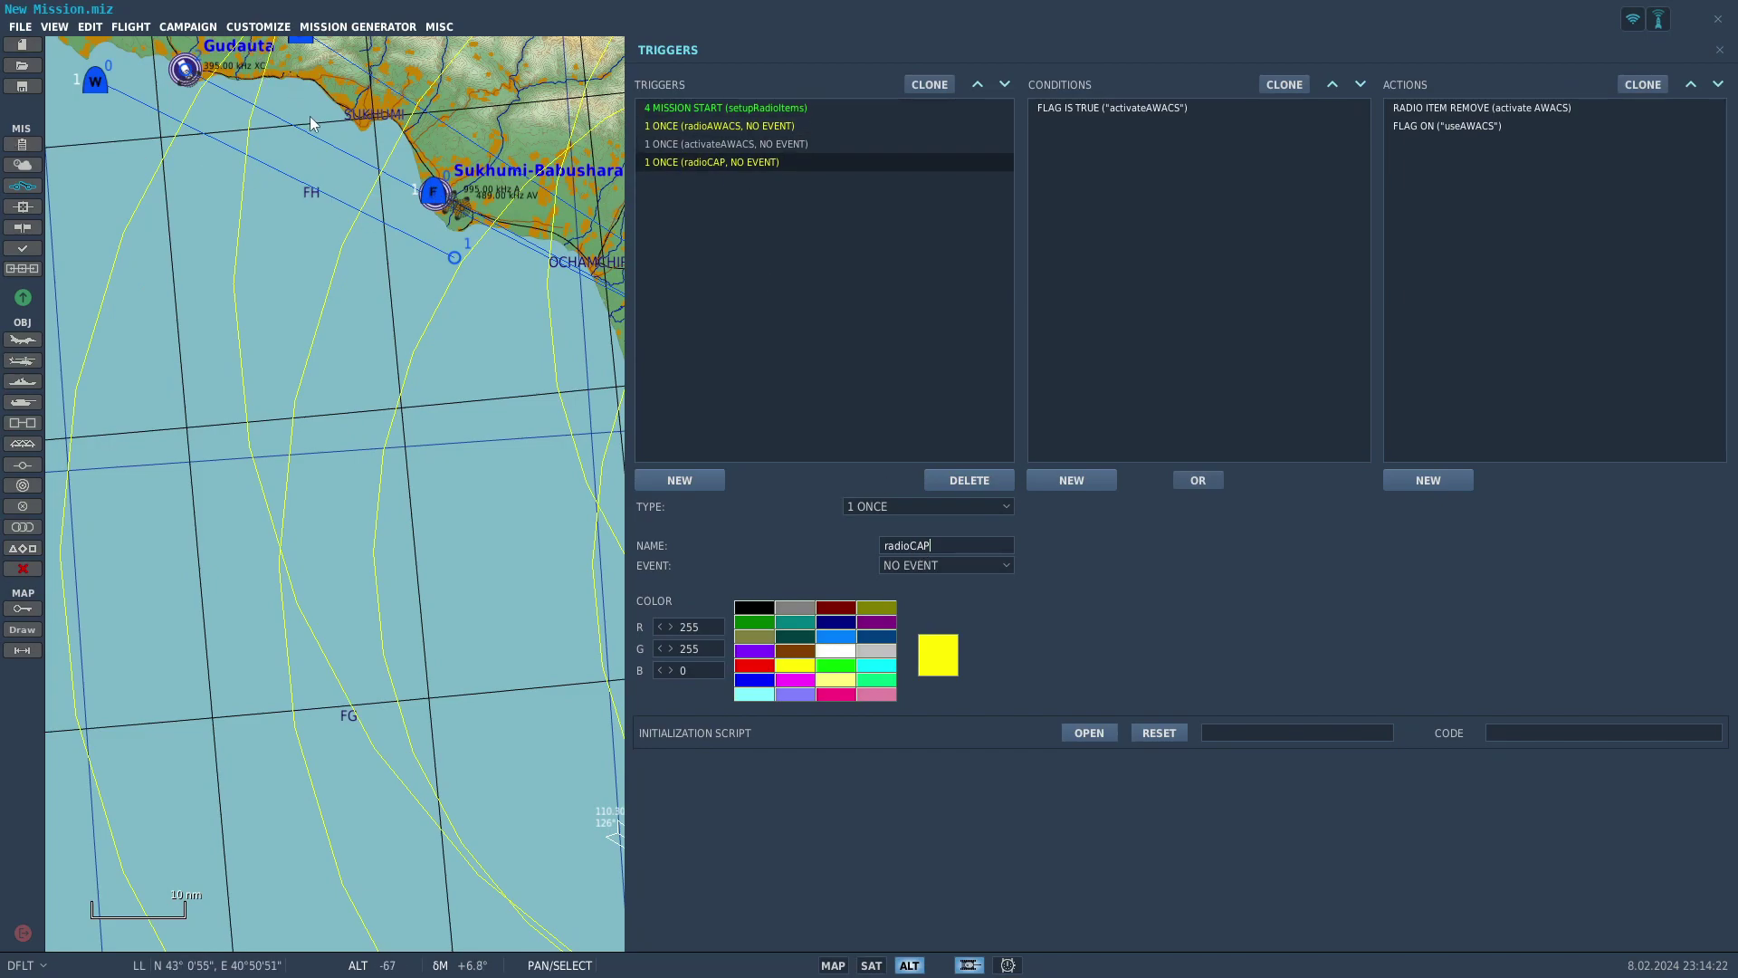
drag(310, 123, 284, 281)
Change the 'activate blue CAP' radio item to activate SWEEP with flag activateSWEEP
click(724, 107)
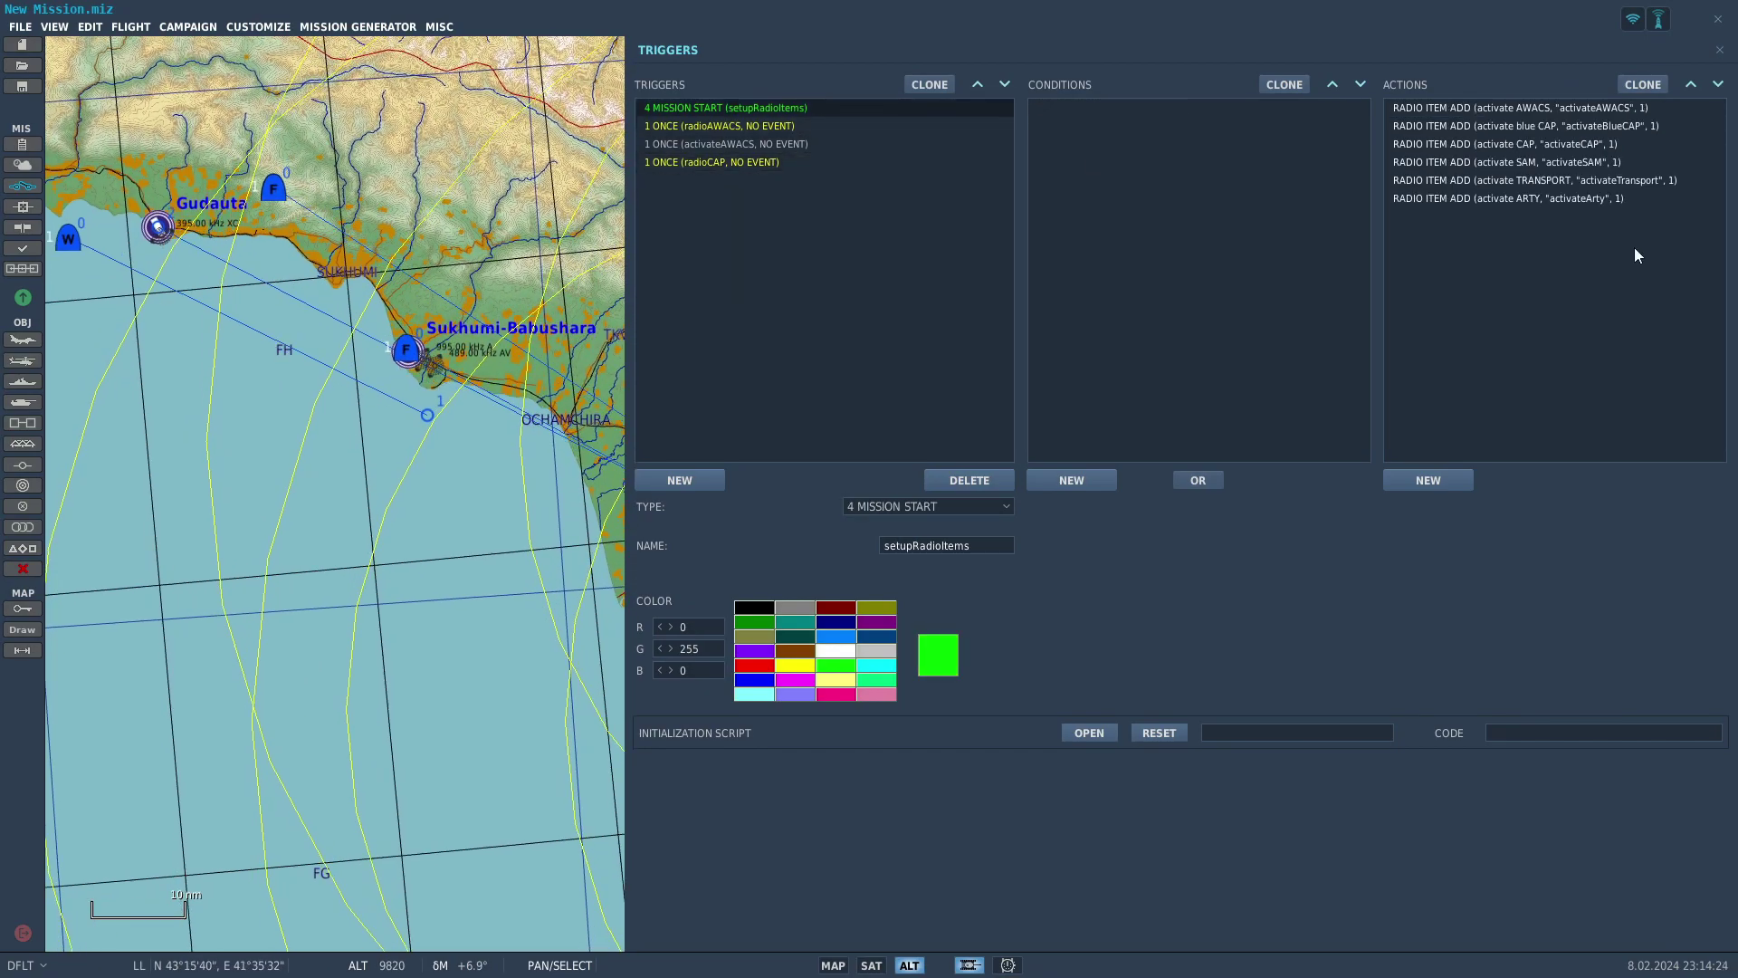
click(1594, 126)
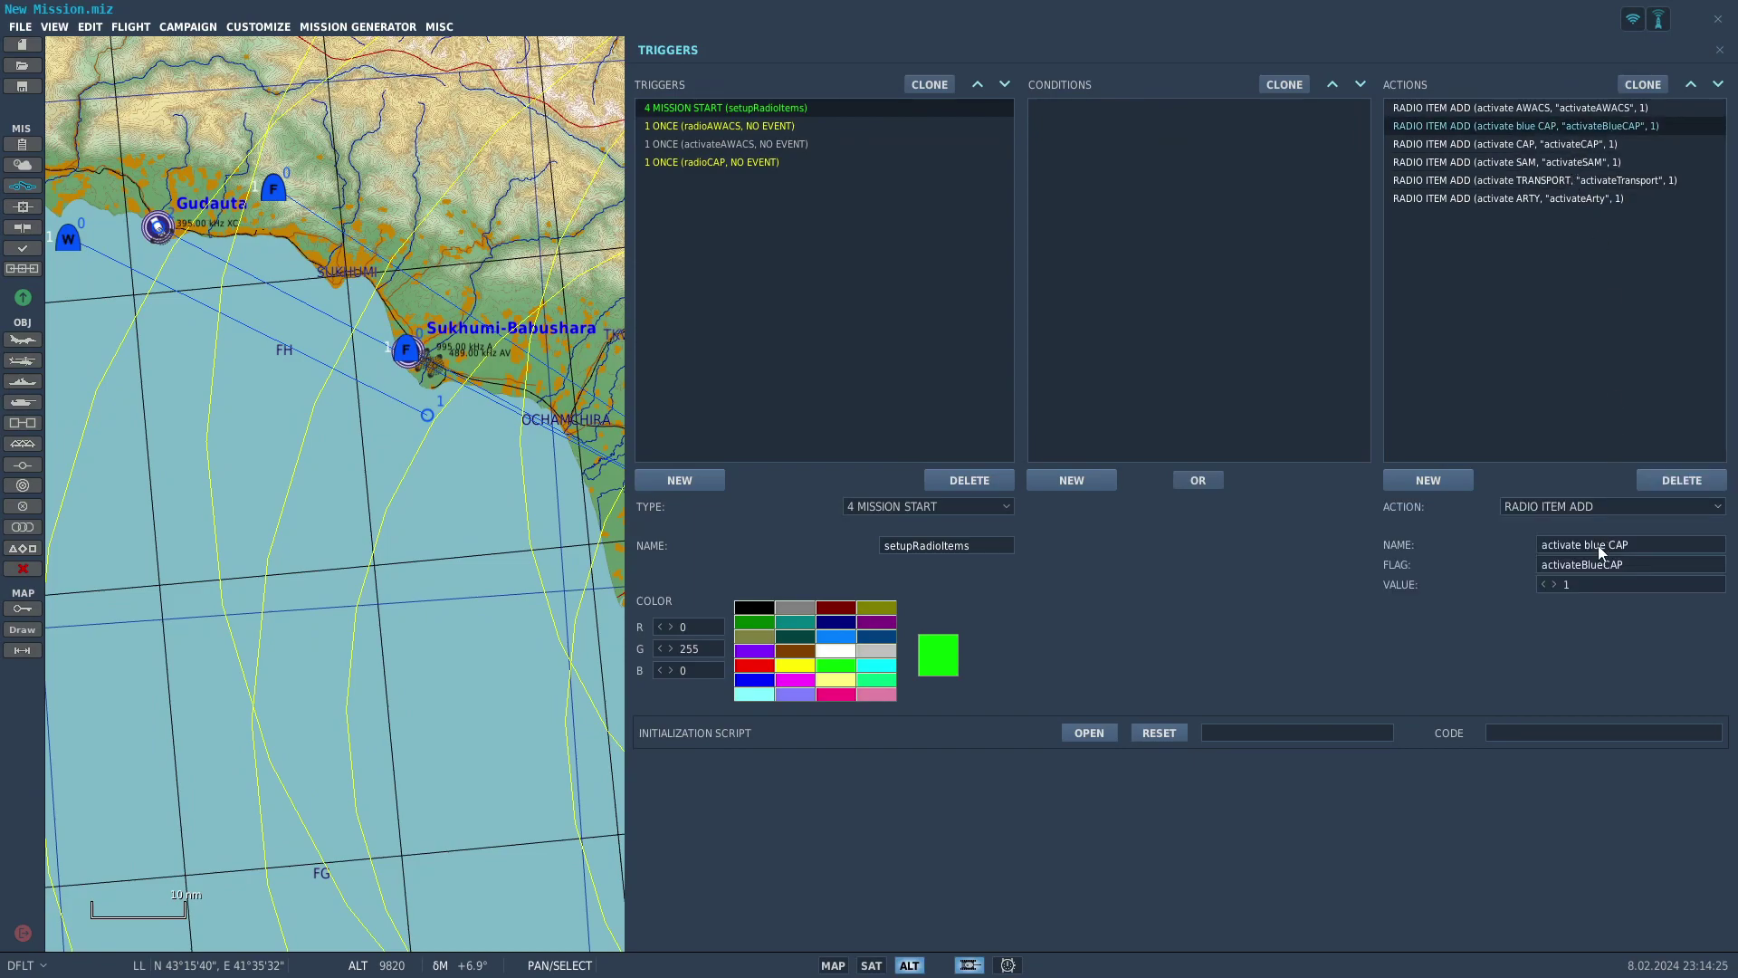
drag(1585, 544, 1704, 494)
text(SWEEPSWEEP)
click(729, 162)
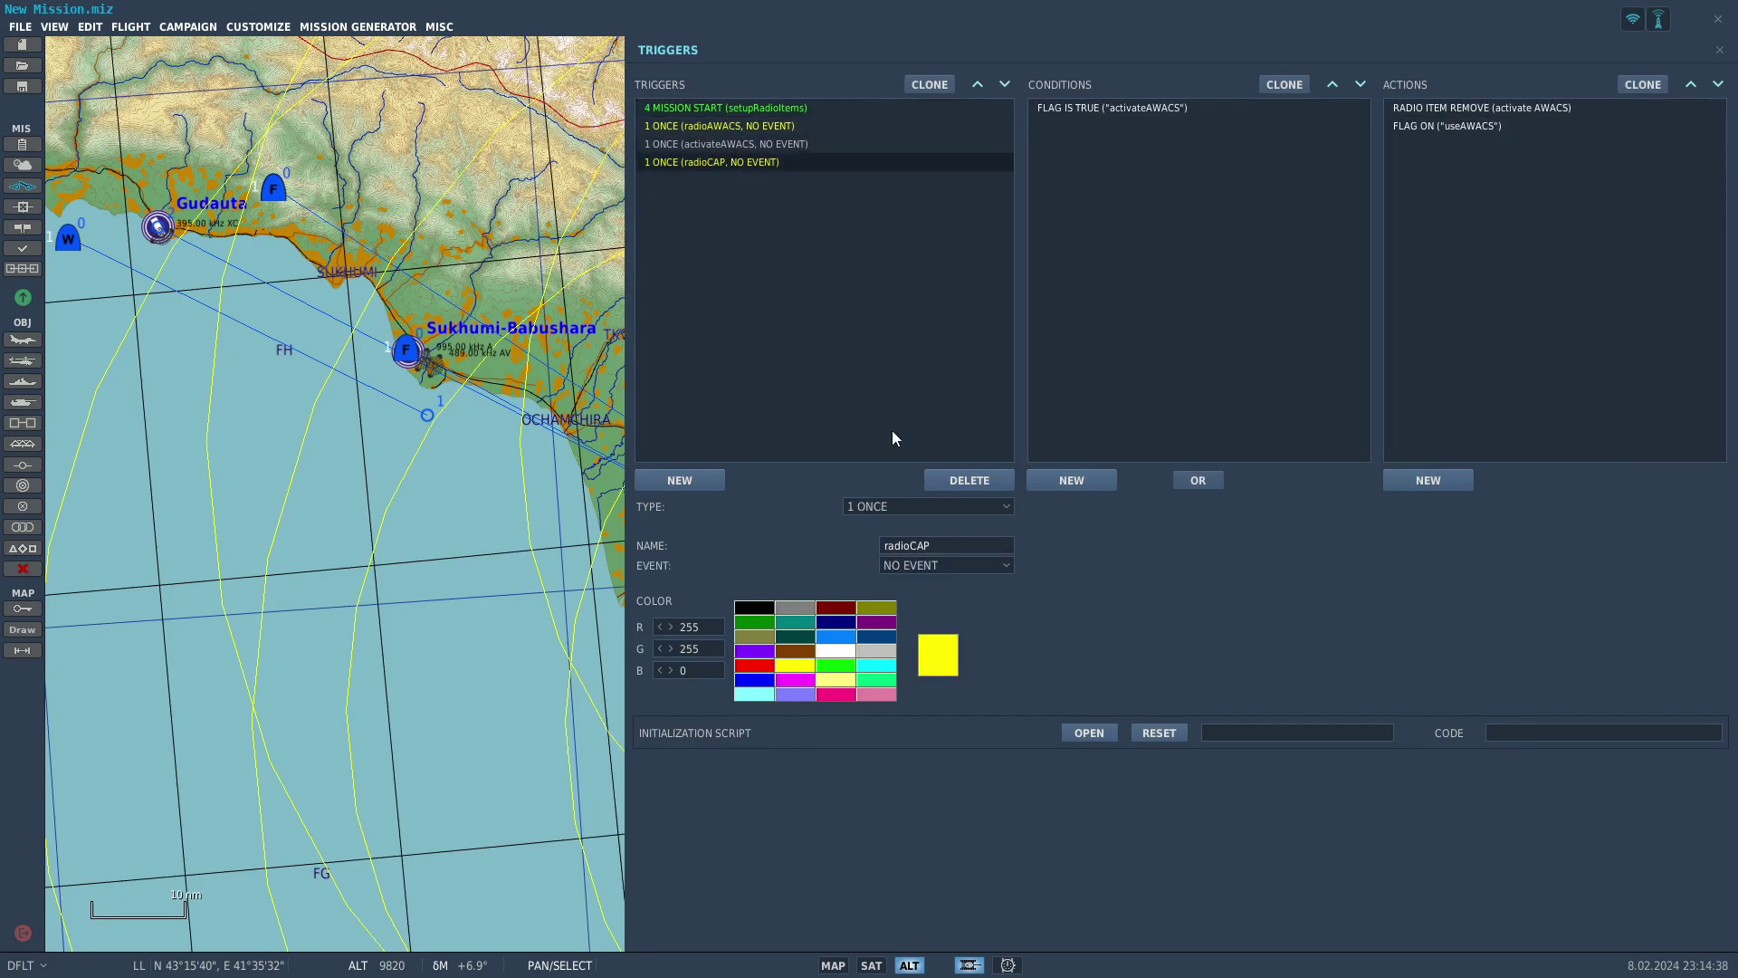
Make radioCAP check flag activateCAP, remove the 'activate CAP' radio item, and turn on flag useCAP
click(1126, 108)
click(1284, 547)
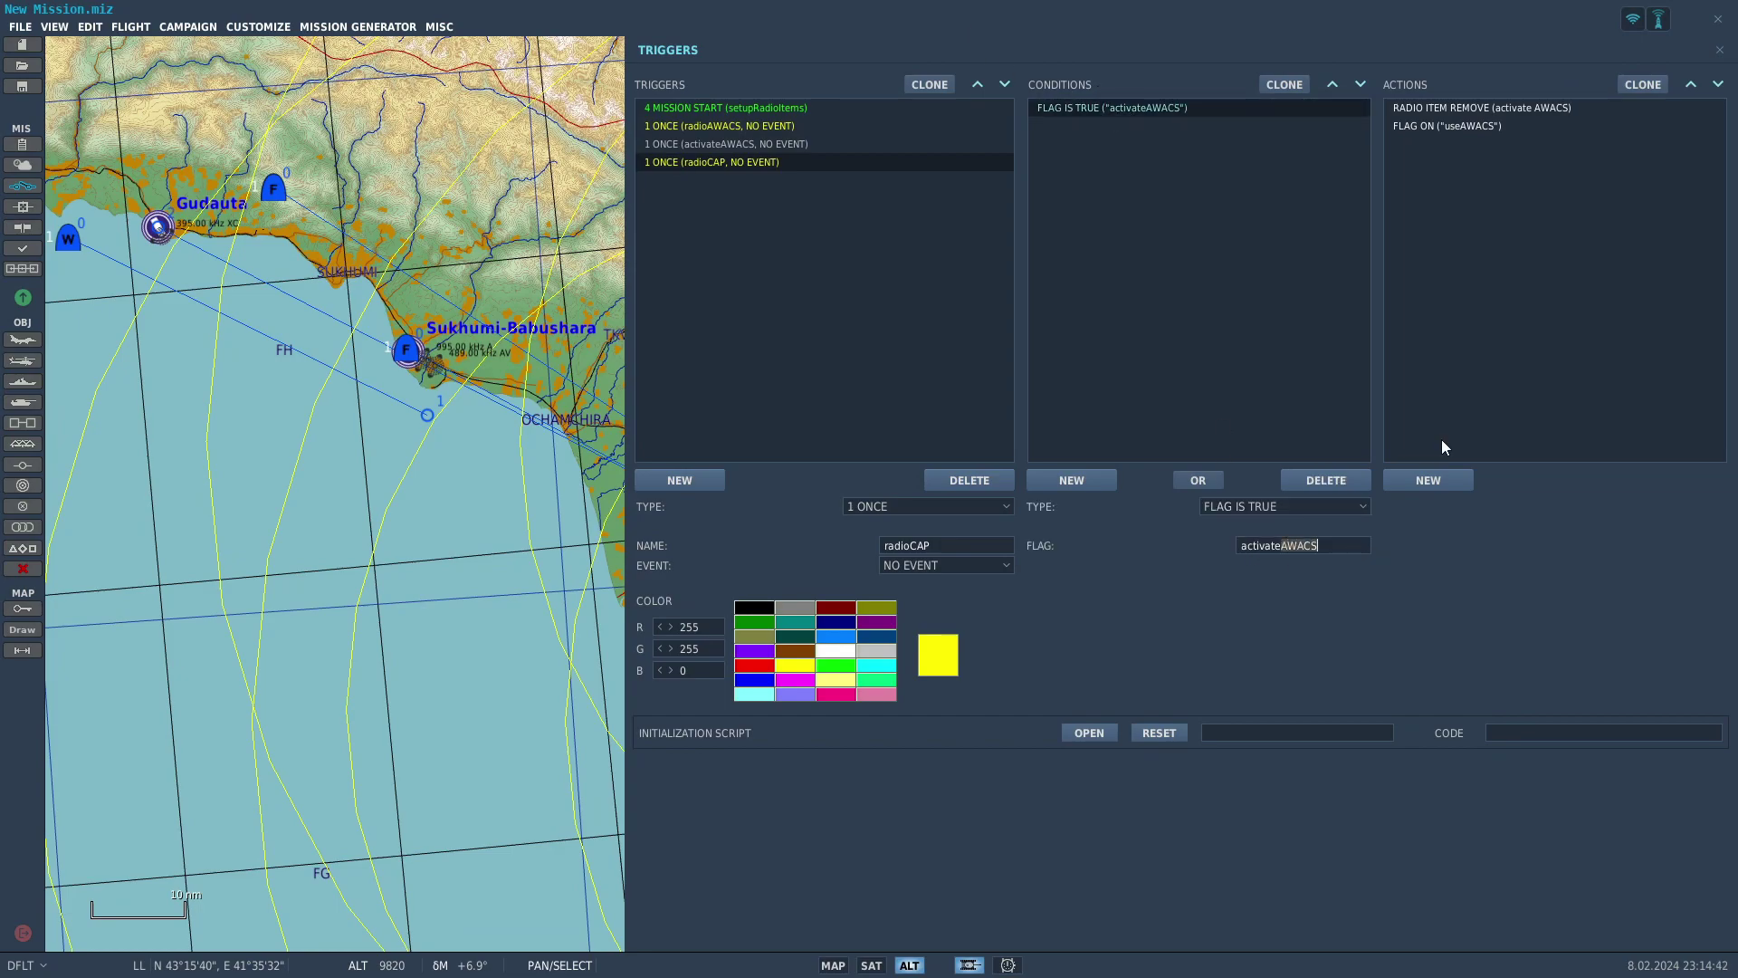
key(Delete)
key(Delete)
key(Delete)
key(Delete)
key(Delete)
text(CAP)
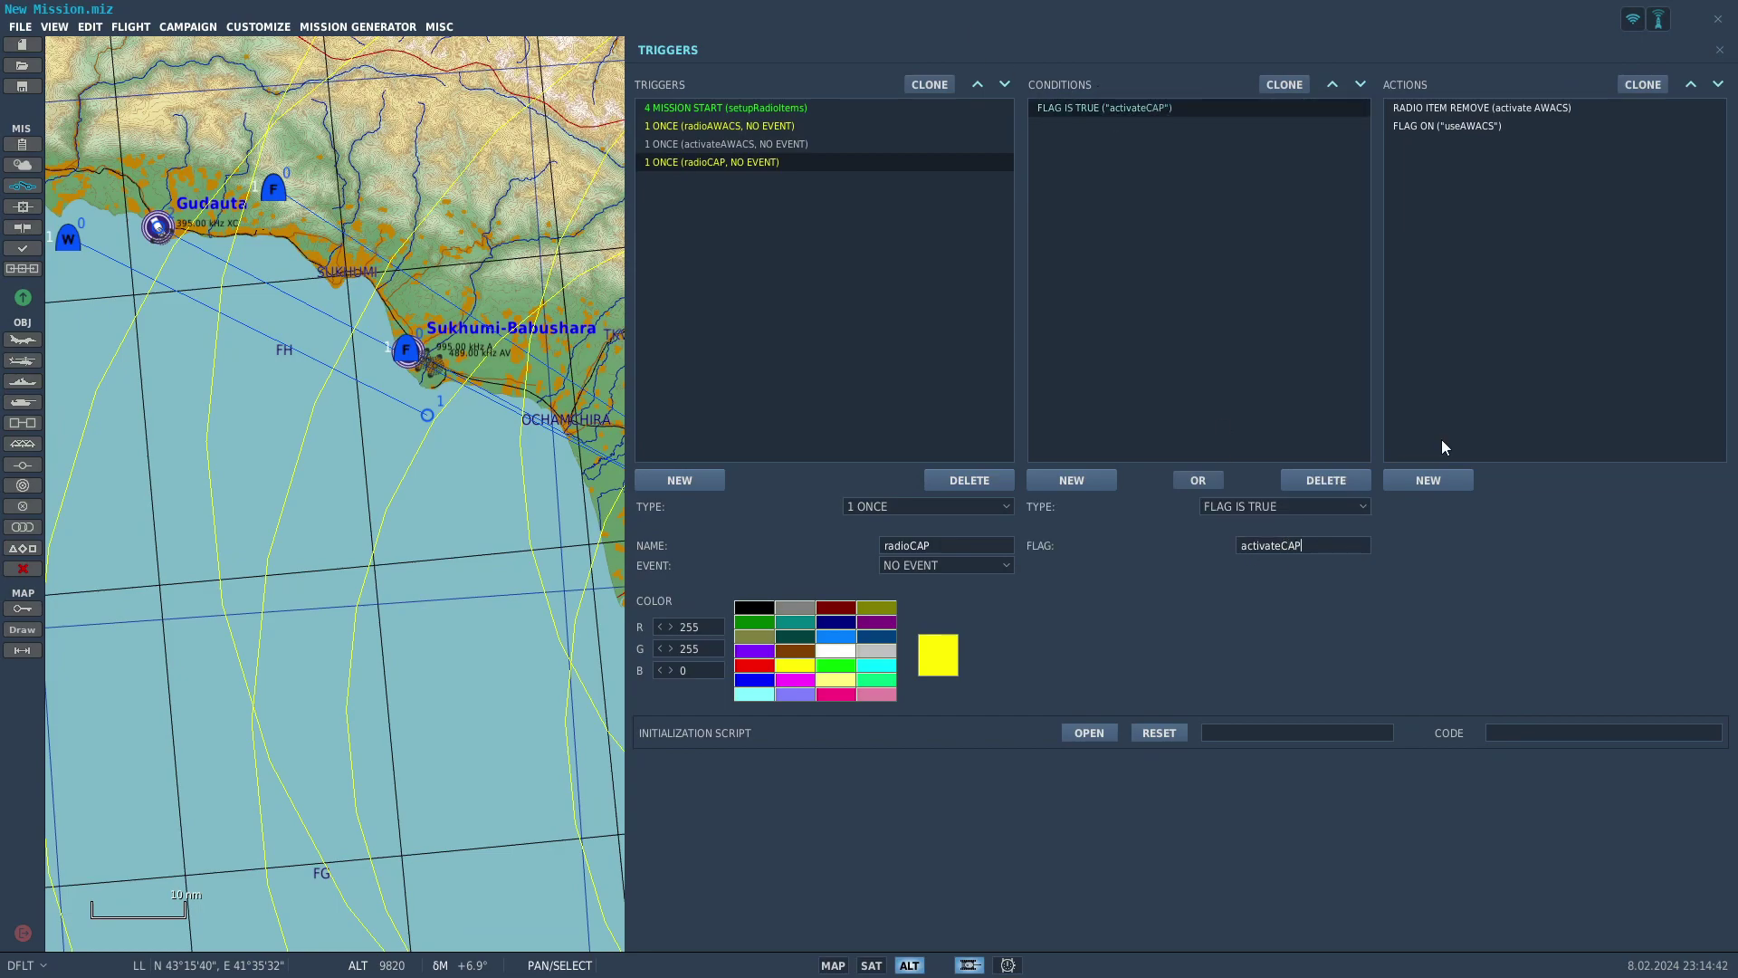
click(1458, 109)
double_click(1594, 541)
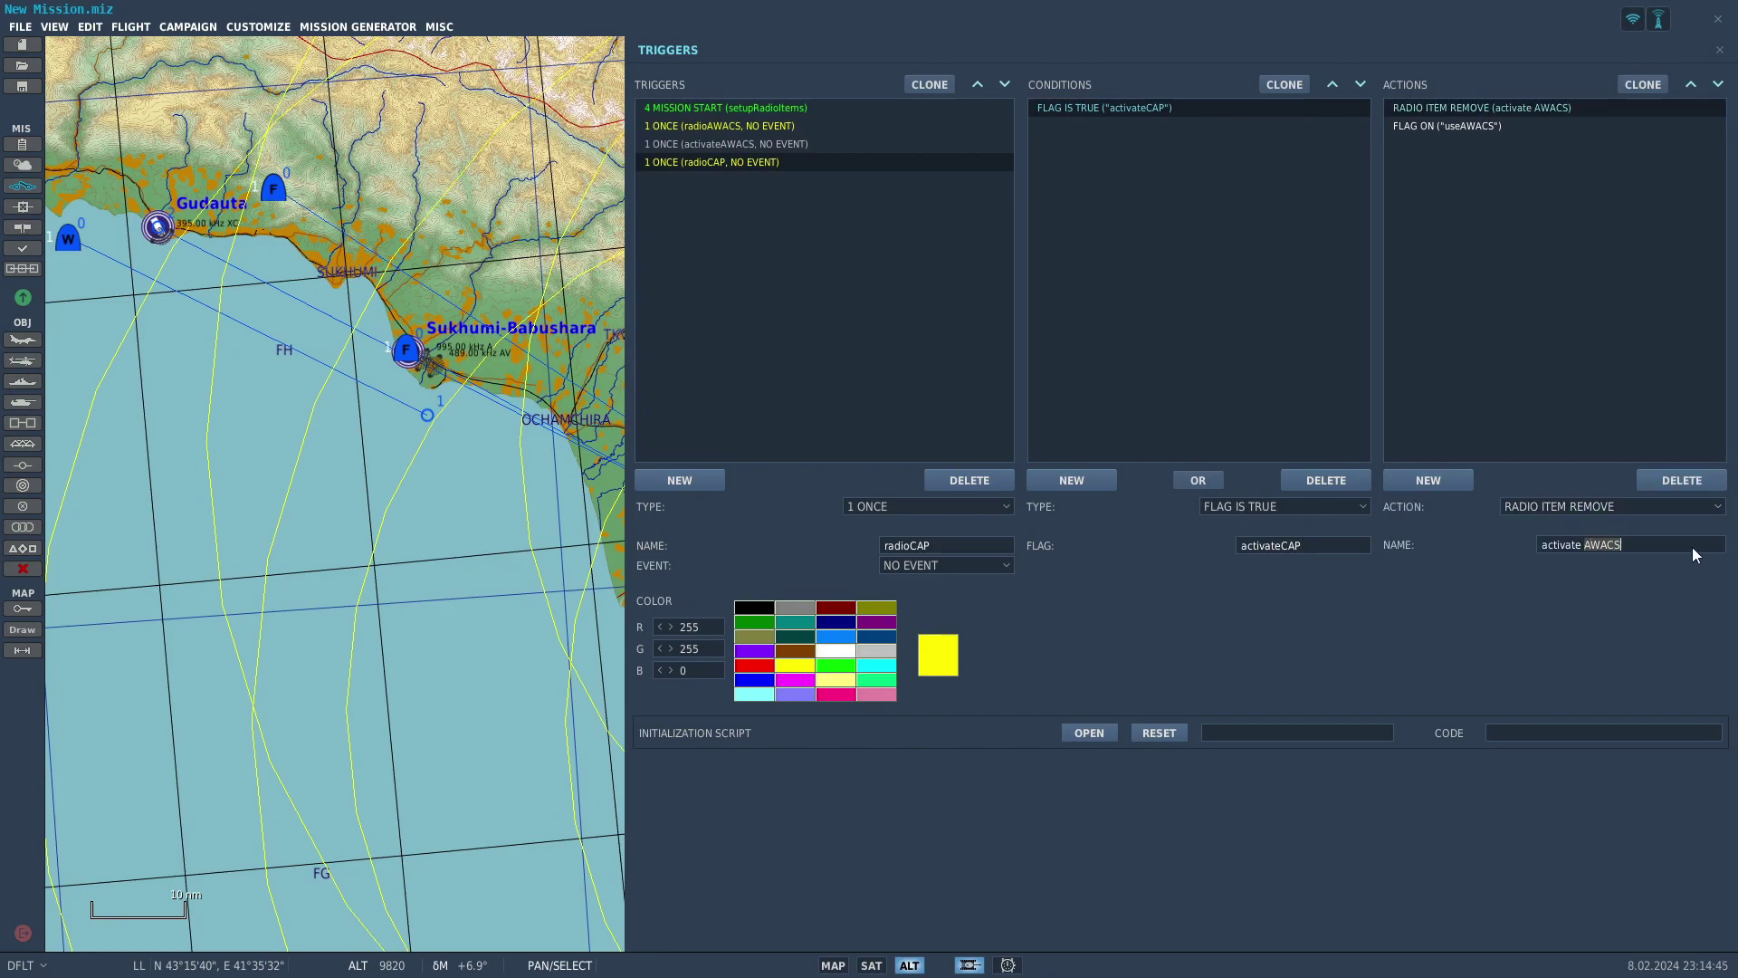
text(CAP)
click(1469, 127)
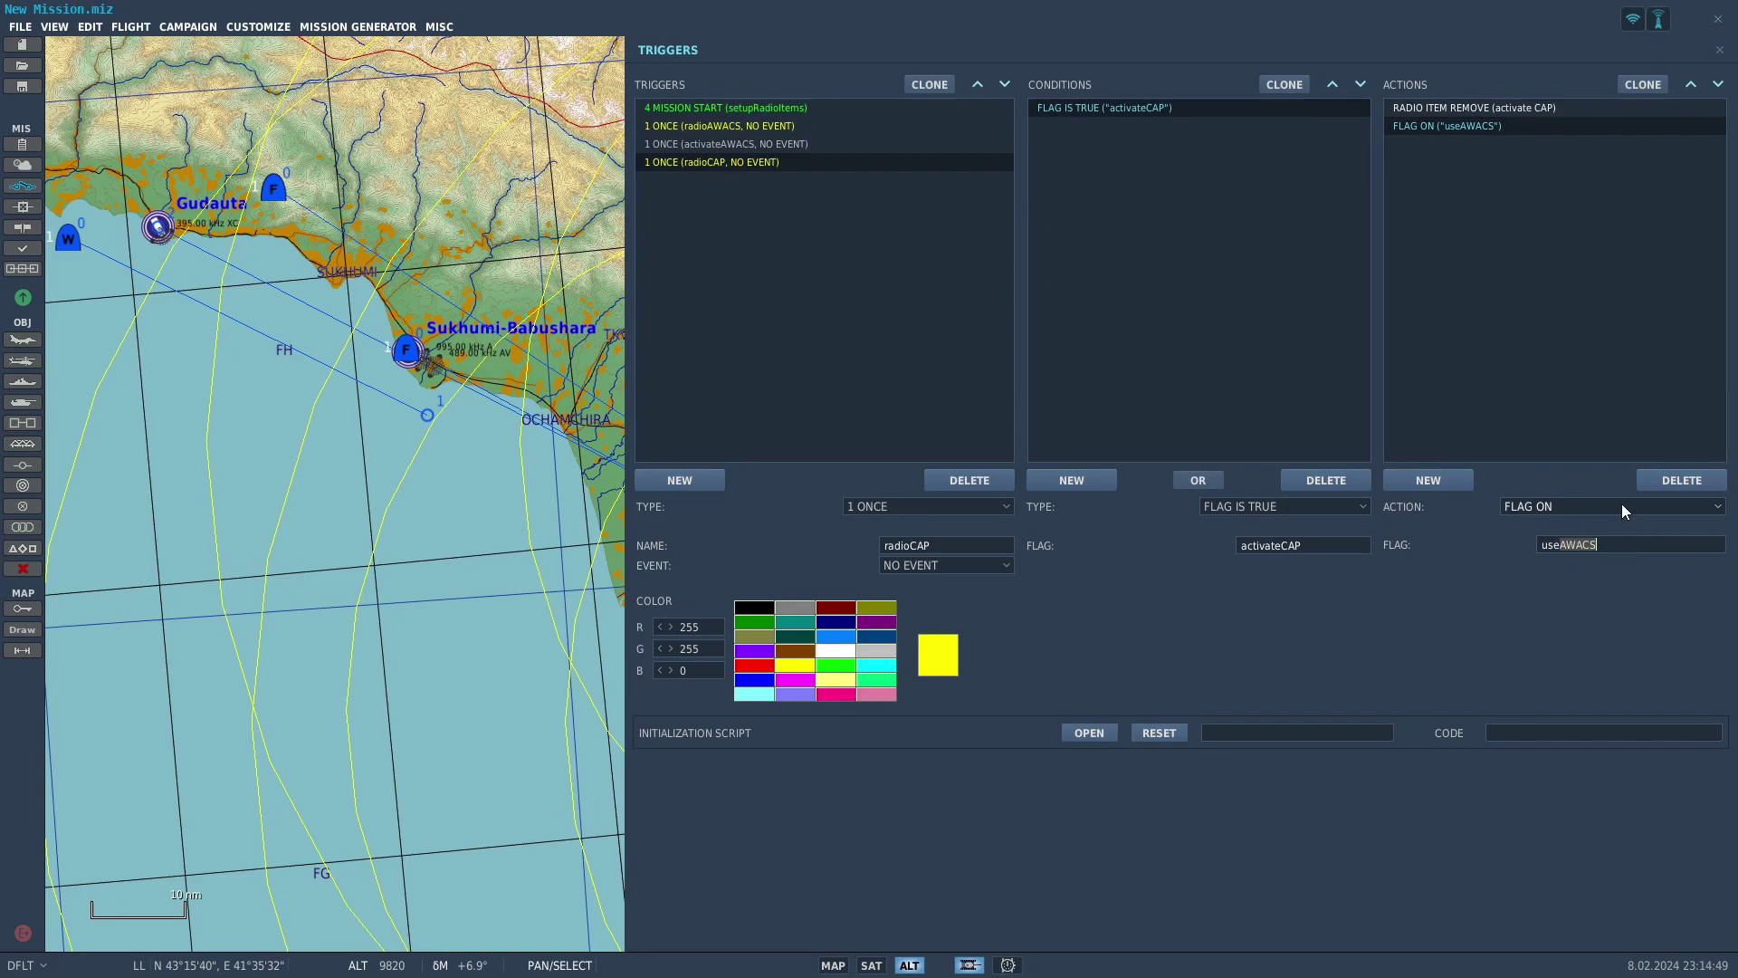
text(CAP)
Change the FLAG ON action to FLAG SET RANDOM VALUE on useCAPNorth, range 0 to 1
click(1602, 504)
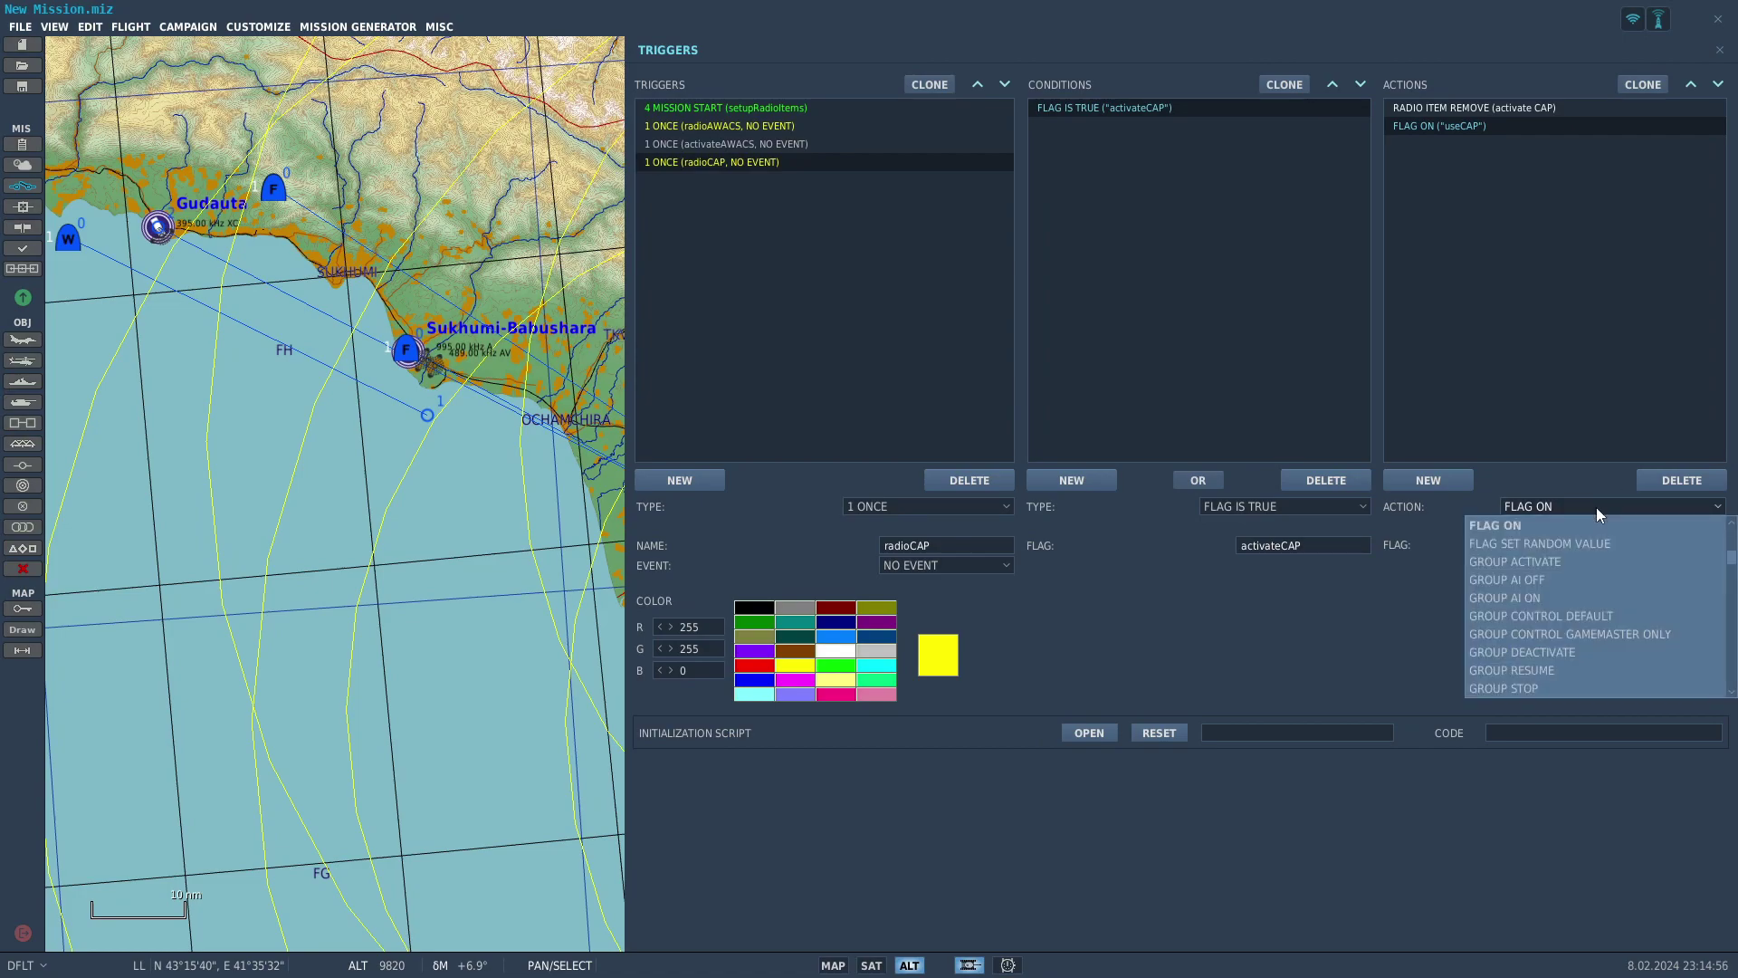
click(1564, 544)
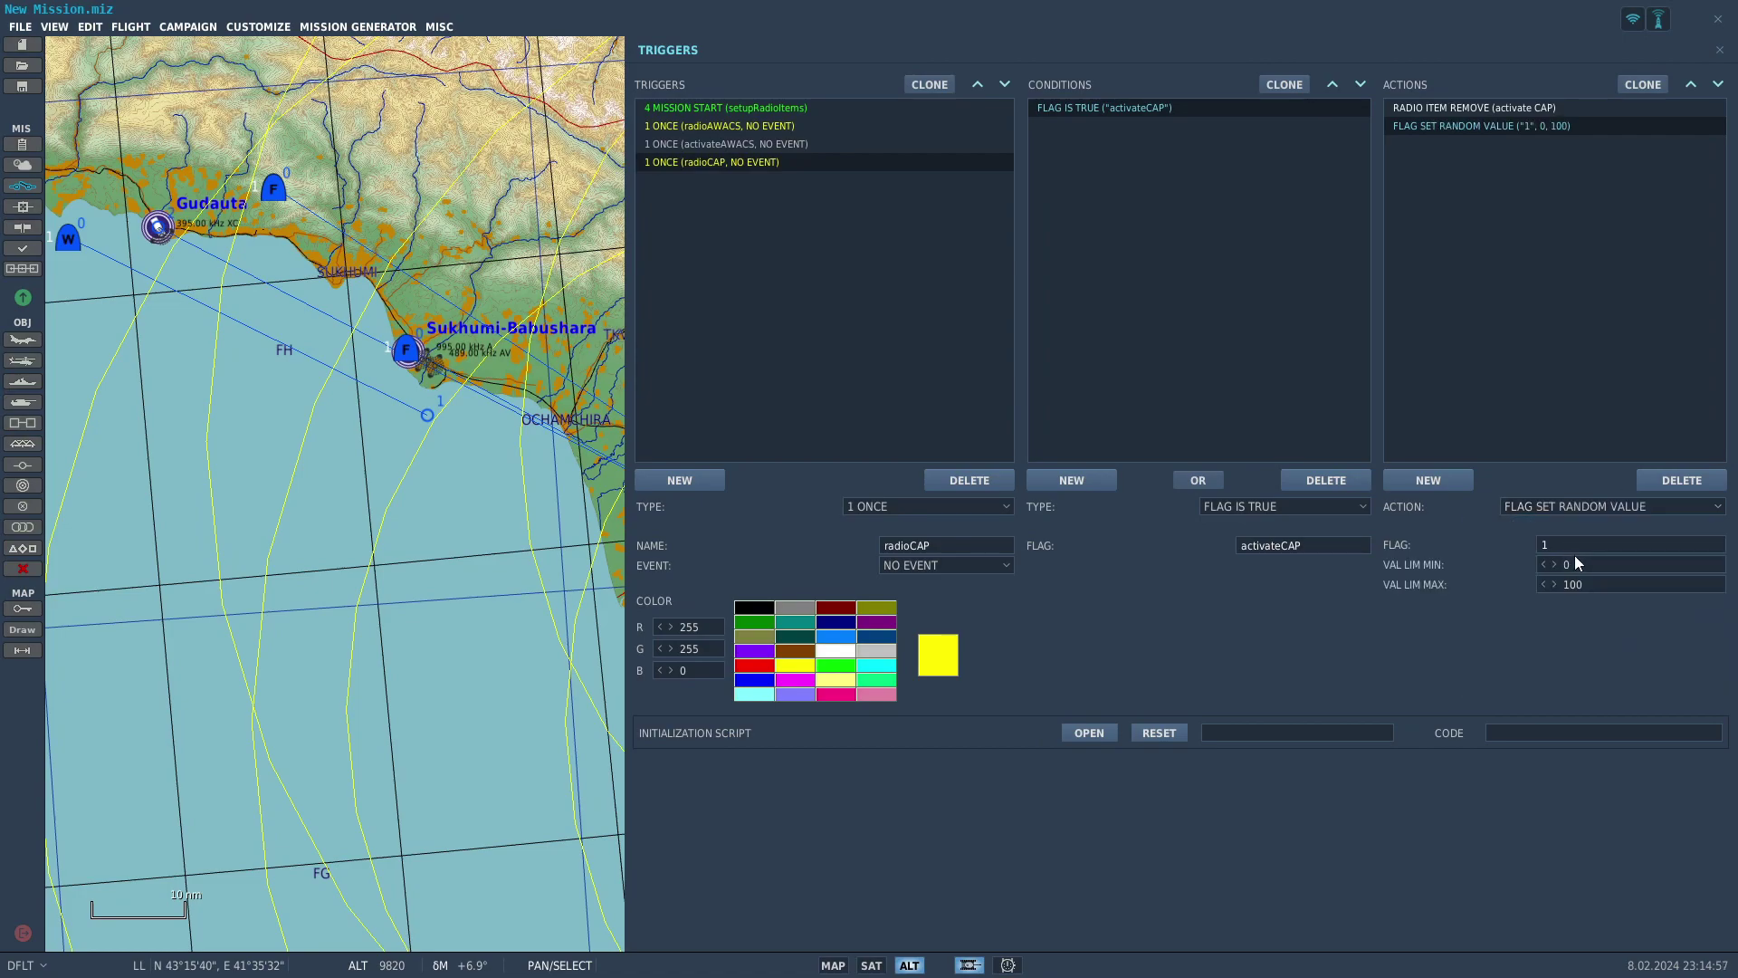
text(useCAPNorth)
key(BackSpace)
Clone the random-value action twice, for flags useCAPCenter and useCAPSouth
click(1635, 85)
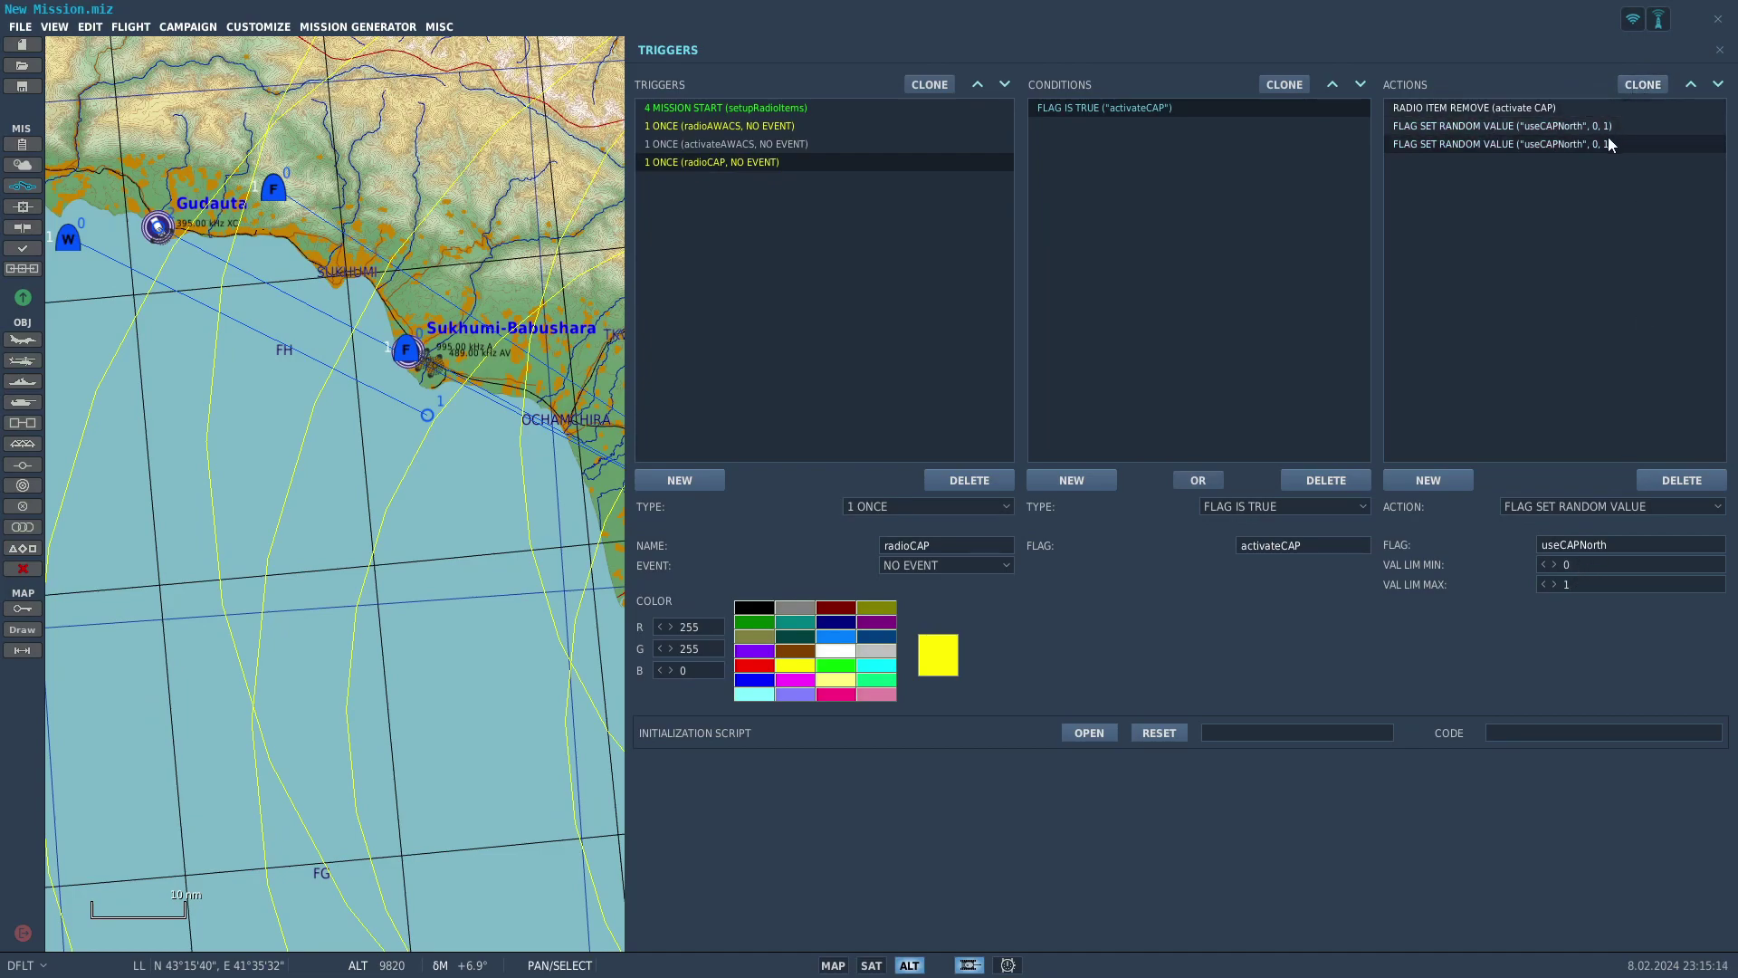
click(1578, 545)
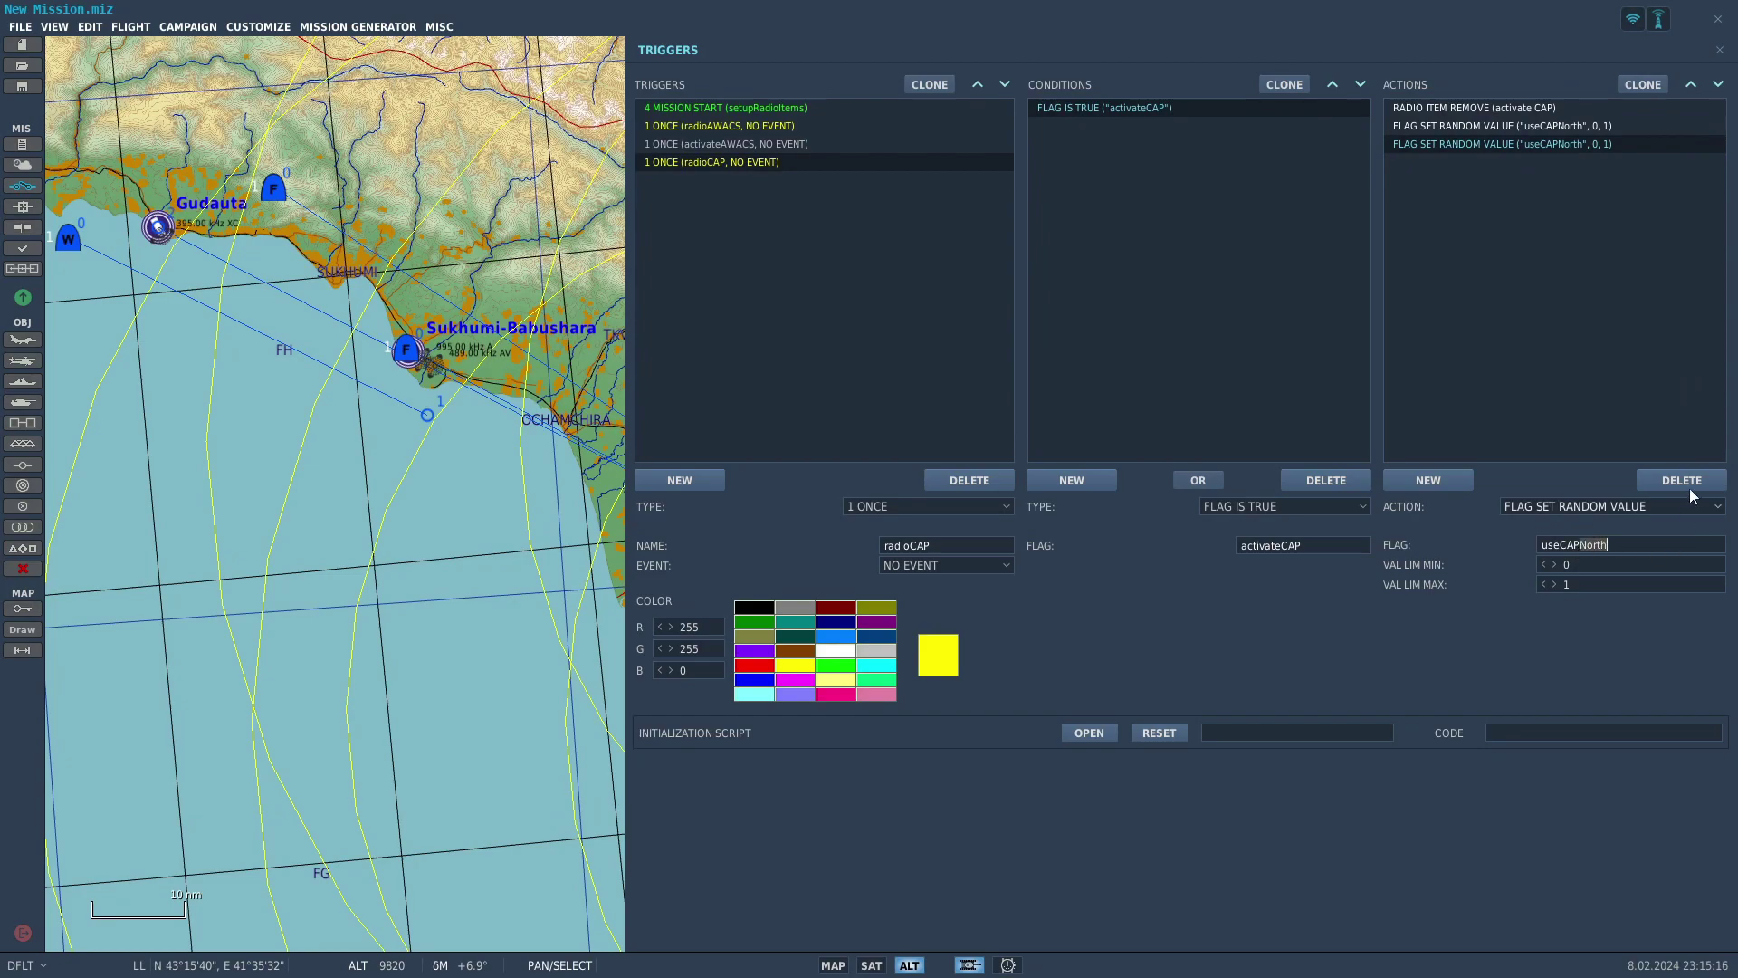
key(BackSpace)
key(BackSpace)
key(BackSpace)
key(BackSpace)
key(BackSpace)
text(Center)
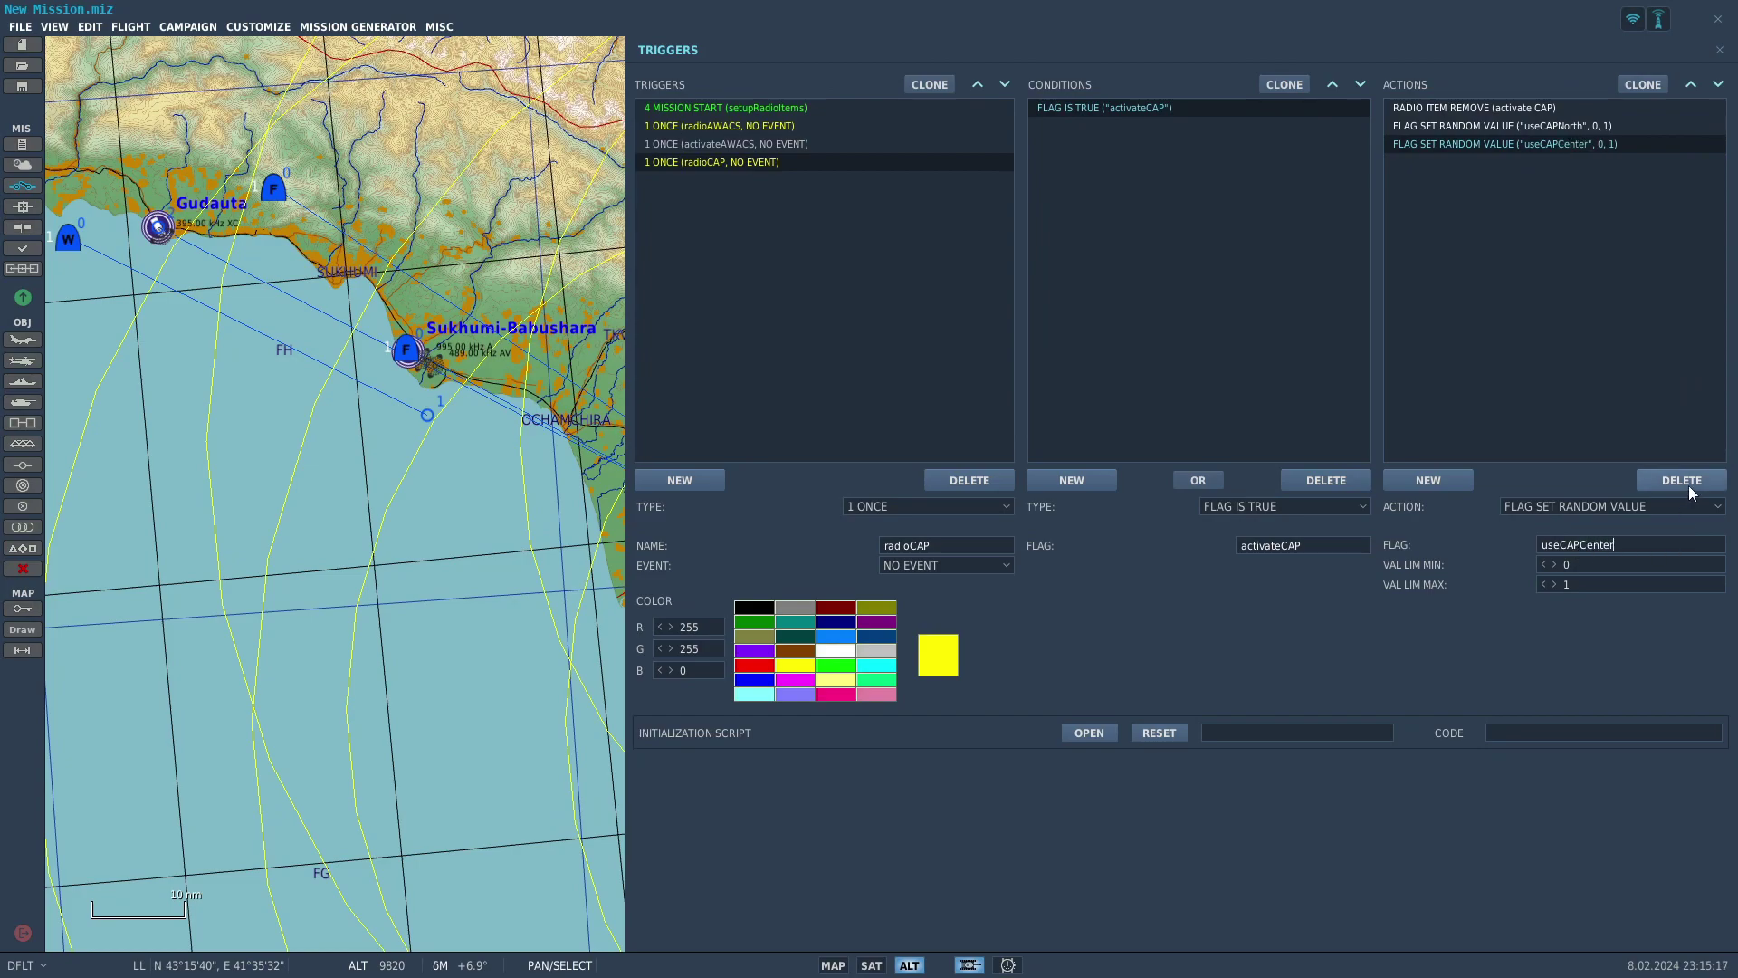
click(1630, 85)
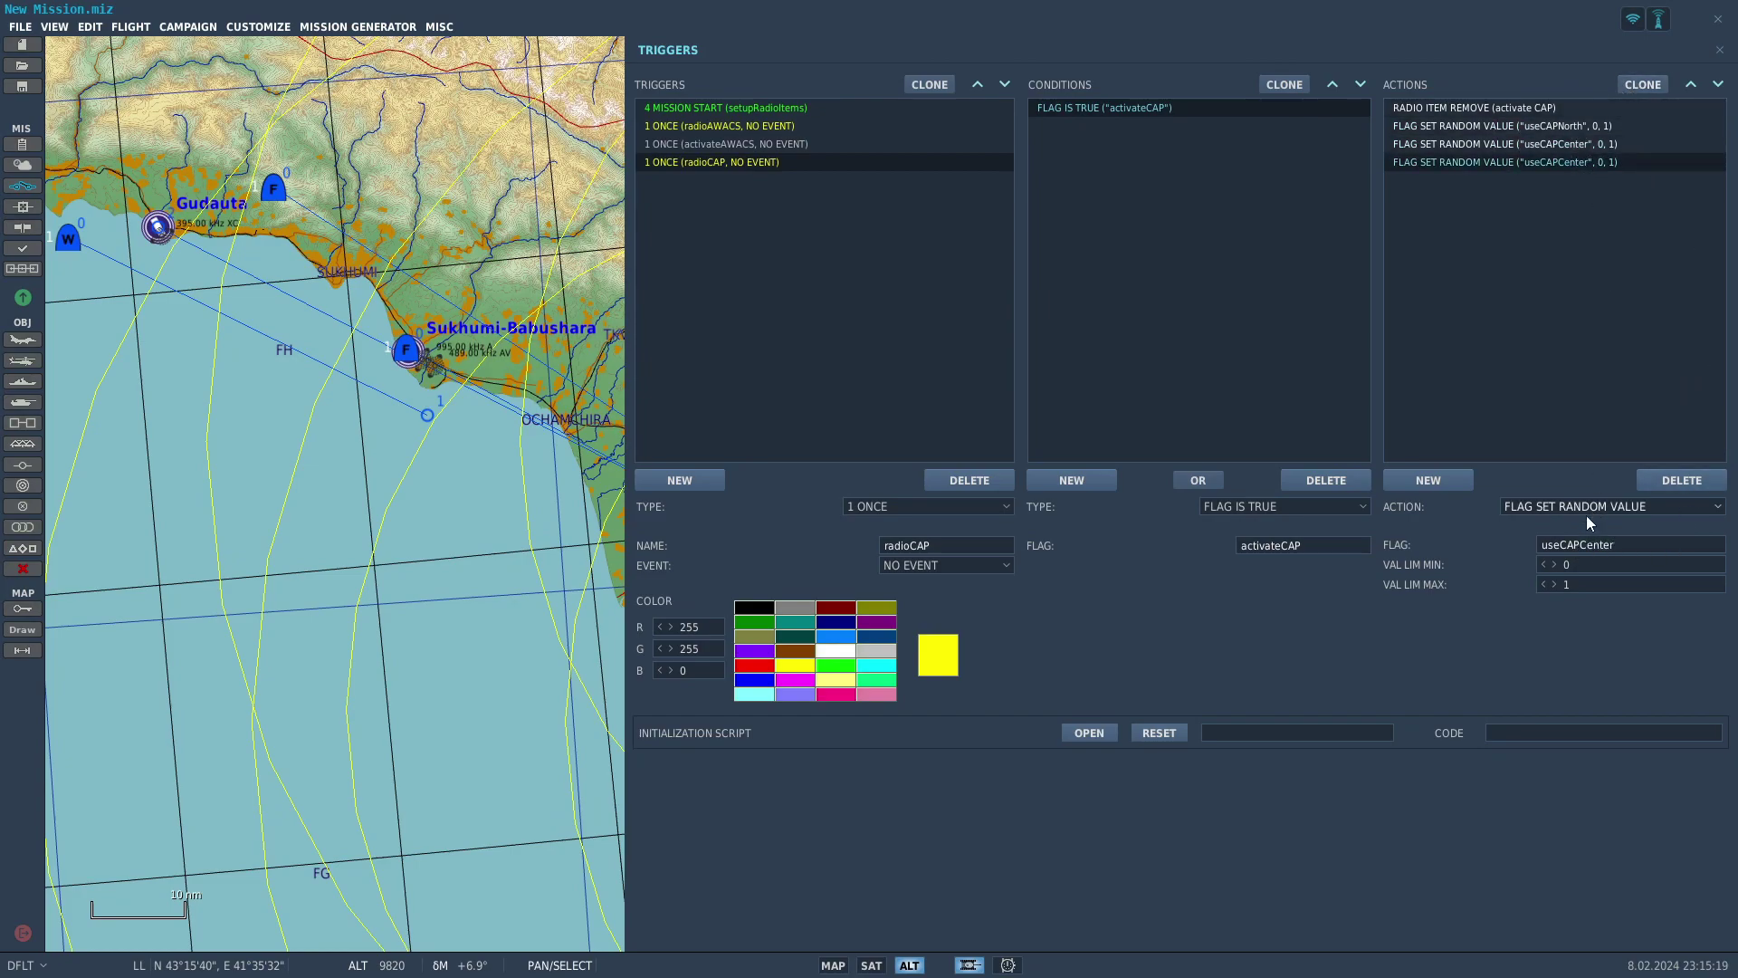
click(1579, 545)
key(BackSpace)
key(BackSpace)
key(BackSpace)
key(BackSpace)
key(BackSpace)
key(BackSpace)
text(South)
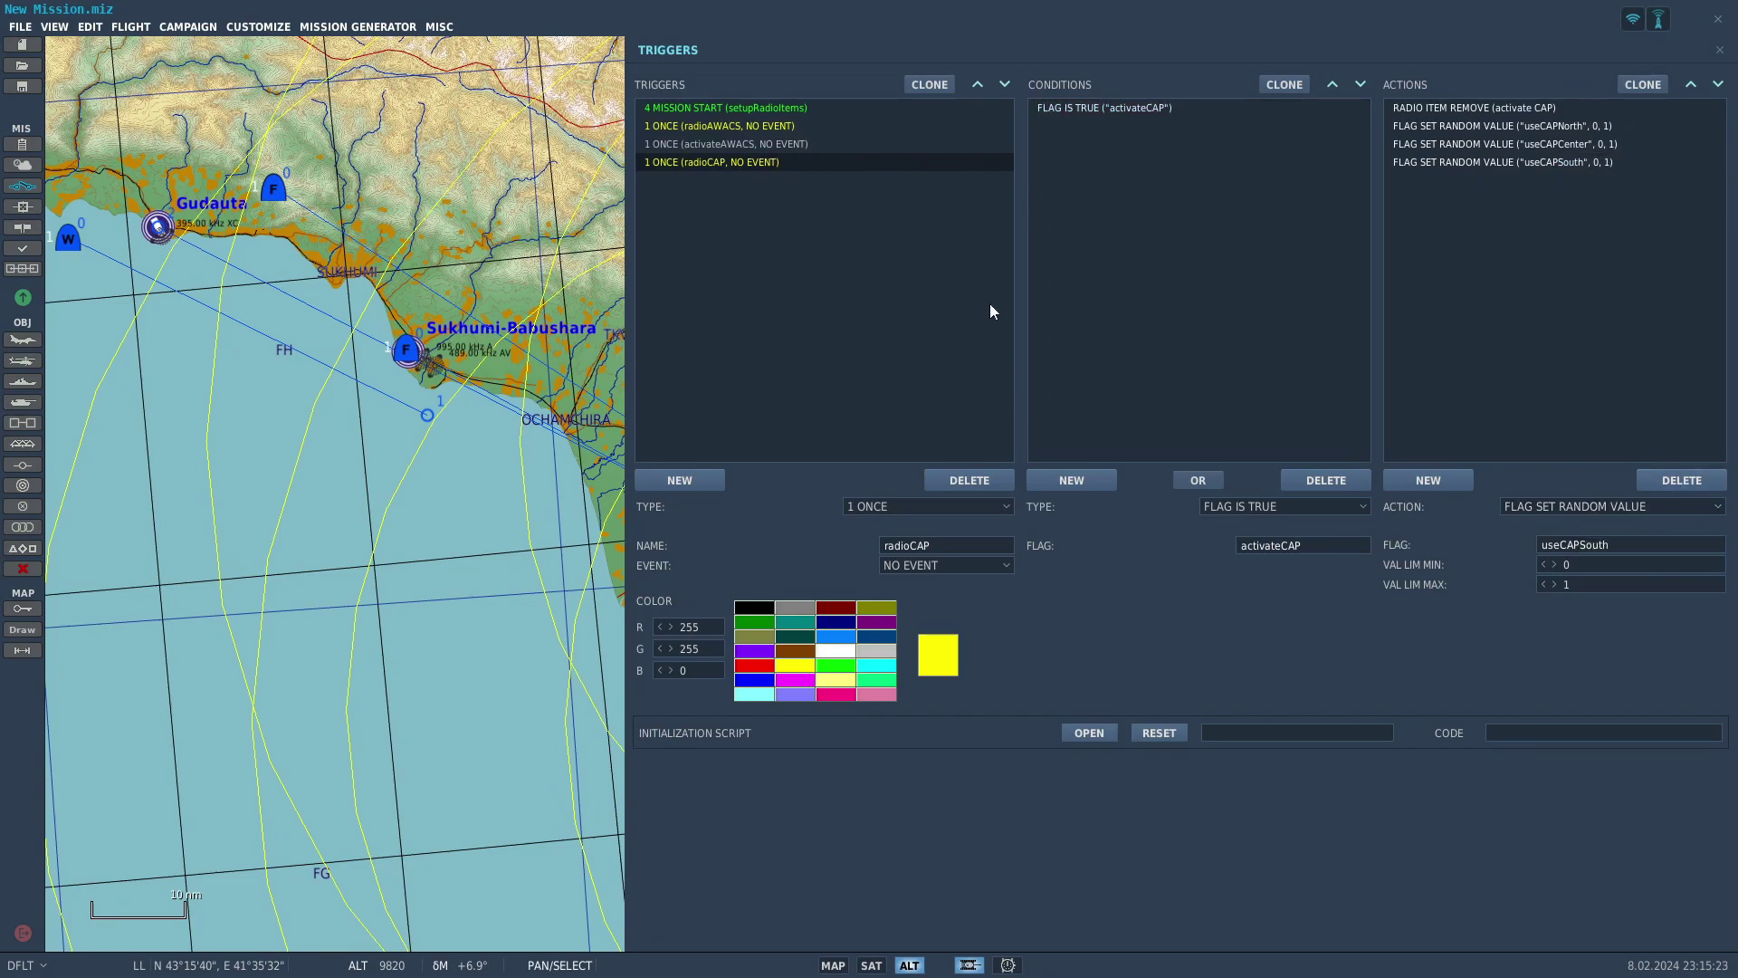
click(765, 145)
Clone activateAWACS, move the copy below radioCAP and rename it activateCAPNorth
click(914, 82)
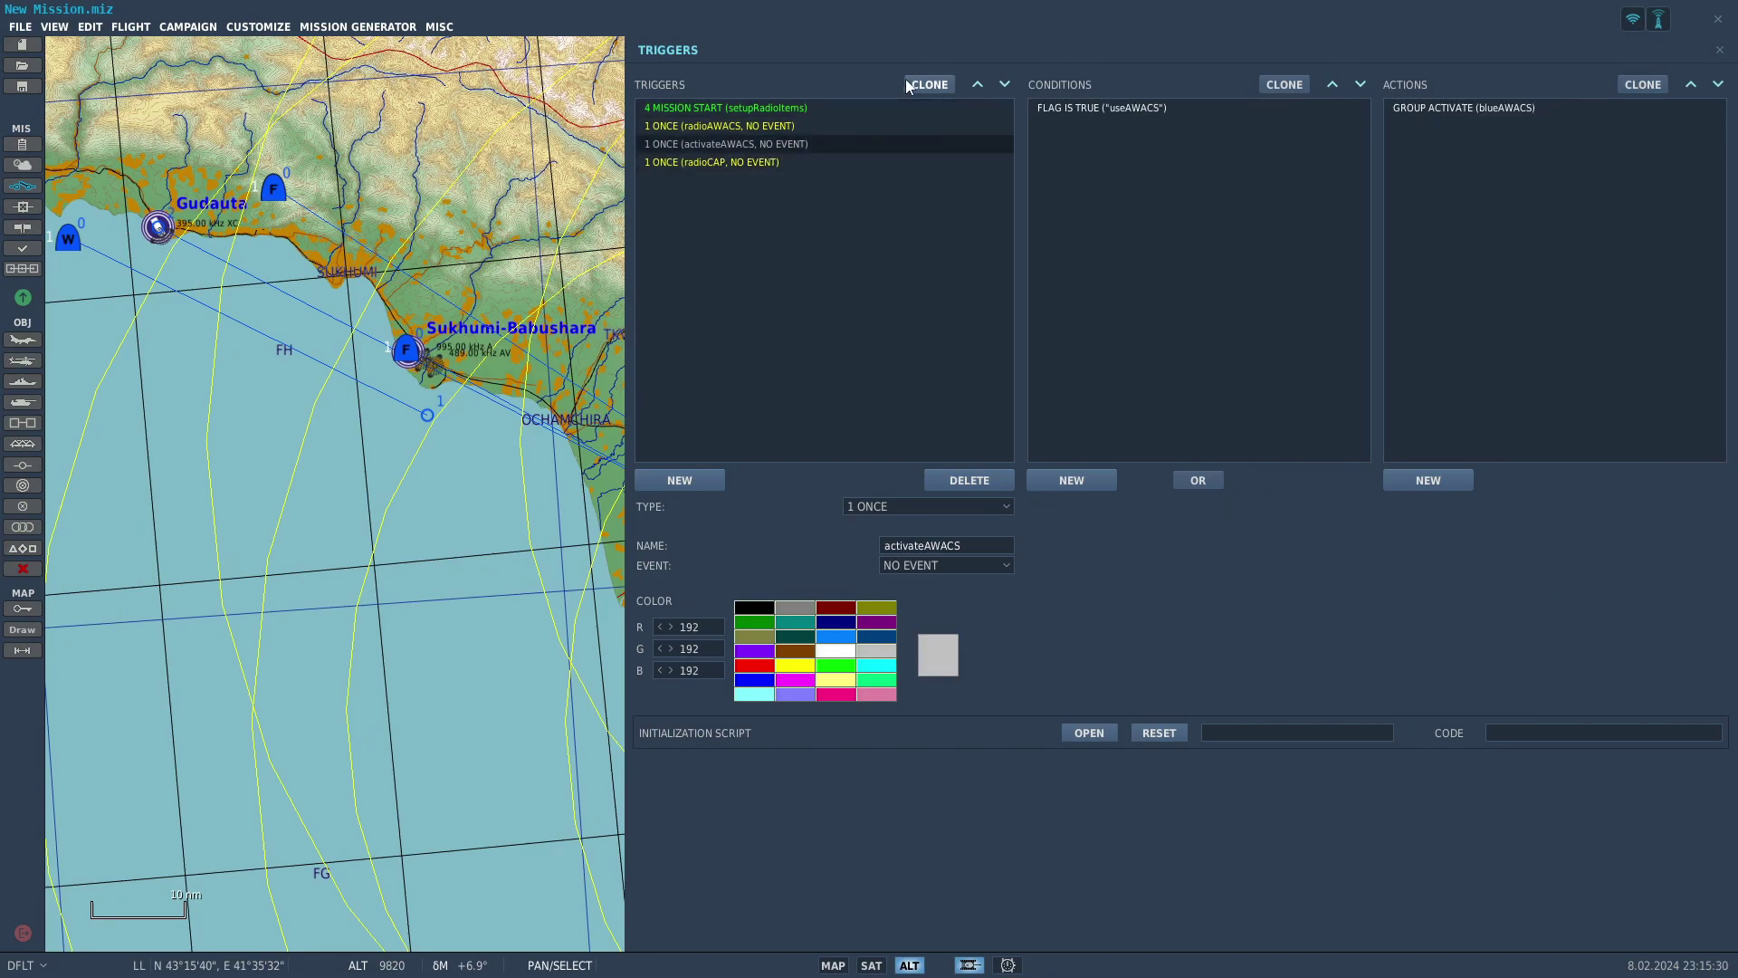
click(1005, 84)
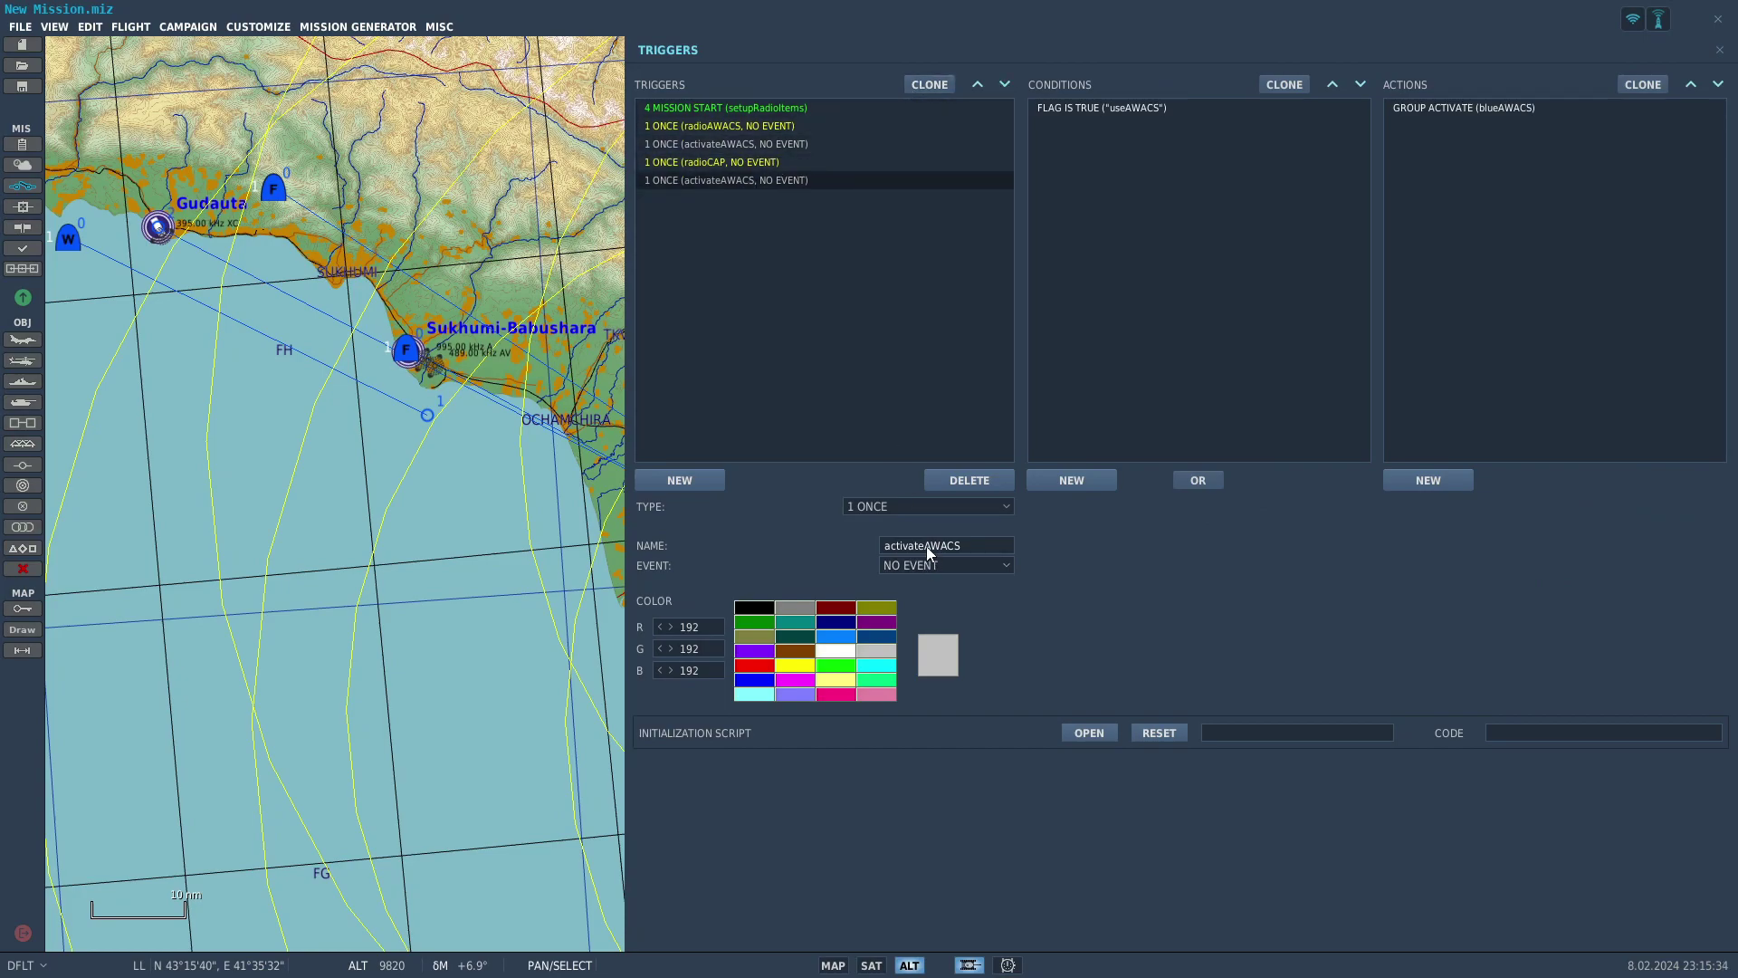
text(CAPNorth)
Make activateCAPNorth check flag useCAPNorth and activate group redCAPNorth
click(1127, 107)
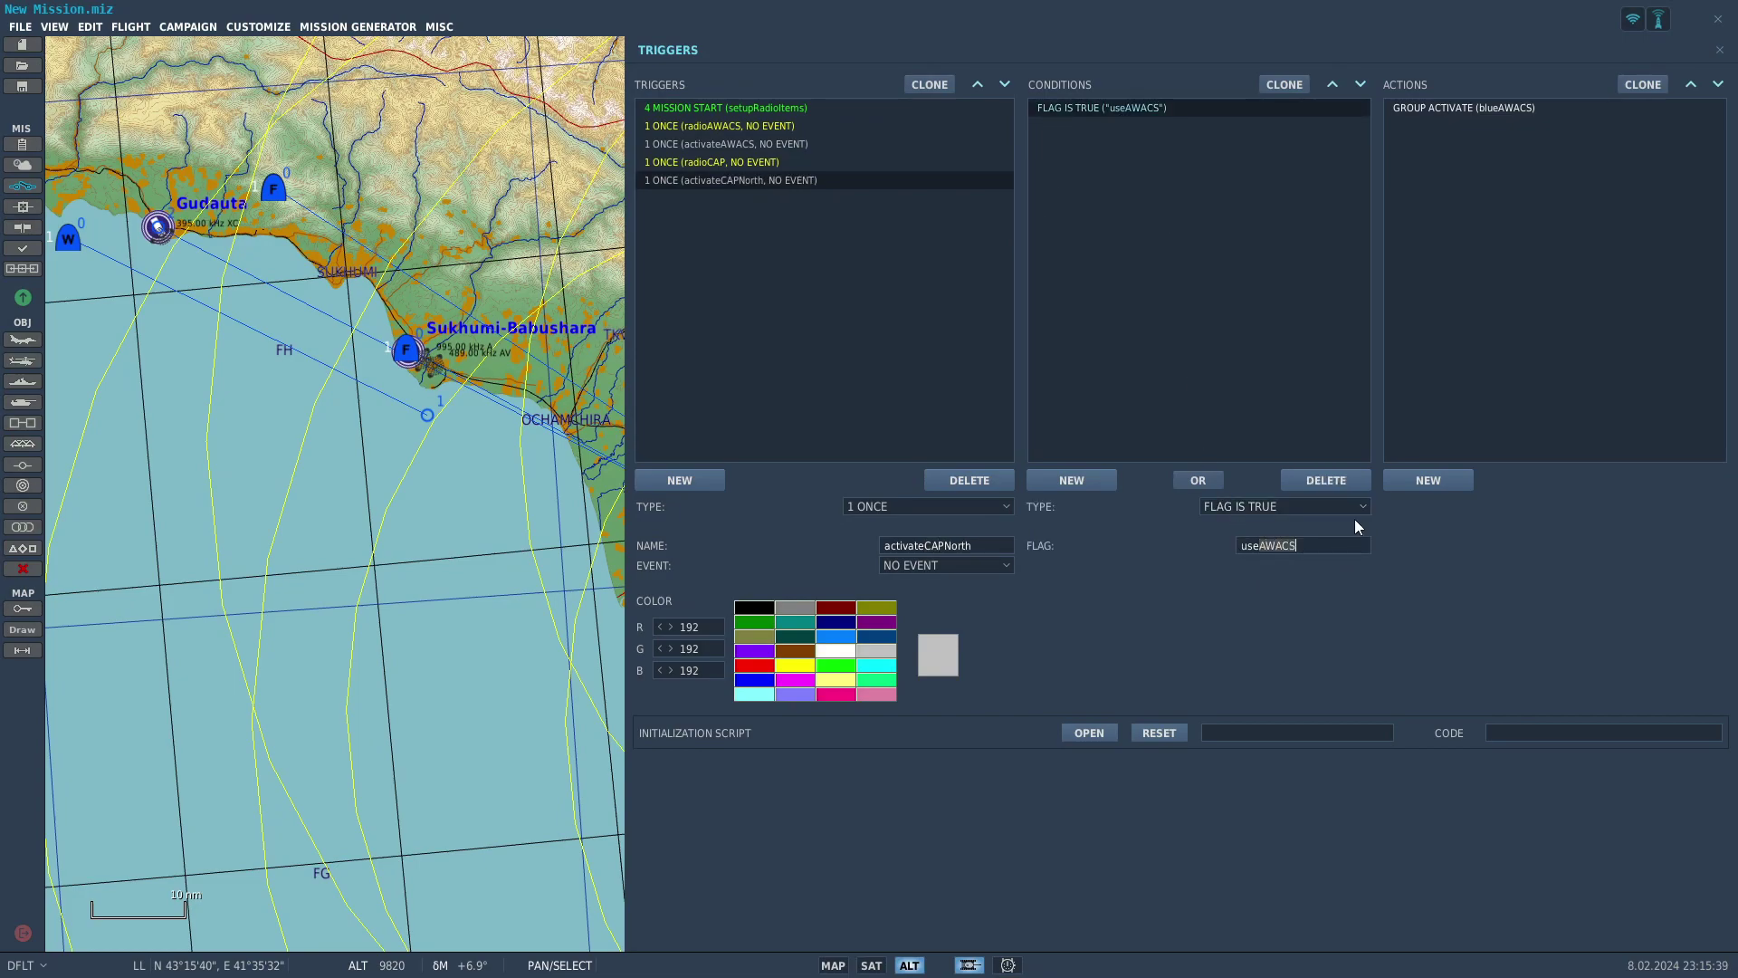
text(CAP)
key(BackSpace)
key(BackSpace)
text(APNorth)
click(1484, 109)
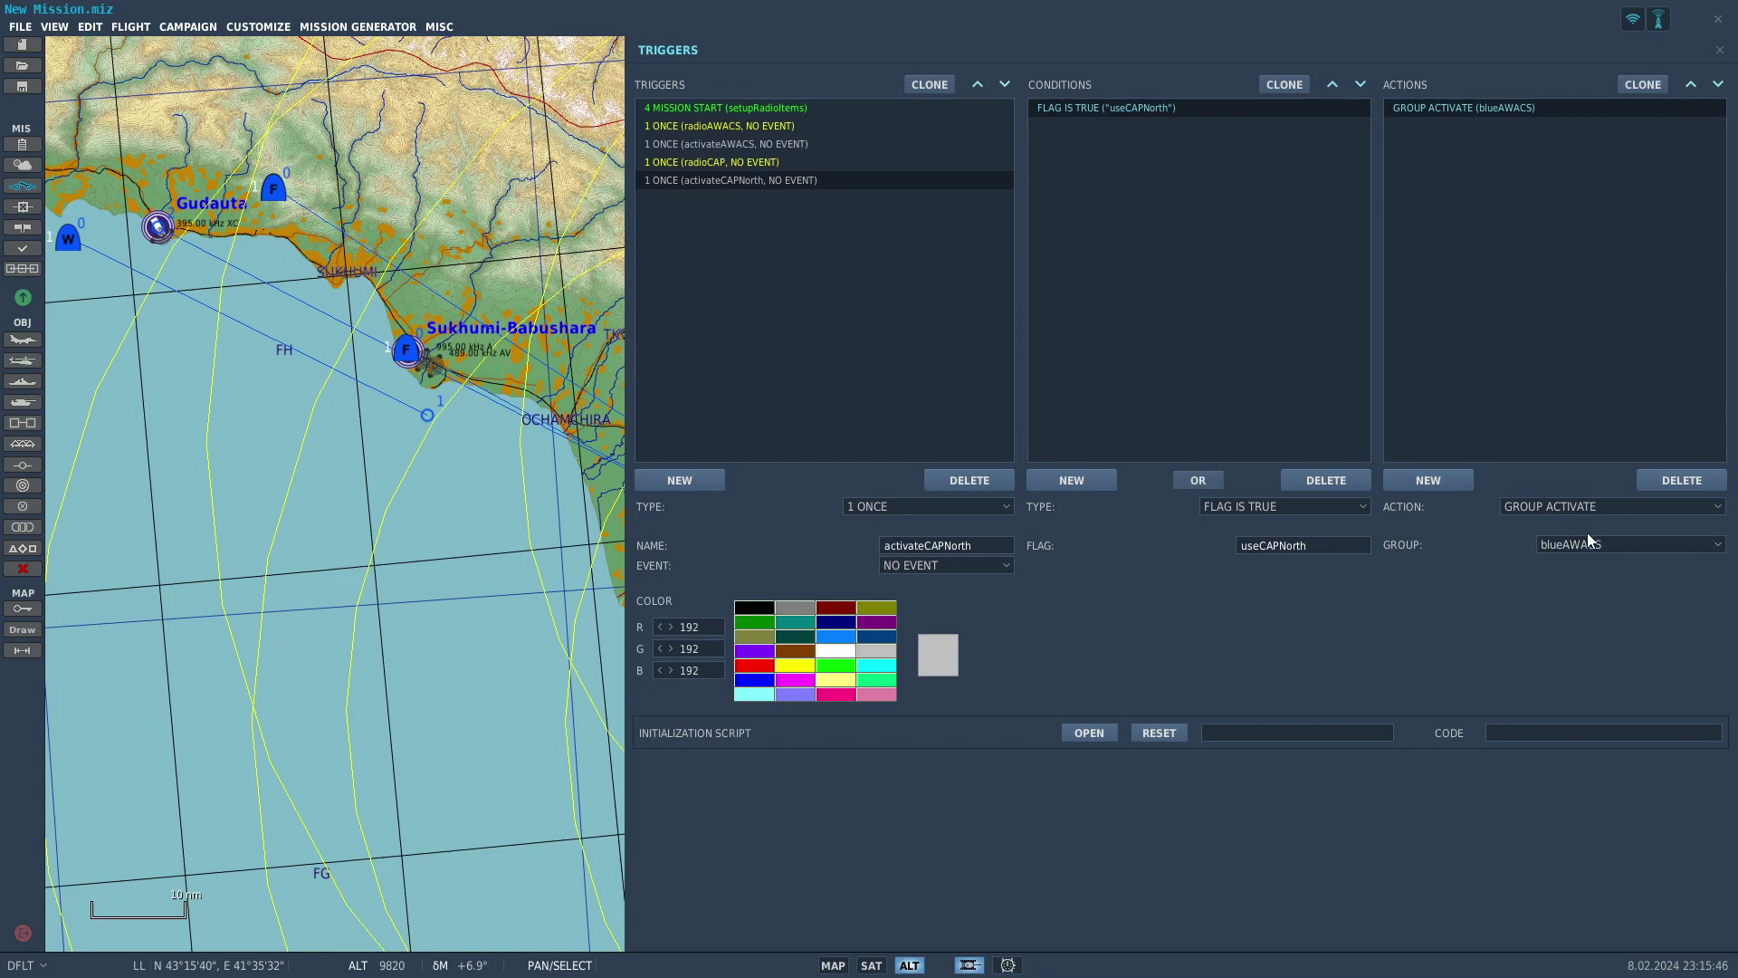
click(1591, 543)
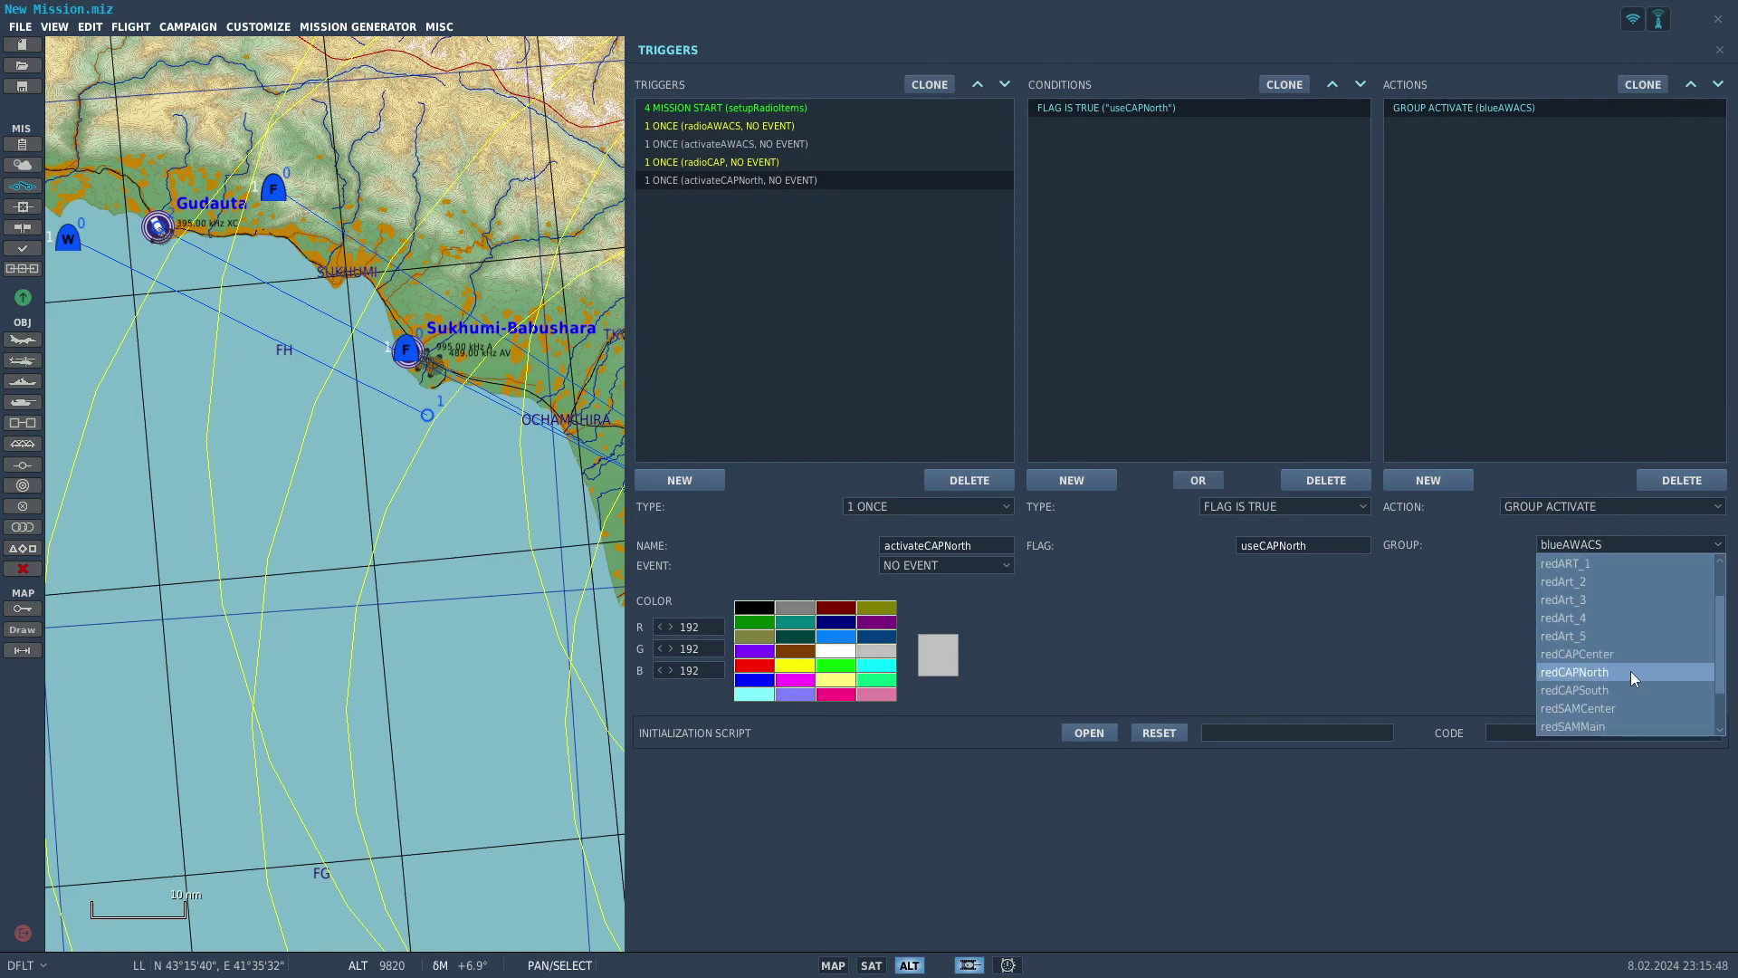
click(1626, 671)
Clone activateCAPNorth twice; set up activateCAPCenter with flag useCAPCenter and group redCAPCenter
click(846, 173)
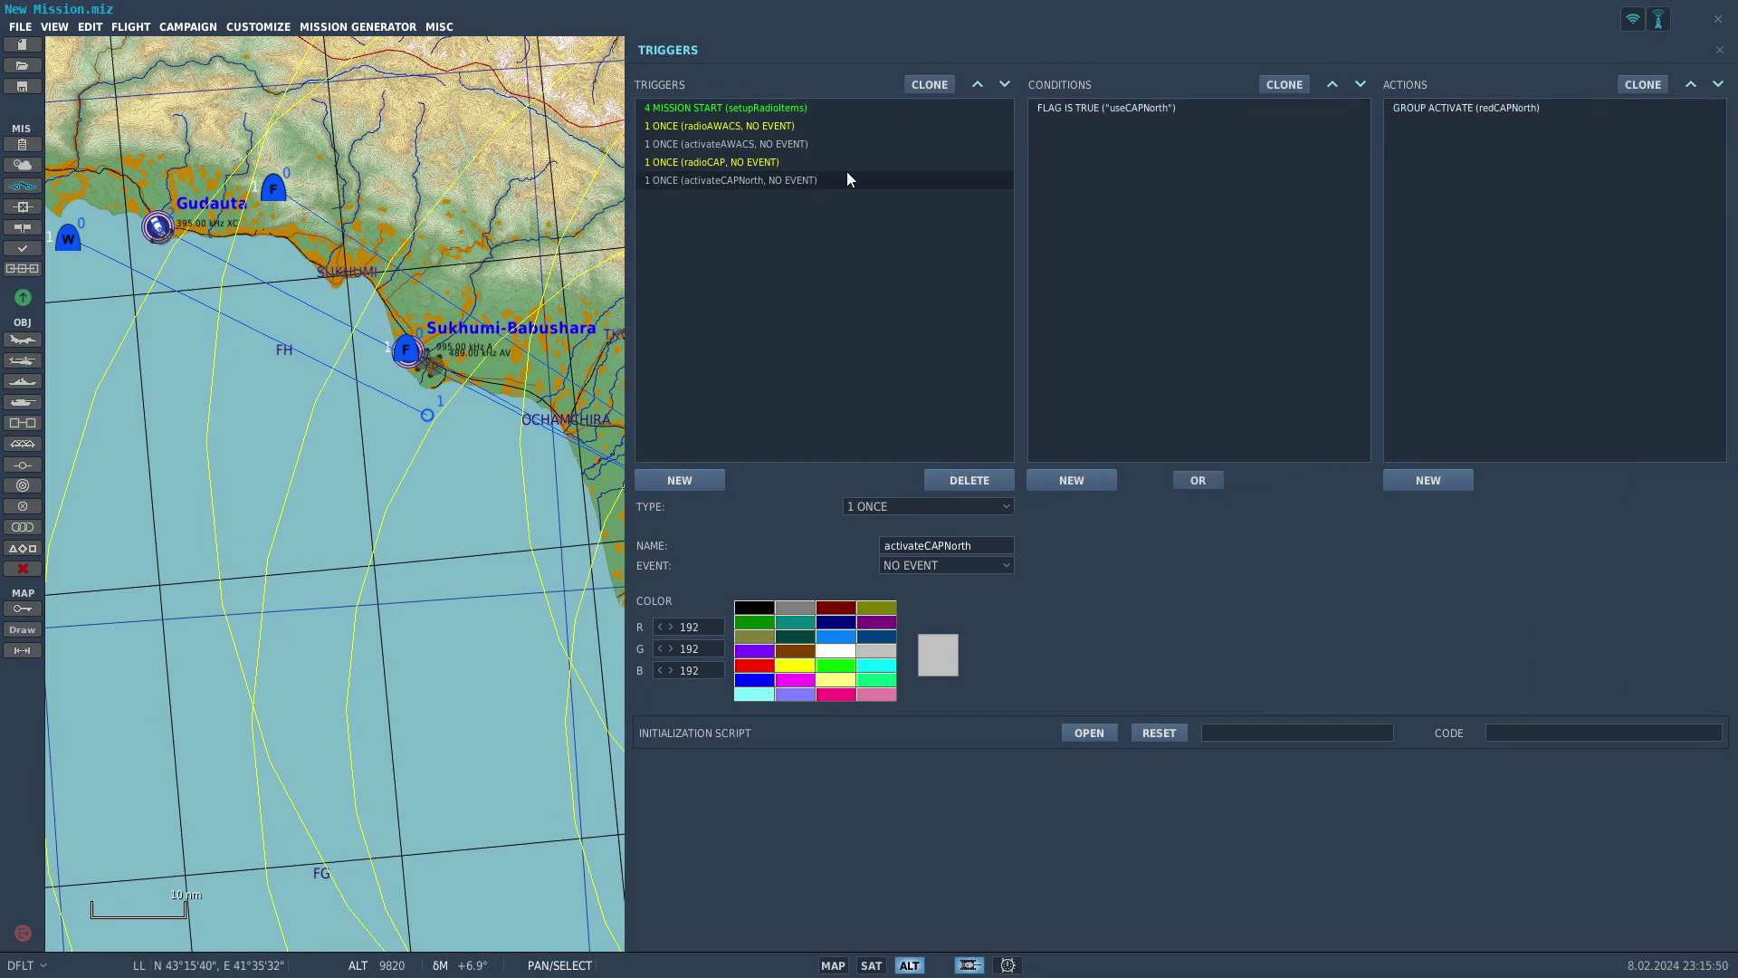
double_click(929, 84)
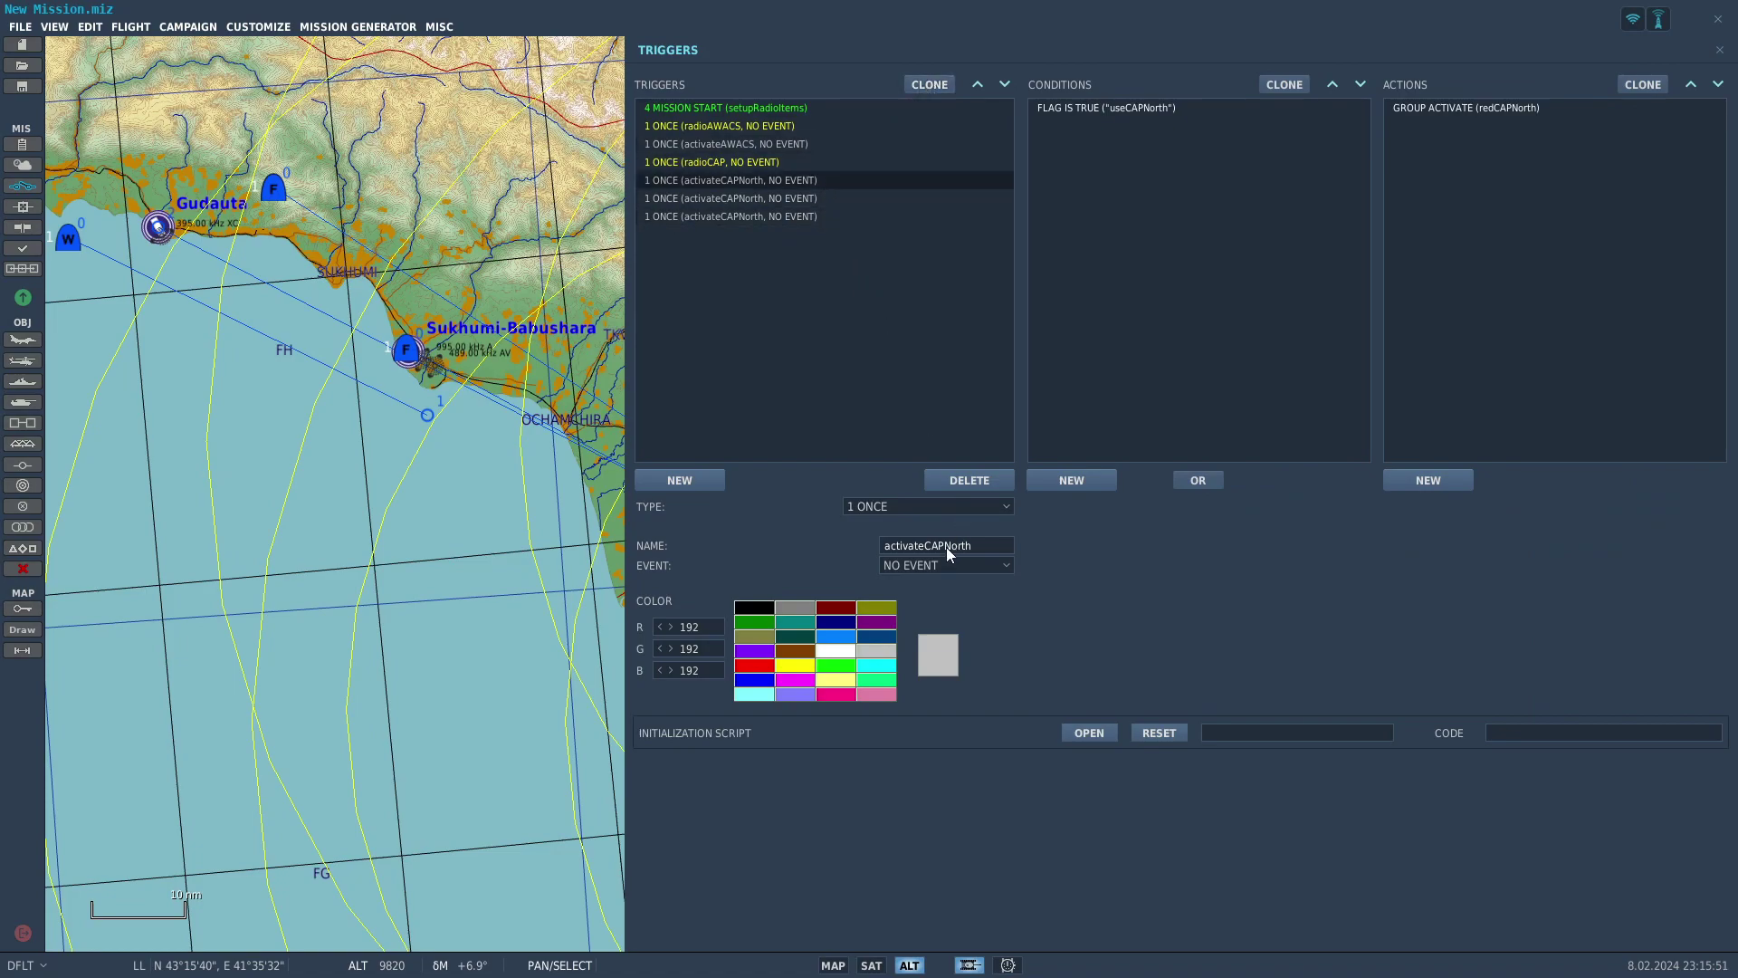
text(Center)
click(1153, 105)
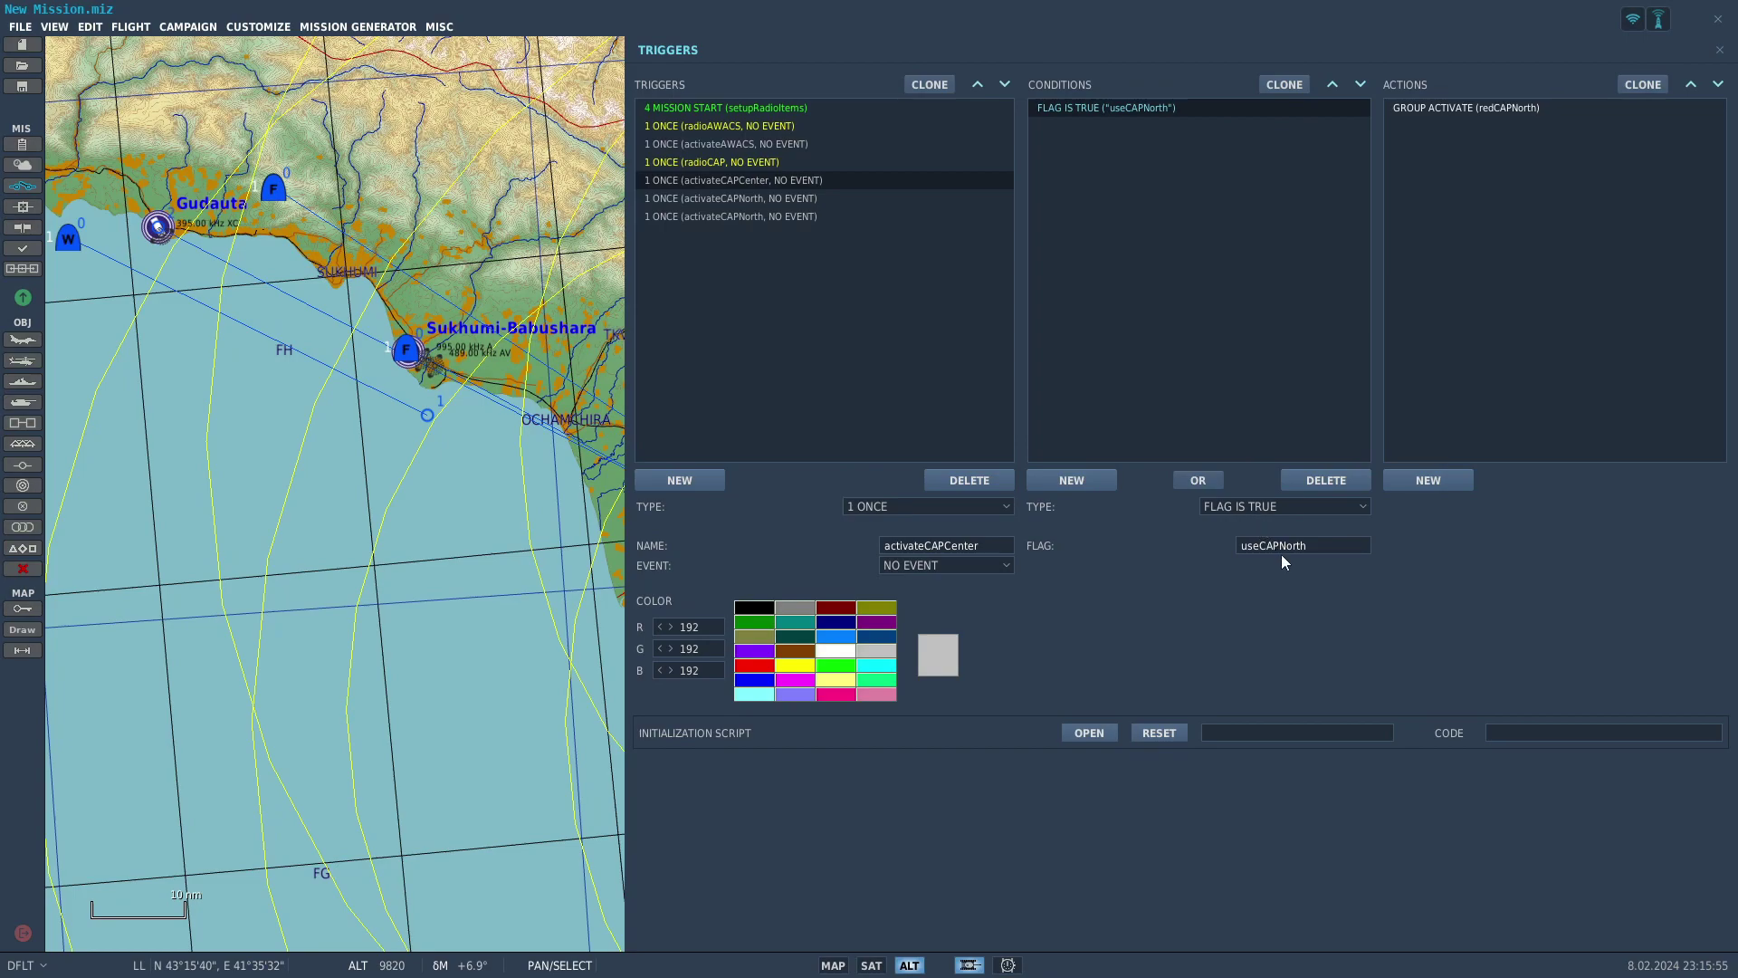
text(Center)
click(1485, 178)
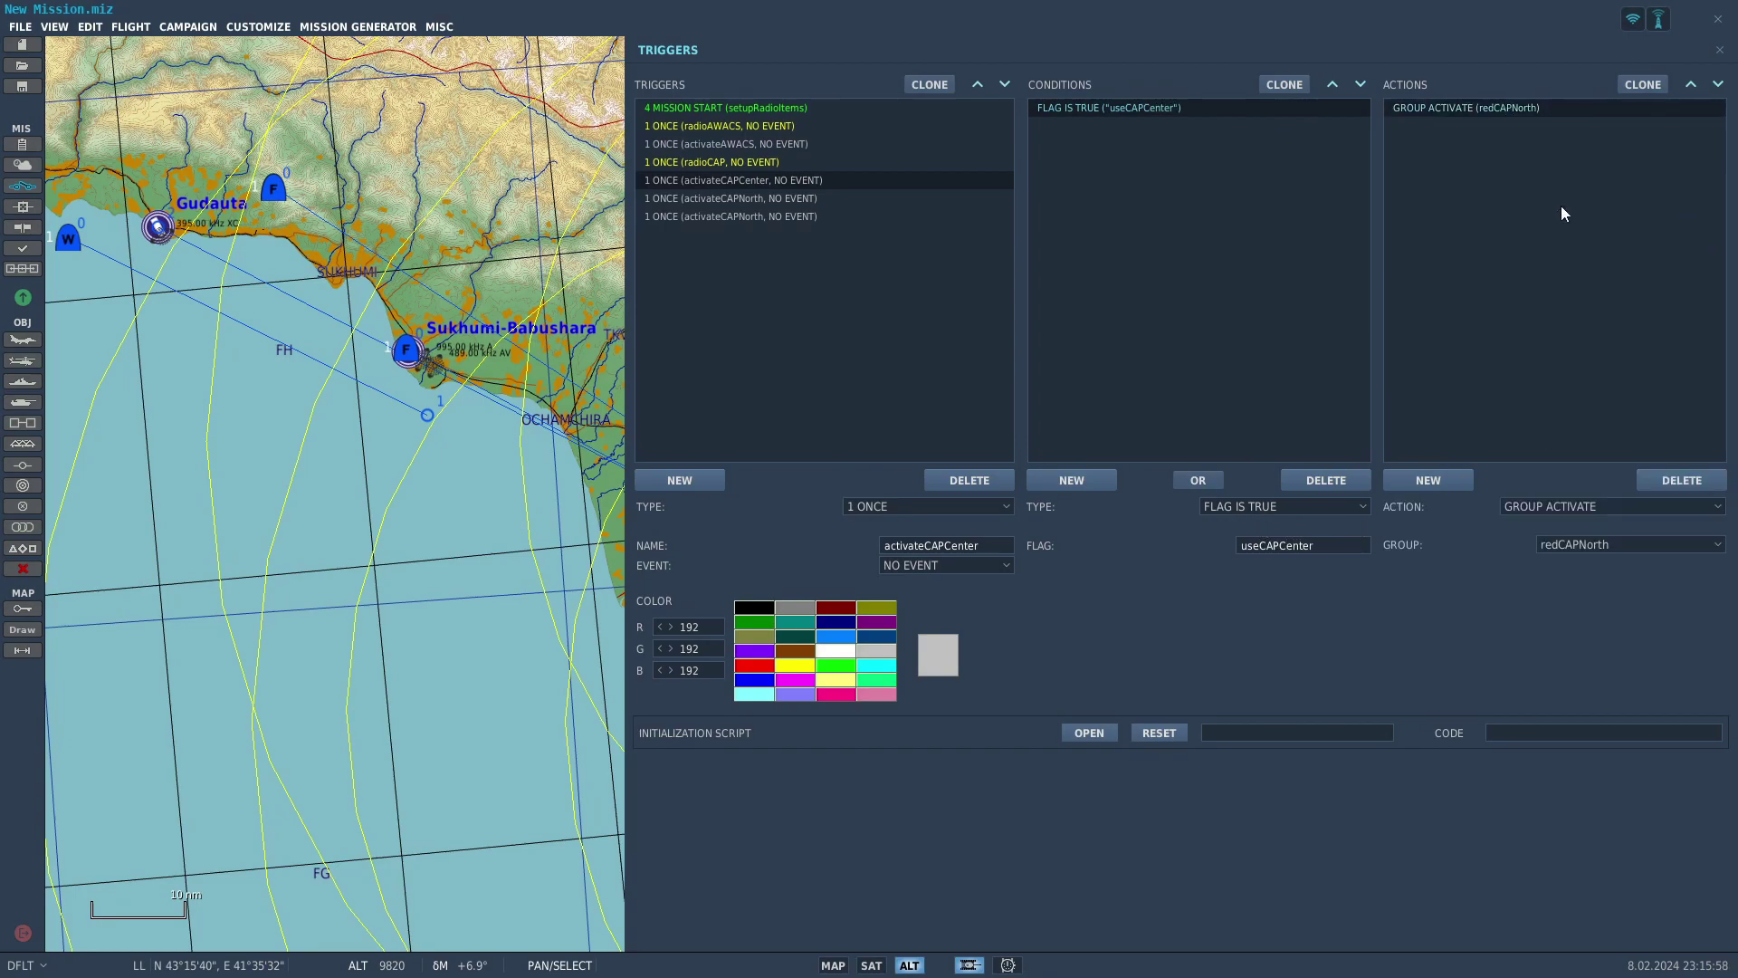
click(1583, 545)
click(1629, 708)
Move activateCAPNorth above activateCAPCenter in the trigger list
click(786, 196)
click(779, 215)
click(804, 197)
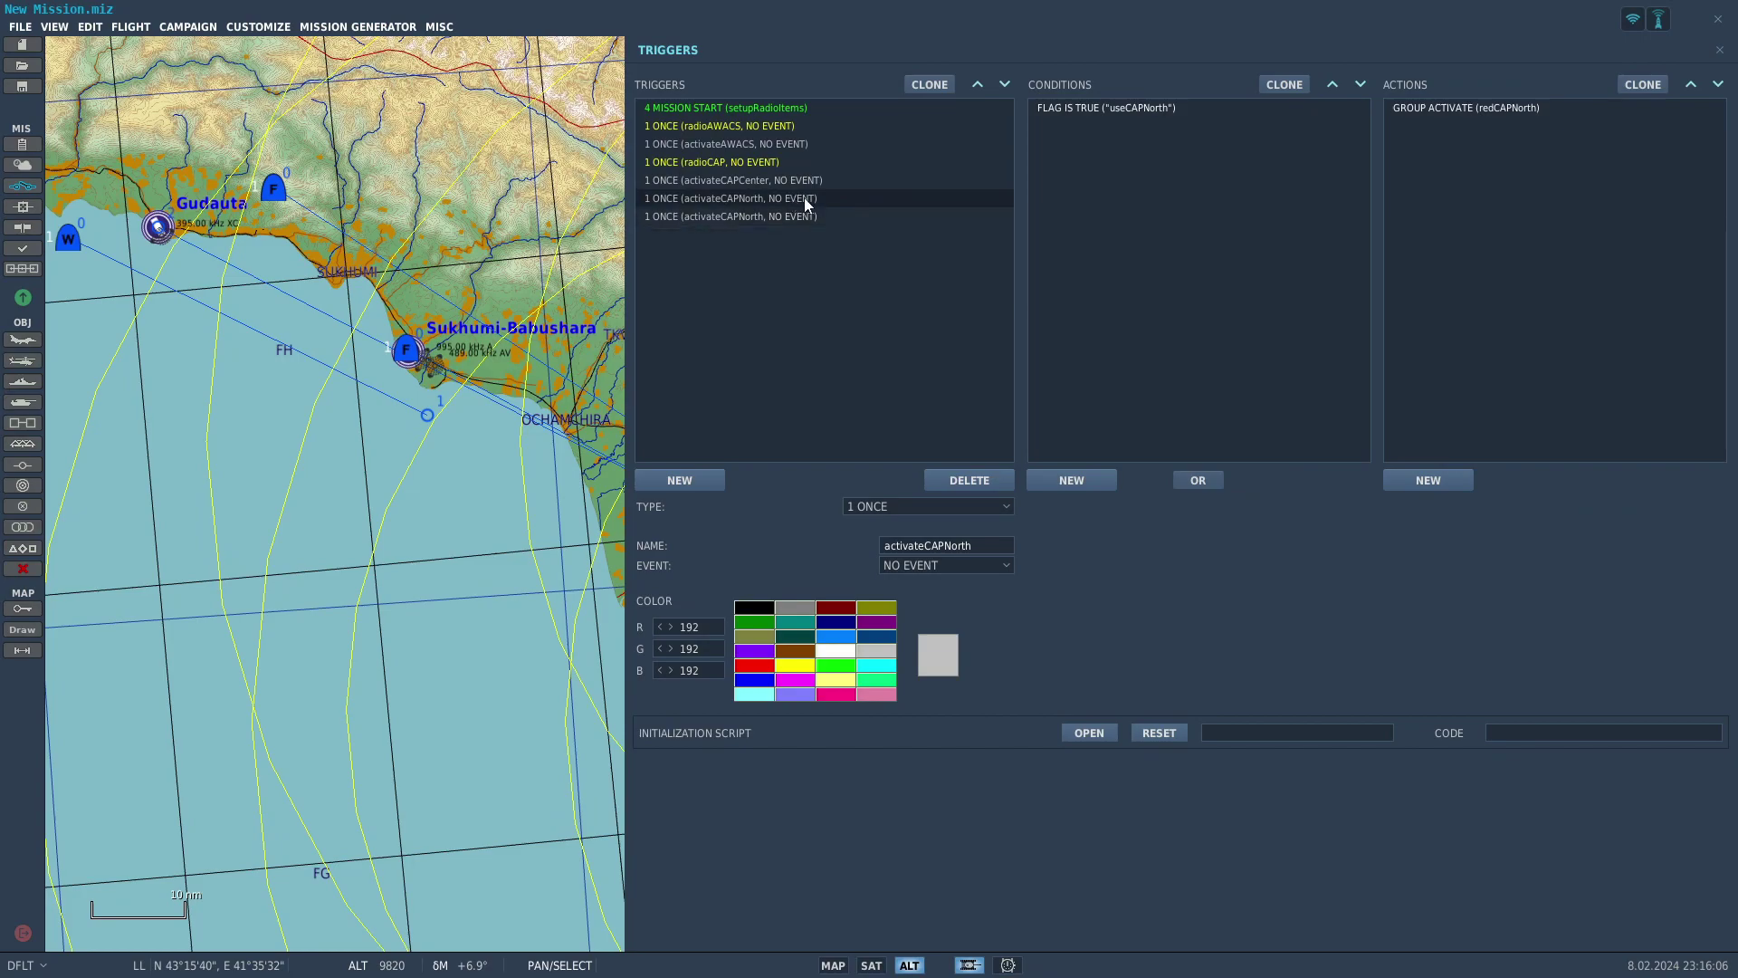
click(978, 84)
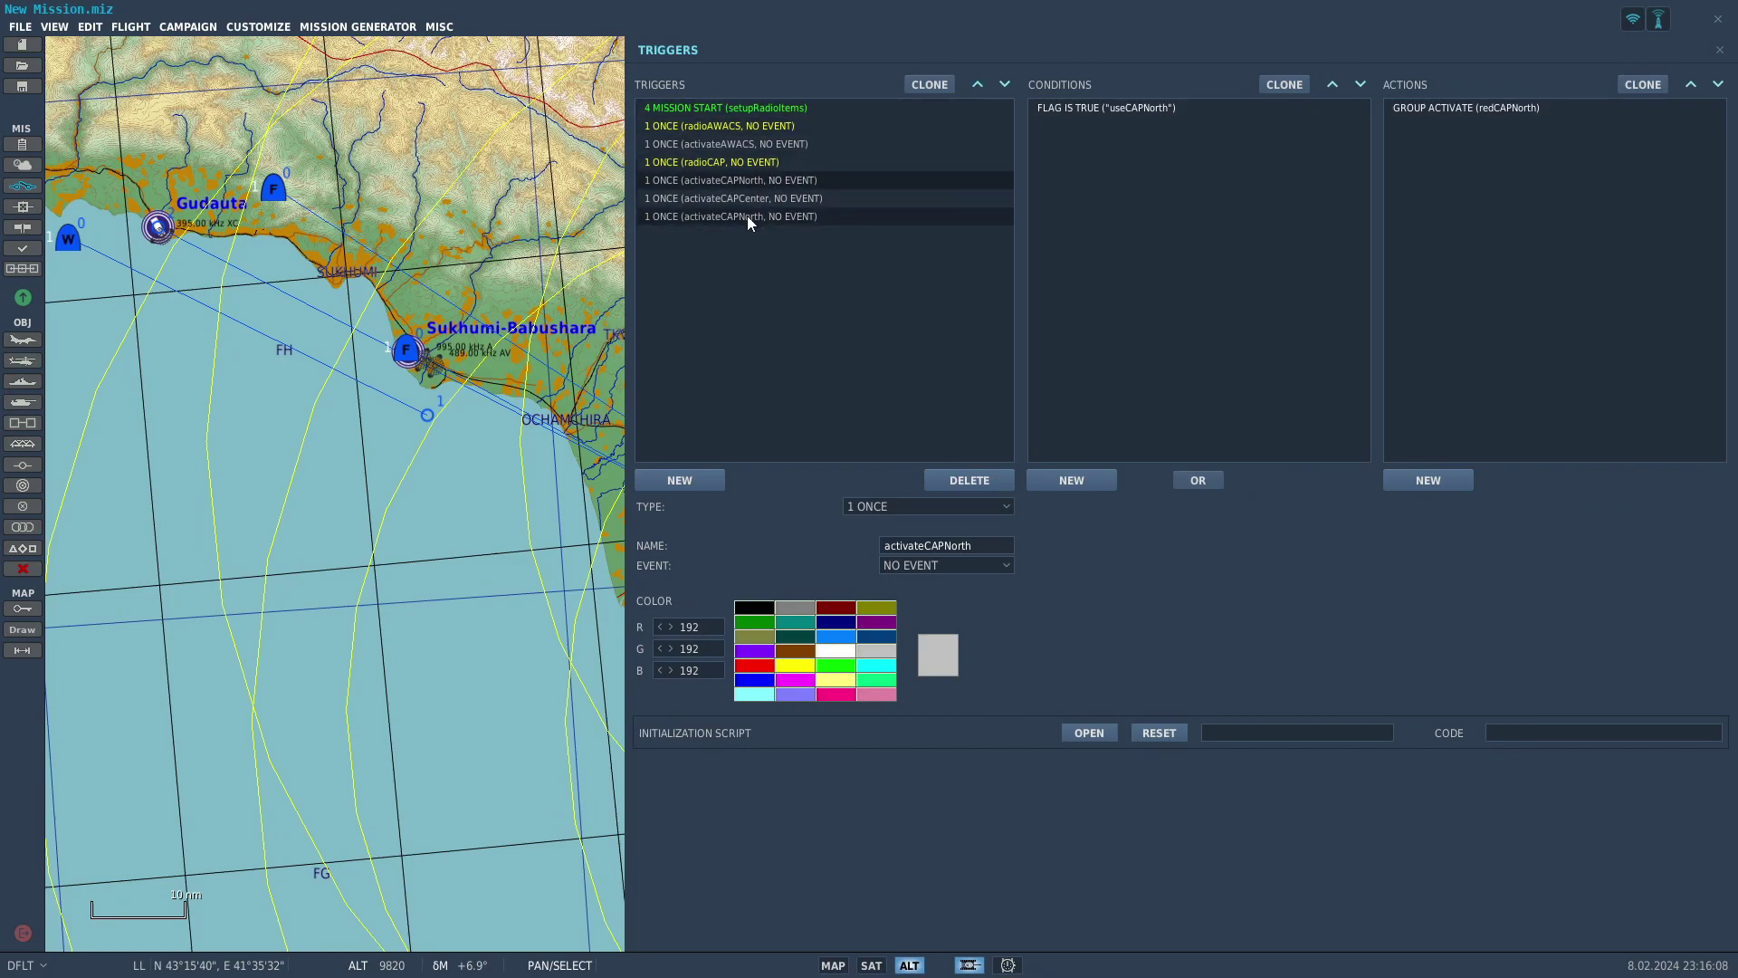
Set up activateCAPSouth with flag useCAPSouth and group redCAPSouth
click(747, 216)
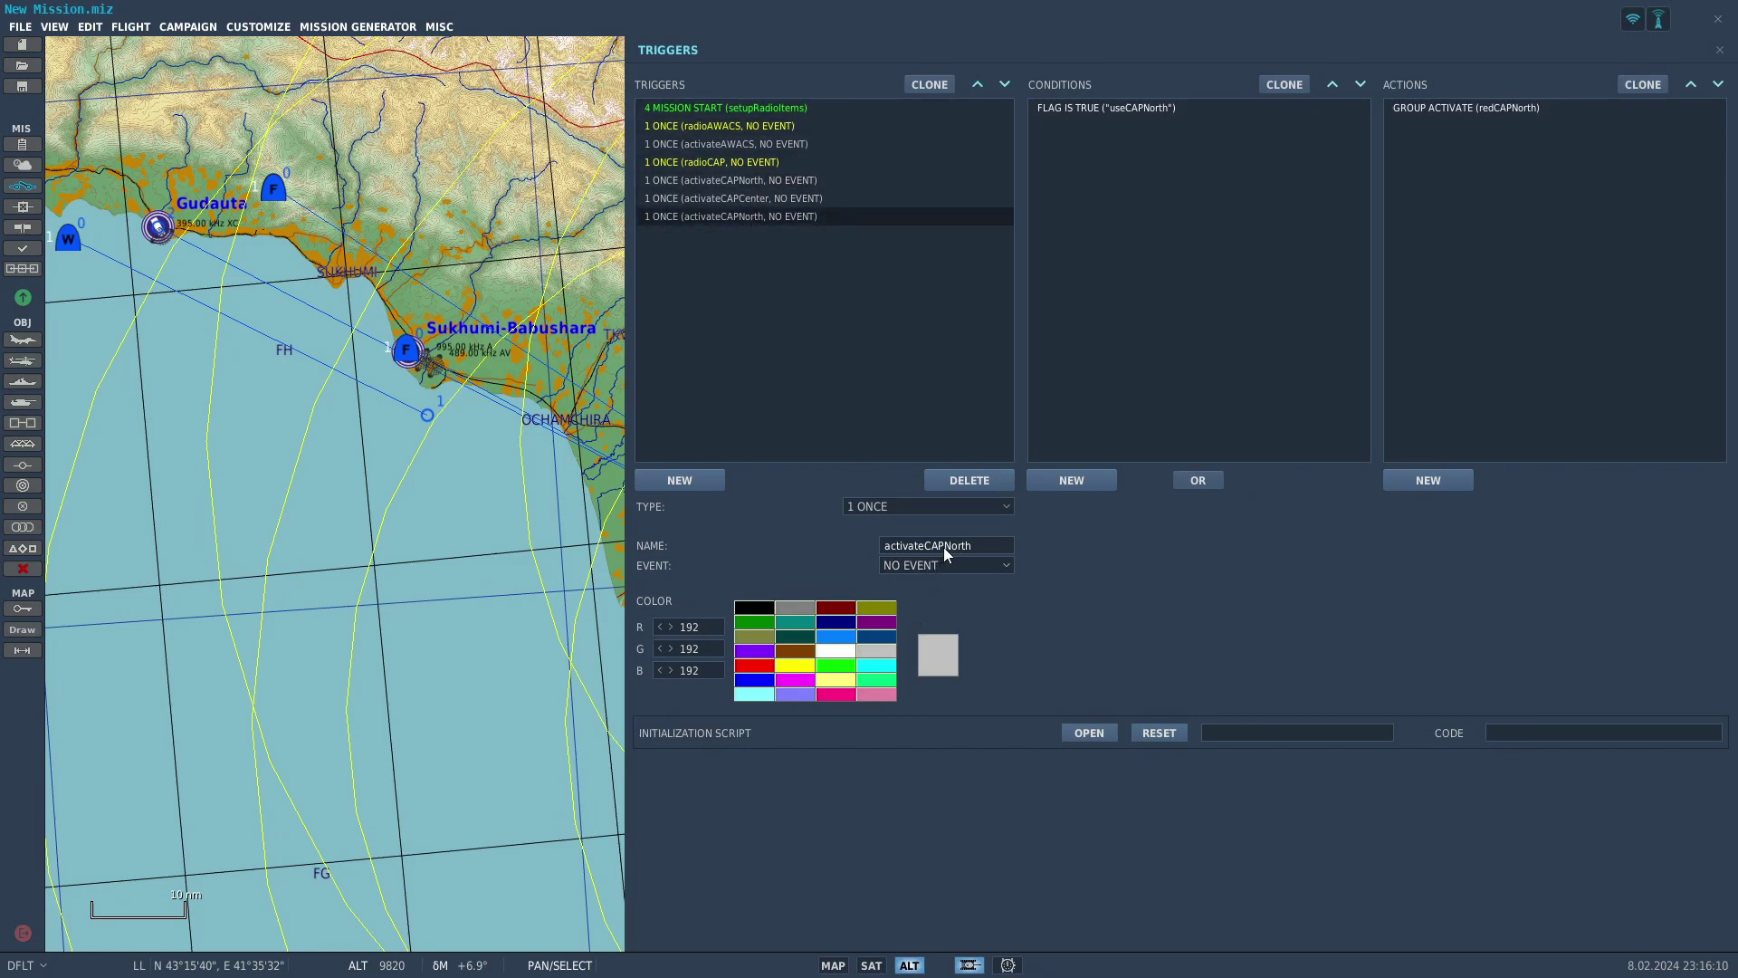
text(South)
click(1177, 112)
drag(1281, 546, 1372, 545)
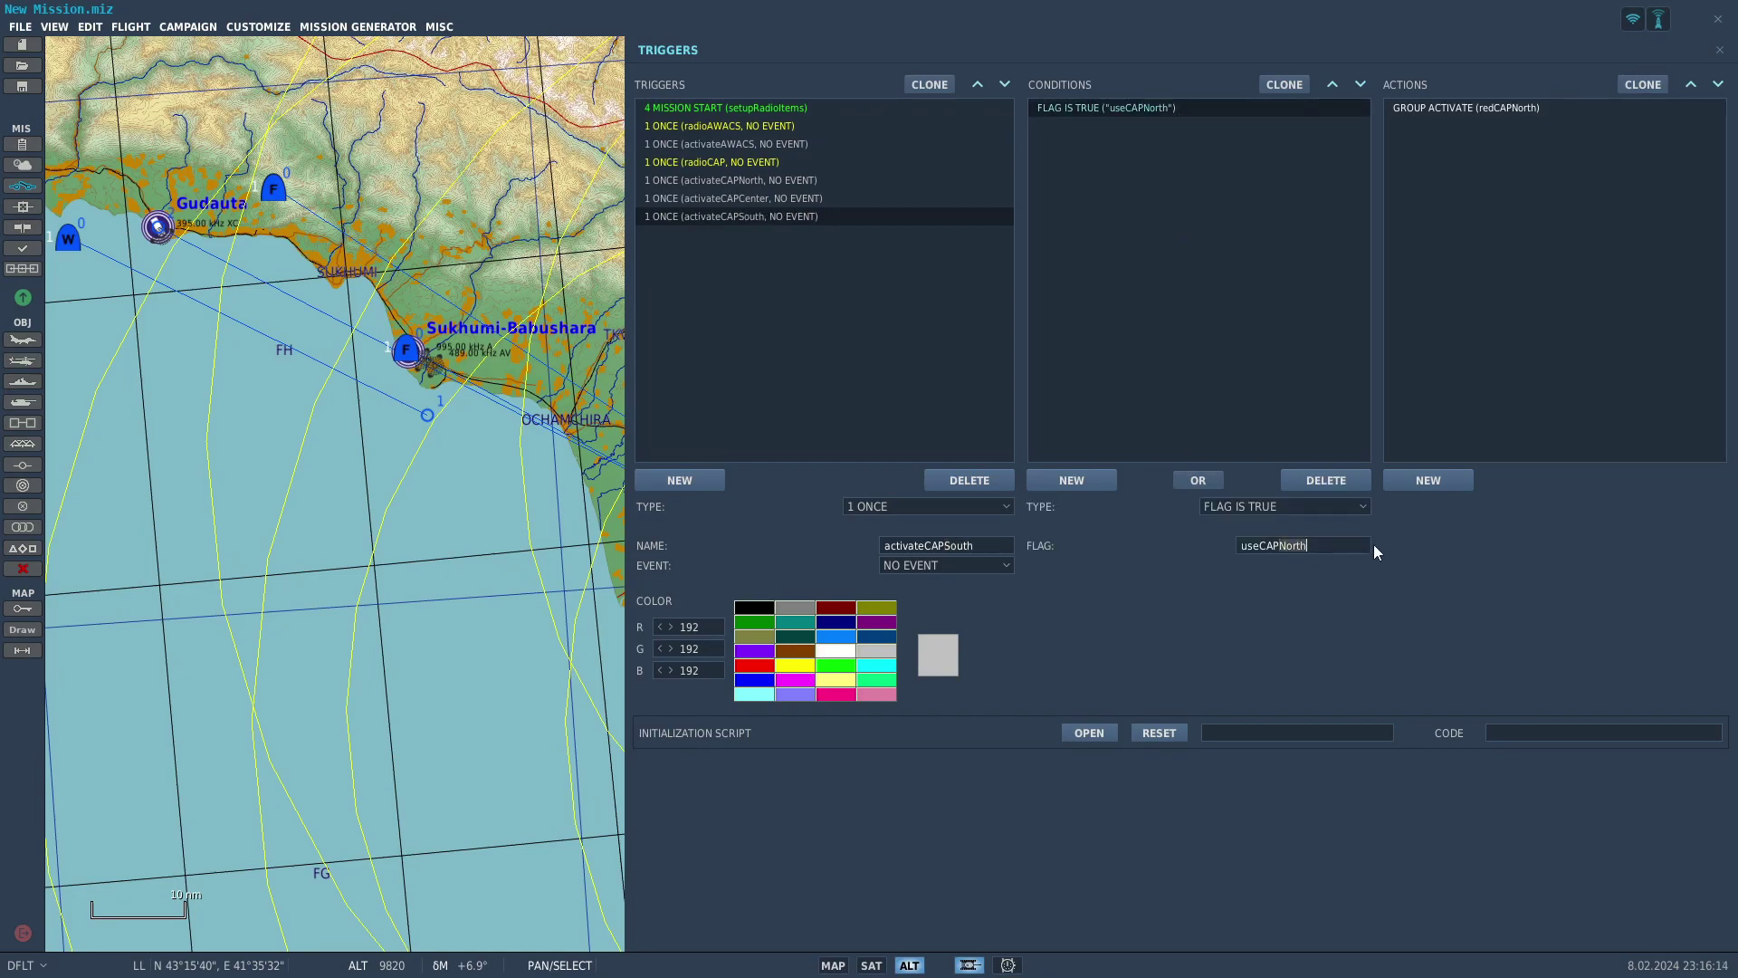
text(South)
click(1517, 107)
click(1586, 543)
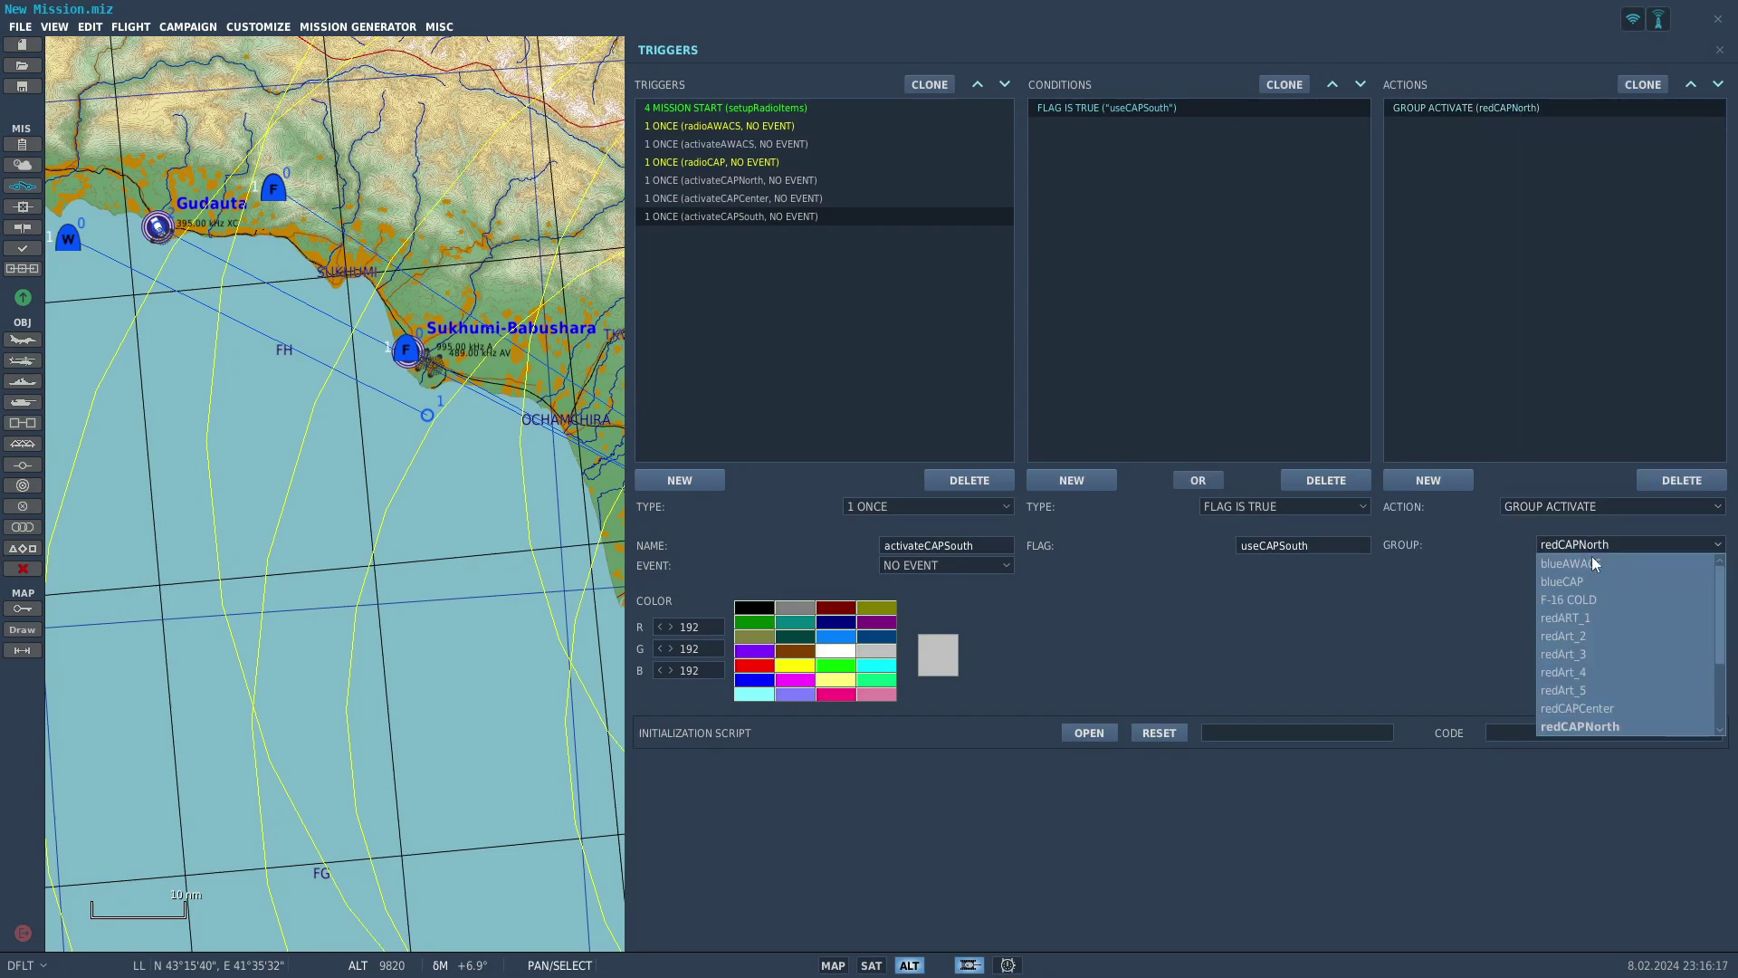
click(1610, 692)
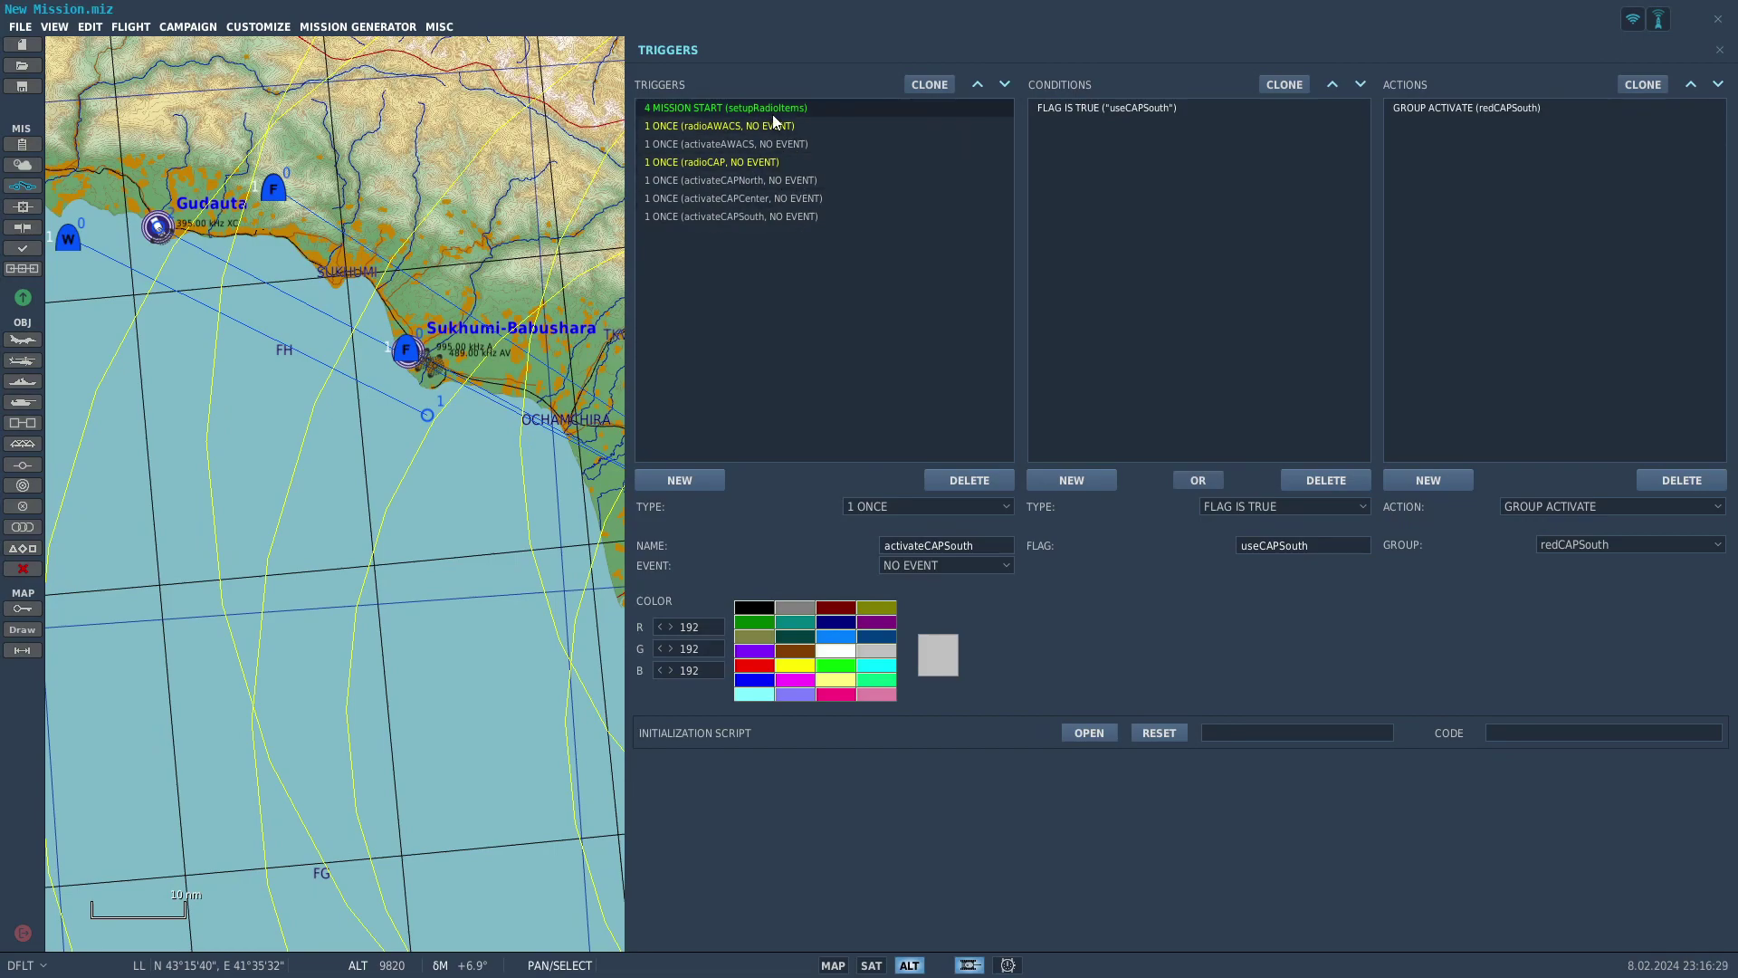
Review the setupRadioItems trigger's 'activate AWACS' radio item
click(740, 108)
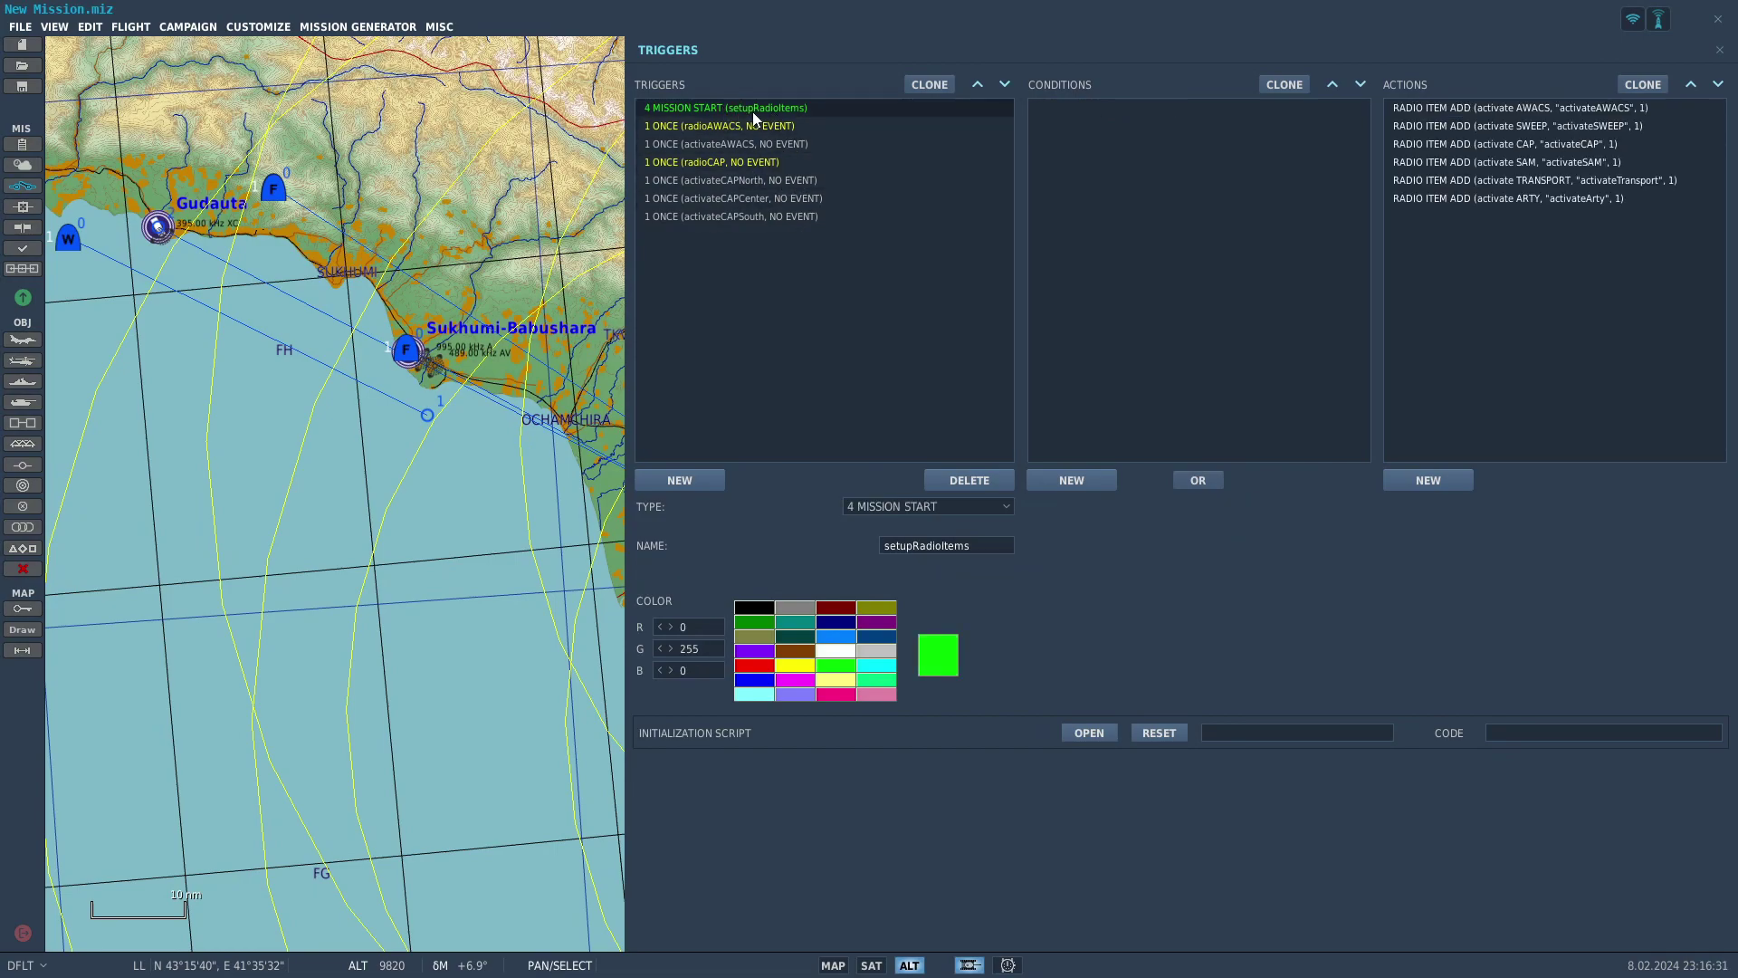
click(1466, 109)
drag(1626, 543, 1539, 545)
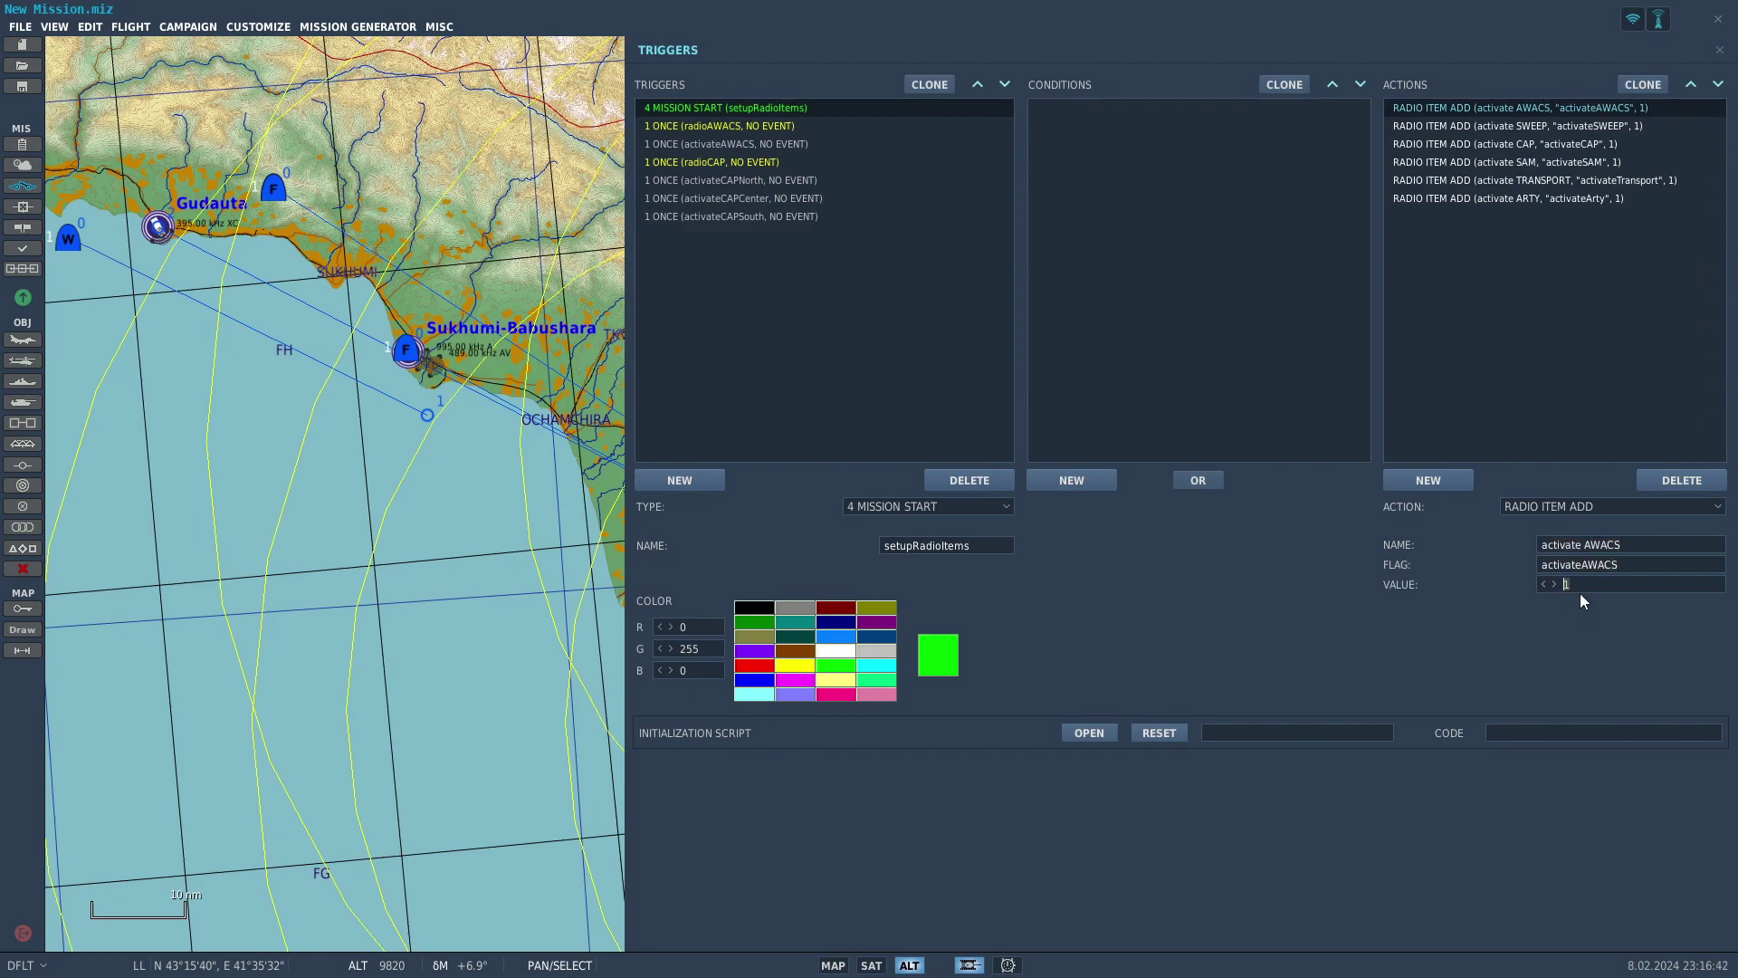
Review radioCAP's activateCAP condition, radio item removal and random CAP flag actions
click(717, 125)
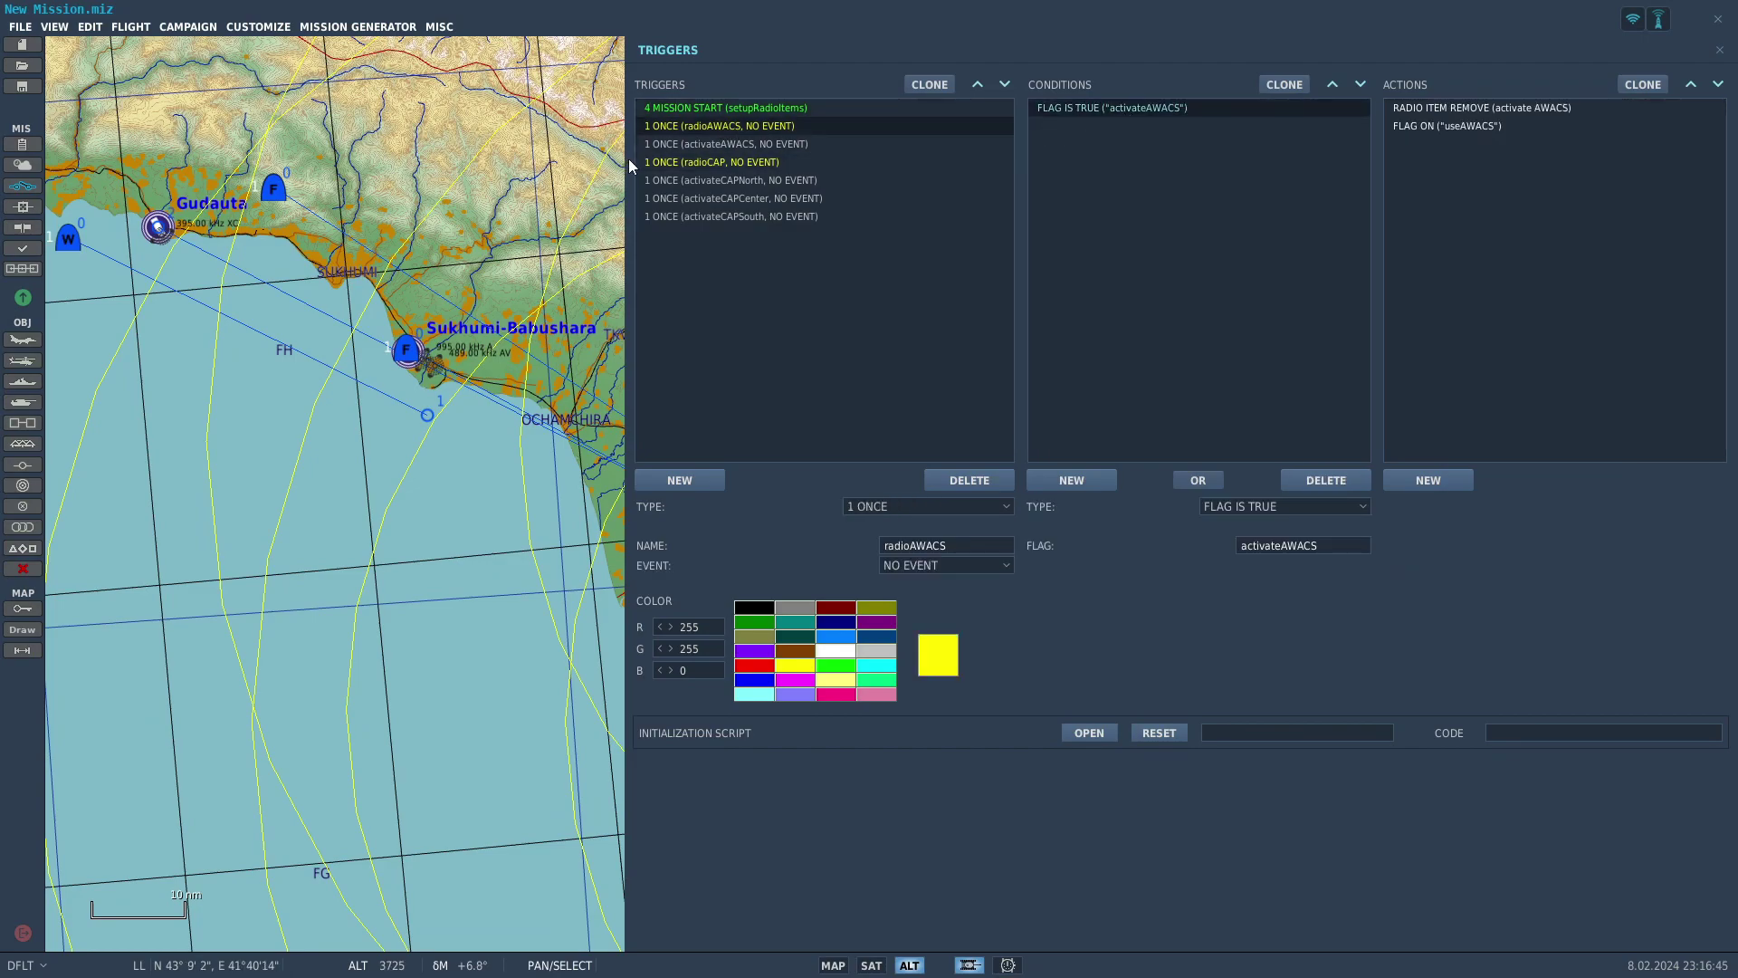
click(781, 162)
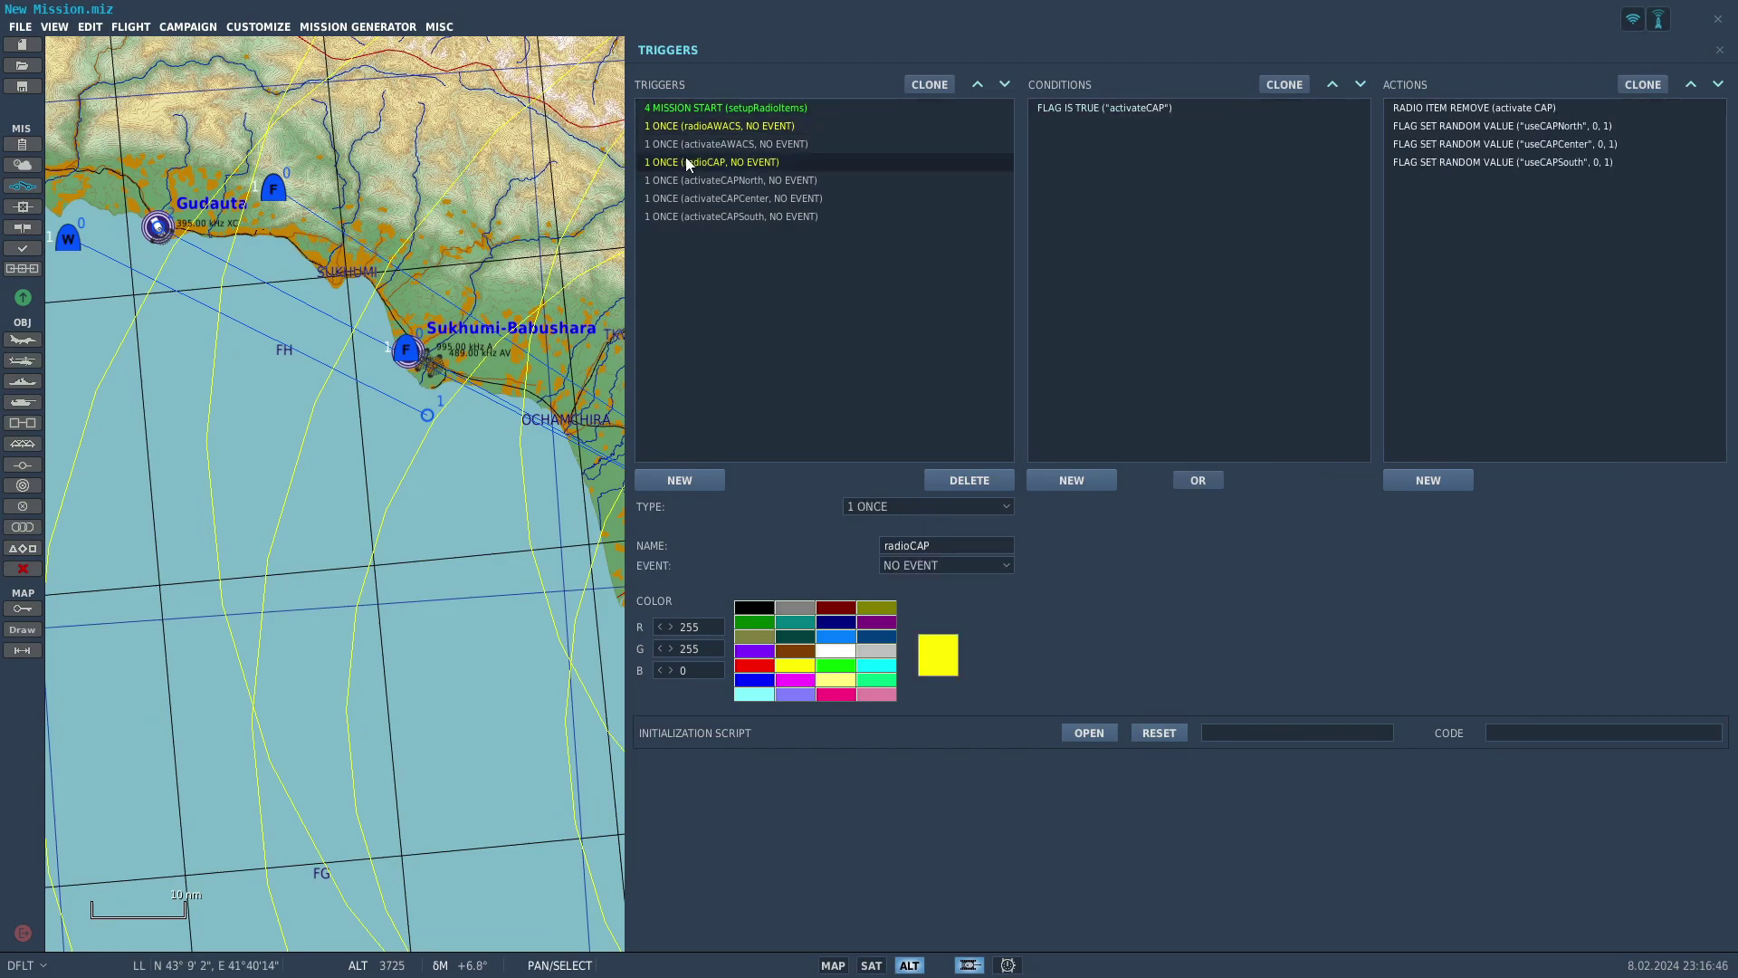
click(1153, 107)
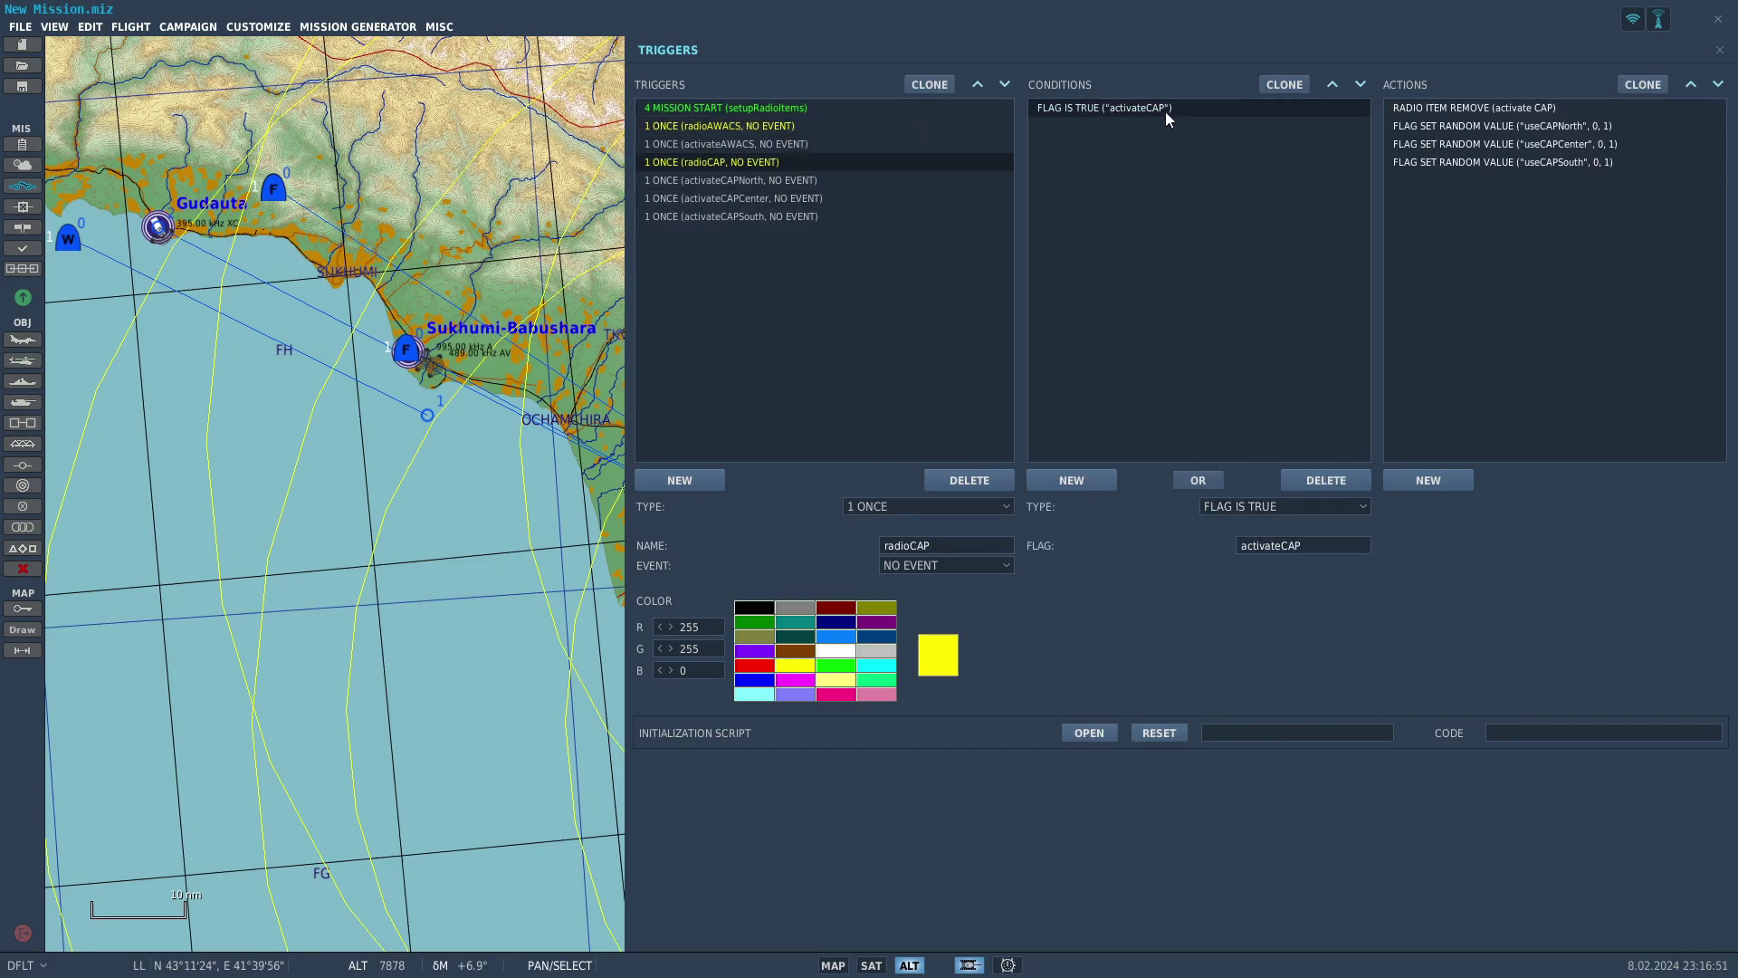
click(1529, 107)
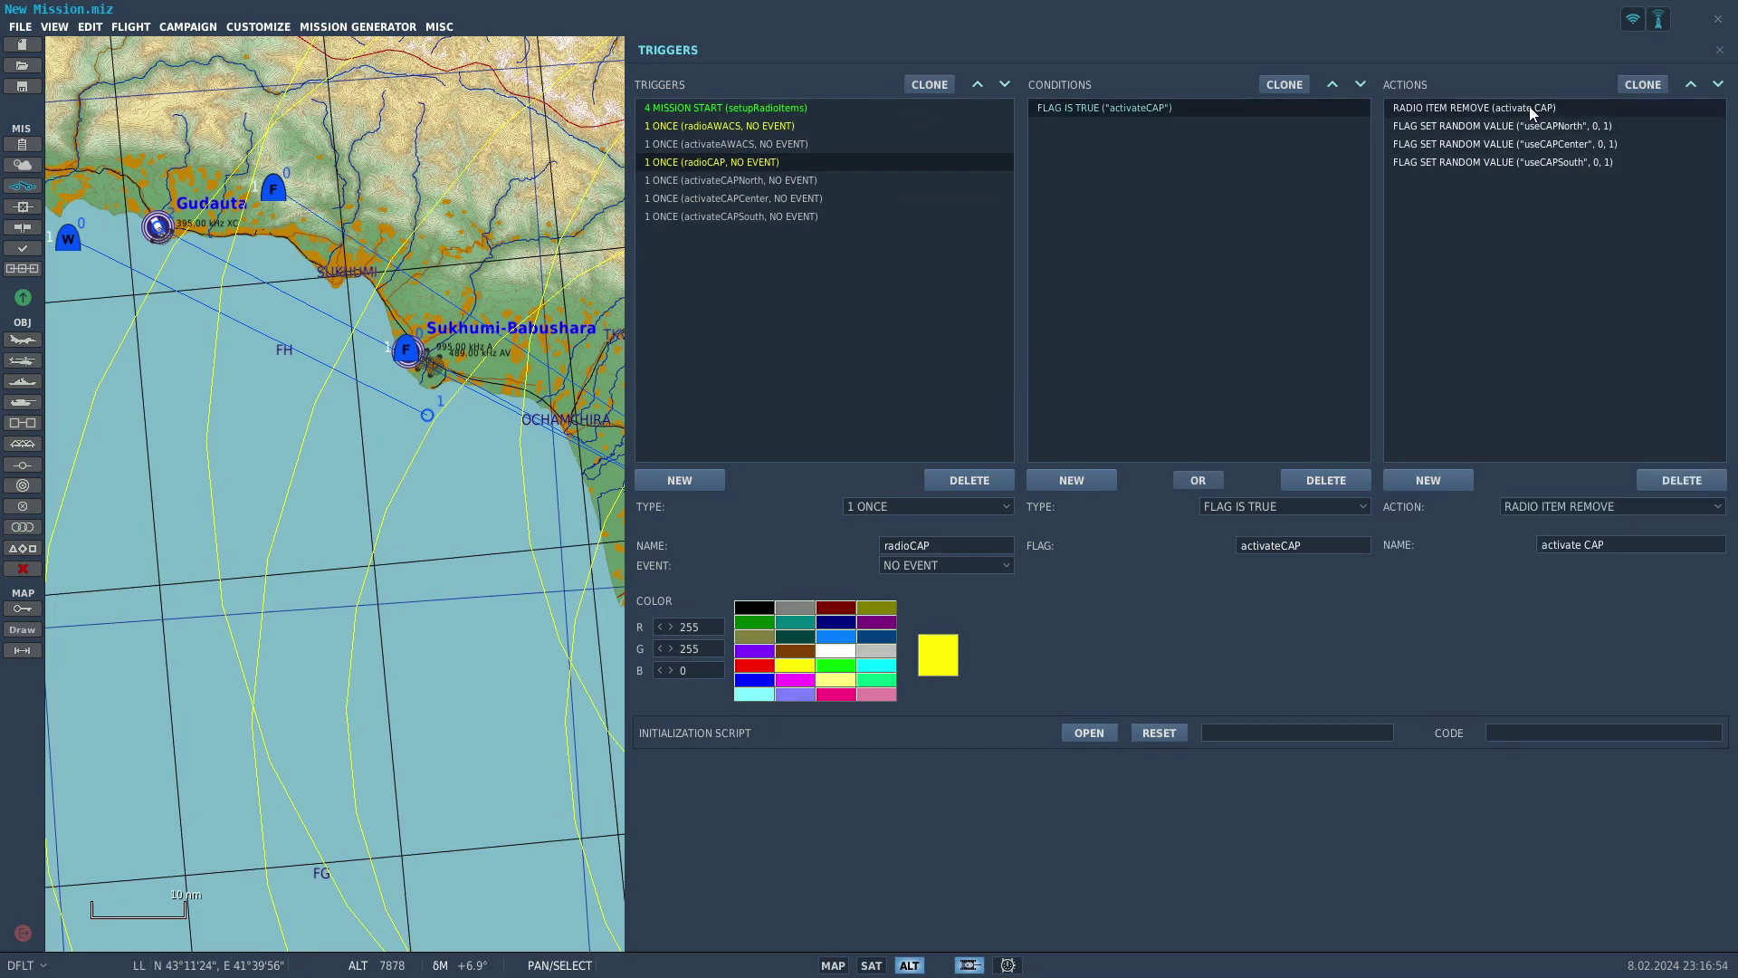
click(1495, 144)
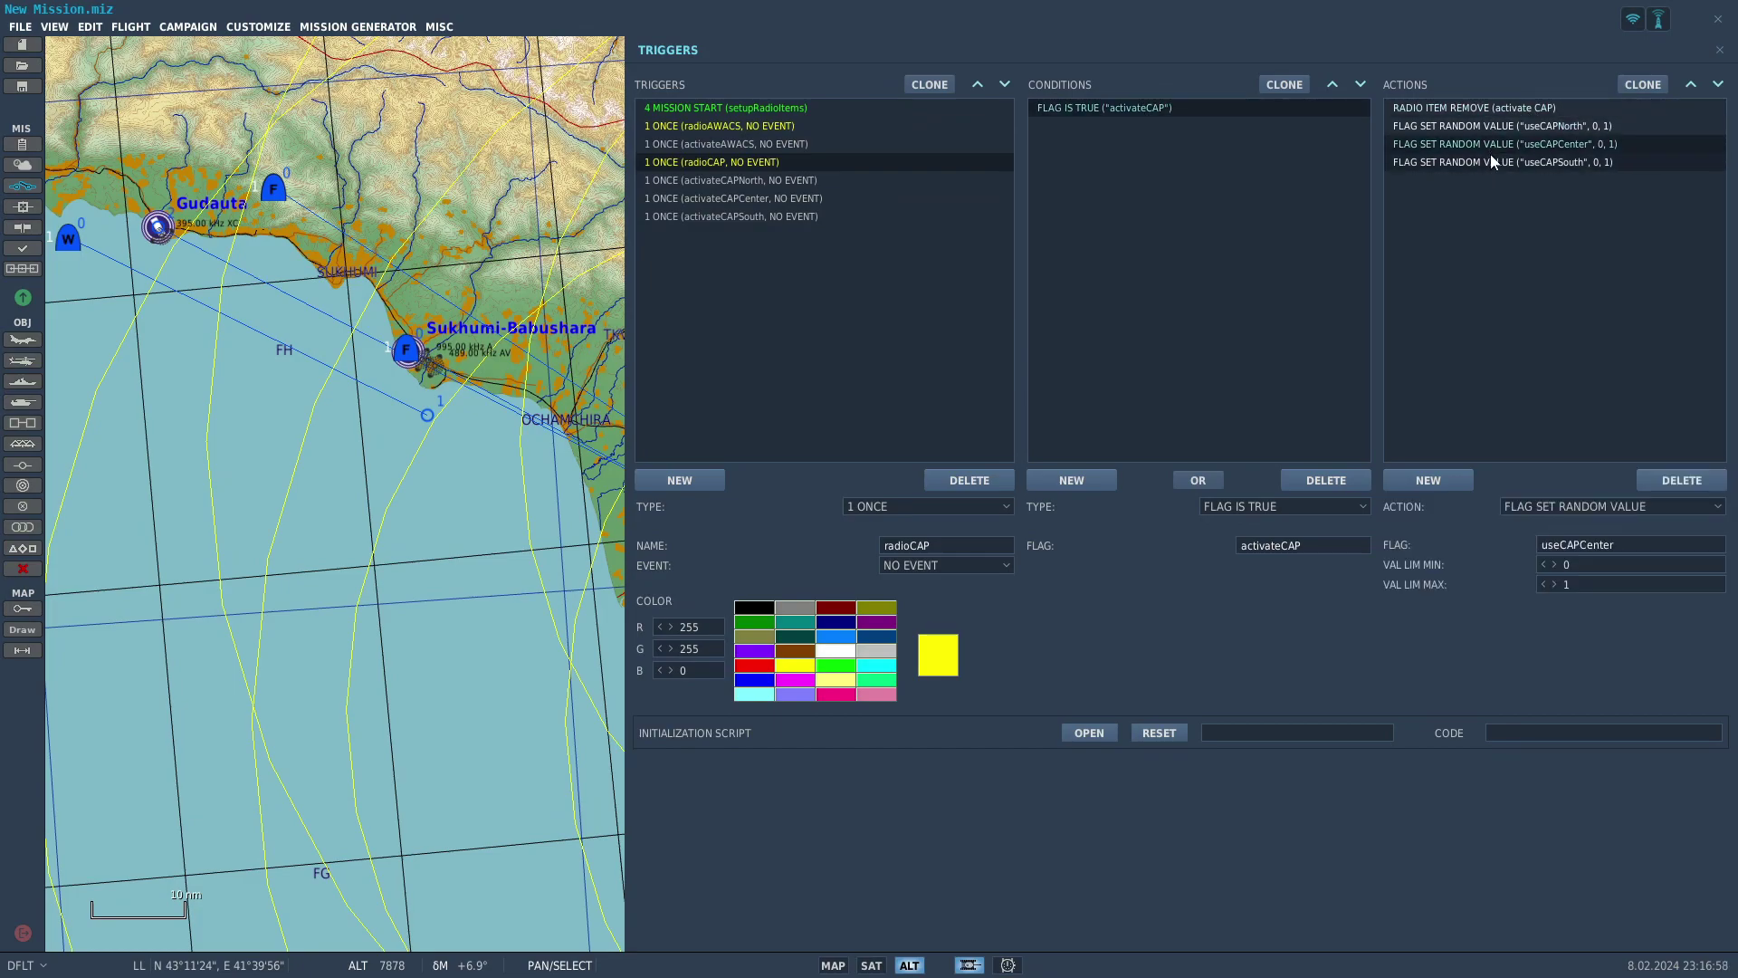
click(1496, 128)
click(1495, 127)
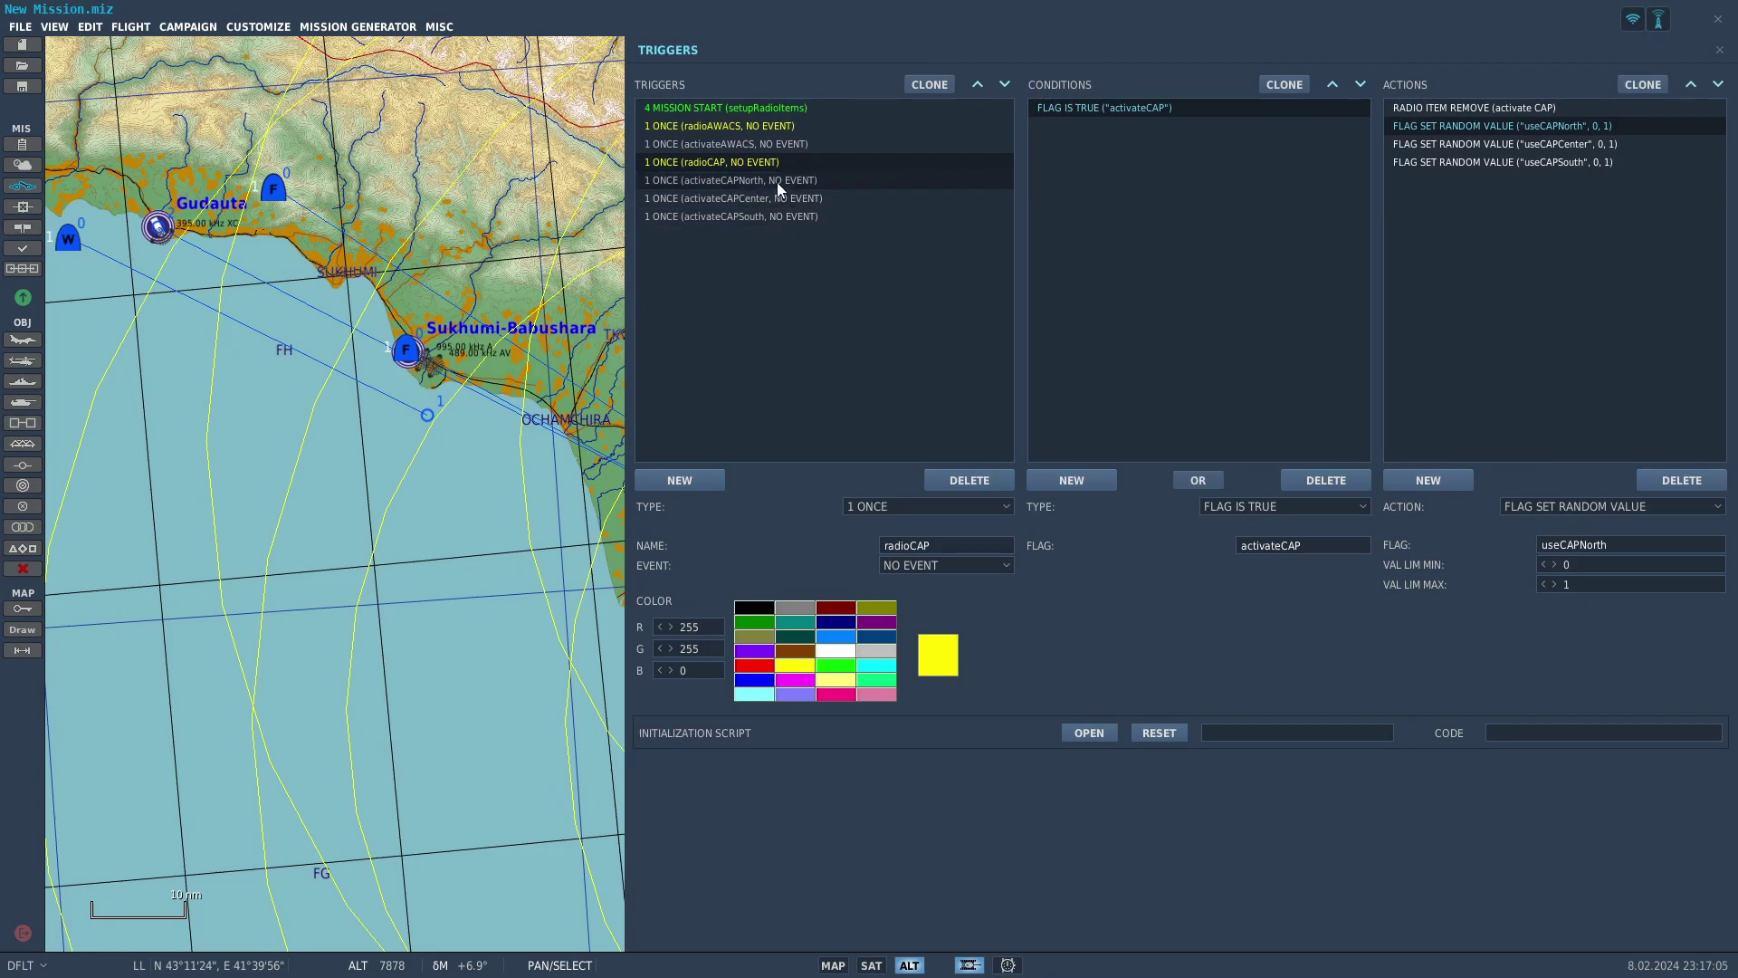
click(725, 180)
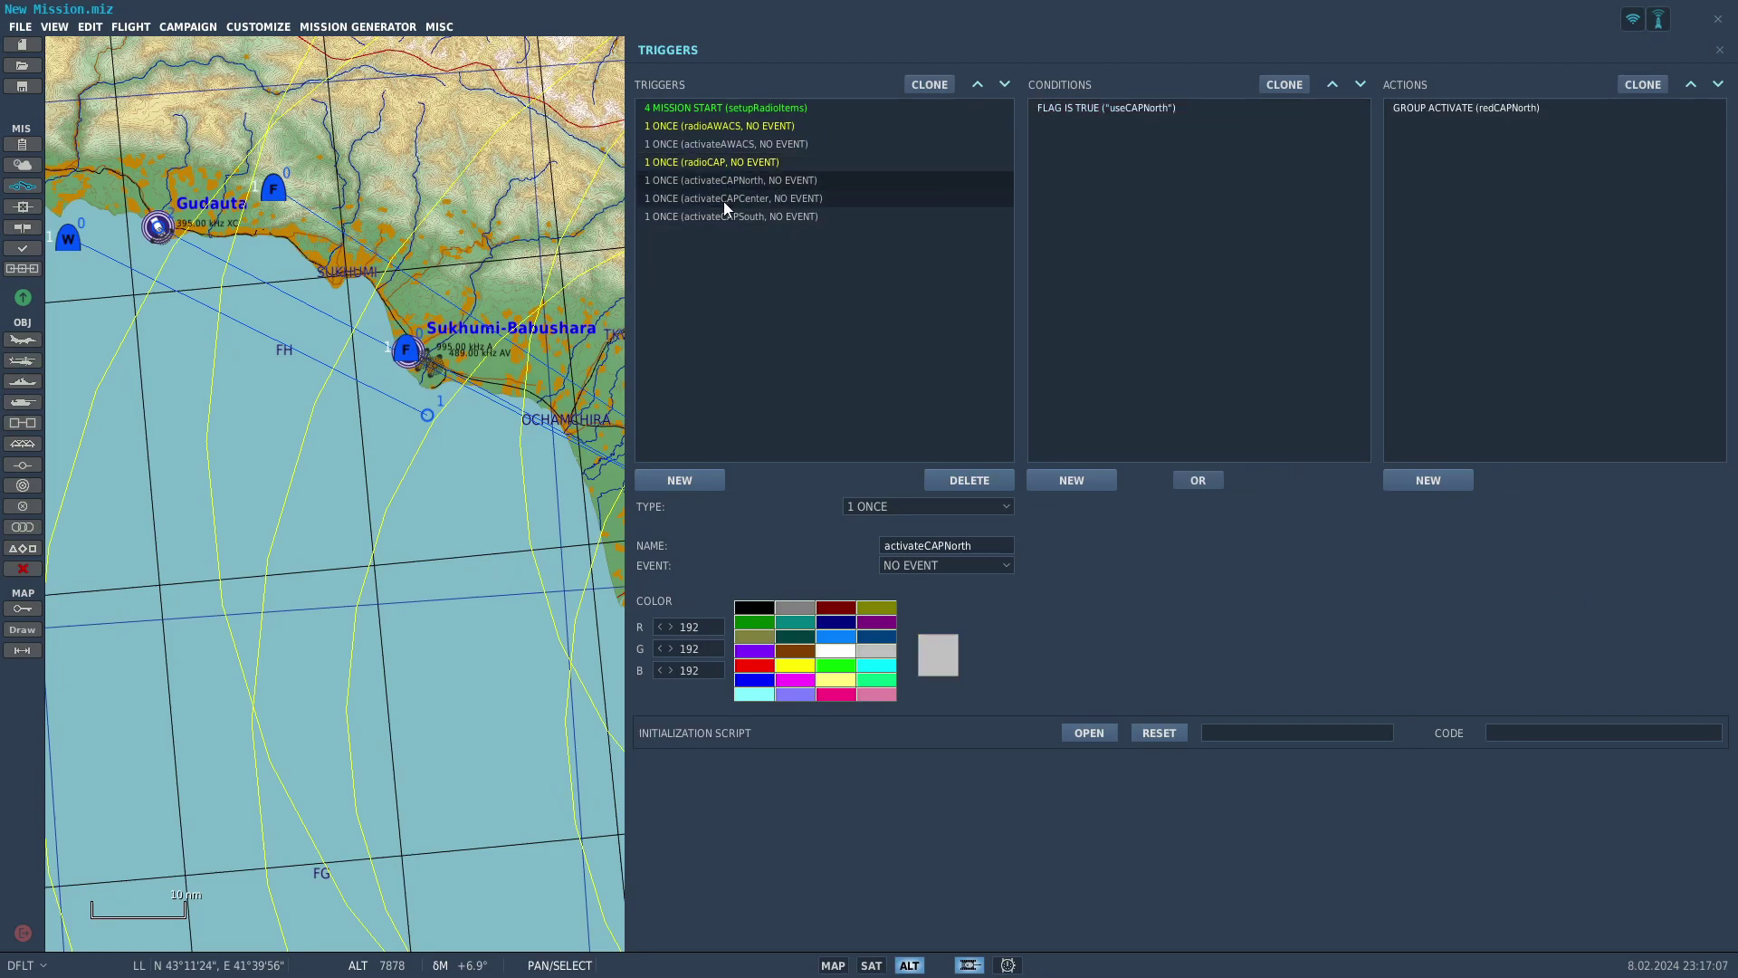
click(722, 214)
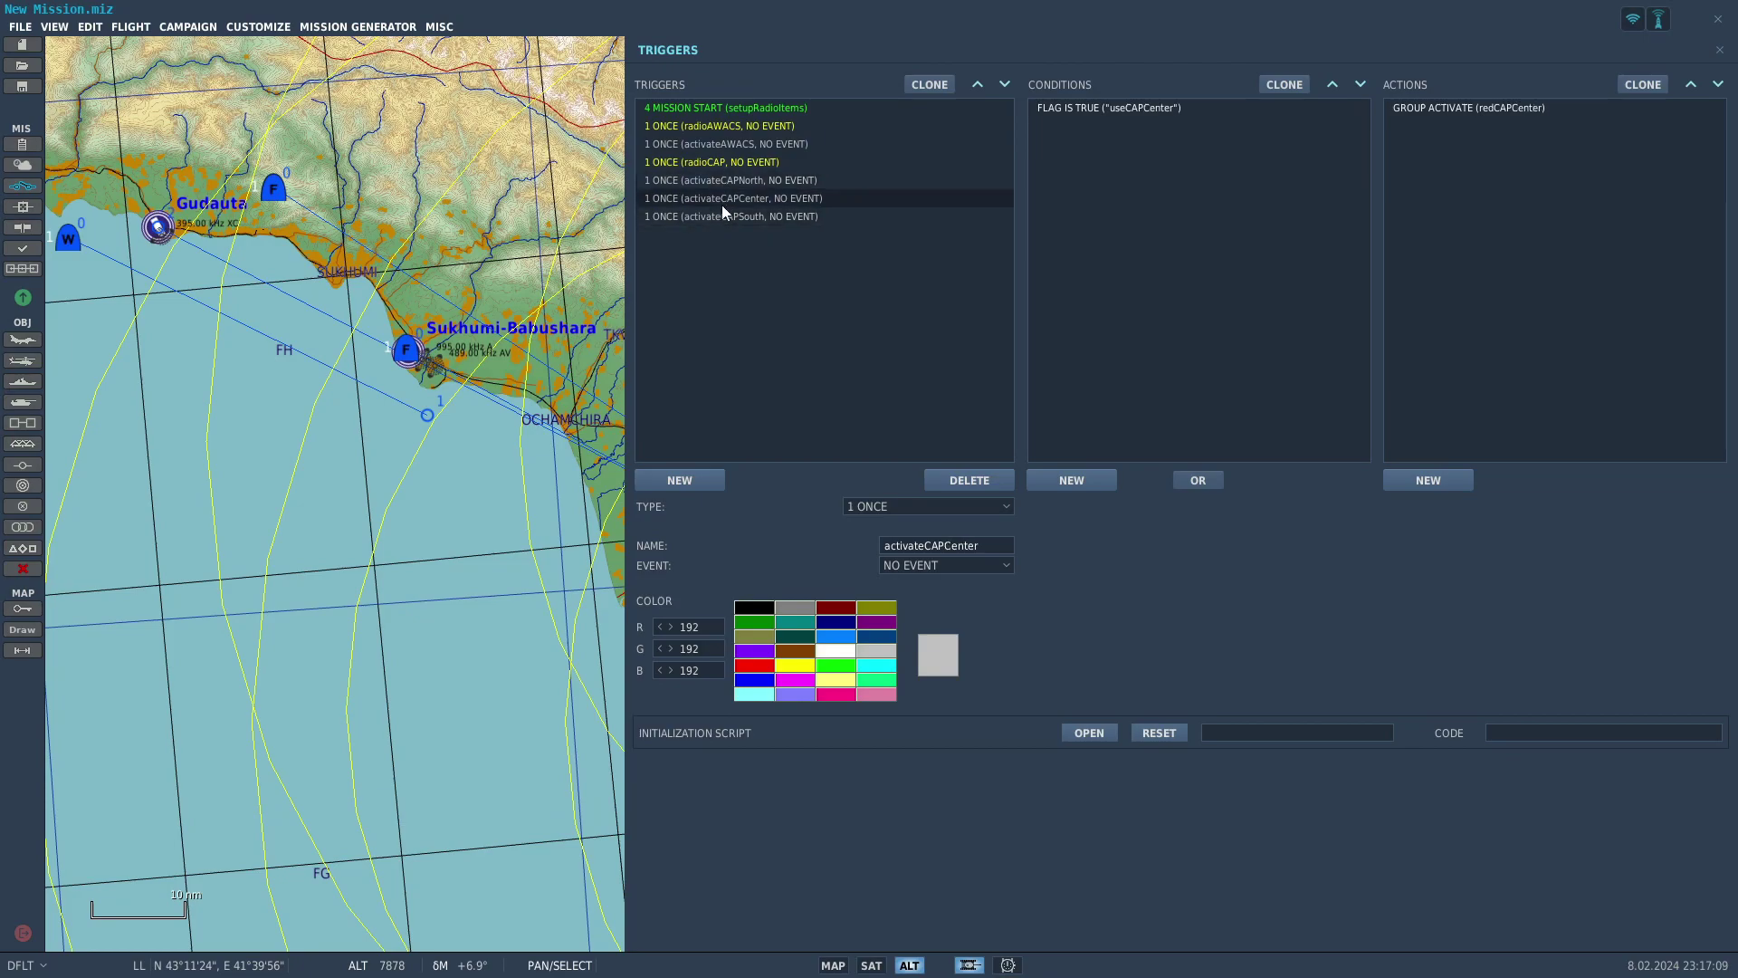
click(724, 185)
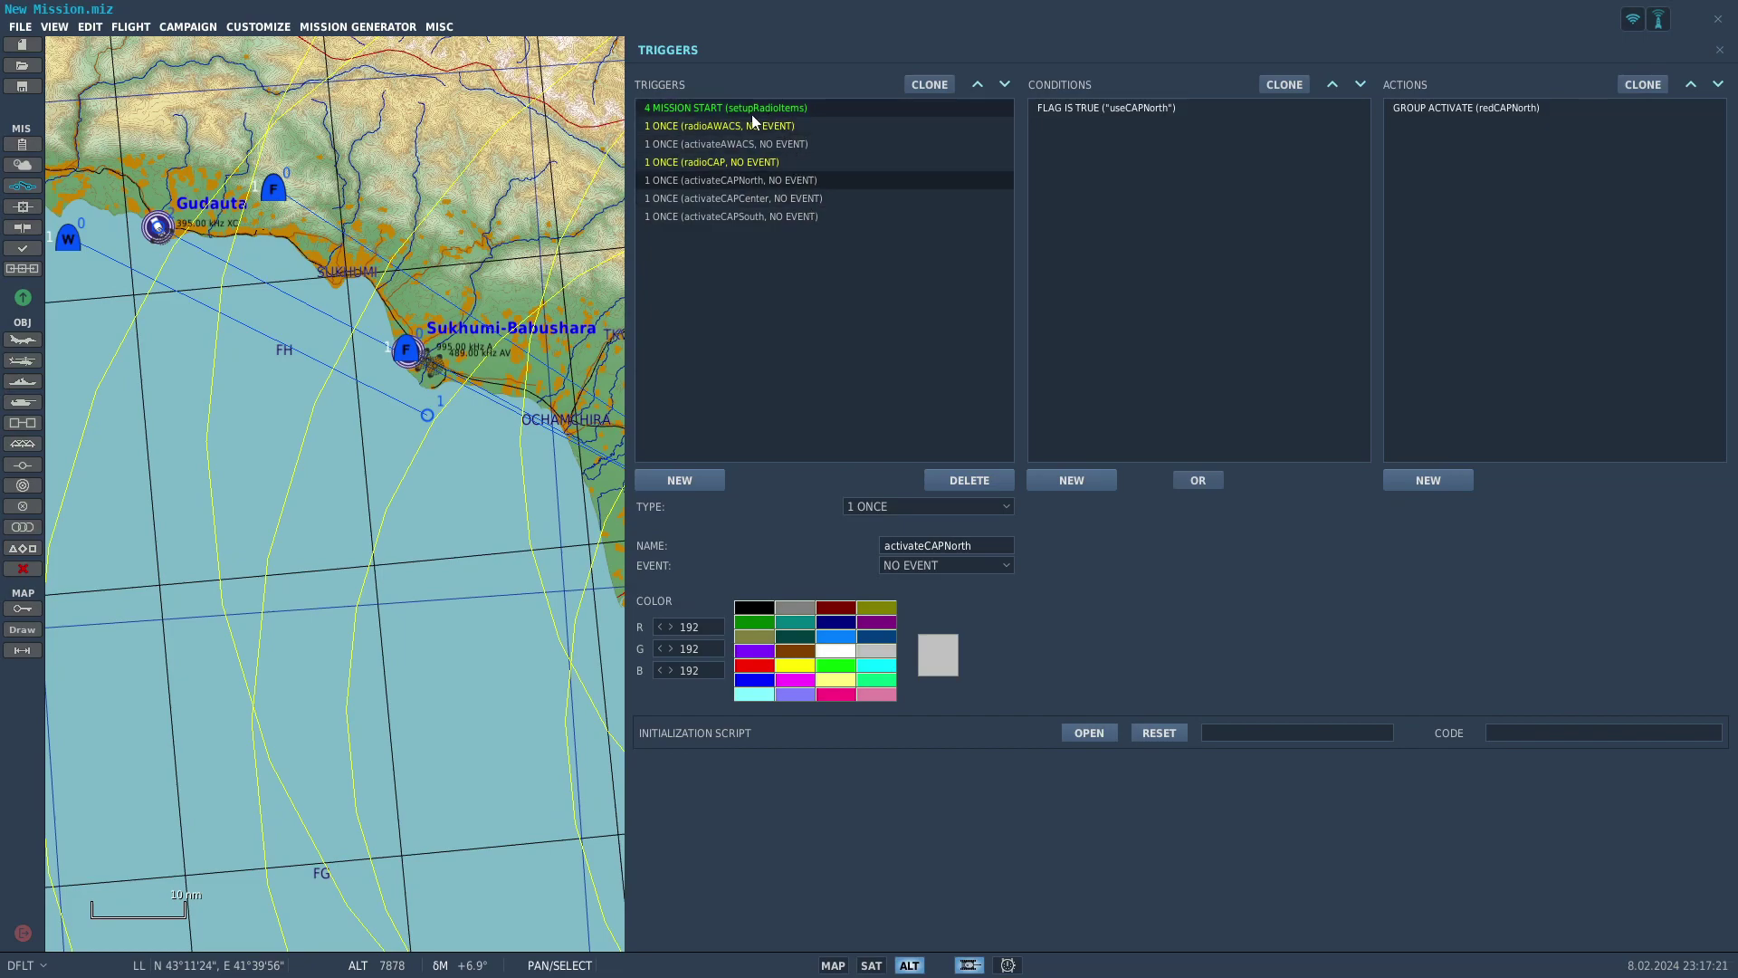
click(714, 129)
click(707, 142)
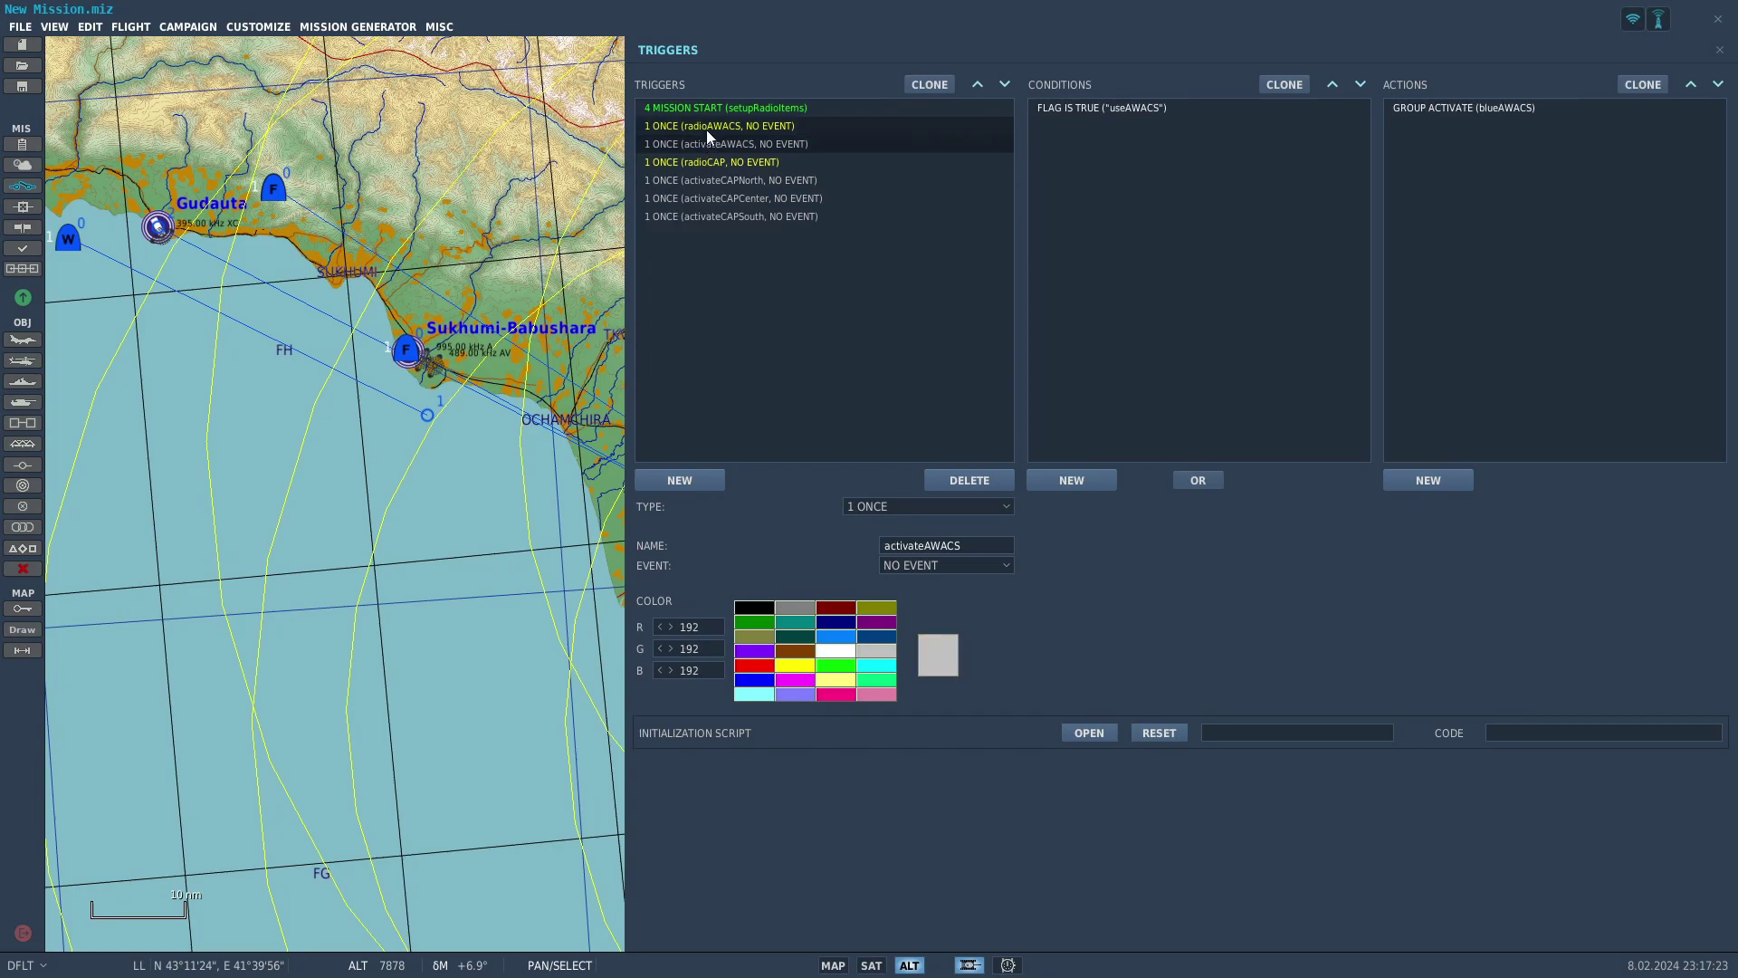
click(707, 130)
click(707, 143)
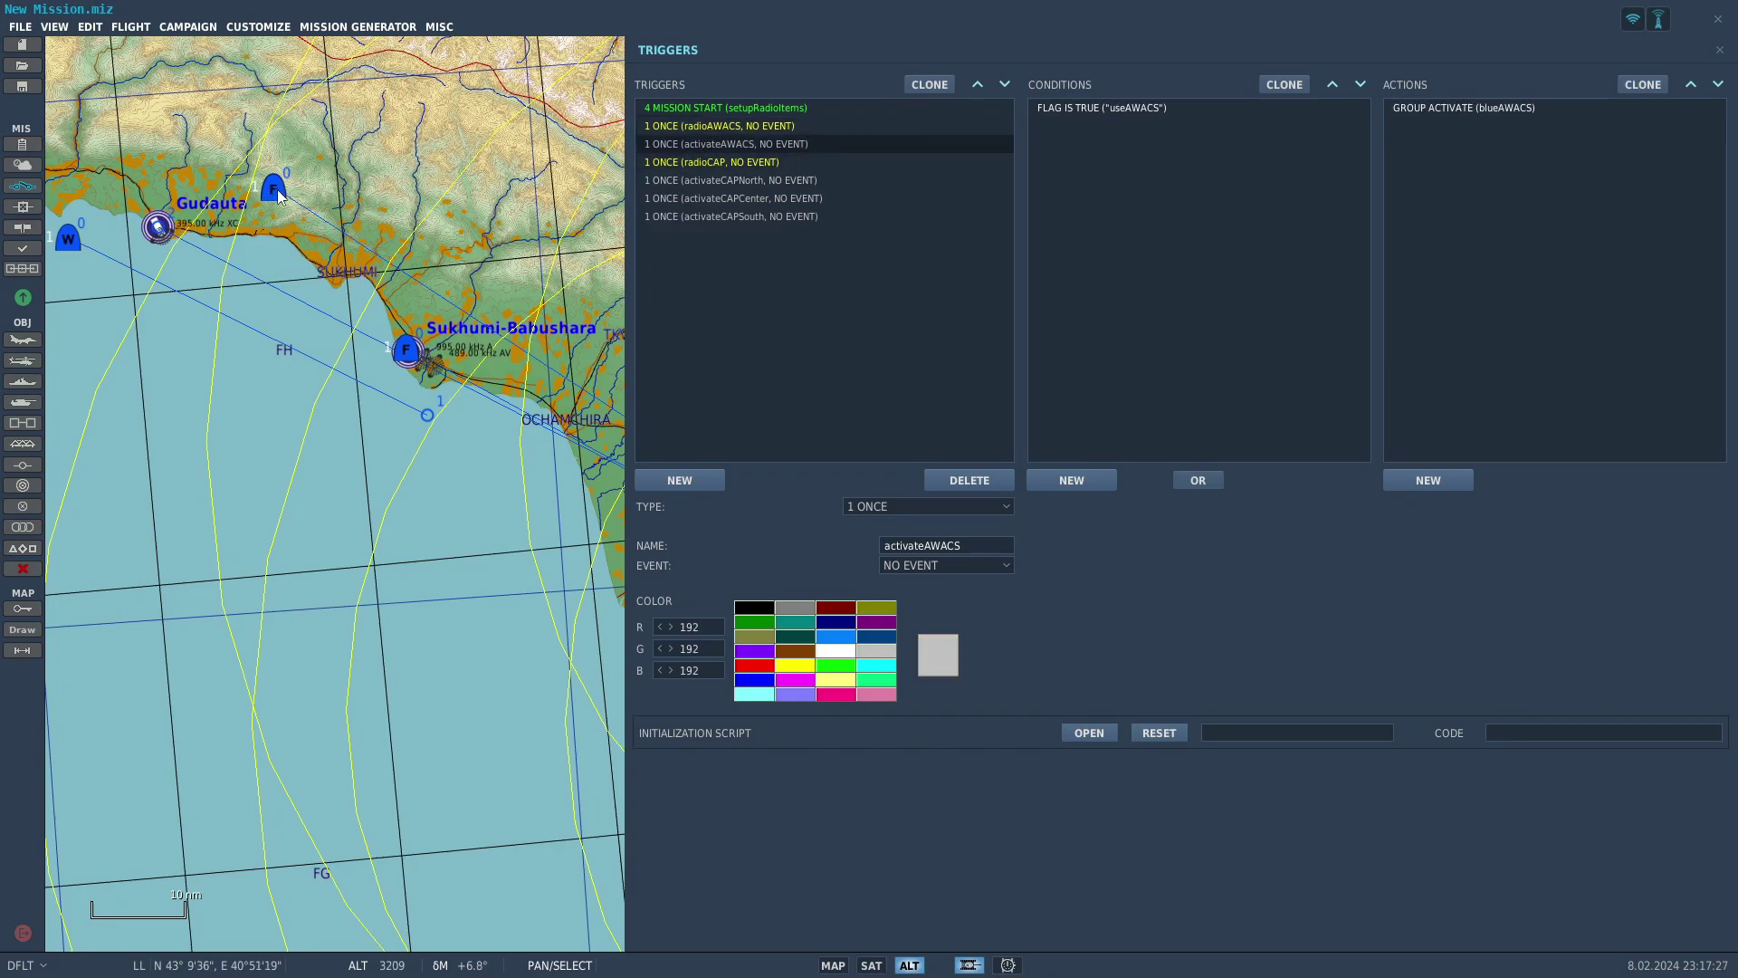
click(703, 162)
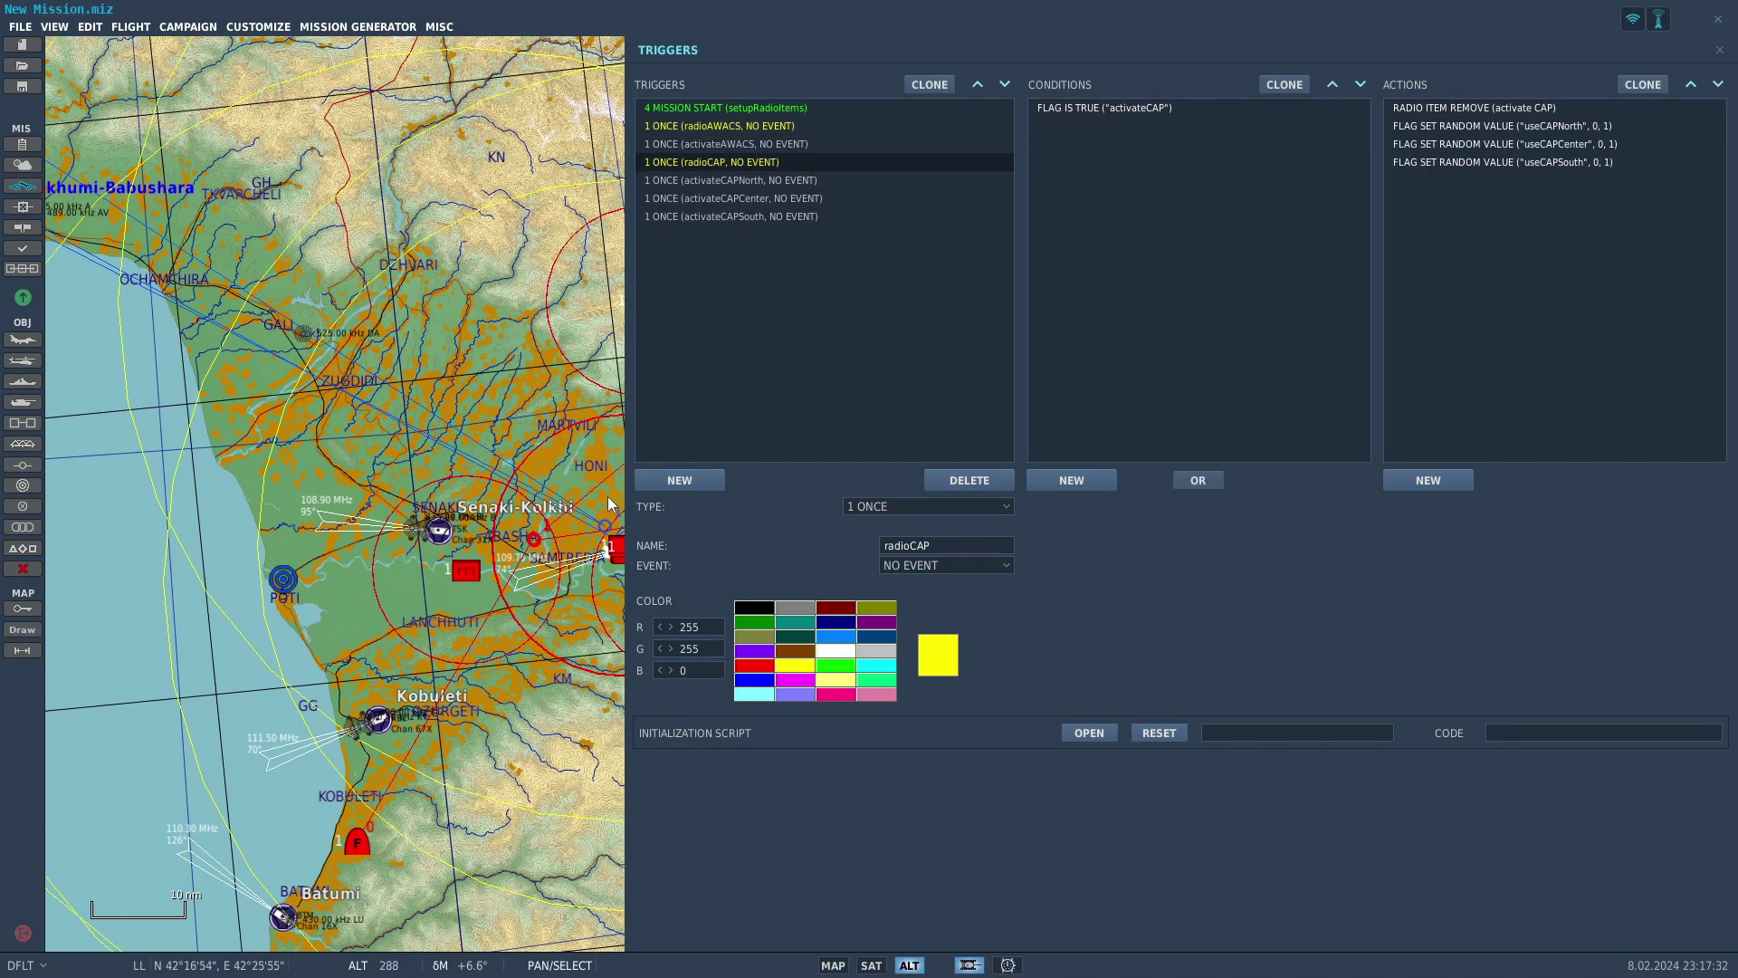
Compare radioAWACS and activateAWACS, settling on activateAWACS, and zoom the map around Kutaisi
click(748, 128)
click(743, 143)
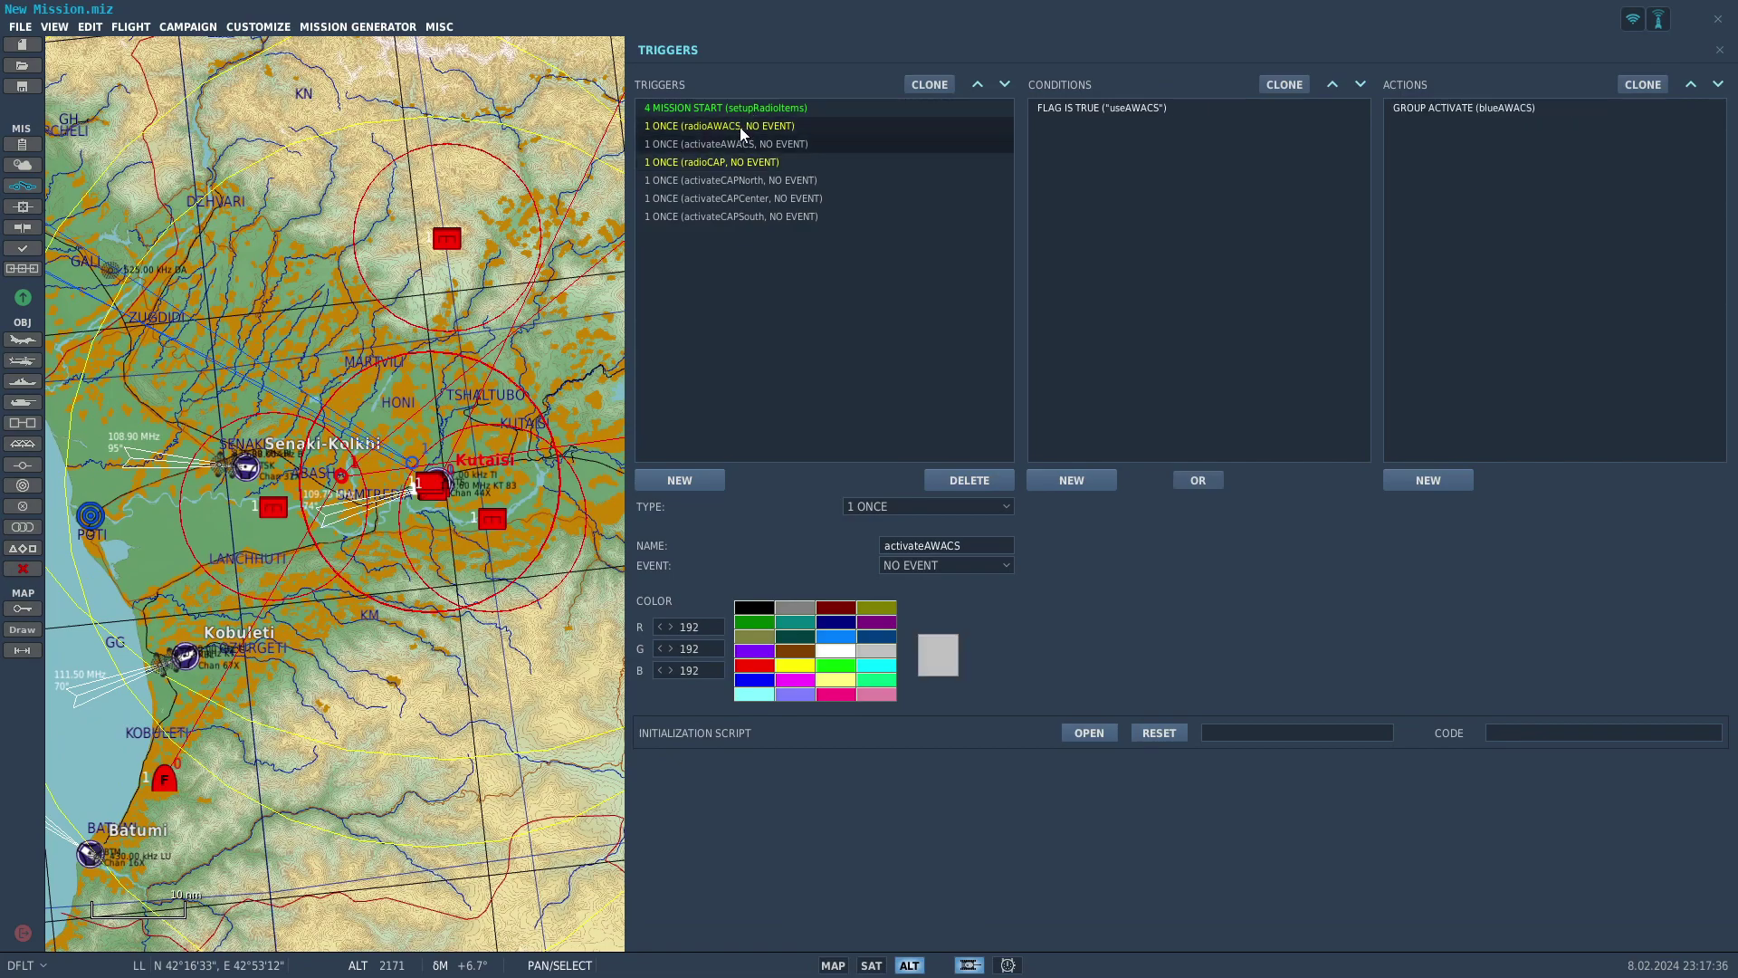
click(740, 130)
click(740, 144)
click(740, 126)
click(739, 144)
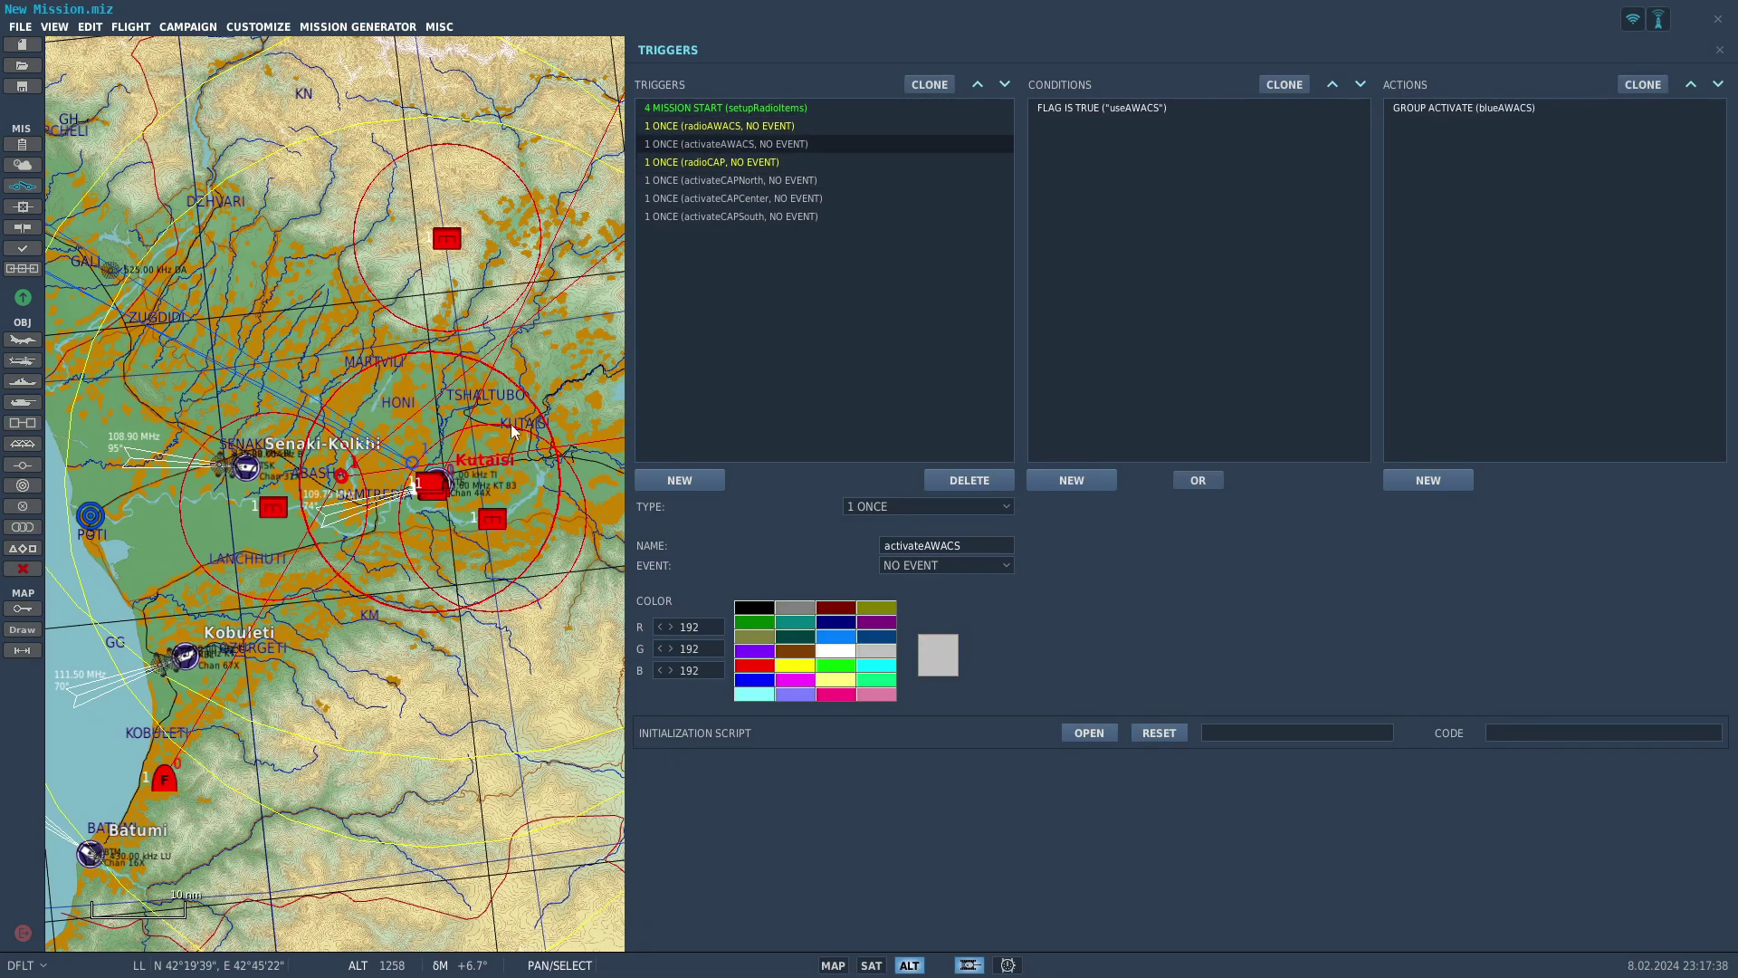
scroll(433, 510, up, 4)
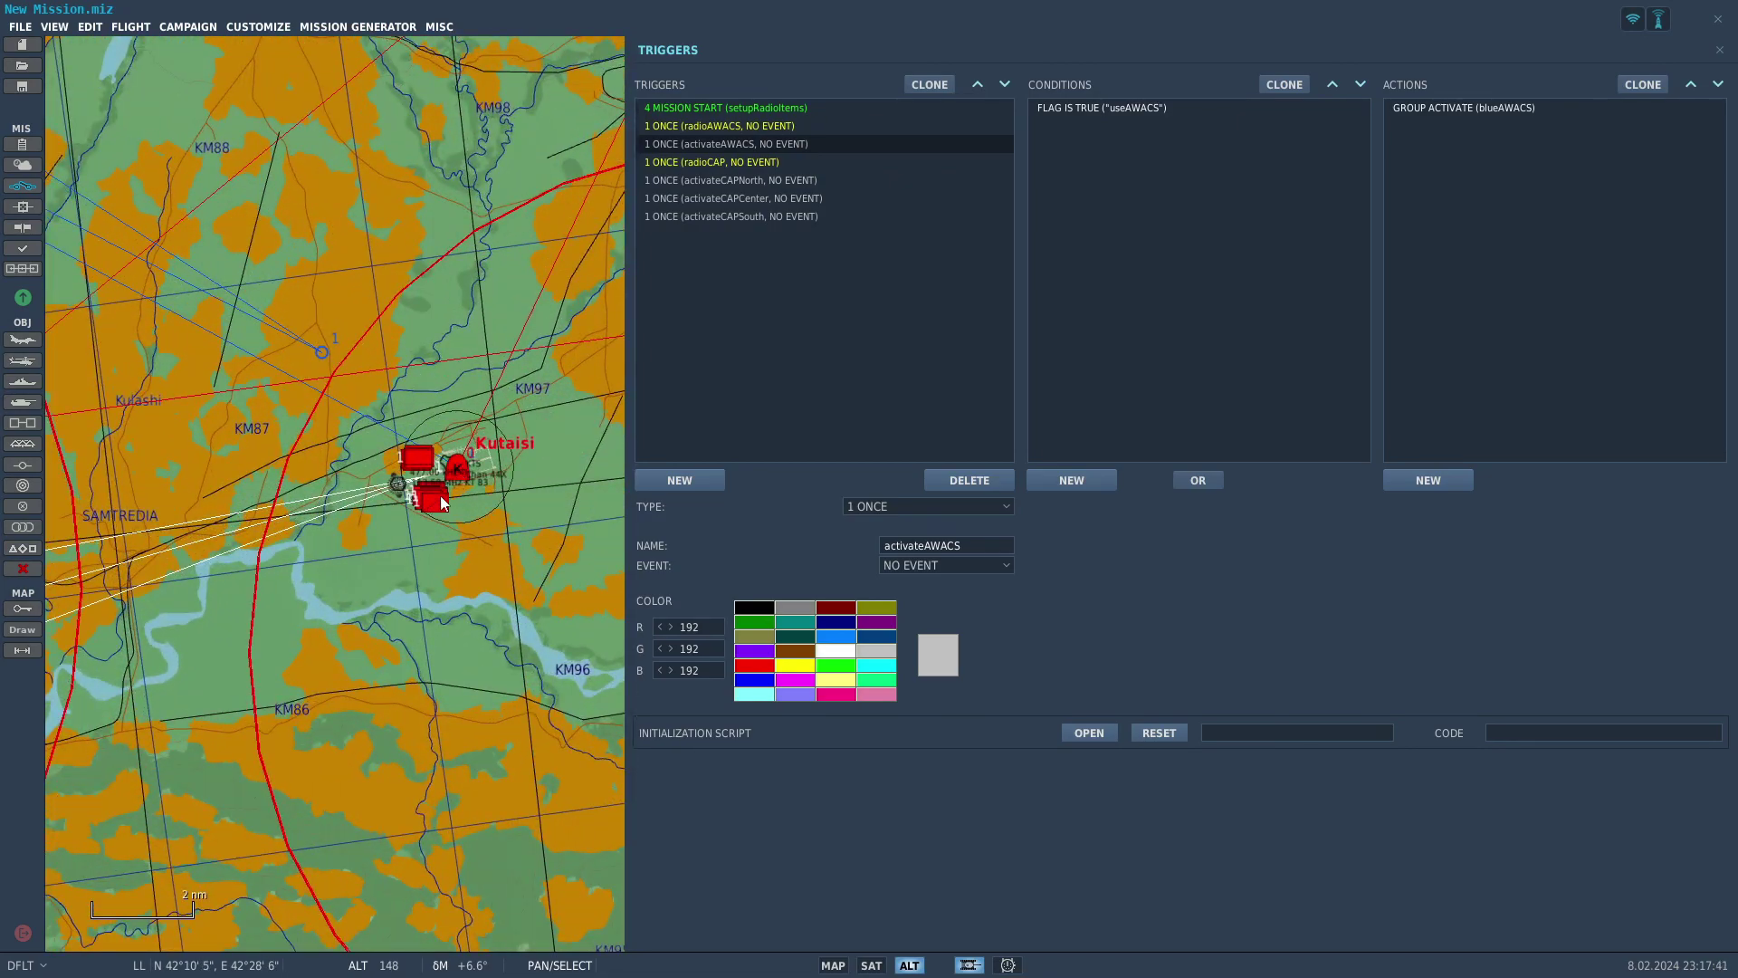
scroll(409, 527, down, 4)
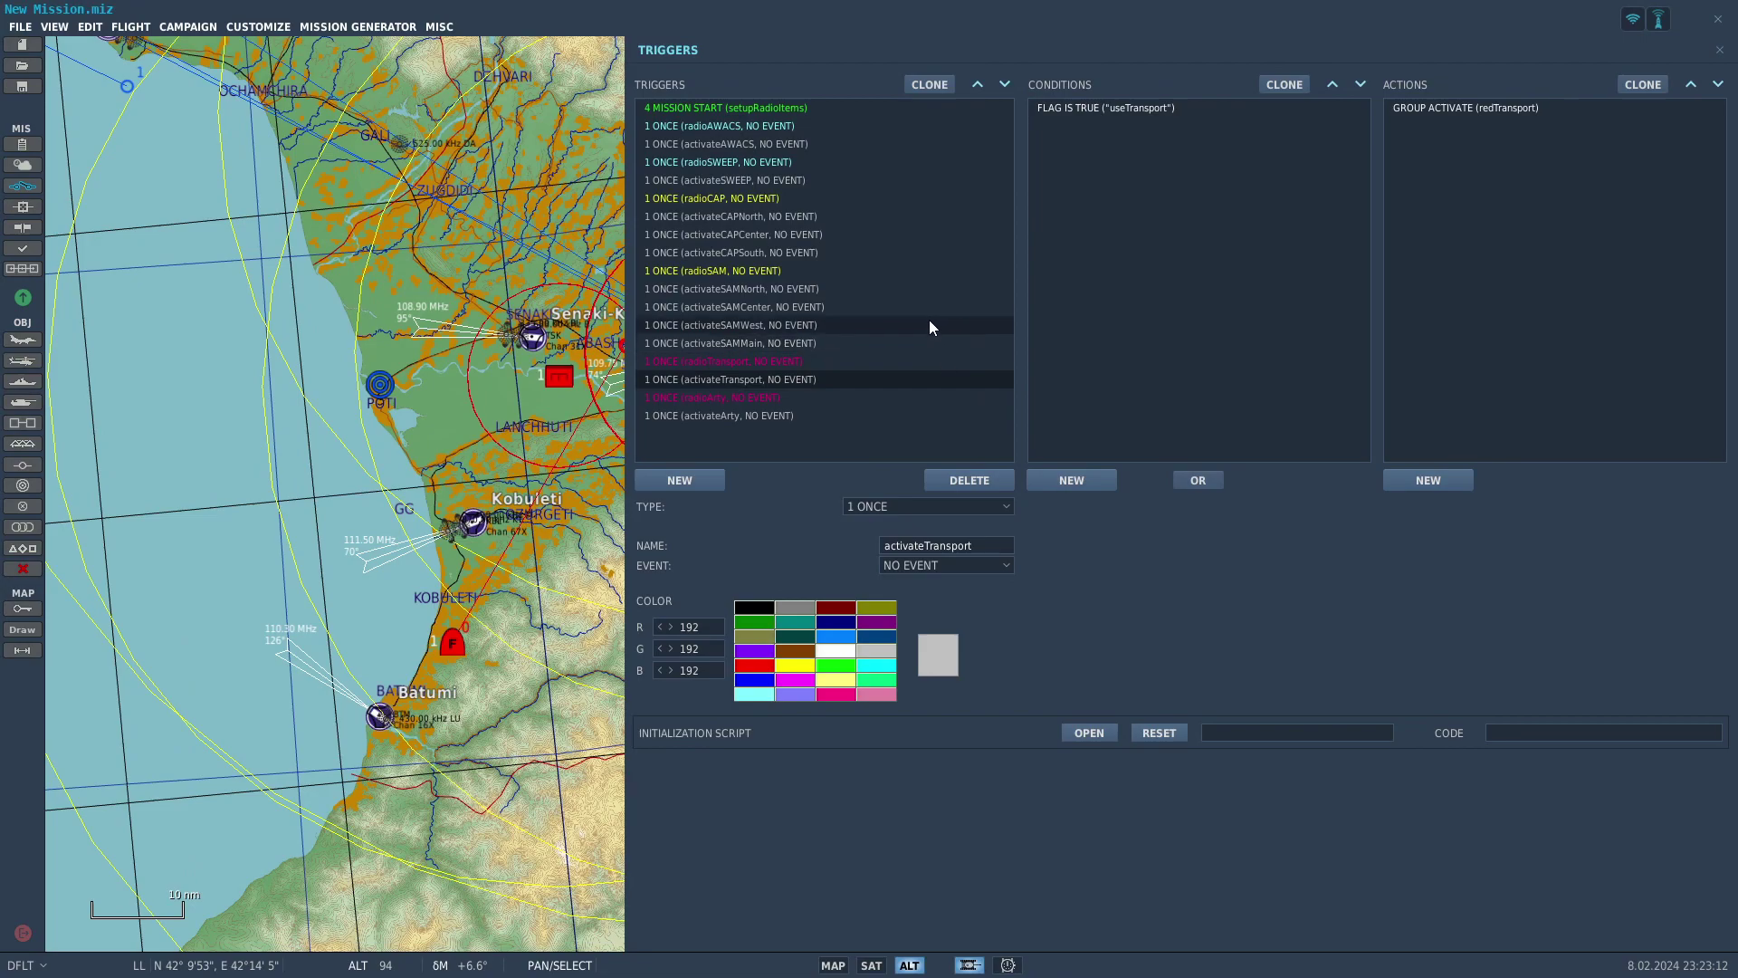
Review the setupRadioItems, AWACS, SWEEP and radioCAP triggers in turn
click(790, 110)
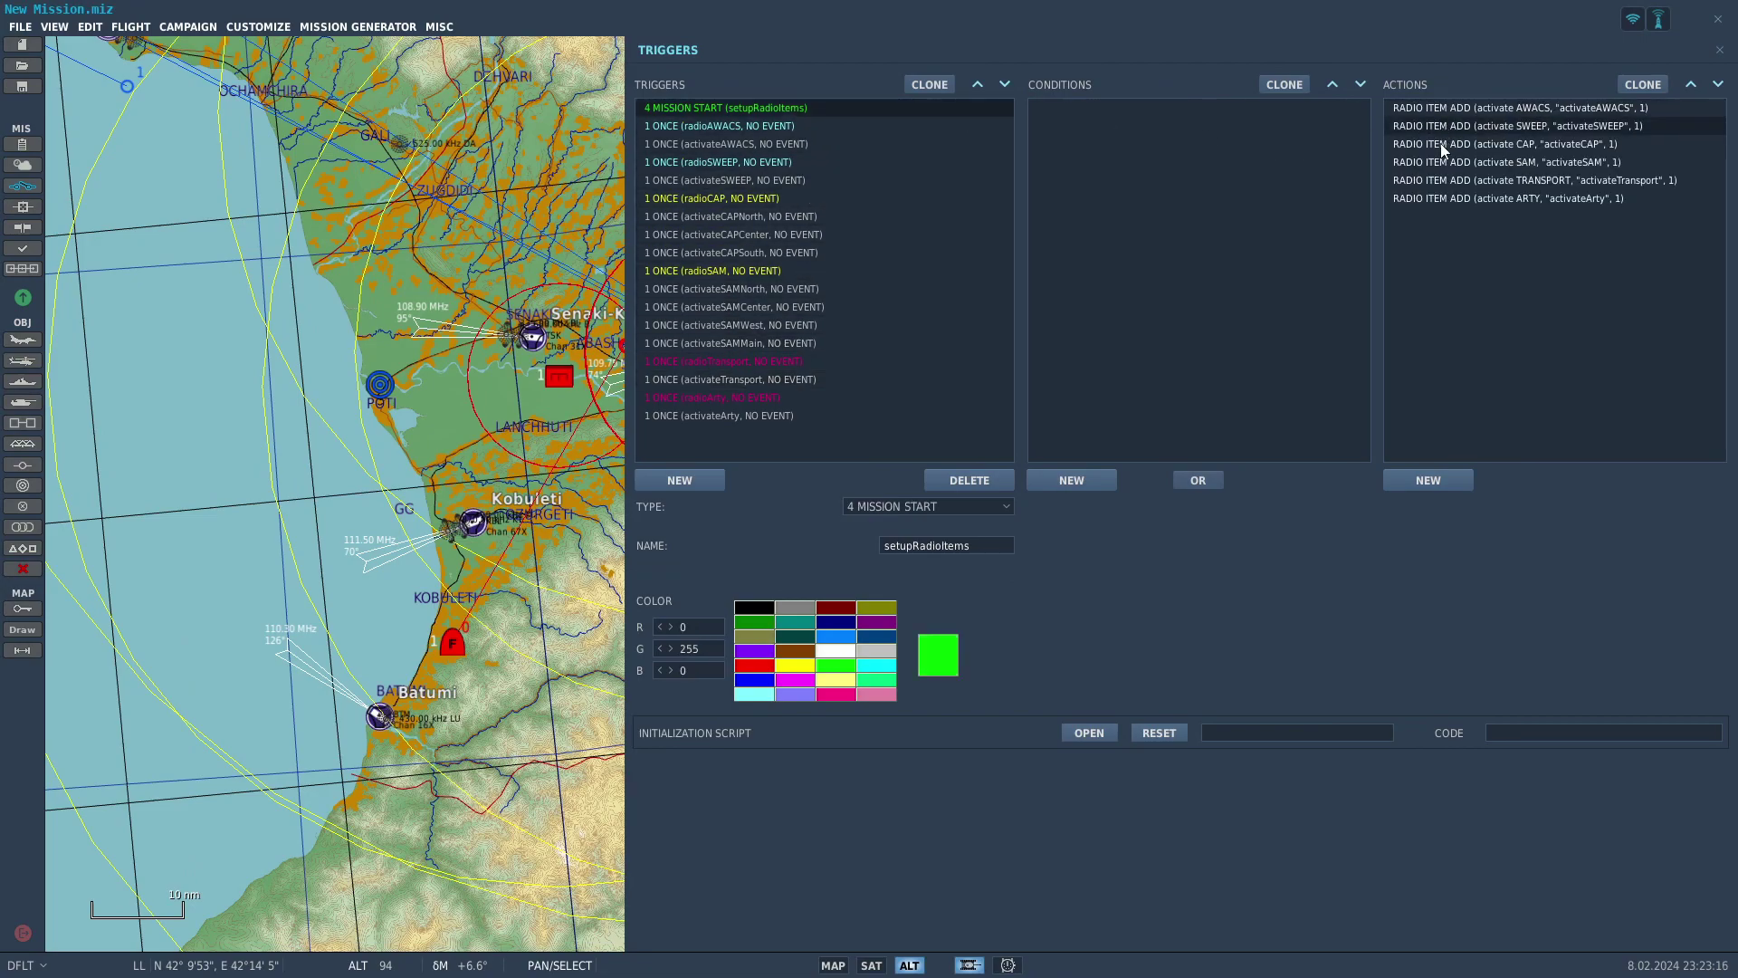
click(754, 129)
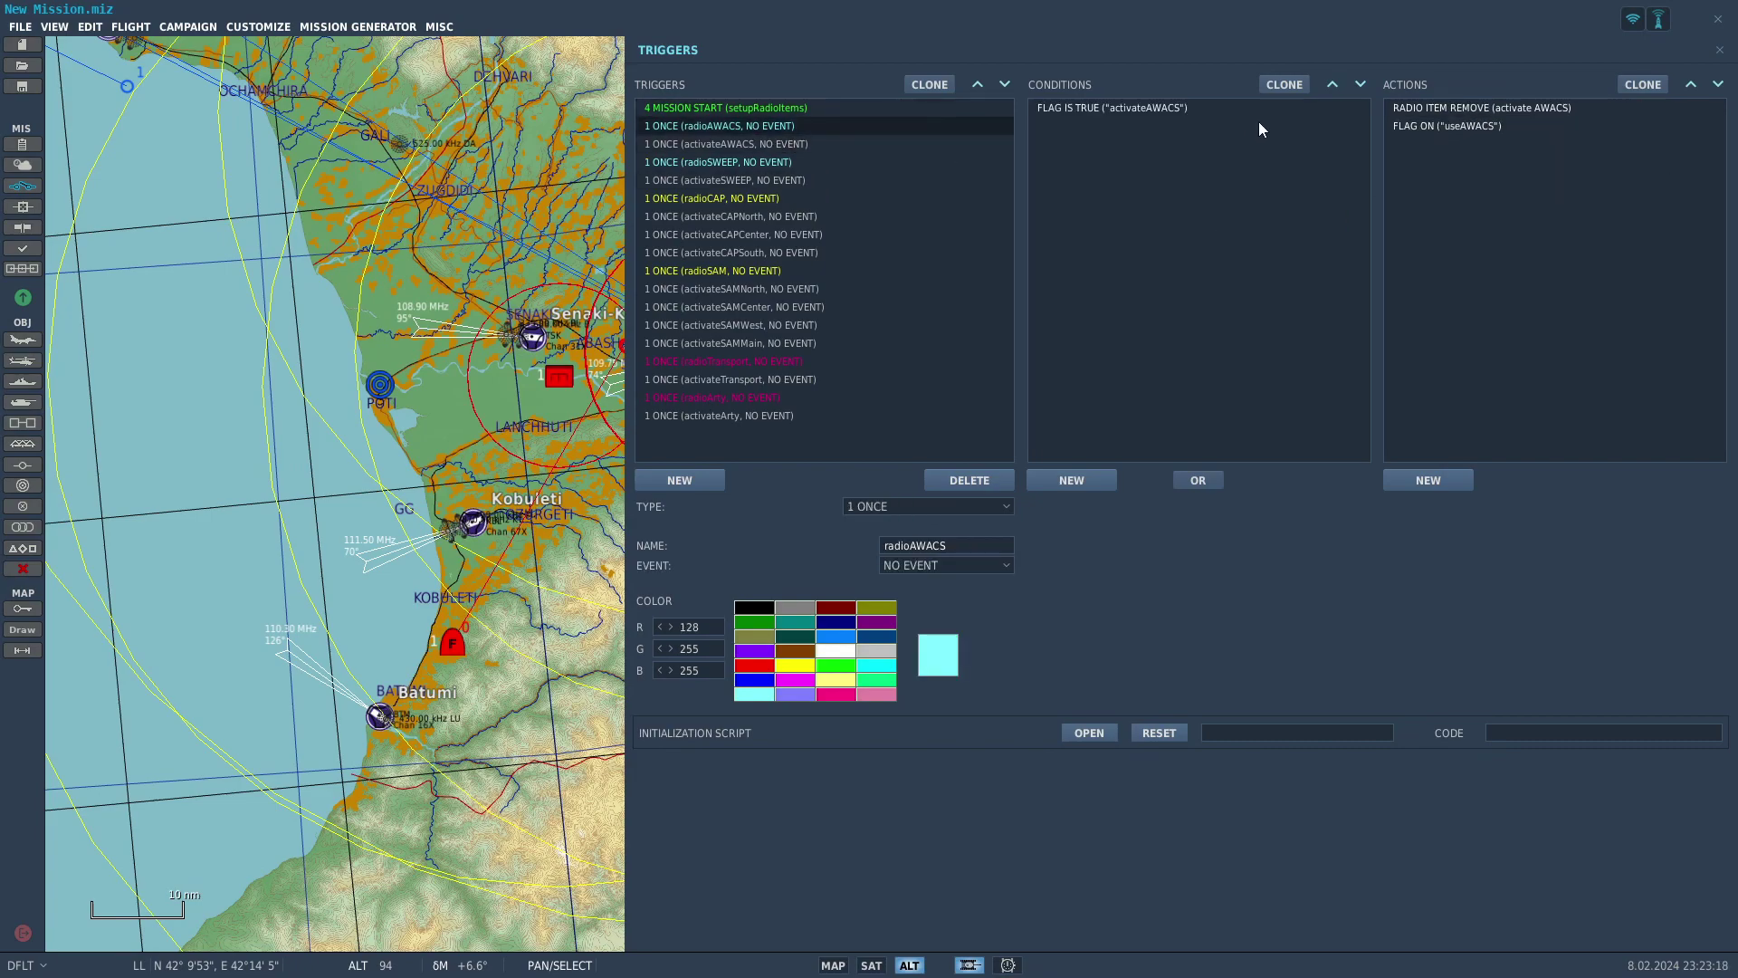
click(721, 143)
click(724, 161)
click(732, 179)
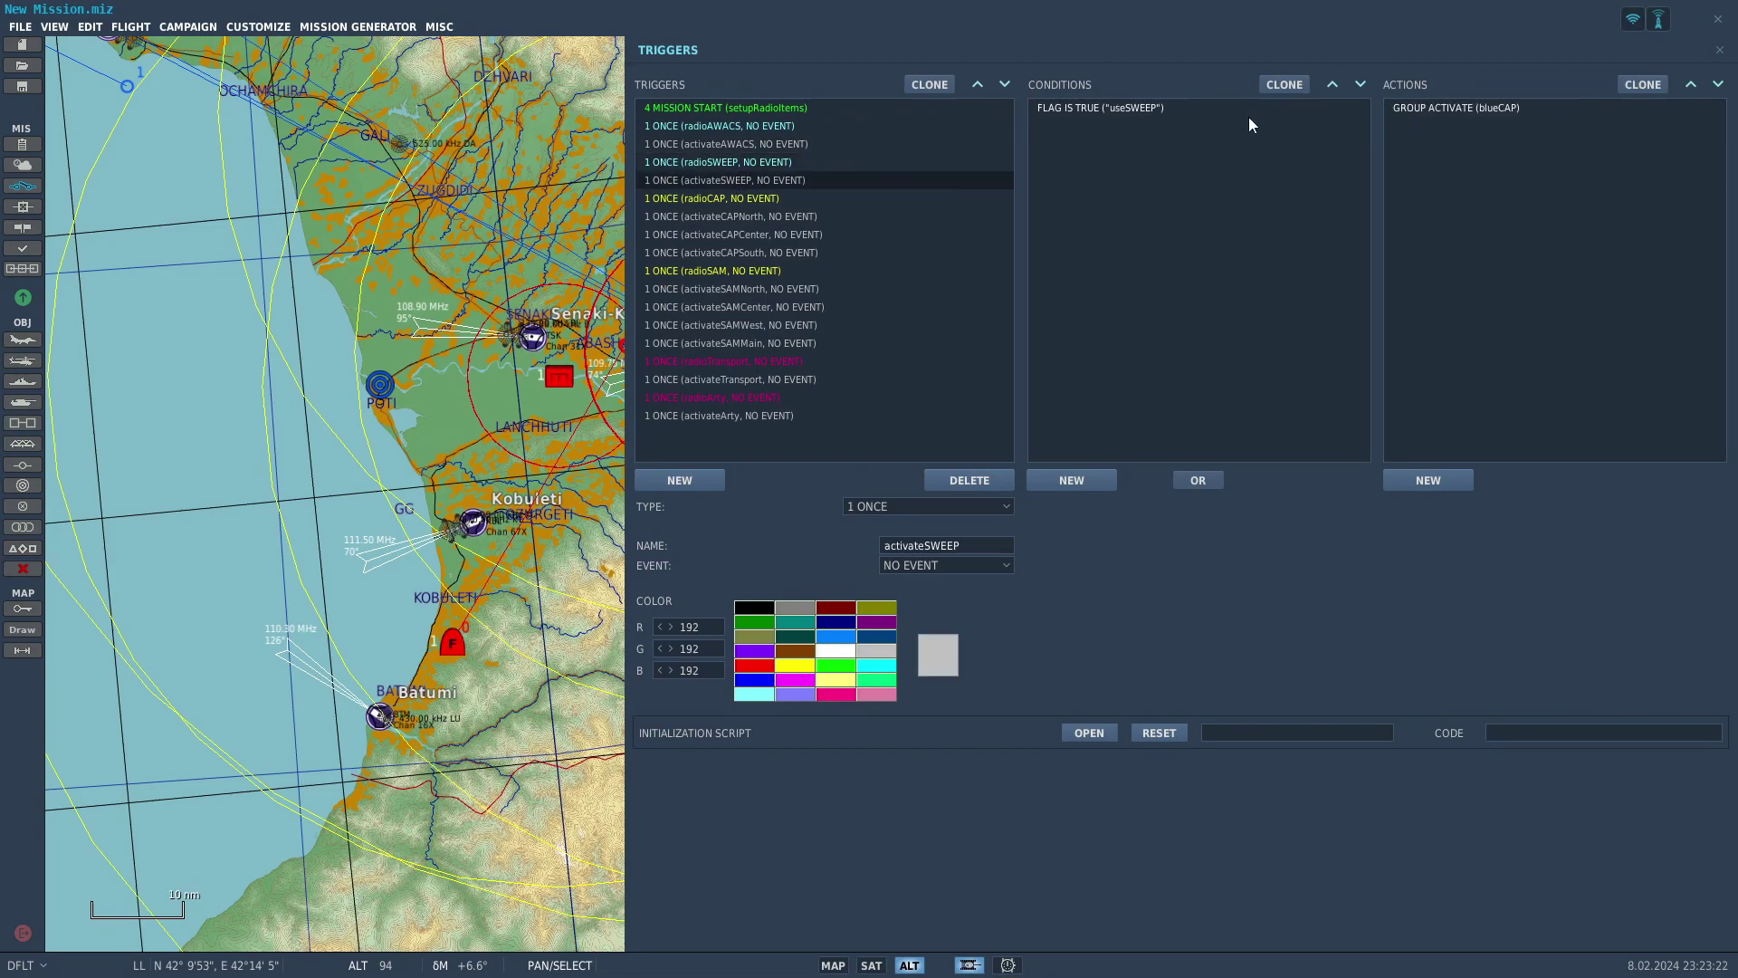
click(724, 200)
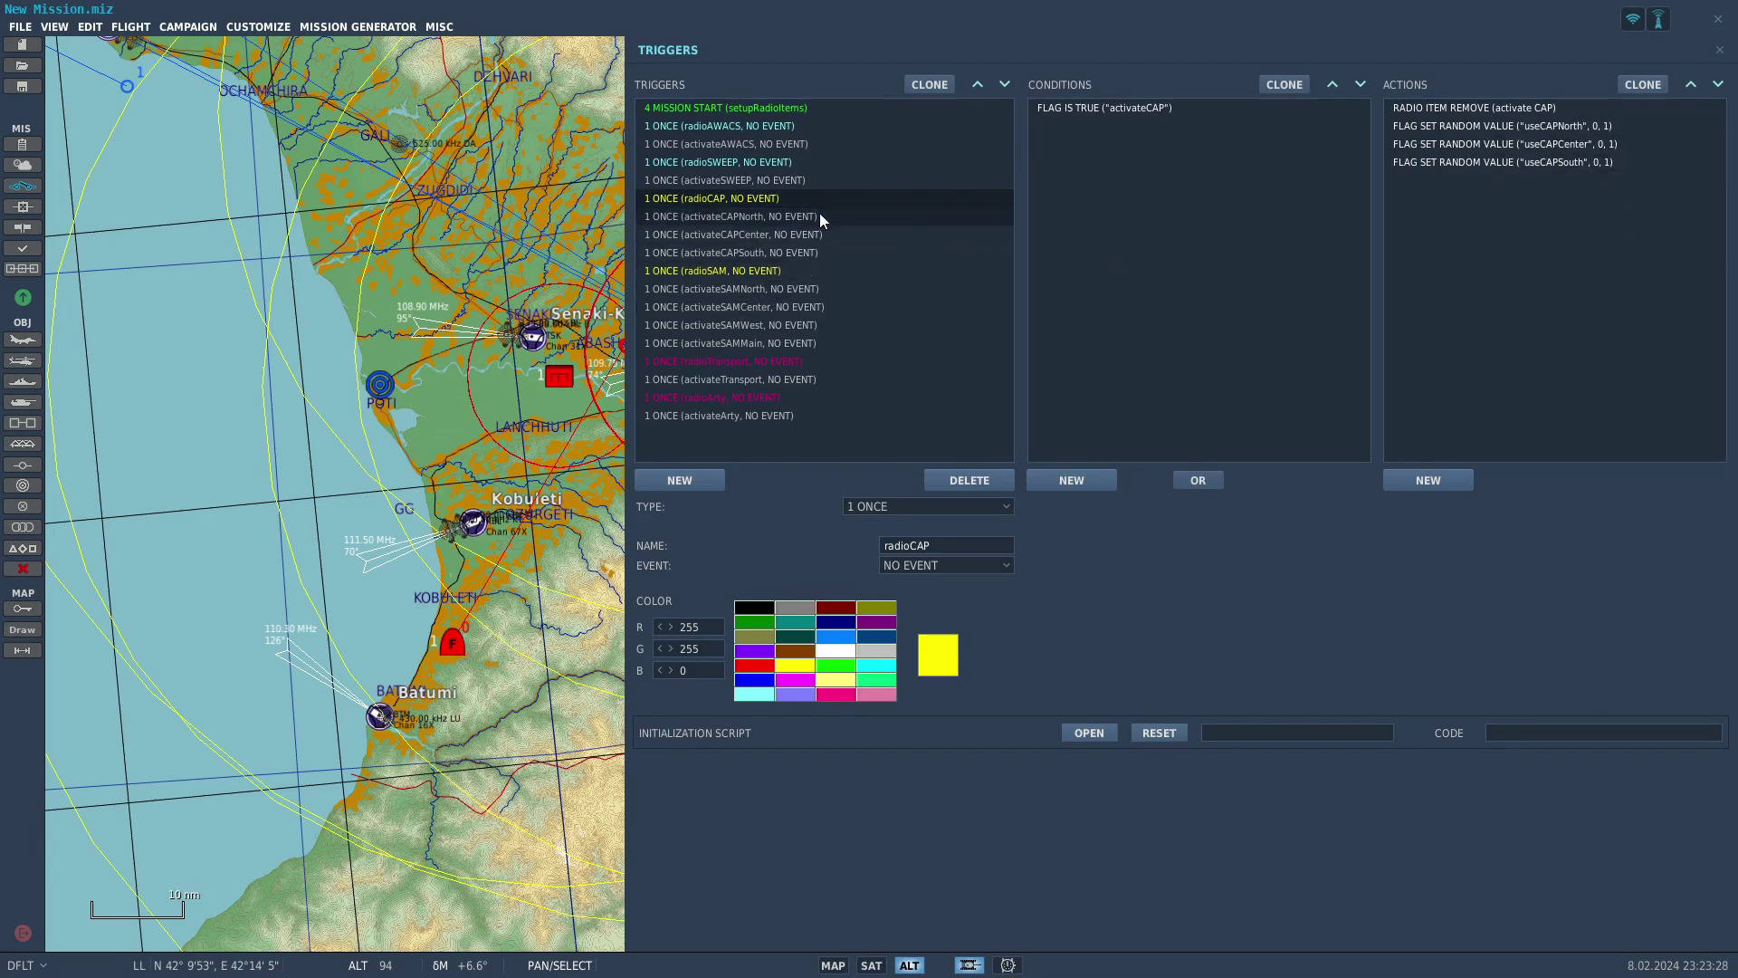
Check radioSAM's random flag actions for the SAM sites and its useSAMMain flag-on action
click(706, 270)
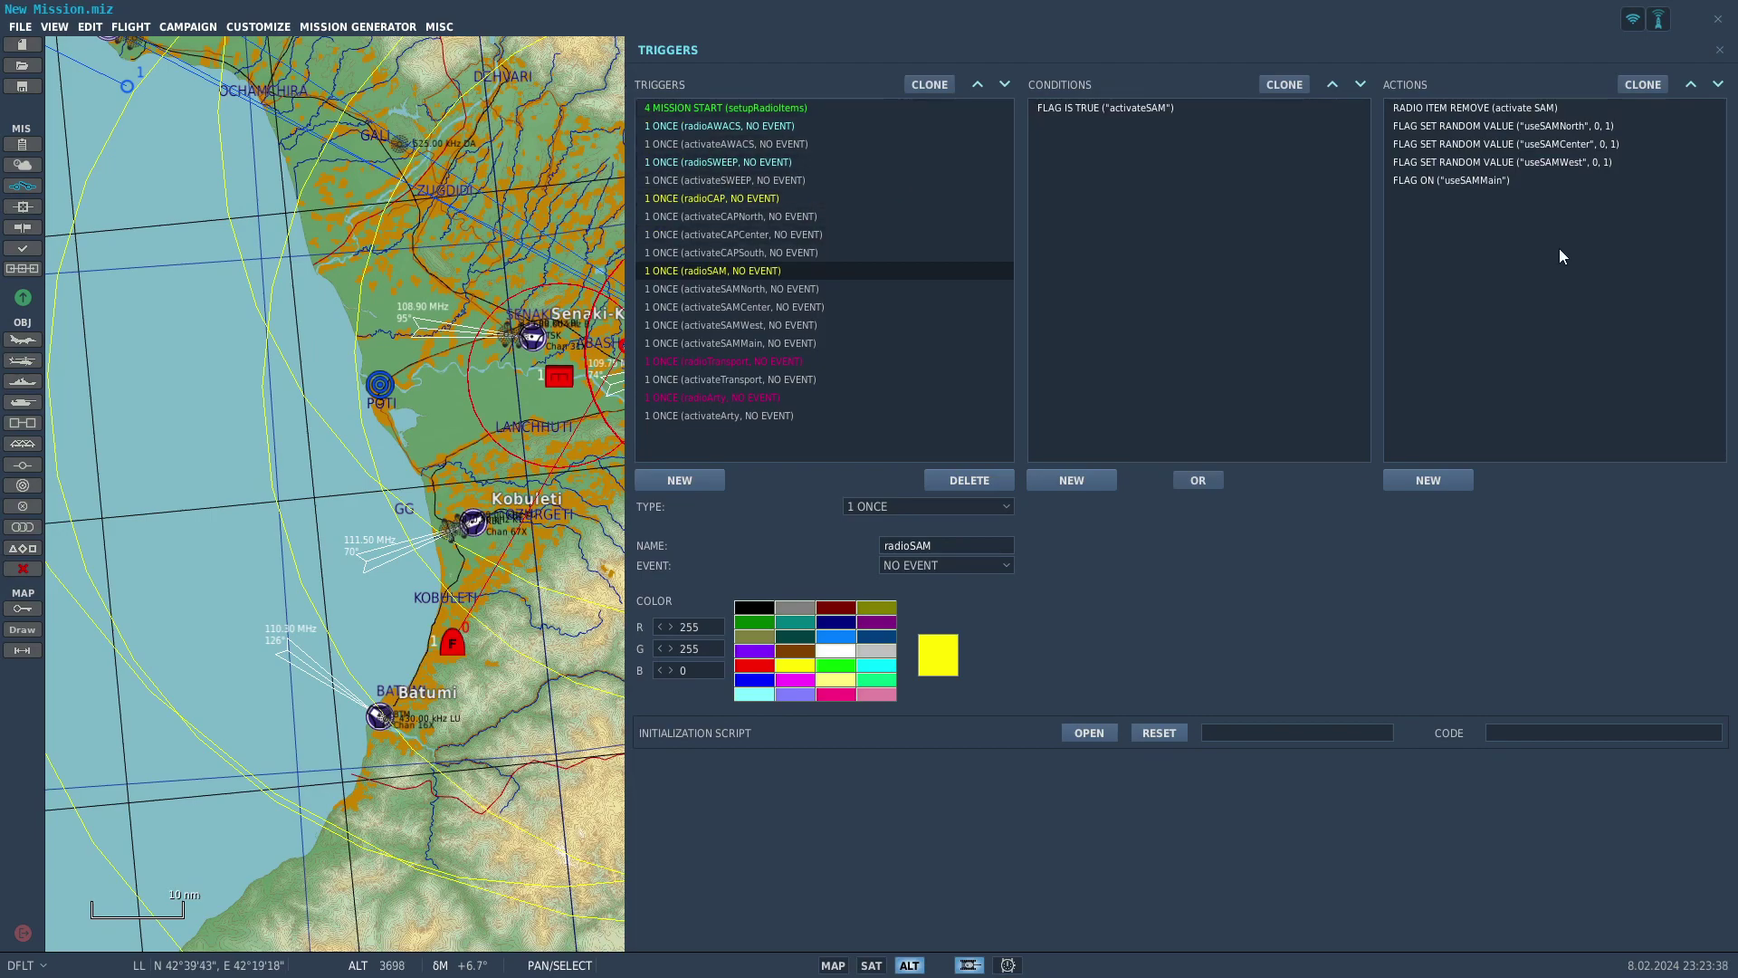
click(1446, 127)
click(1456, 145)
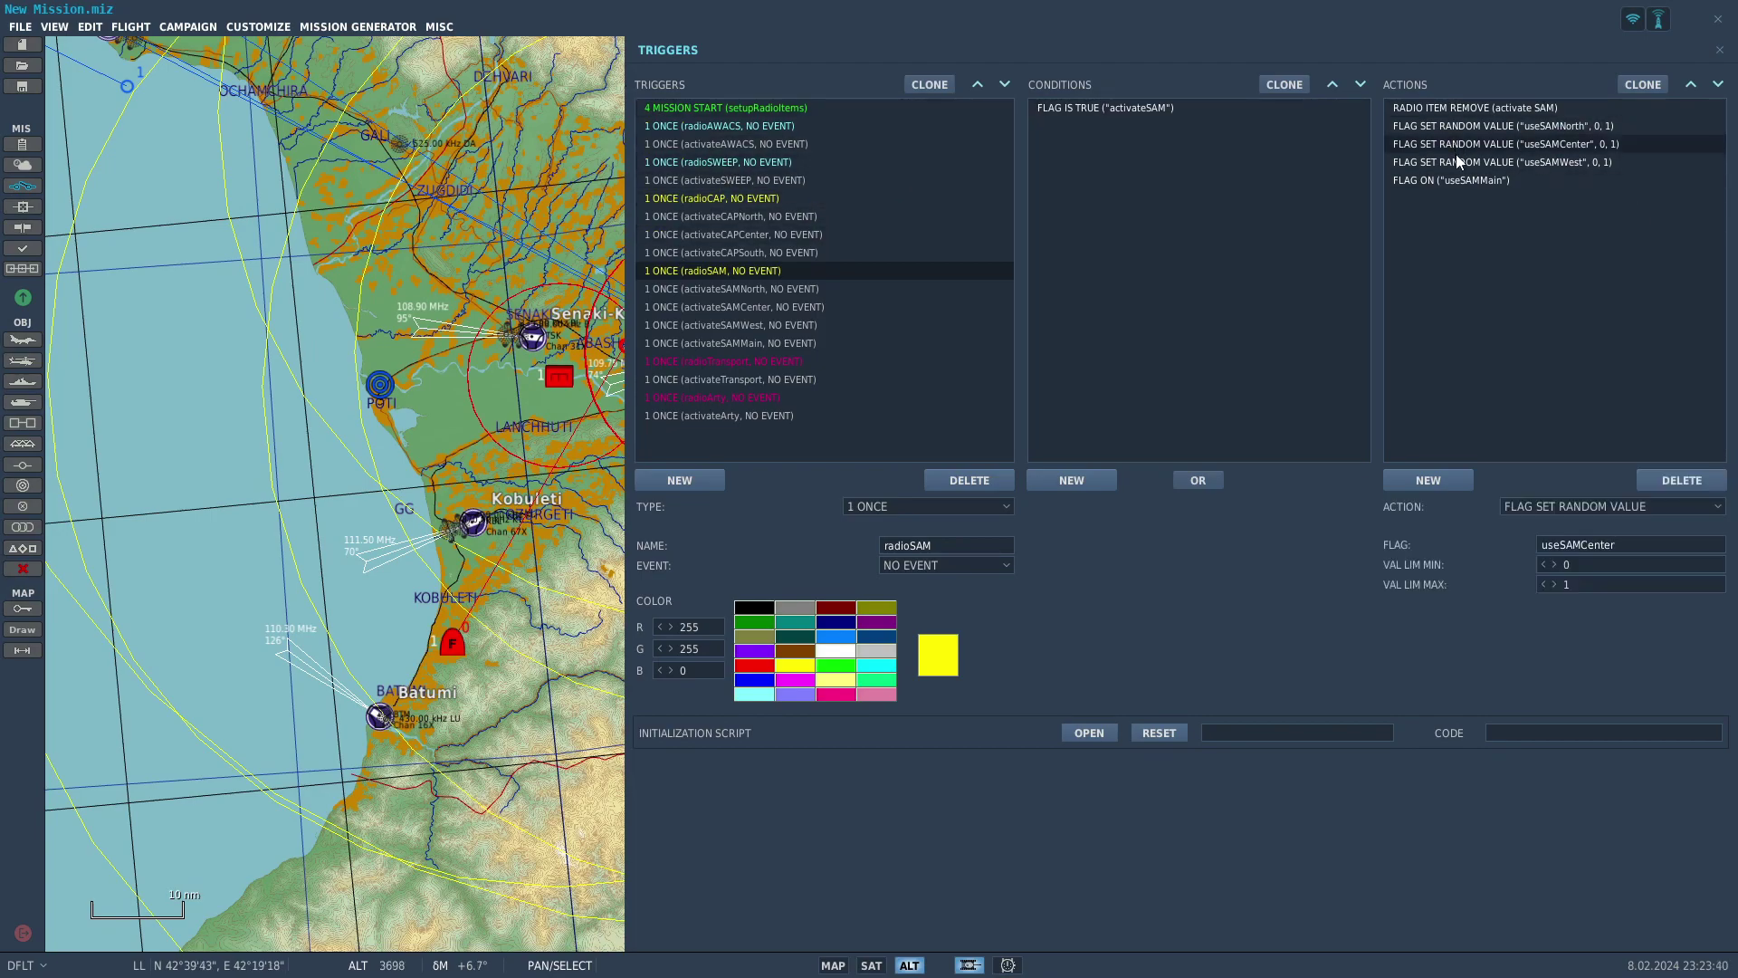
click(1455, 165)
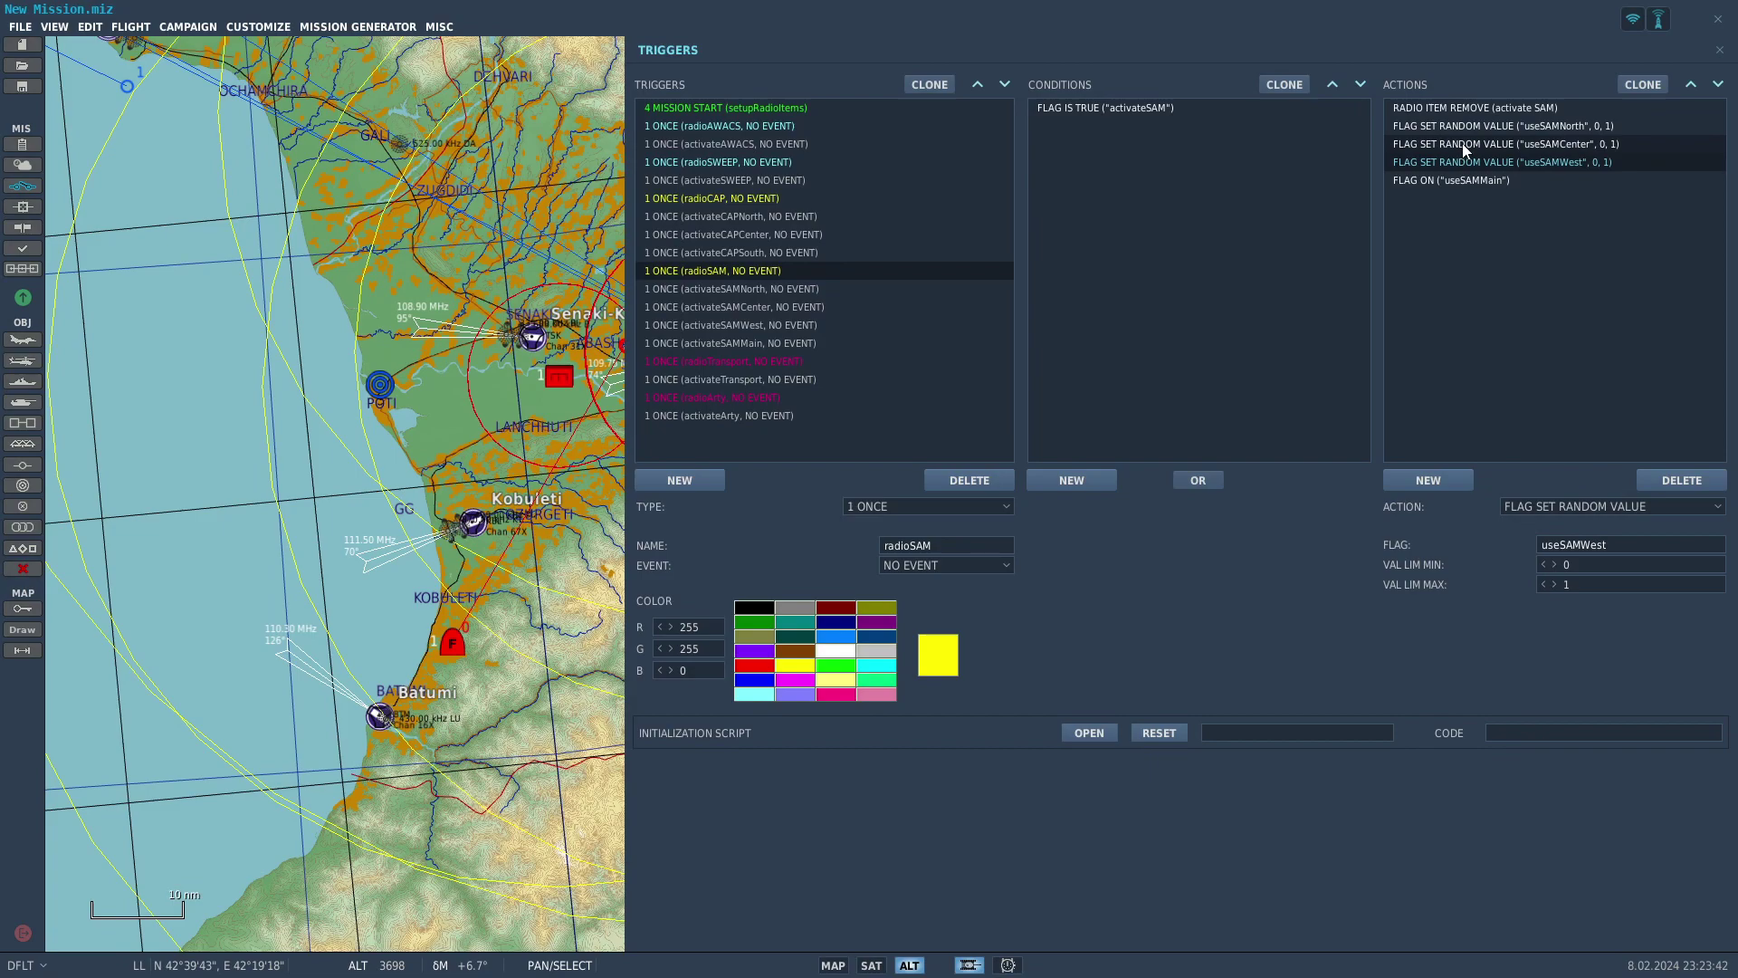
key(Up)
key(Up)
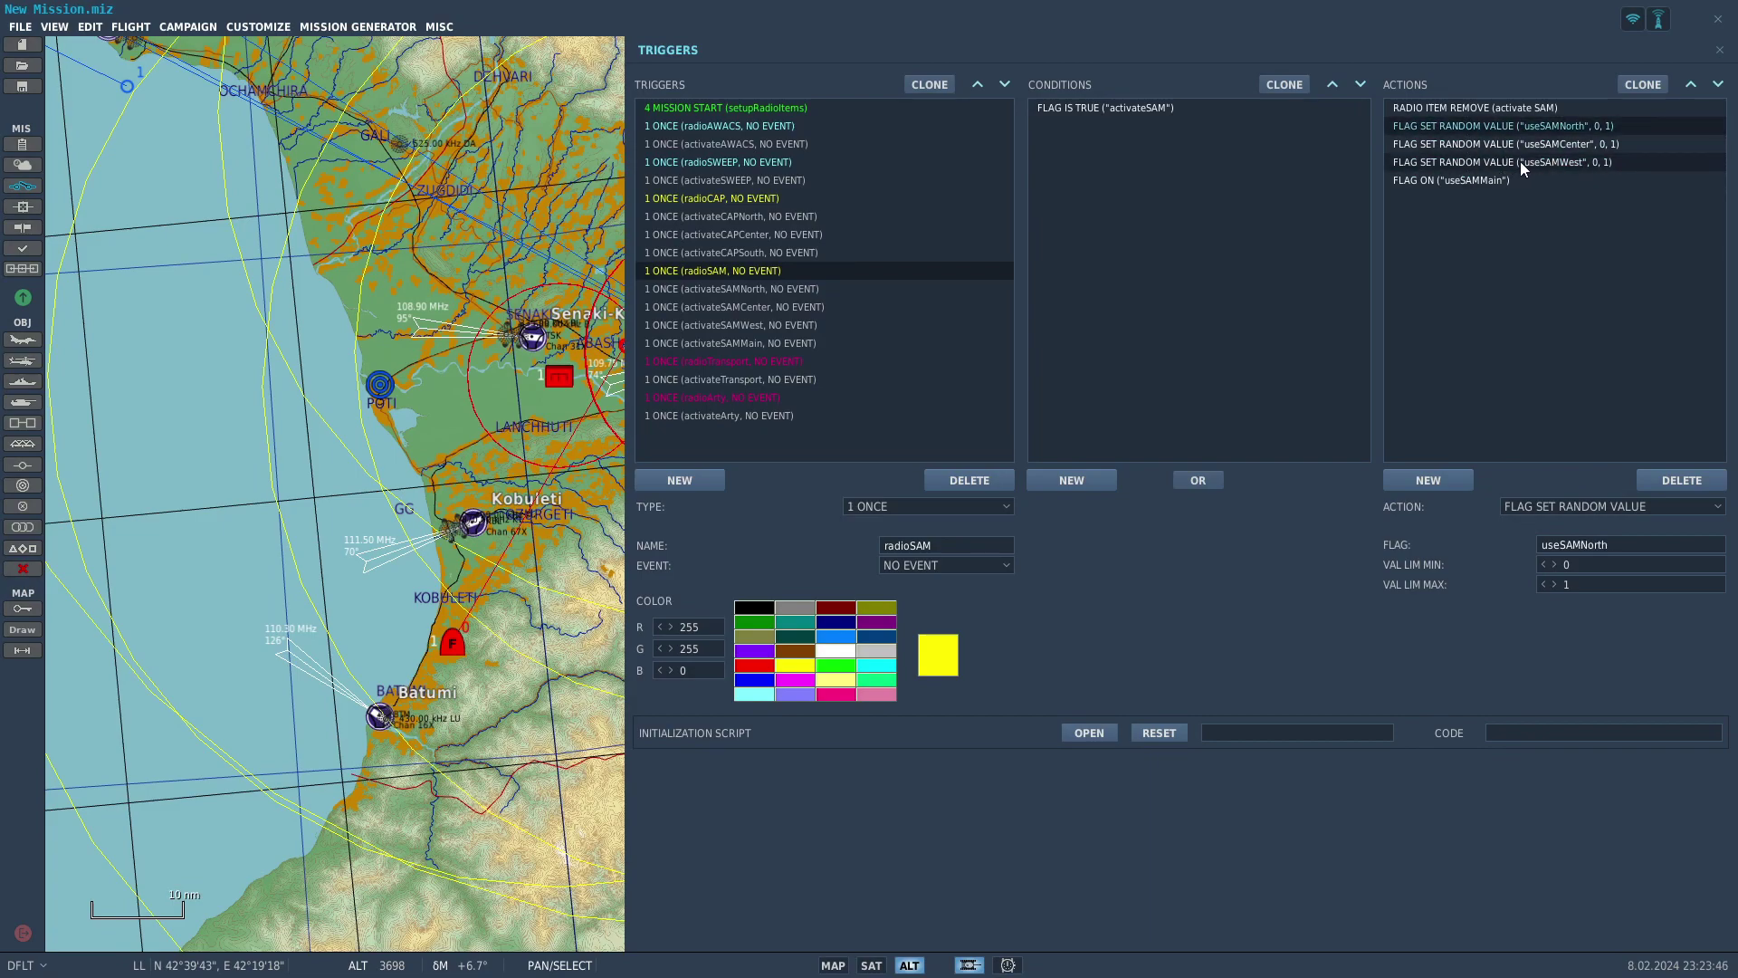
click(1445, 180)
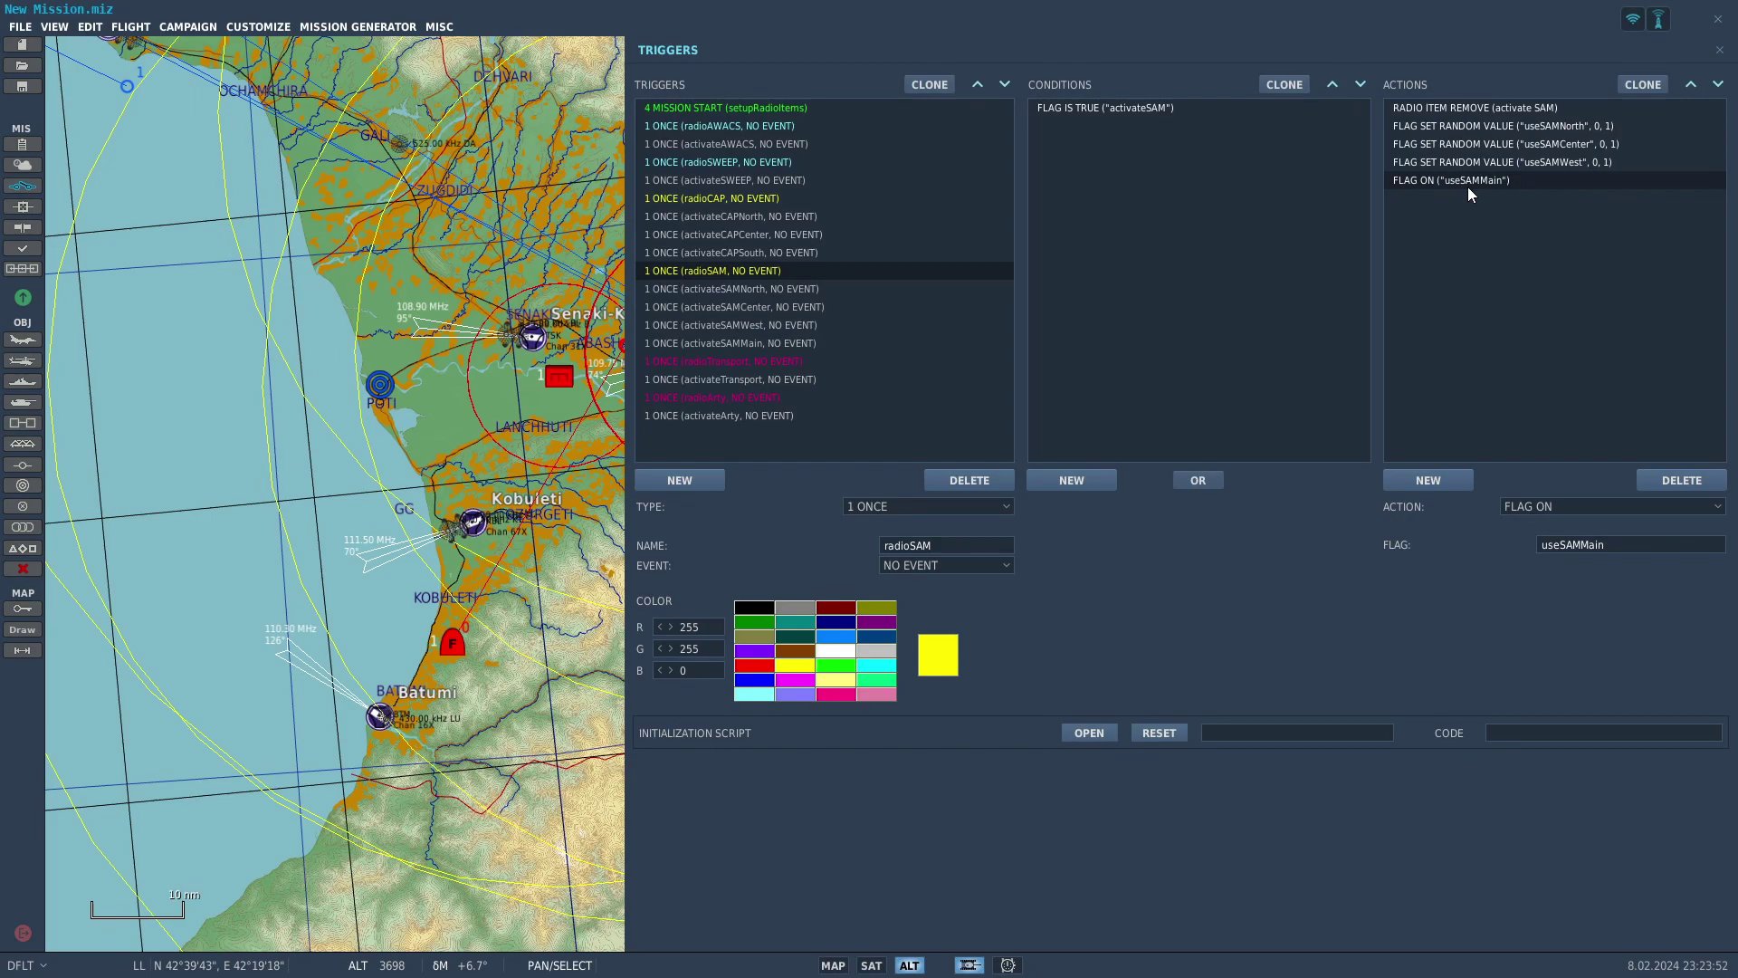
Review radioTransport, radioArty, radioSWEEP and activateArty (redArt_1 to redArt_5)
click(769, 361)
click(706, 399)
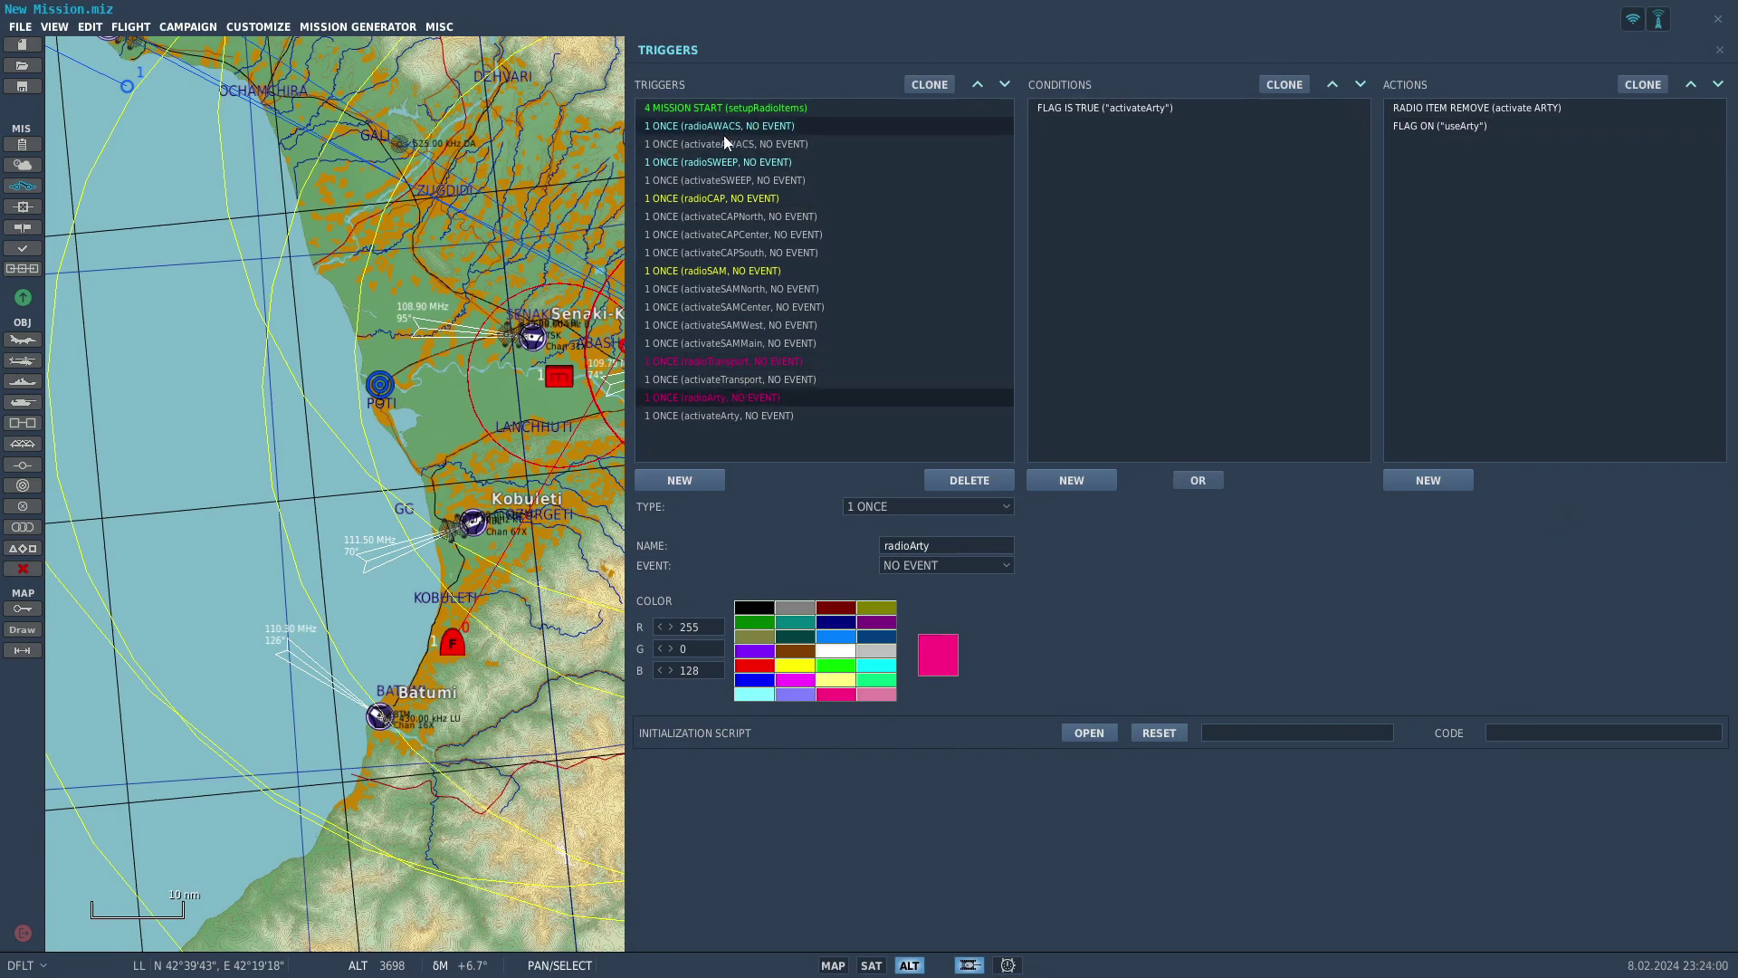
click(714, 161)
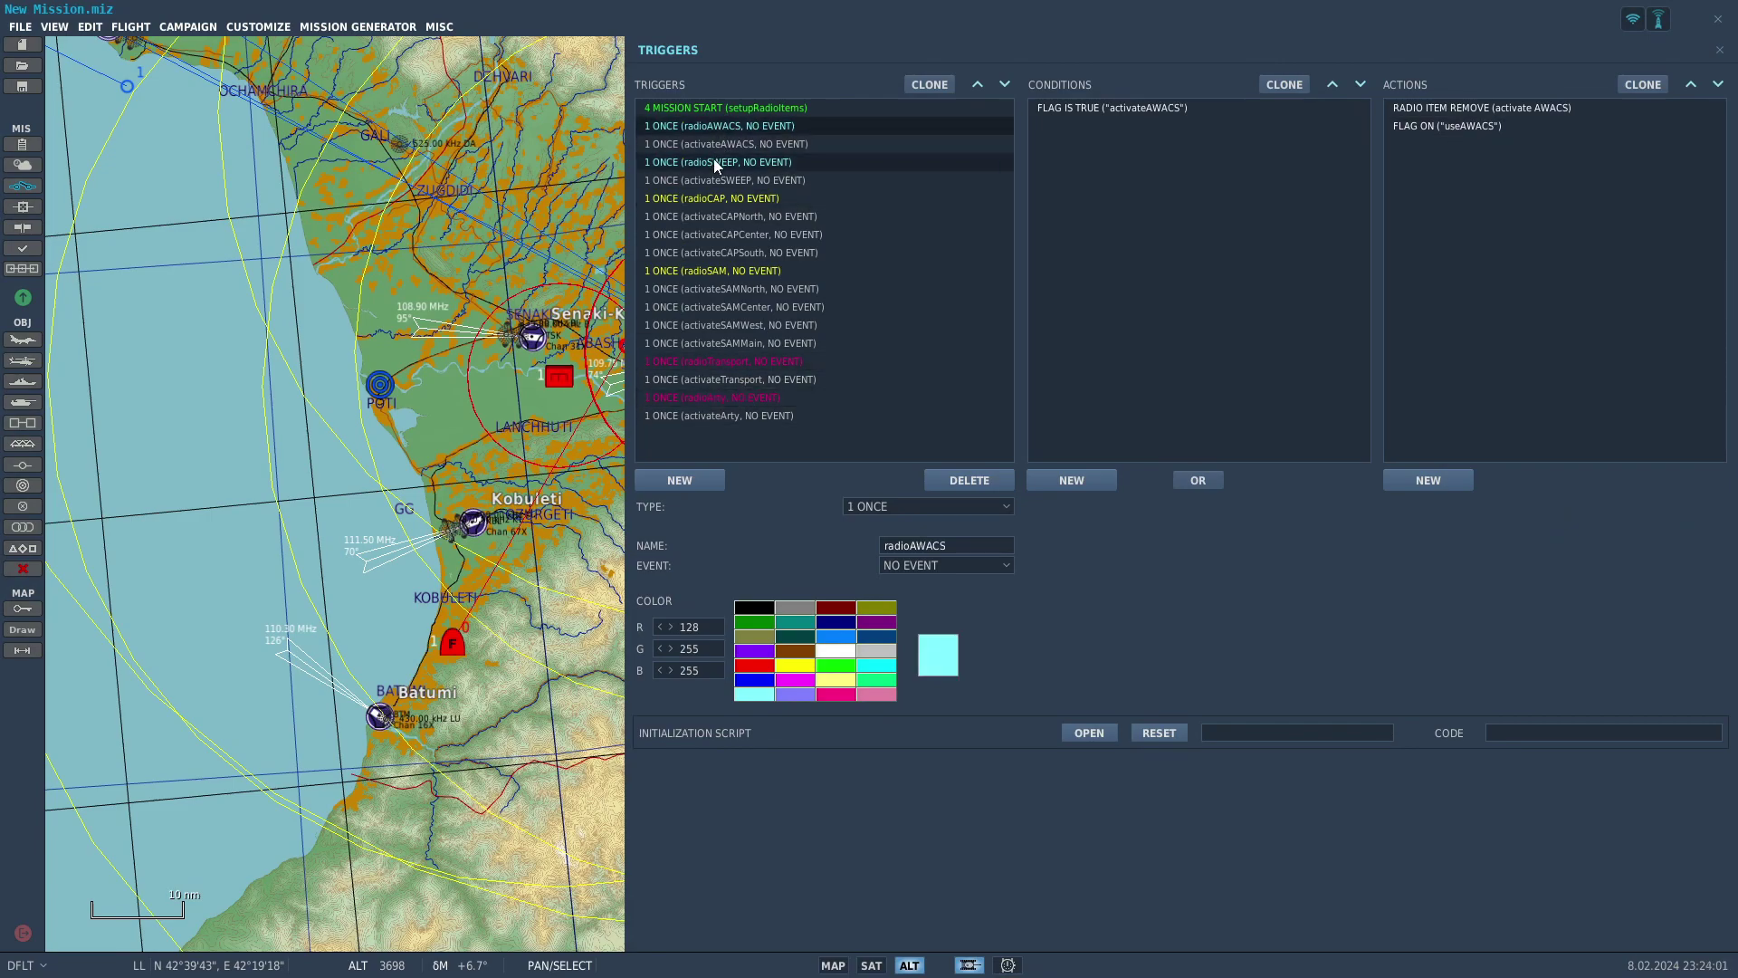
click(730, 418)
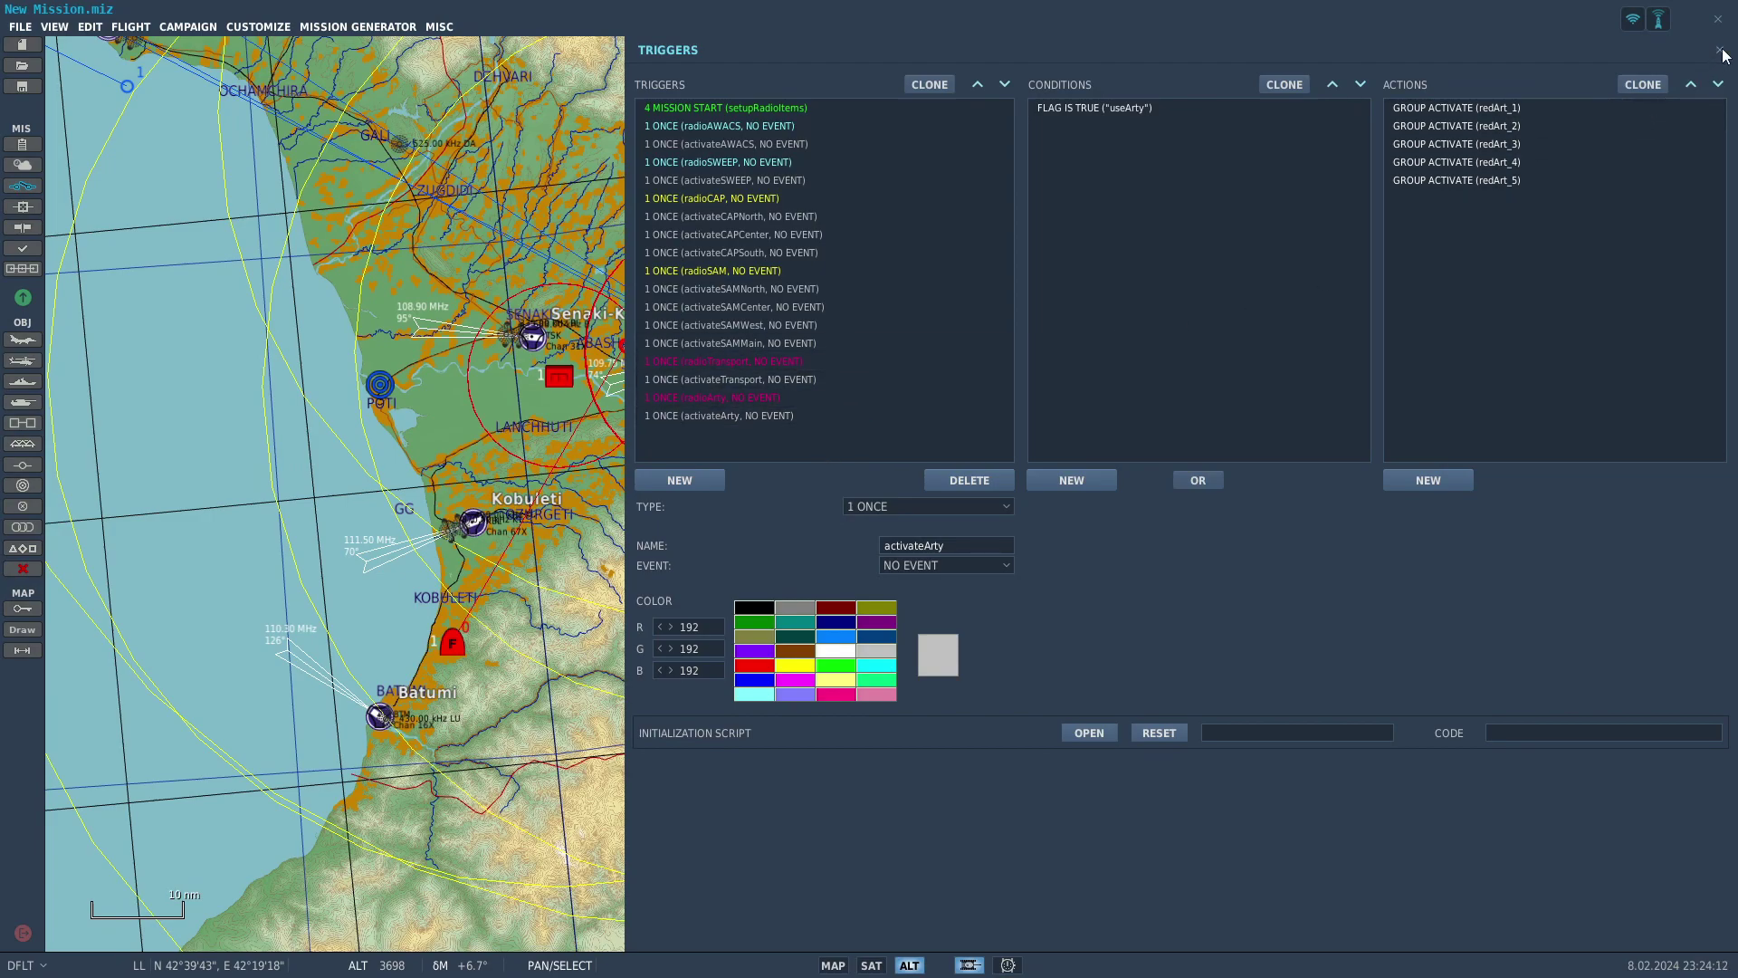
Recheck the radioSAM and activateSAMMain triggers
click(715, 271)
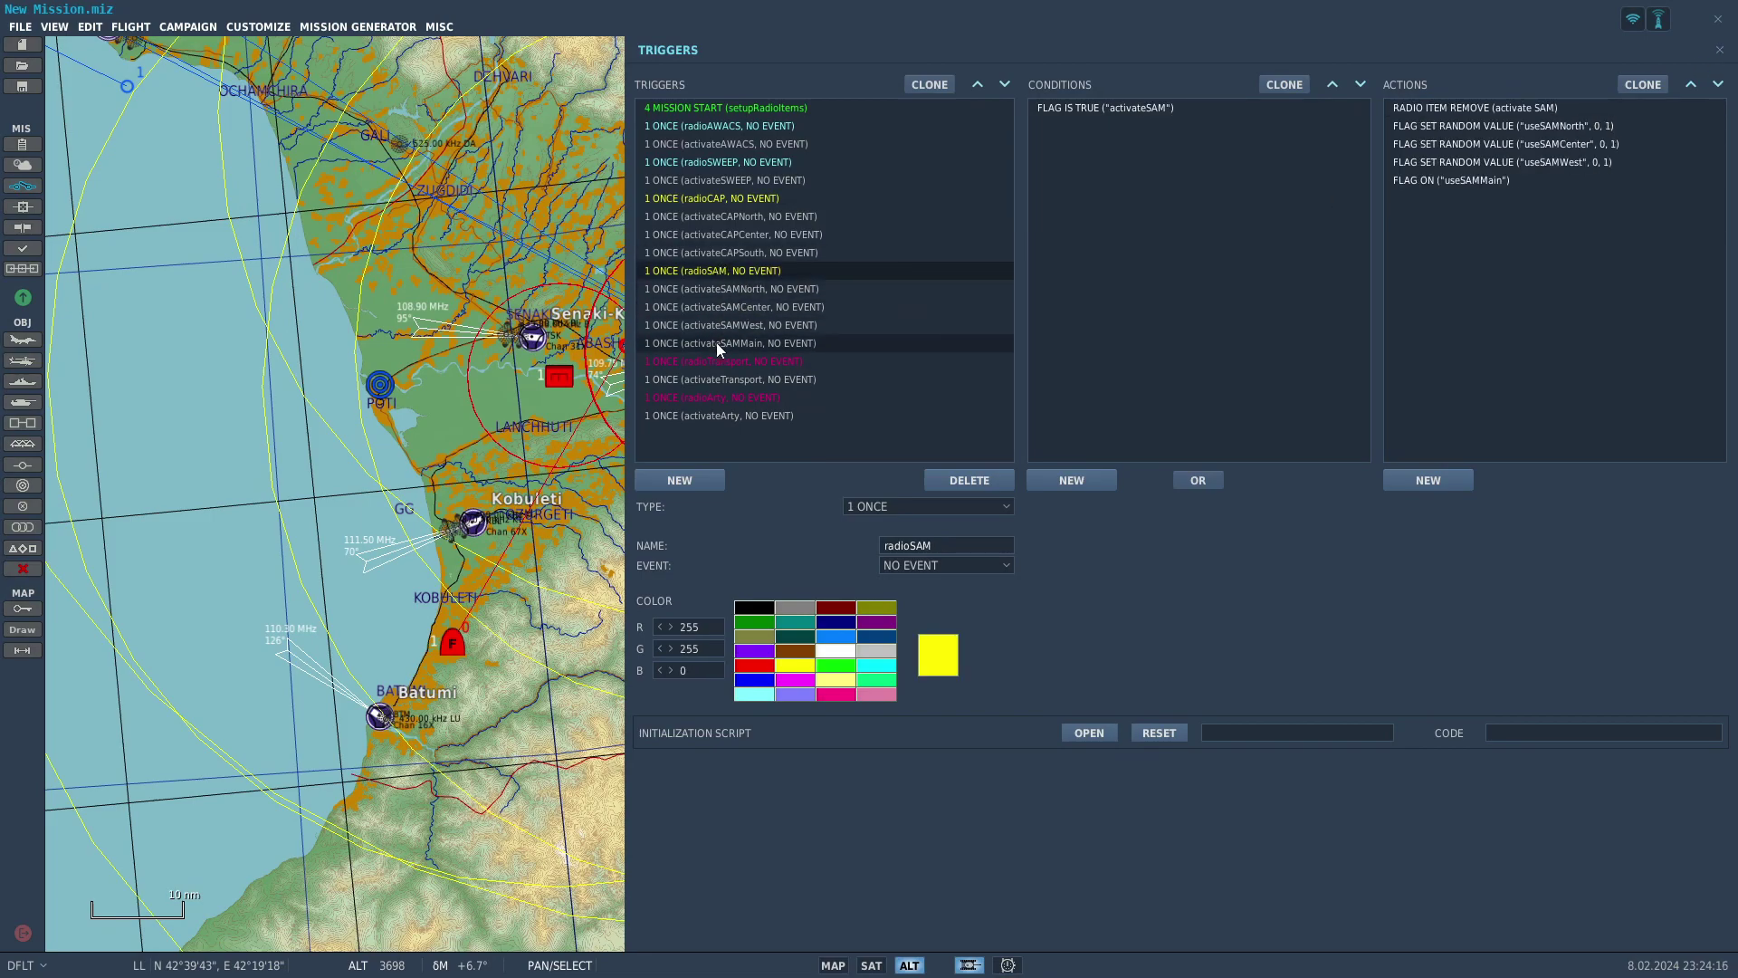
click(716, 341)
click(720, 270)
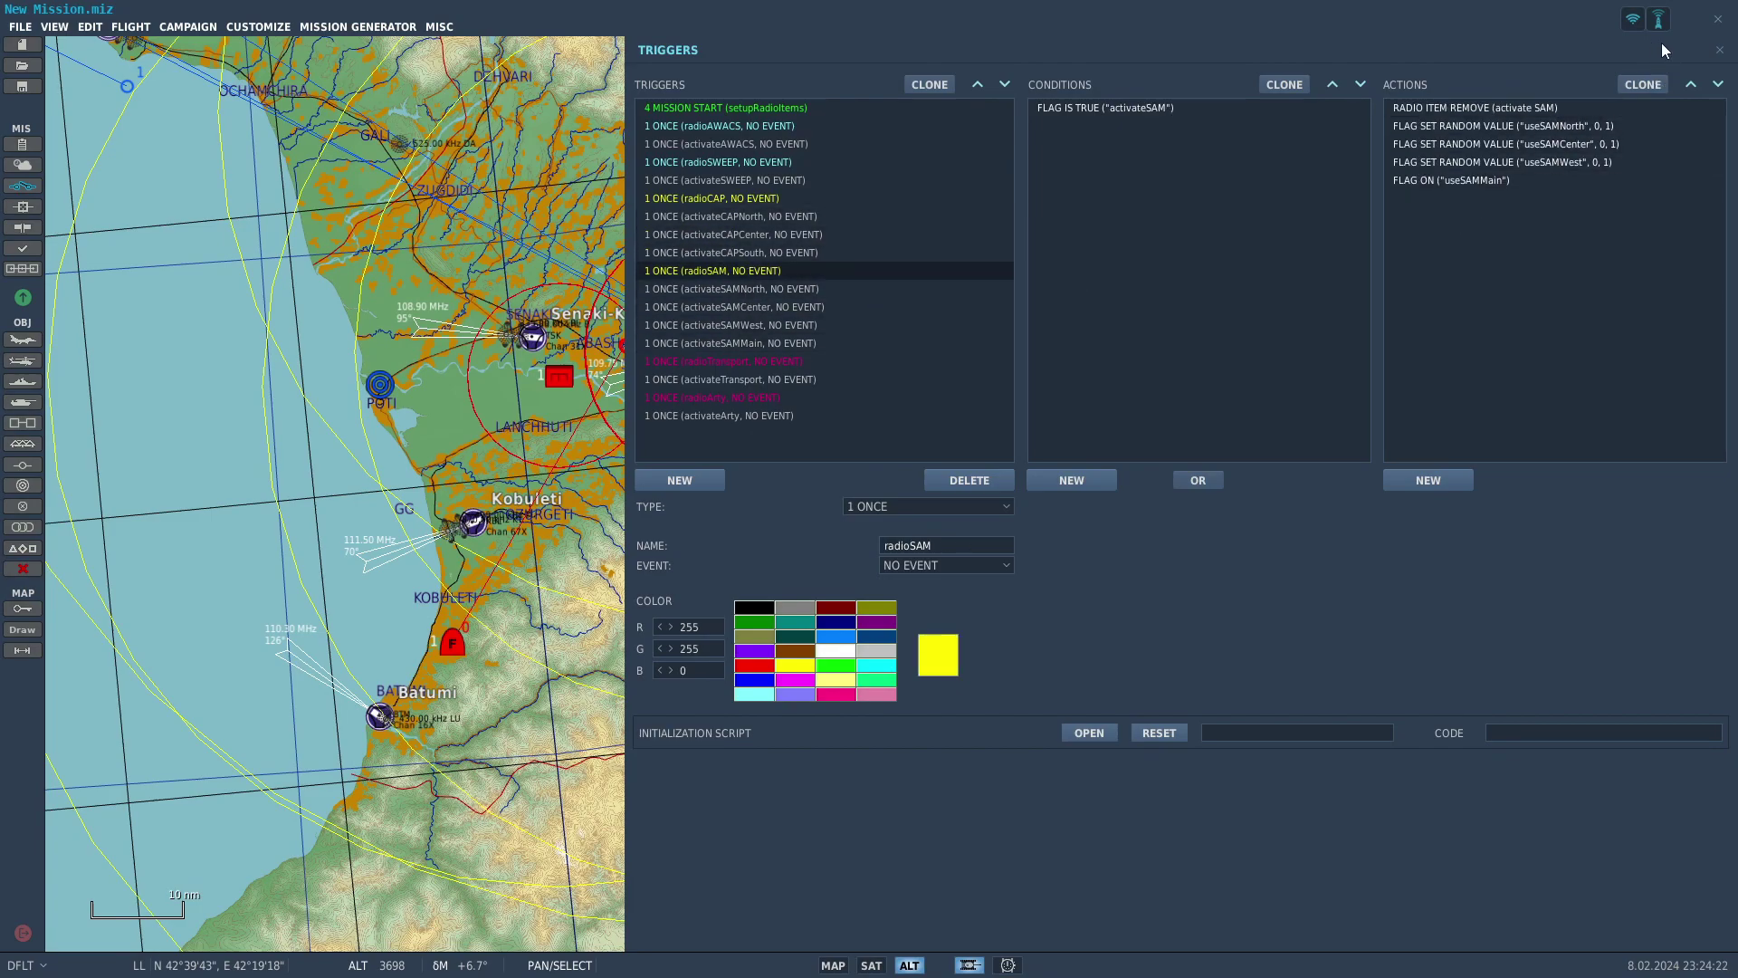
Close the trigger list, reposition the map and launch Fly Mission
click(1720, 51)
drag(631, 219, 959, 388)
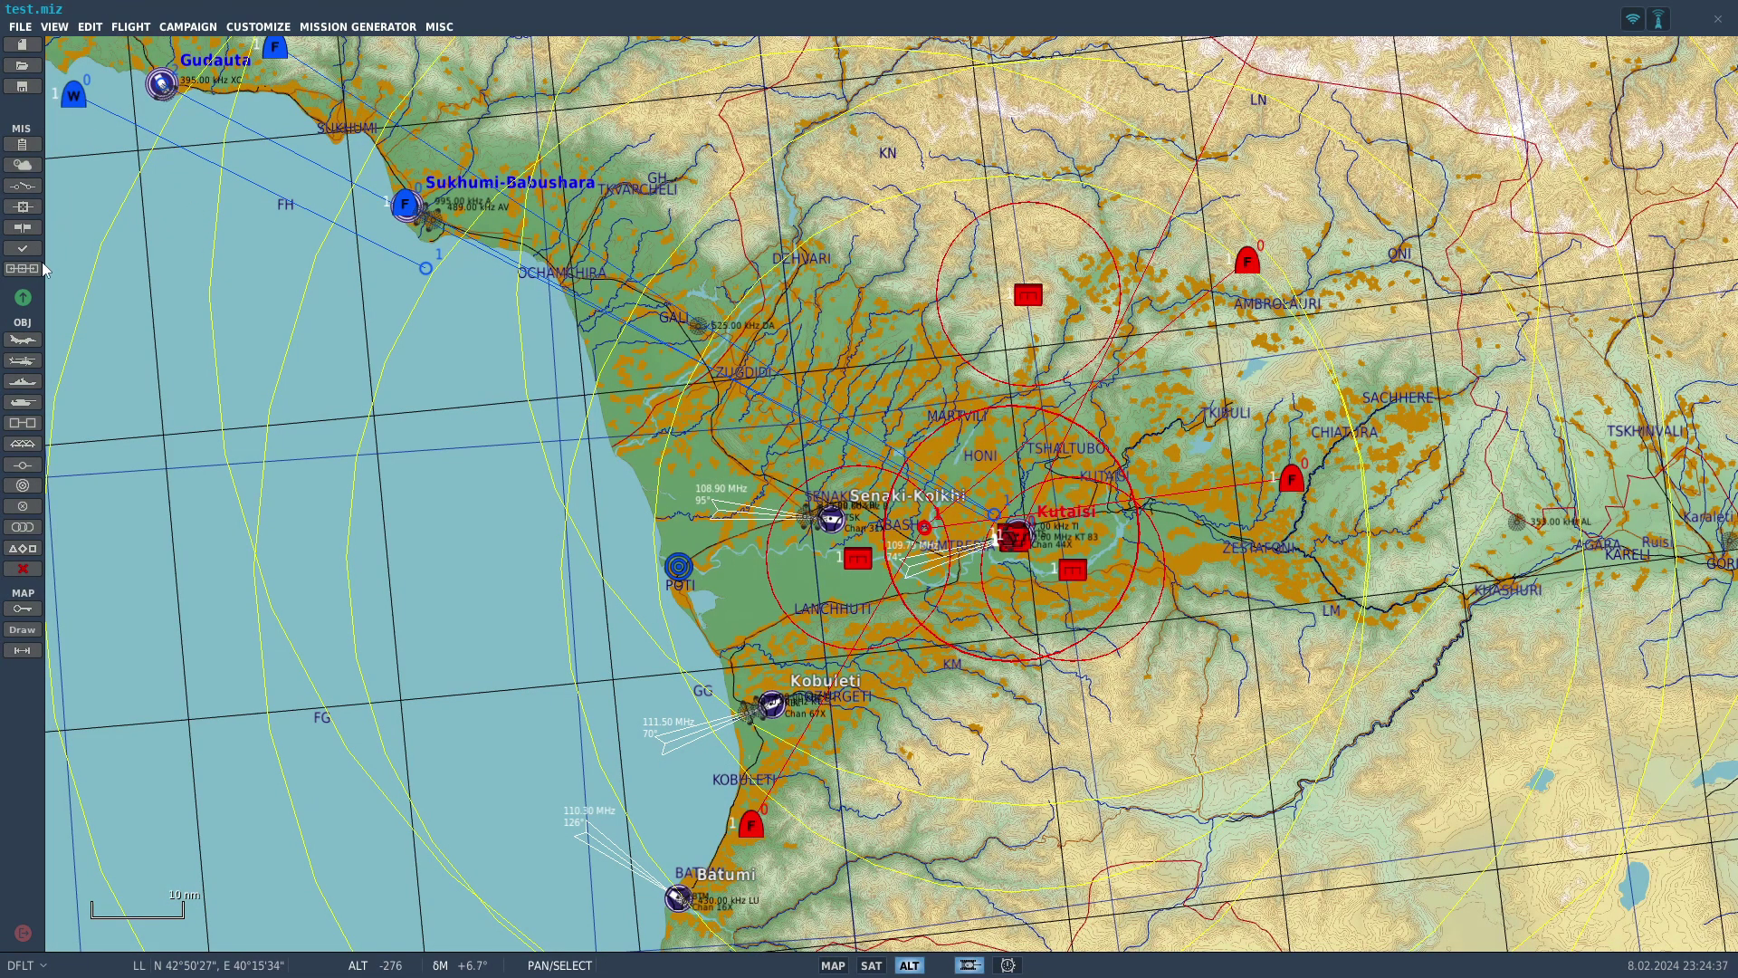
click(25, 300)
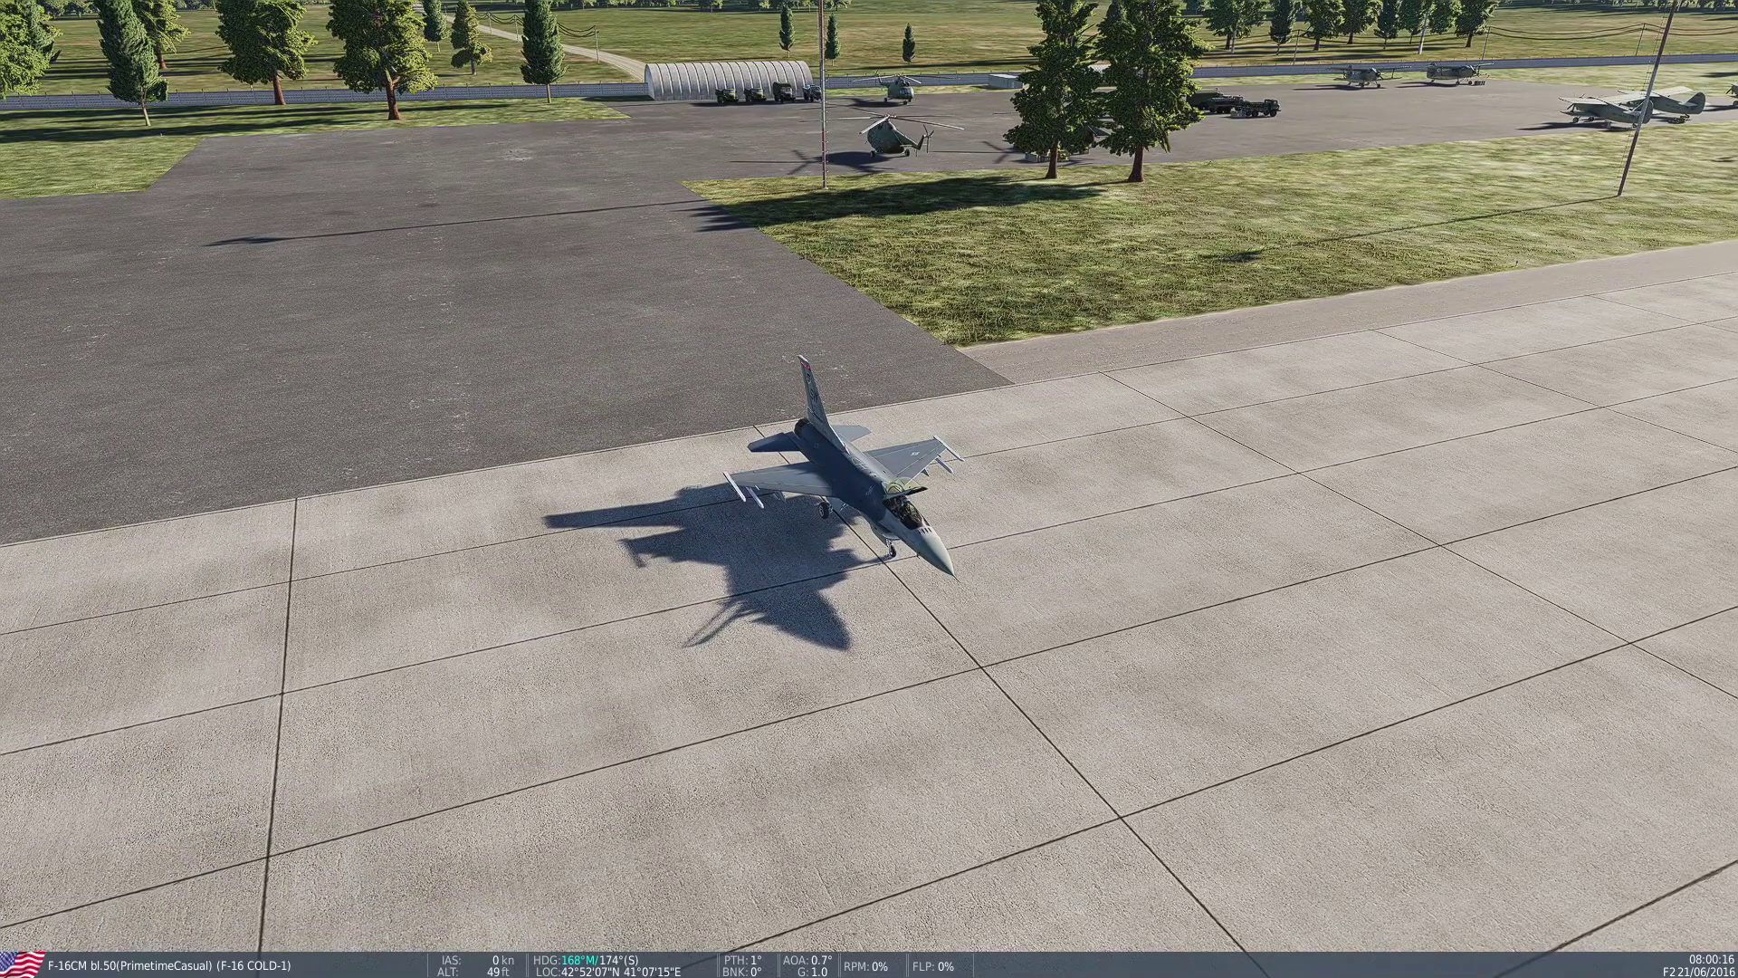
Switch the running mission to the F10 map view
key(F10)
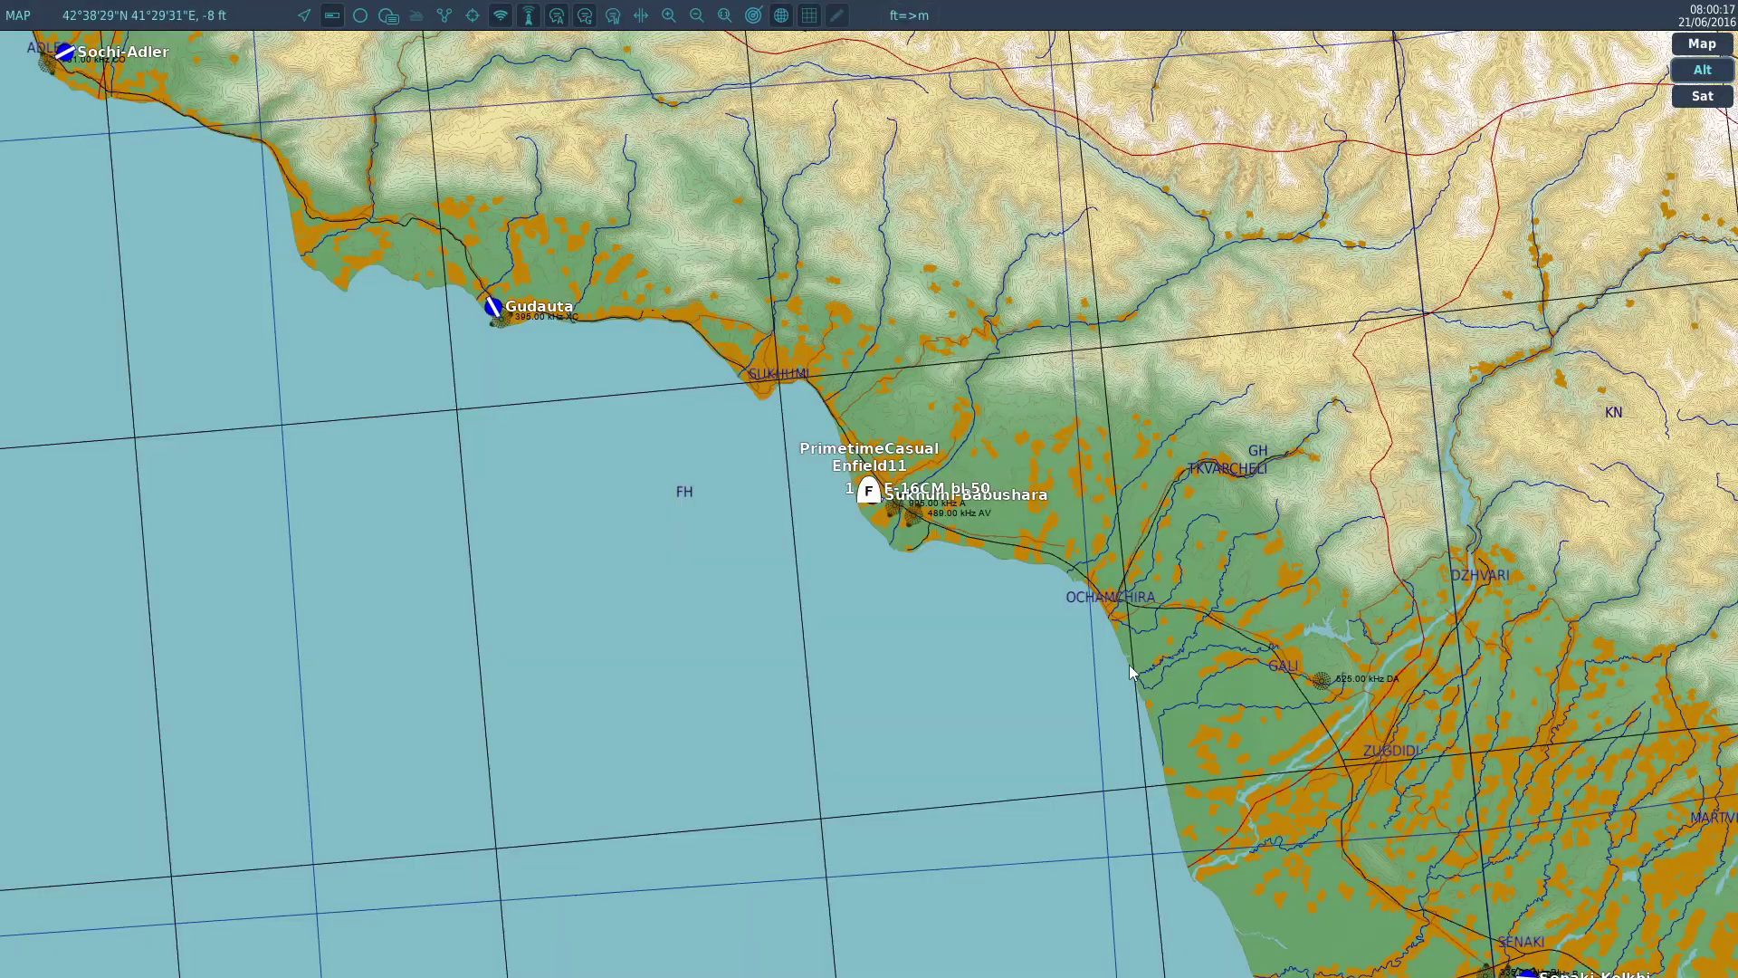
Centre the map near Senaki-Kolkhi and activate ARTY through the Other radio menu (\, F10, F6)
drag(1018, 622, 575, 195)
scroll(621, 362, down, 3)
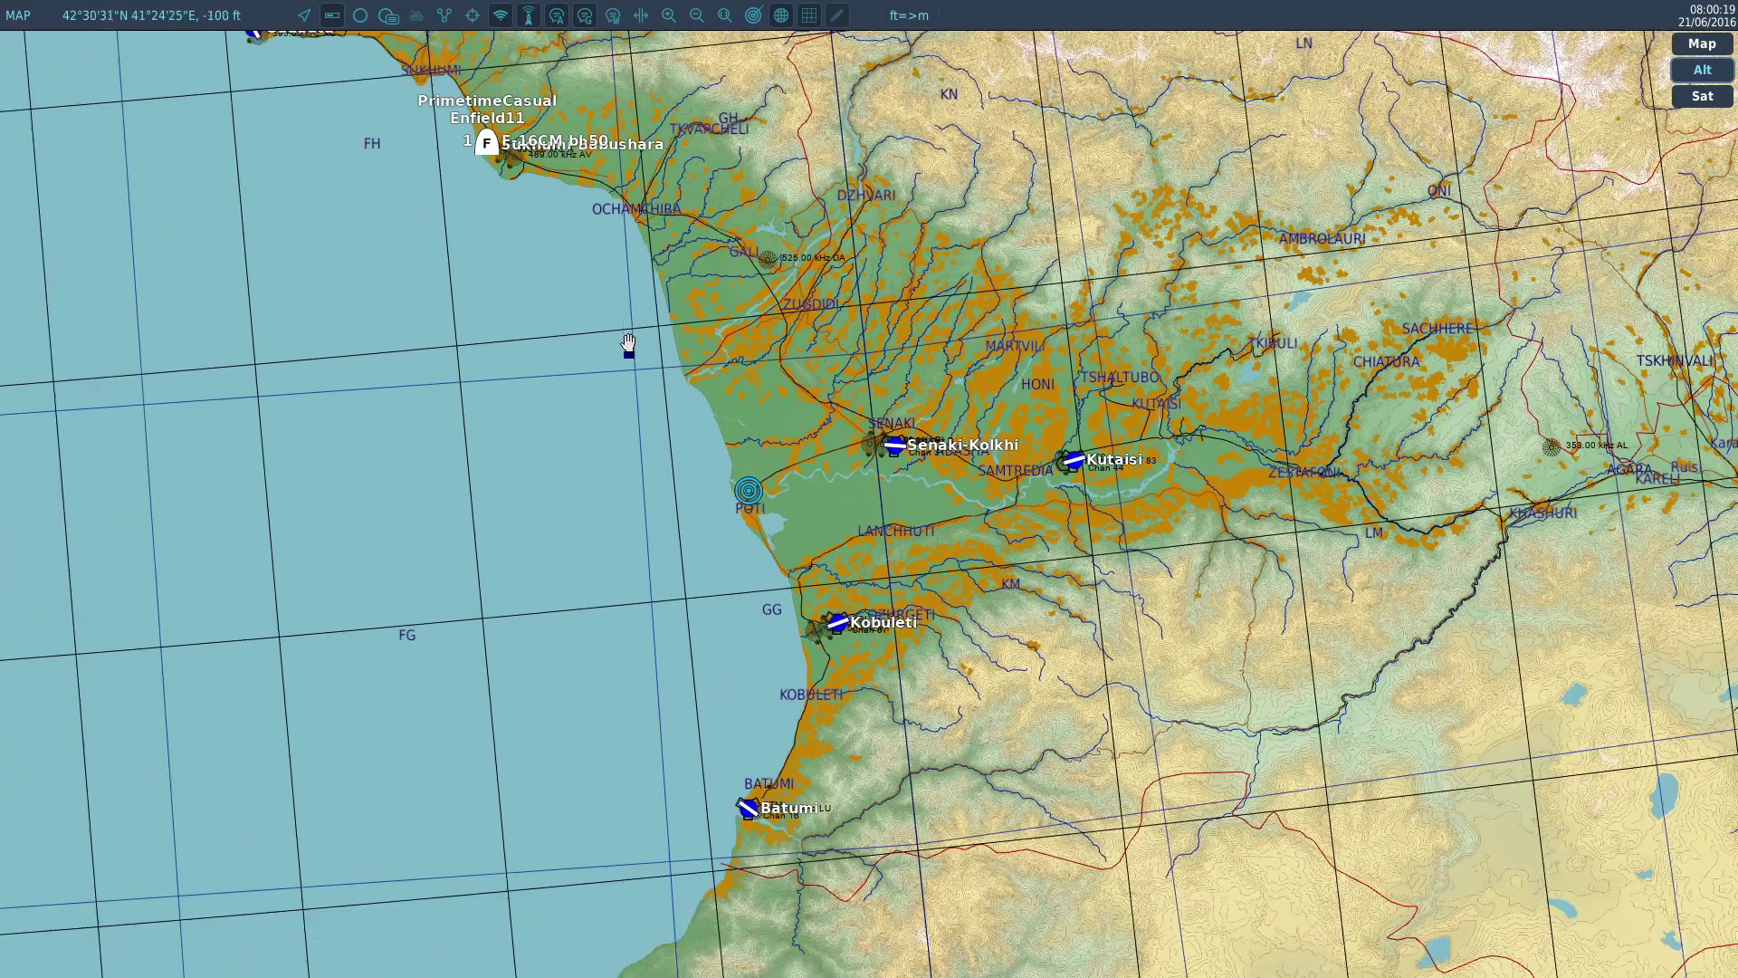
drag(621, 454, 739, 466)
scroll(742, 432, up, 3)
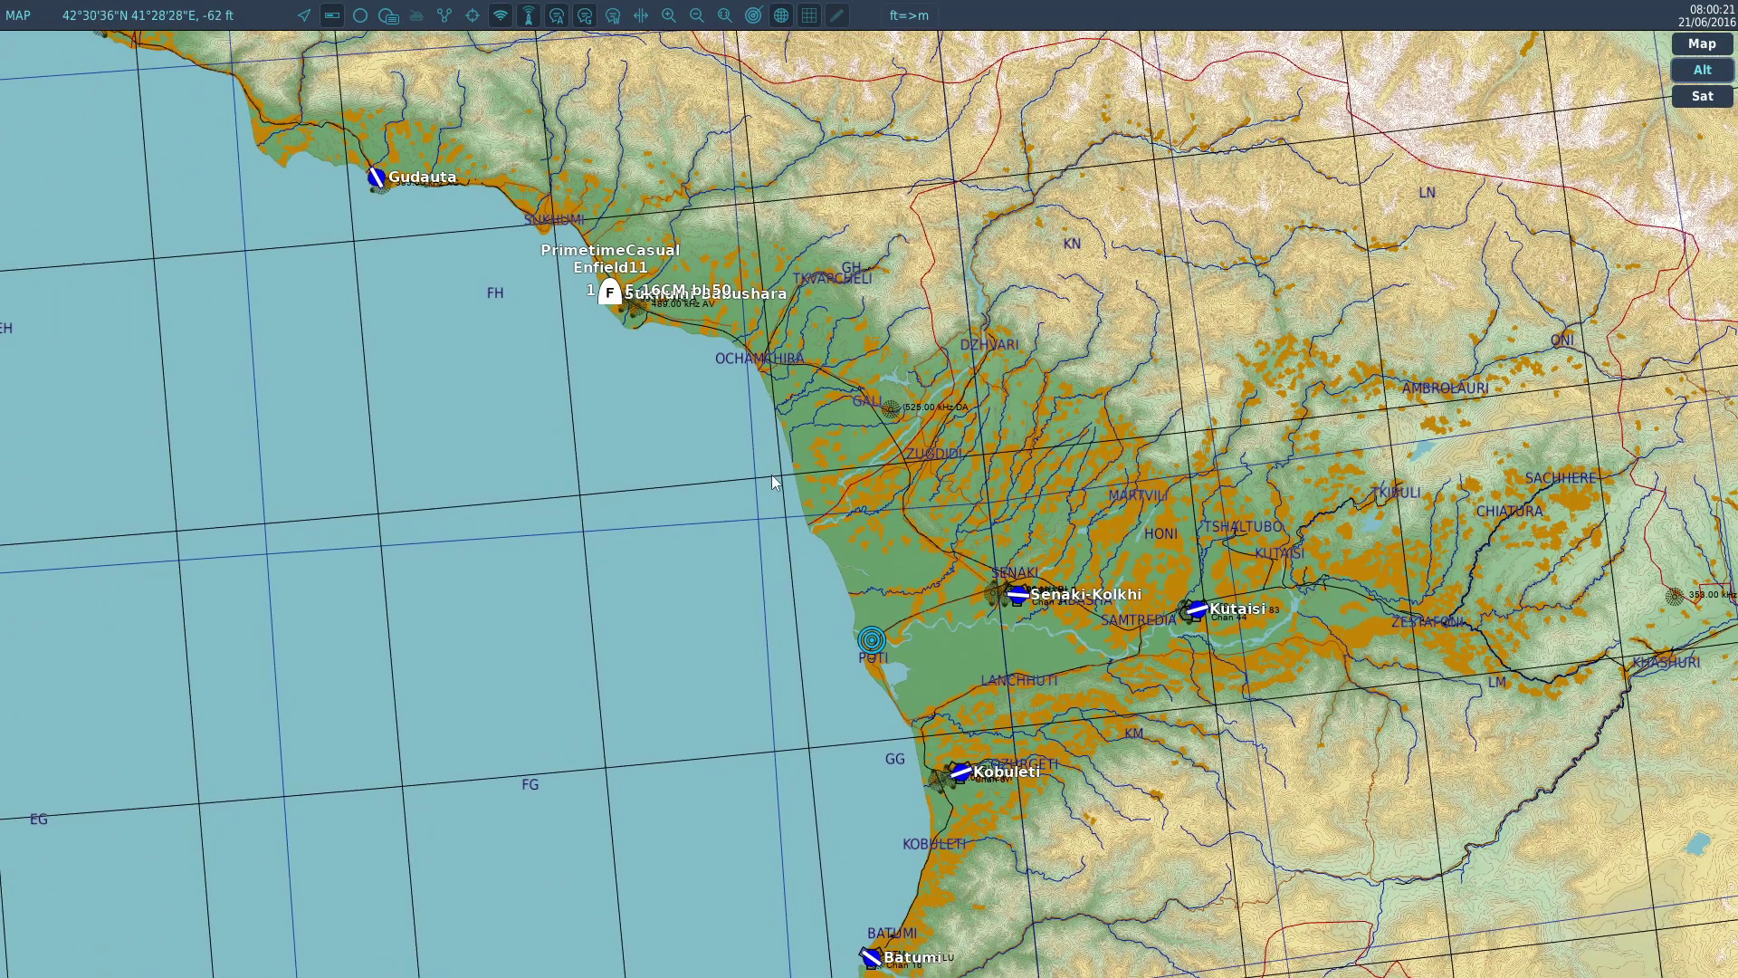
scroll(860, 579, up, 2)
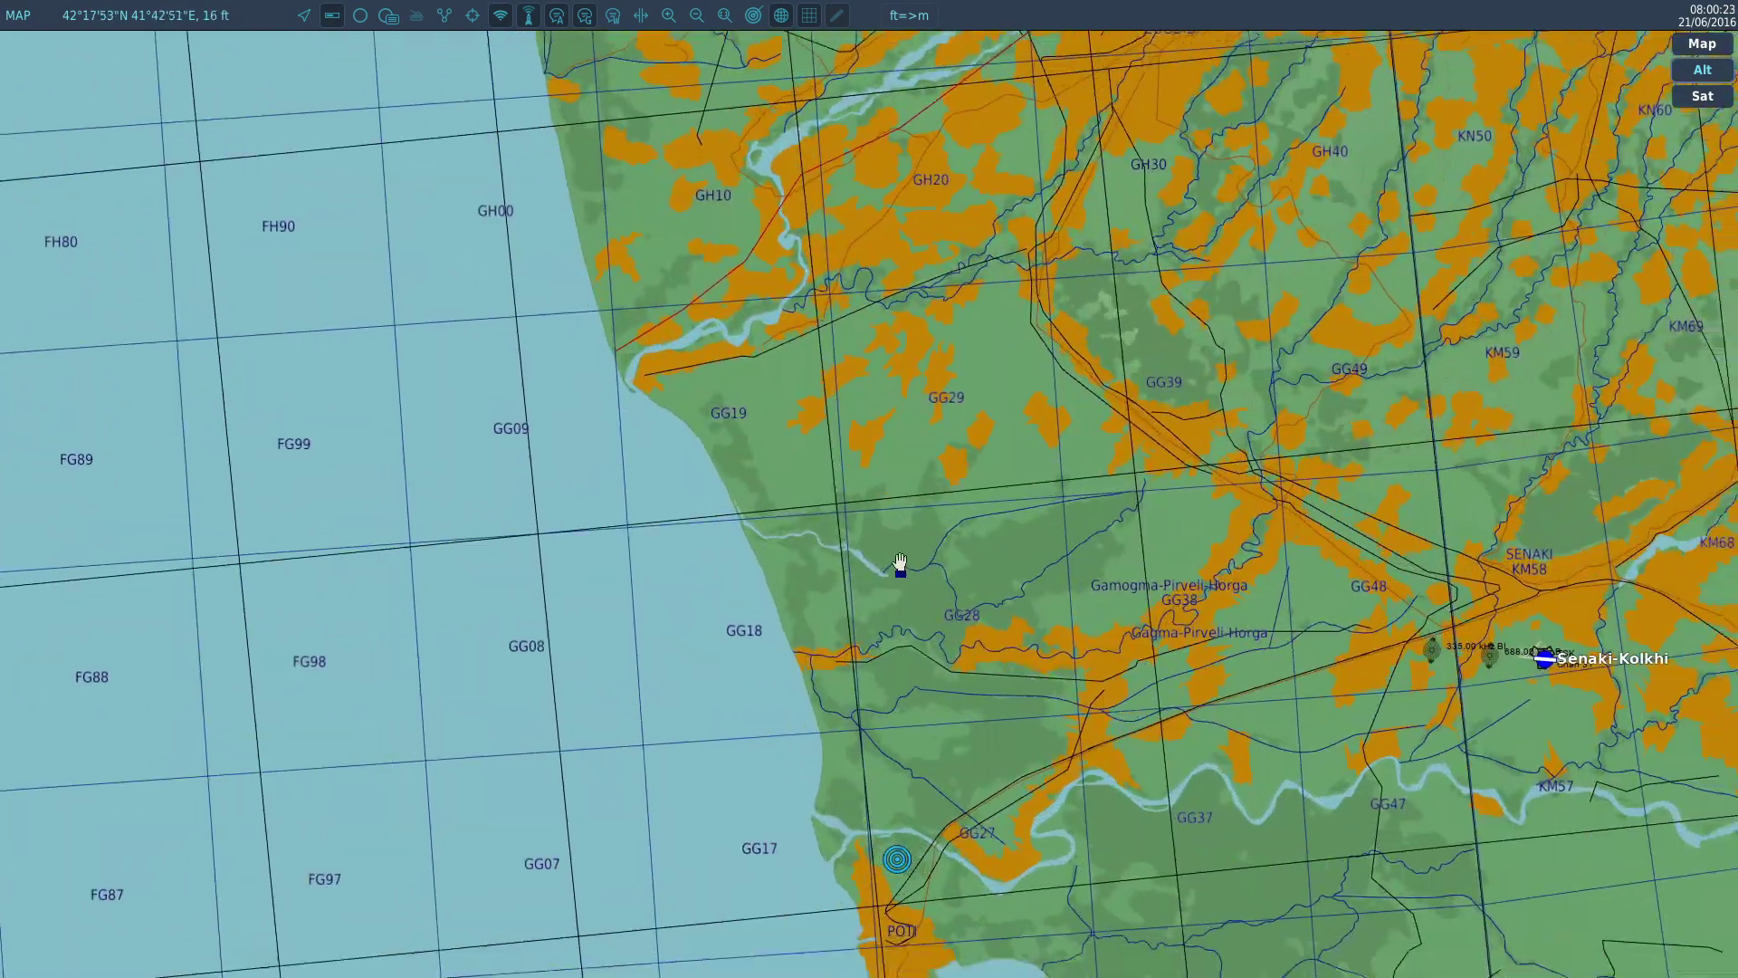
drag(900, 567, 241, 221)
scroll(621, 439, up, 4)
drag(708, 437, 463, 410)
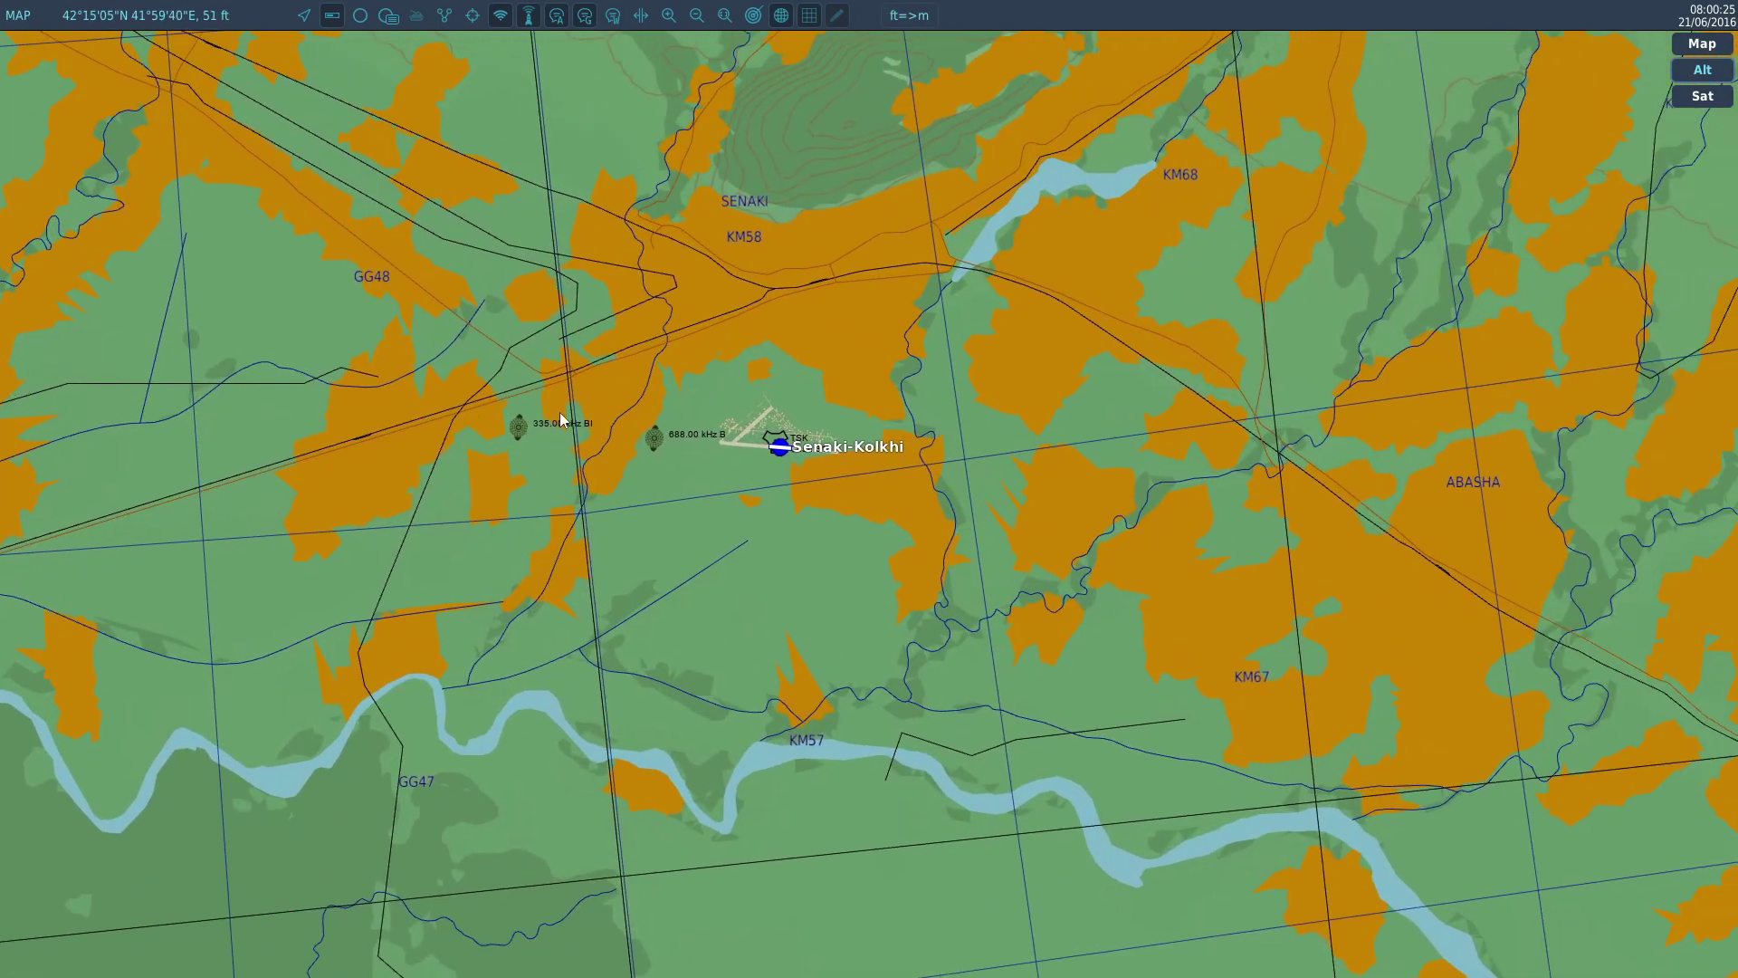
key(backslash)
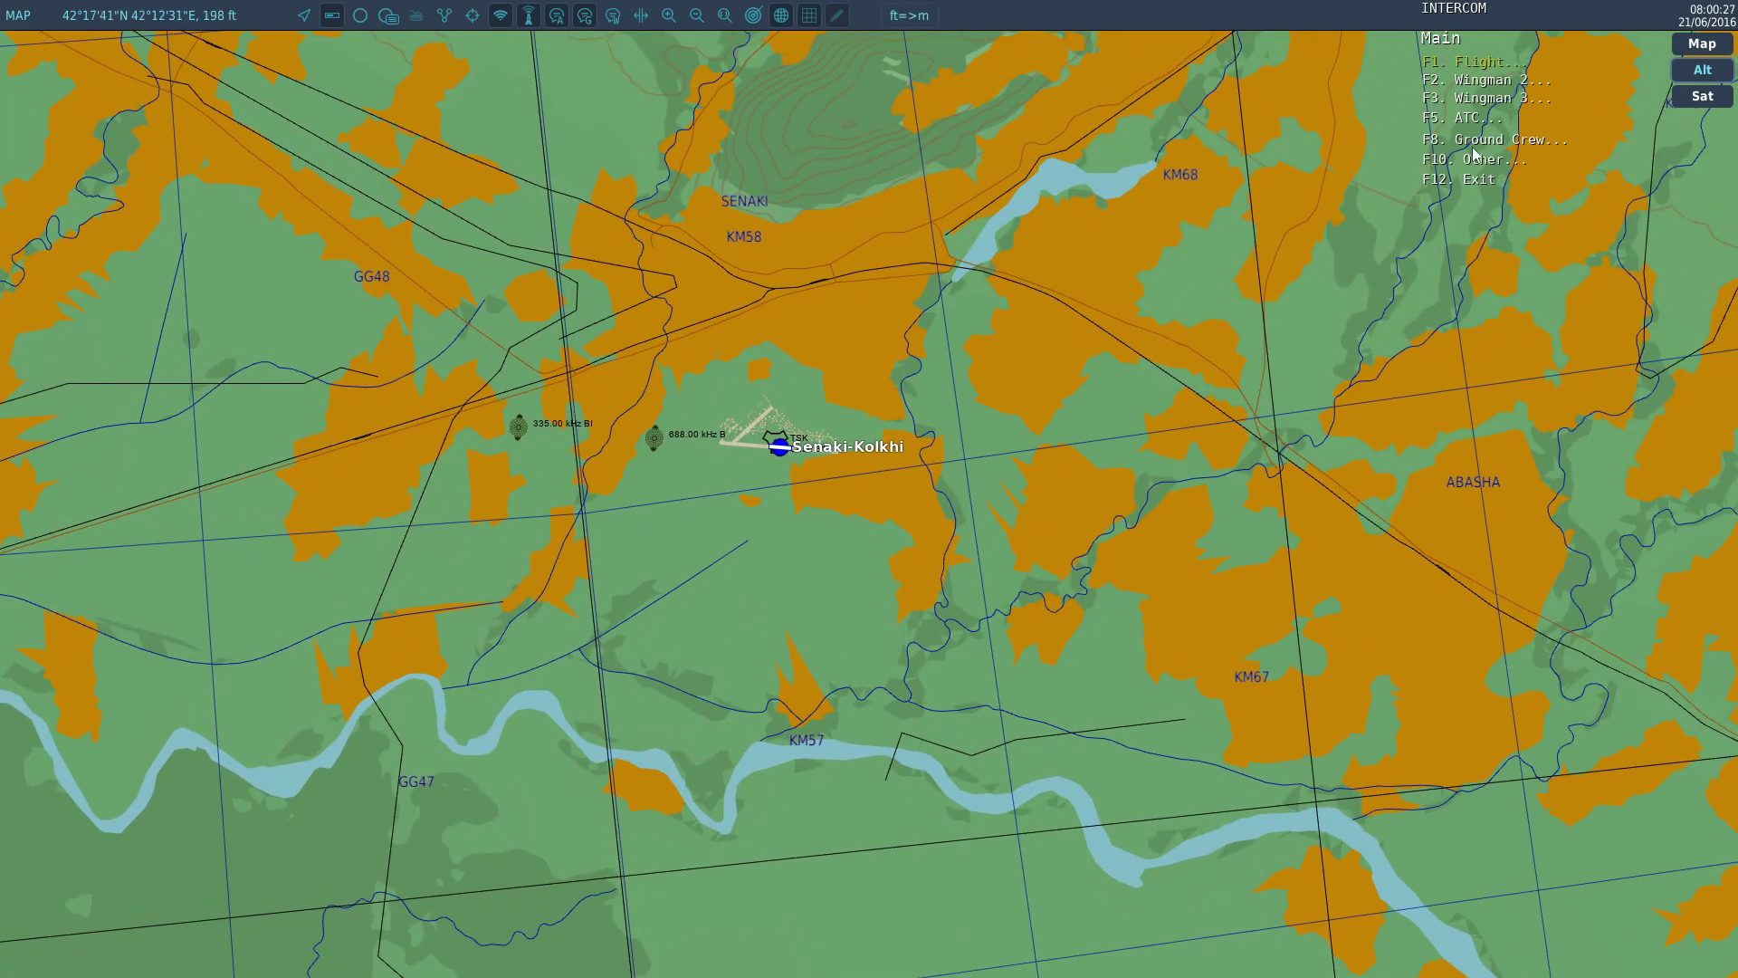
key(F10)
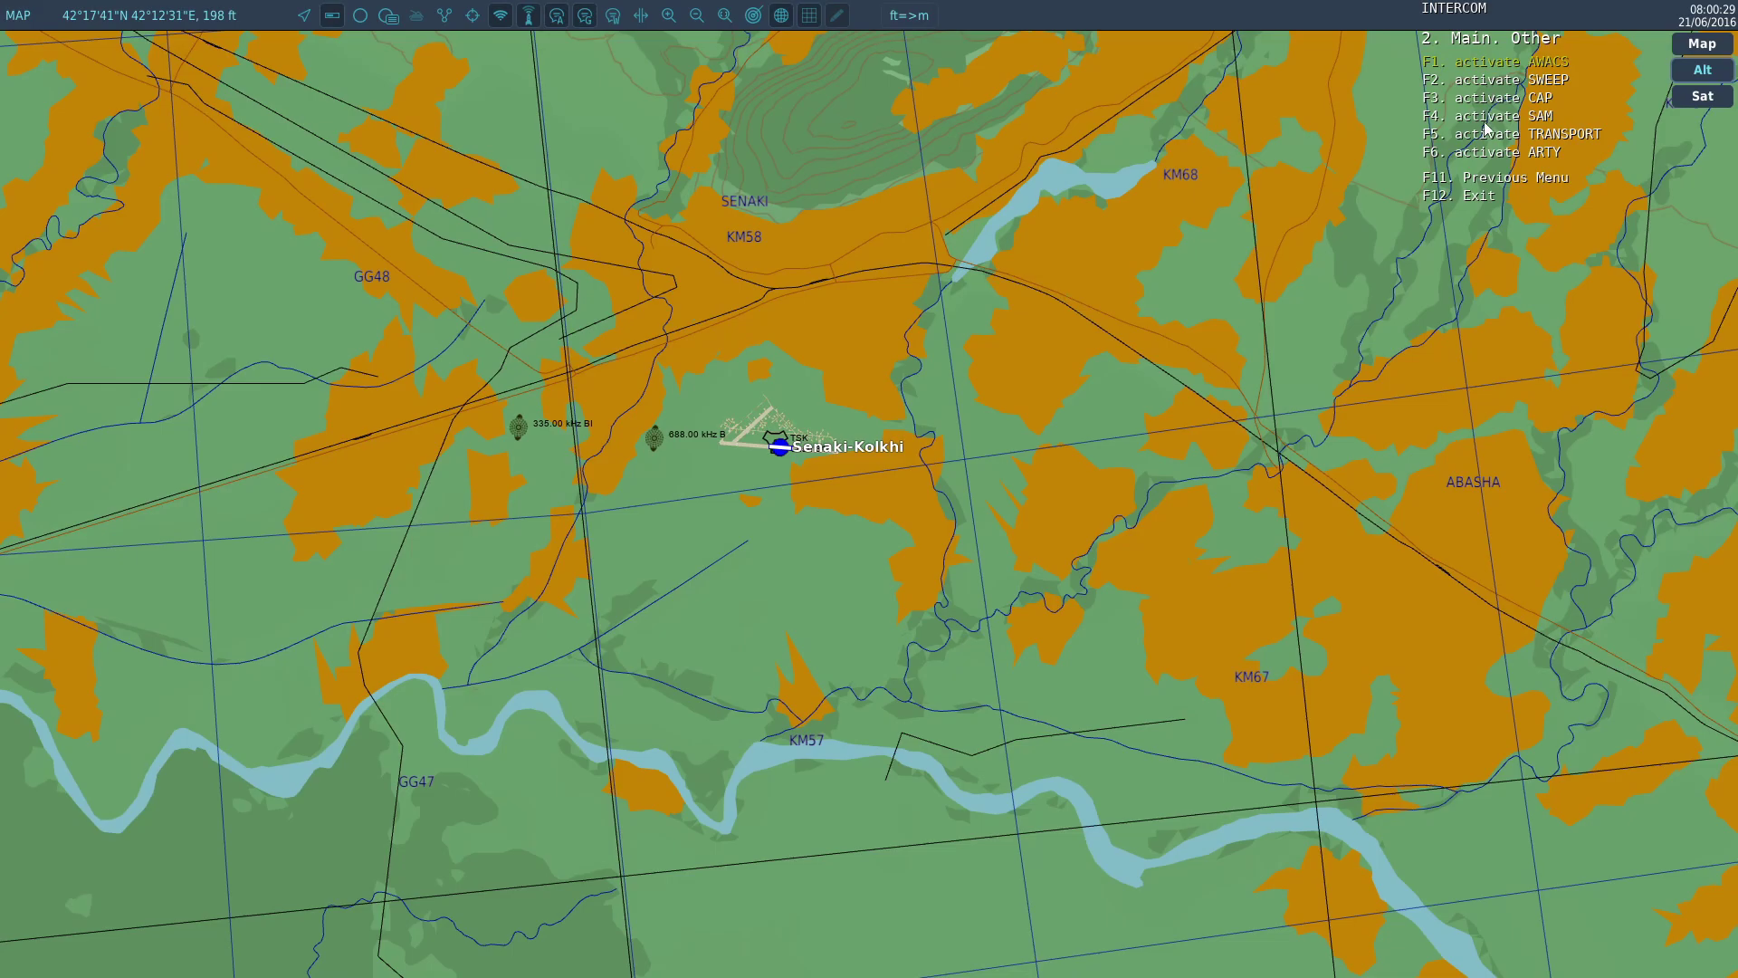
key(F6)
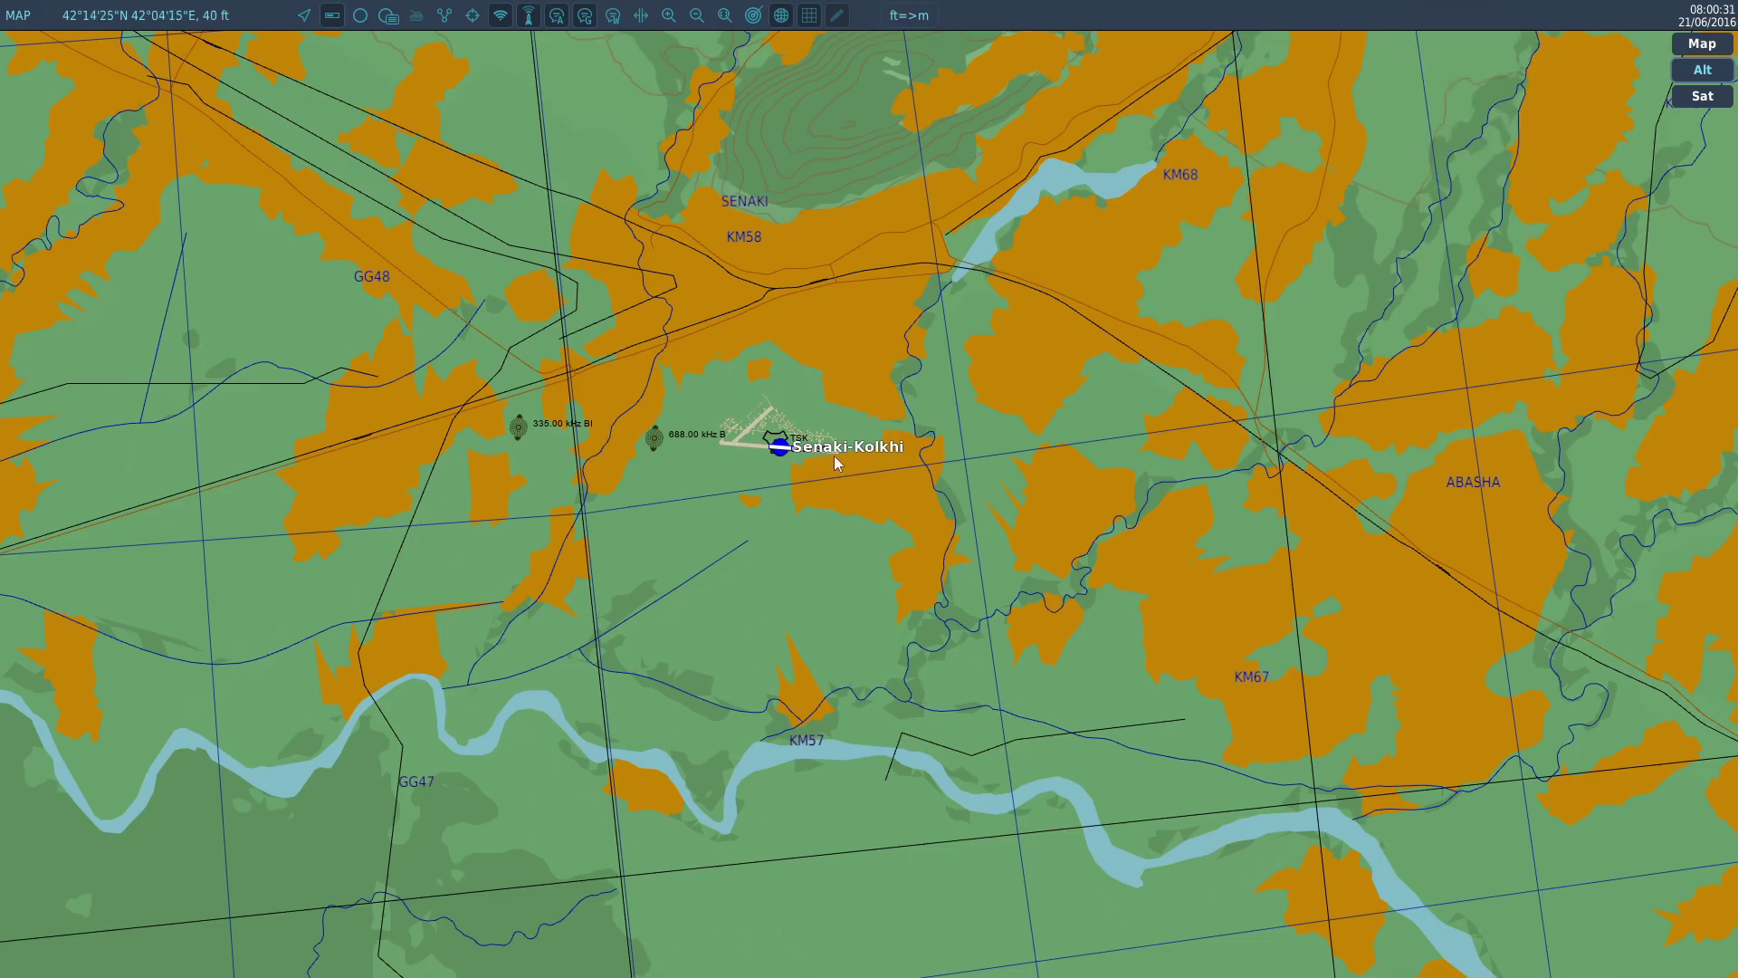
Zoom the map onto Kutaisi airfield and reopen the Other radio submenu
scroll(717, 461, down, 4)
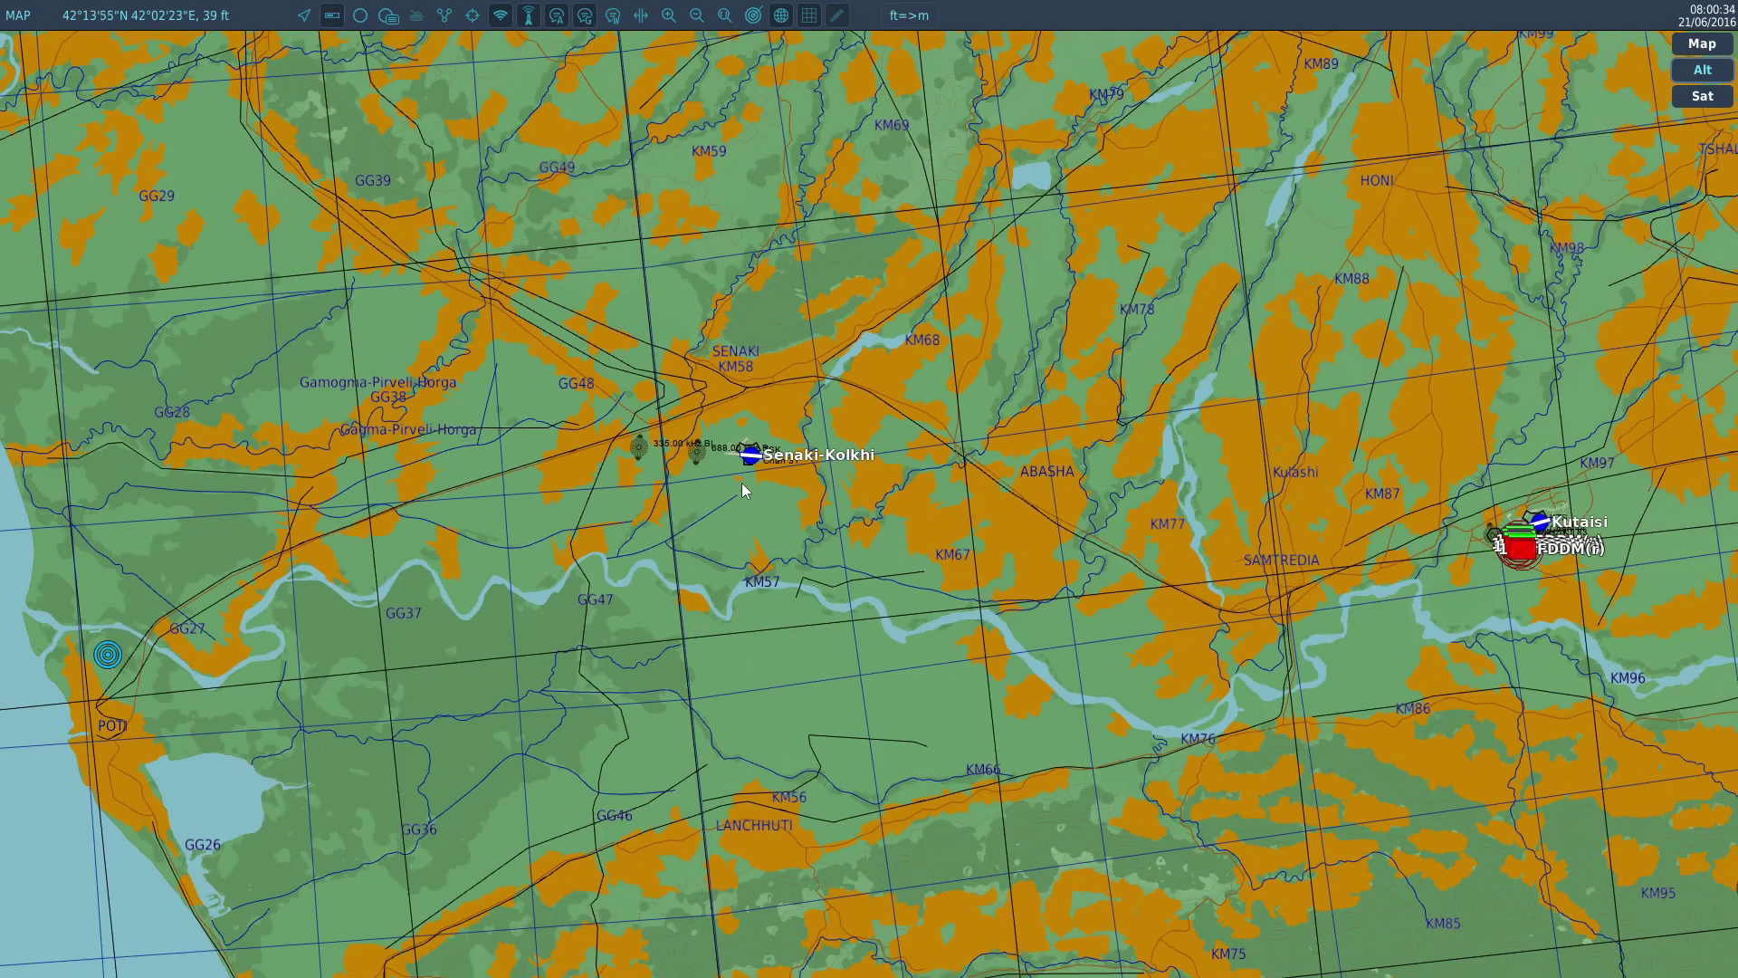
scroll(741, 481, down, 2)
right_drag(968, 581, 664, 517)
scroll(665, 517, up, 4)
scroll(663, 482, up, 5)
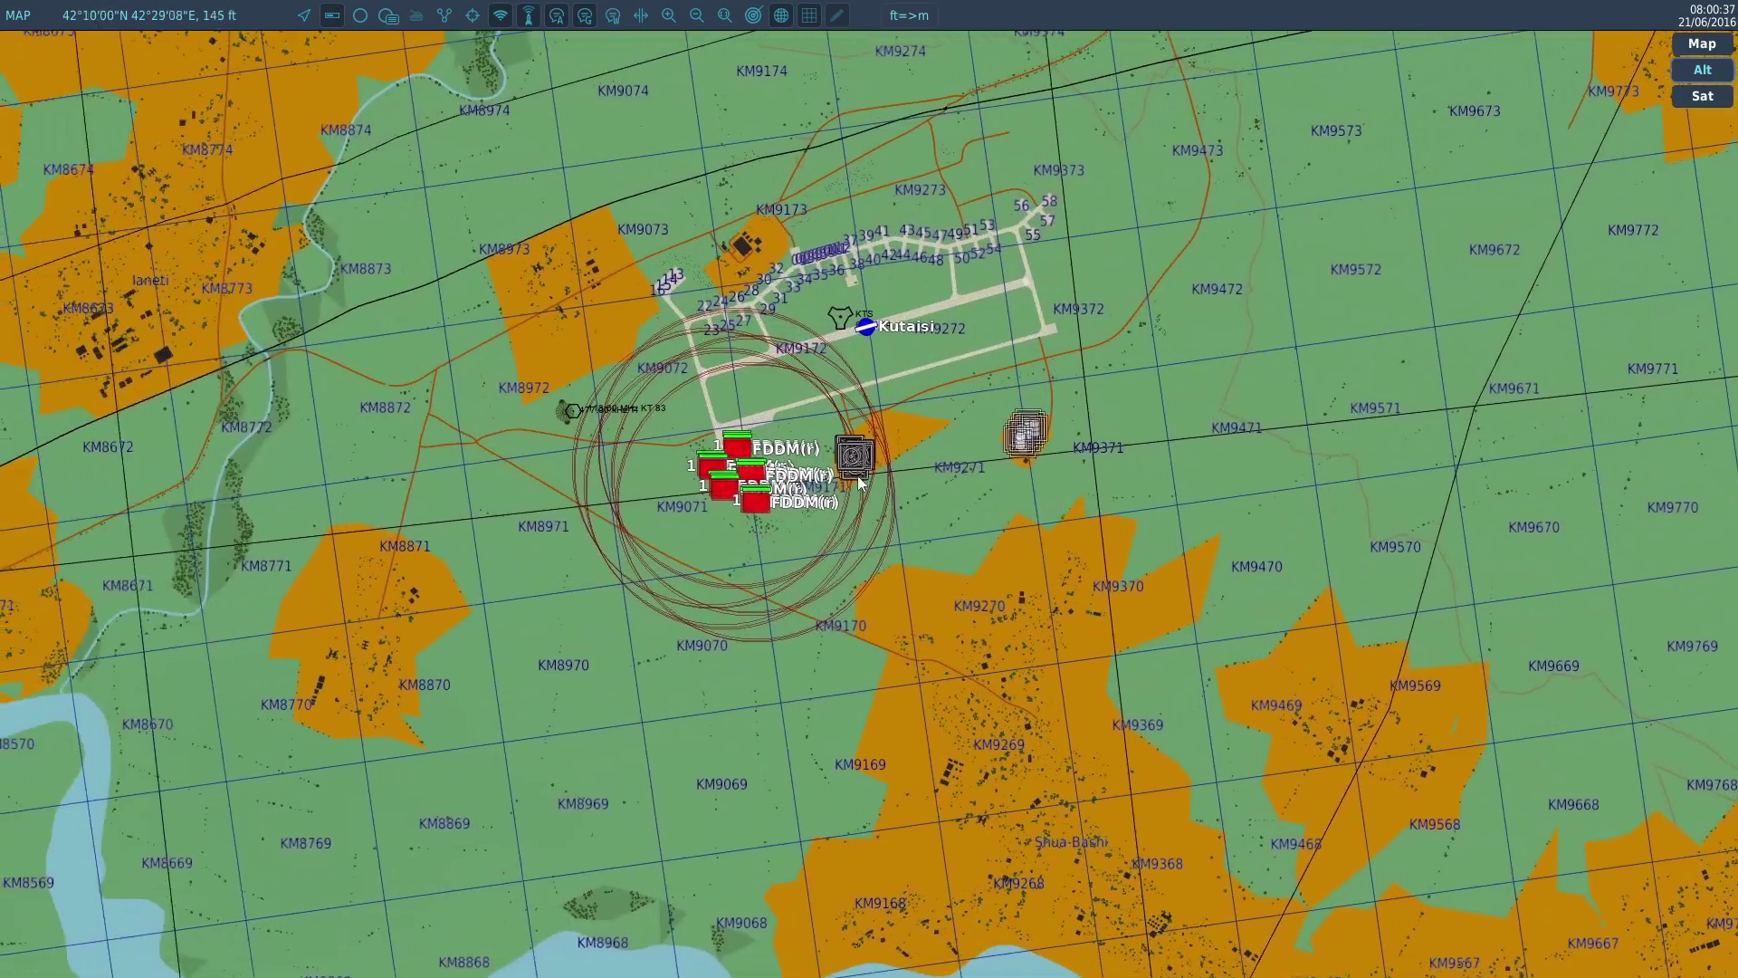
right_drag(978, 495, 982, 498)
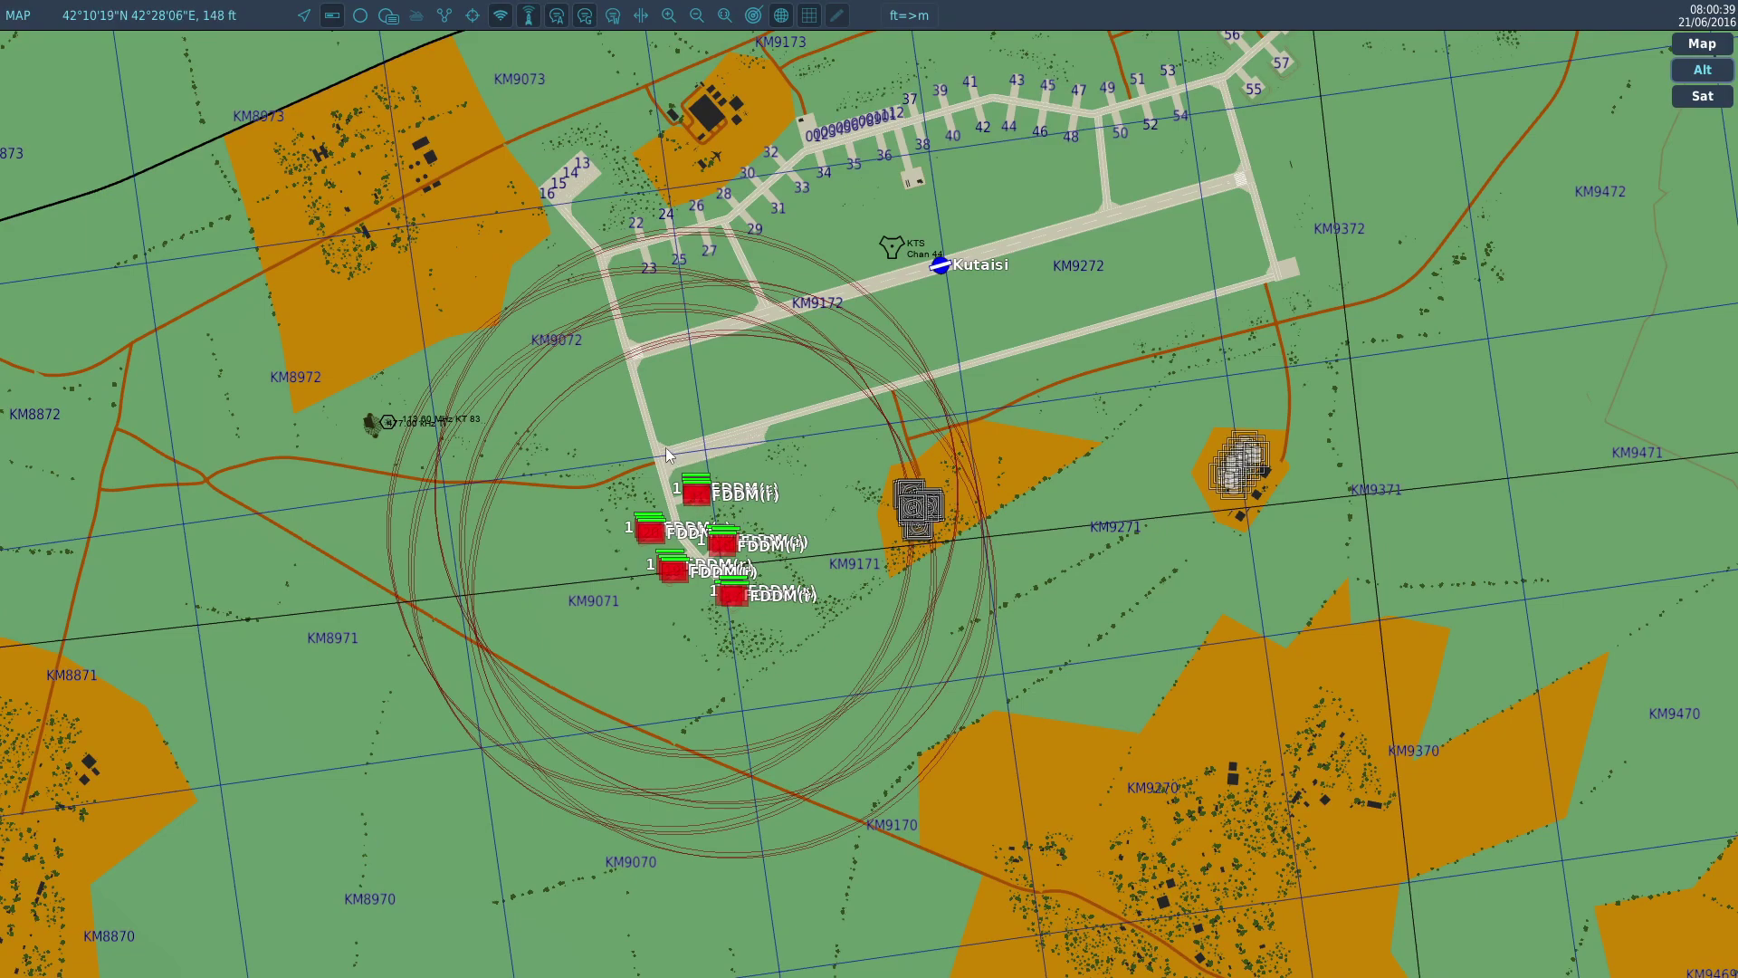
key(backslash)
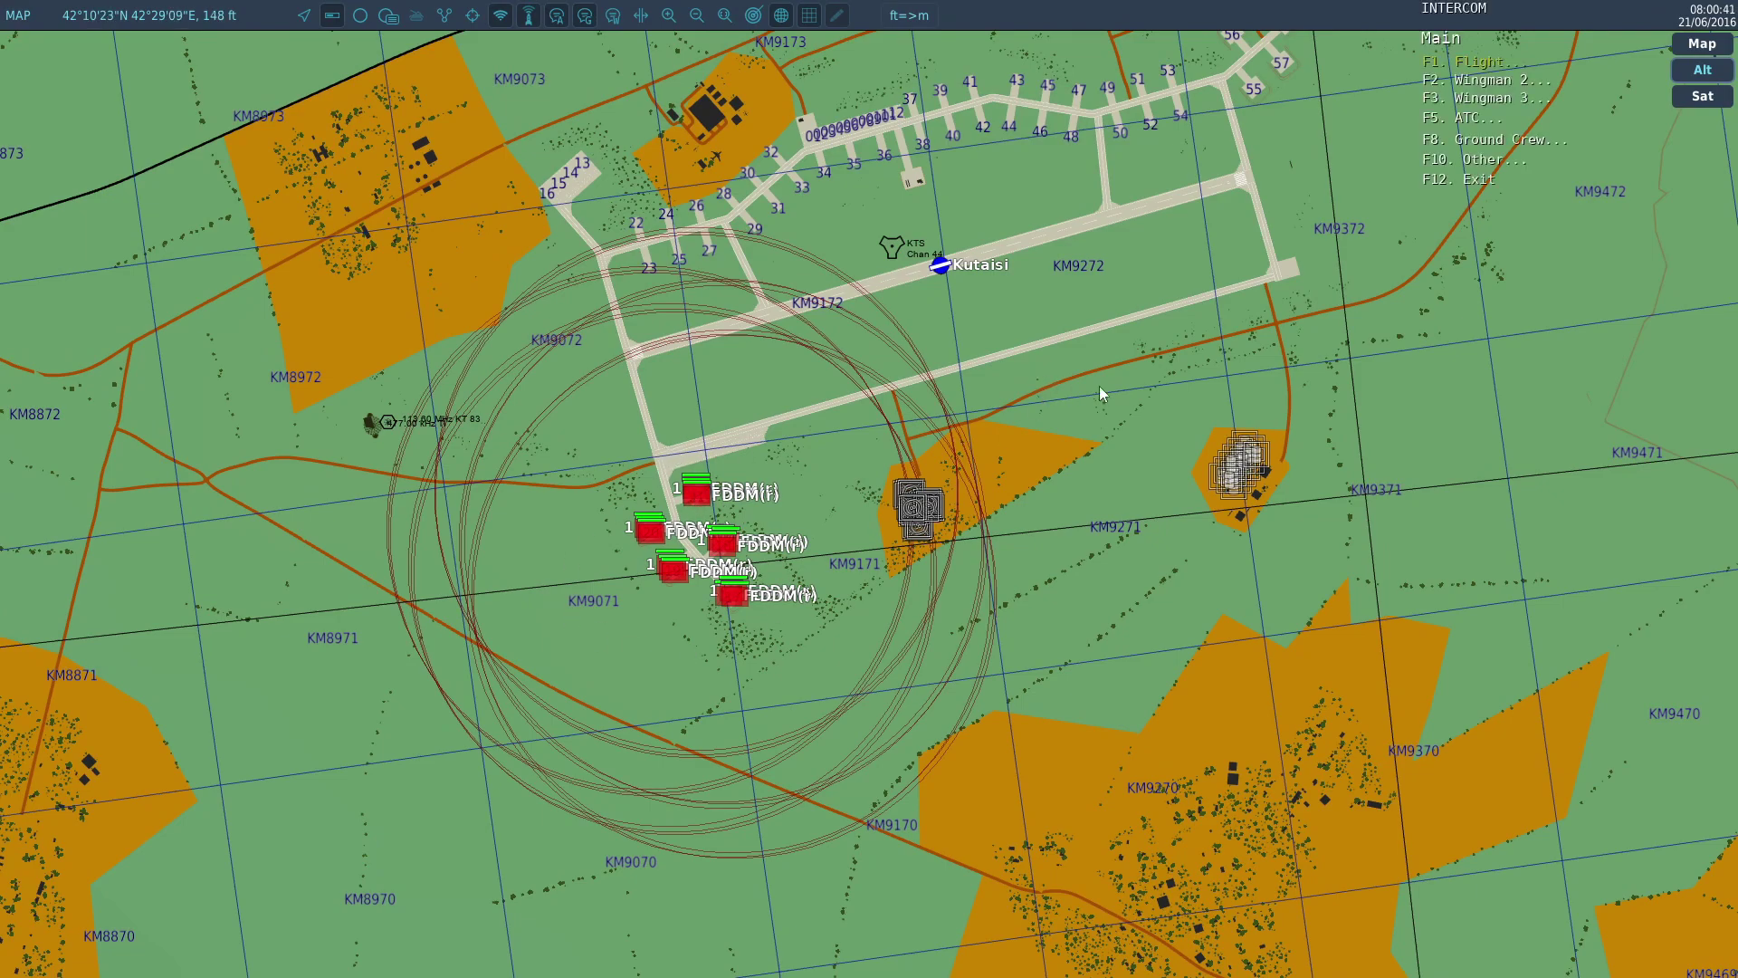
key(F10)
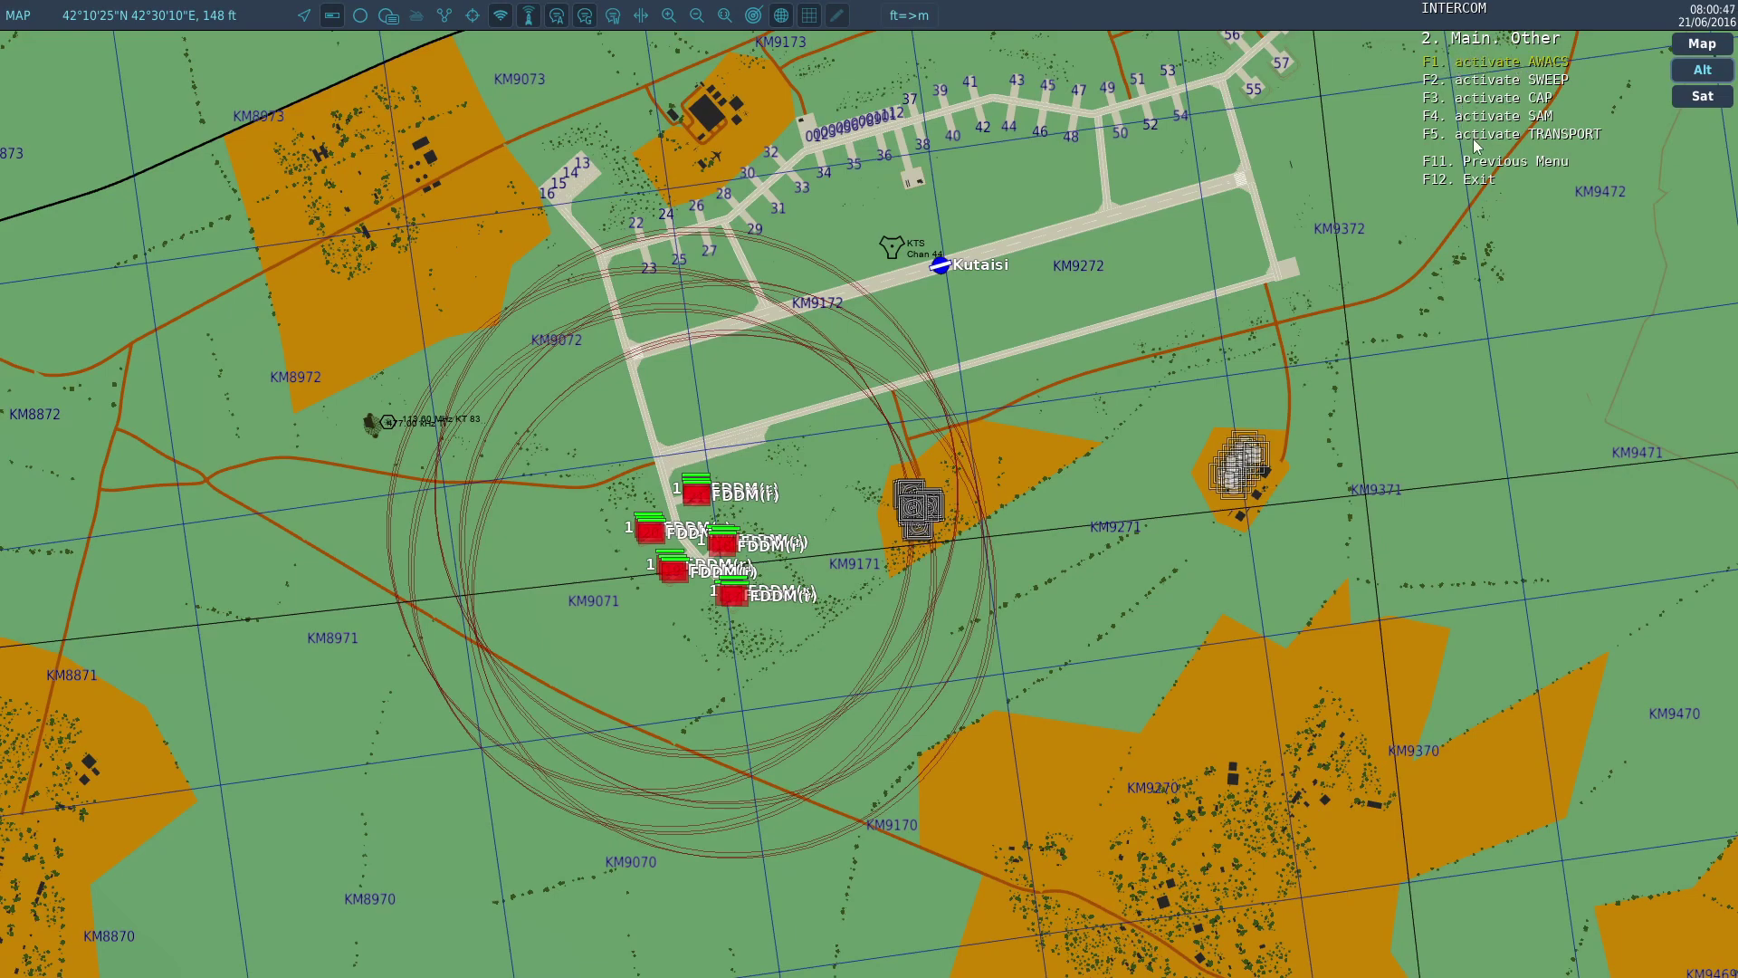
Activate the TRANSPORT trigger and view the spawned IL-78M on Kutaisi from outside
key(F1)
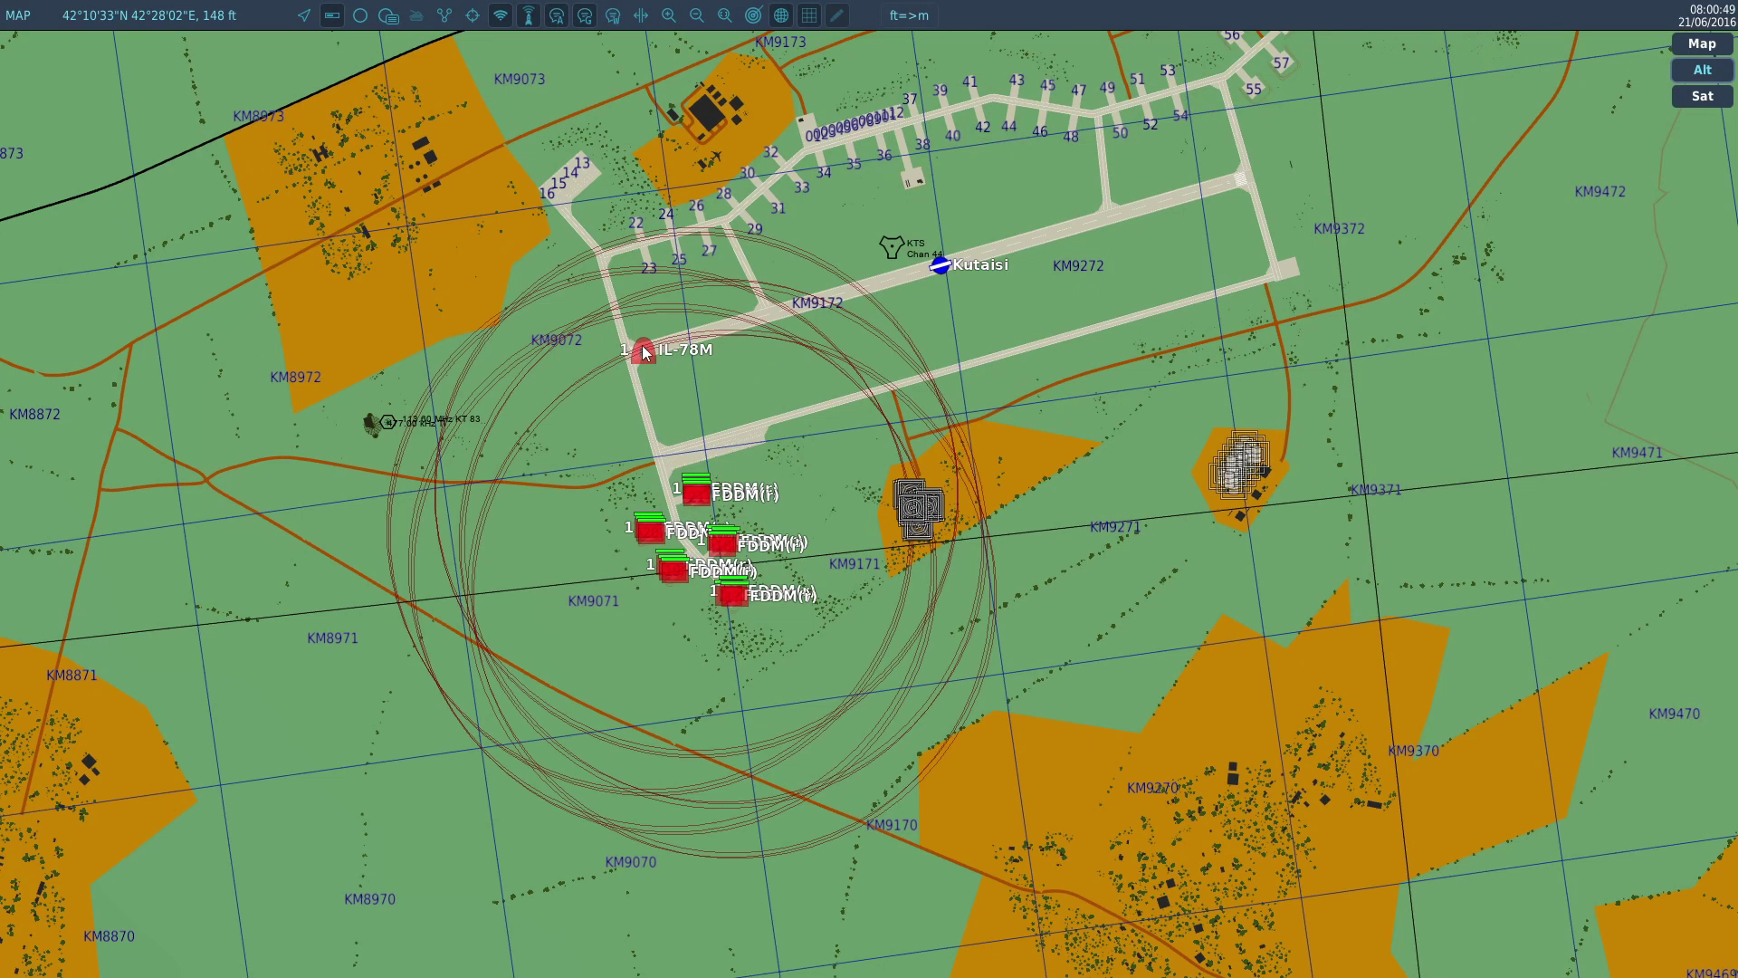
click(644, 354)
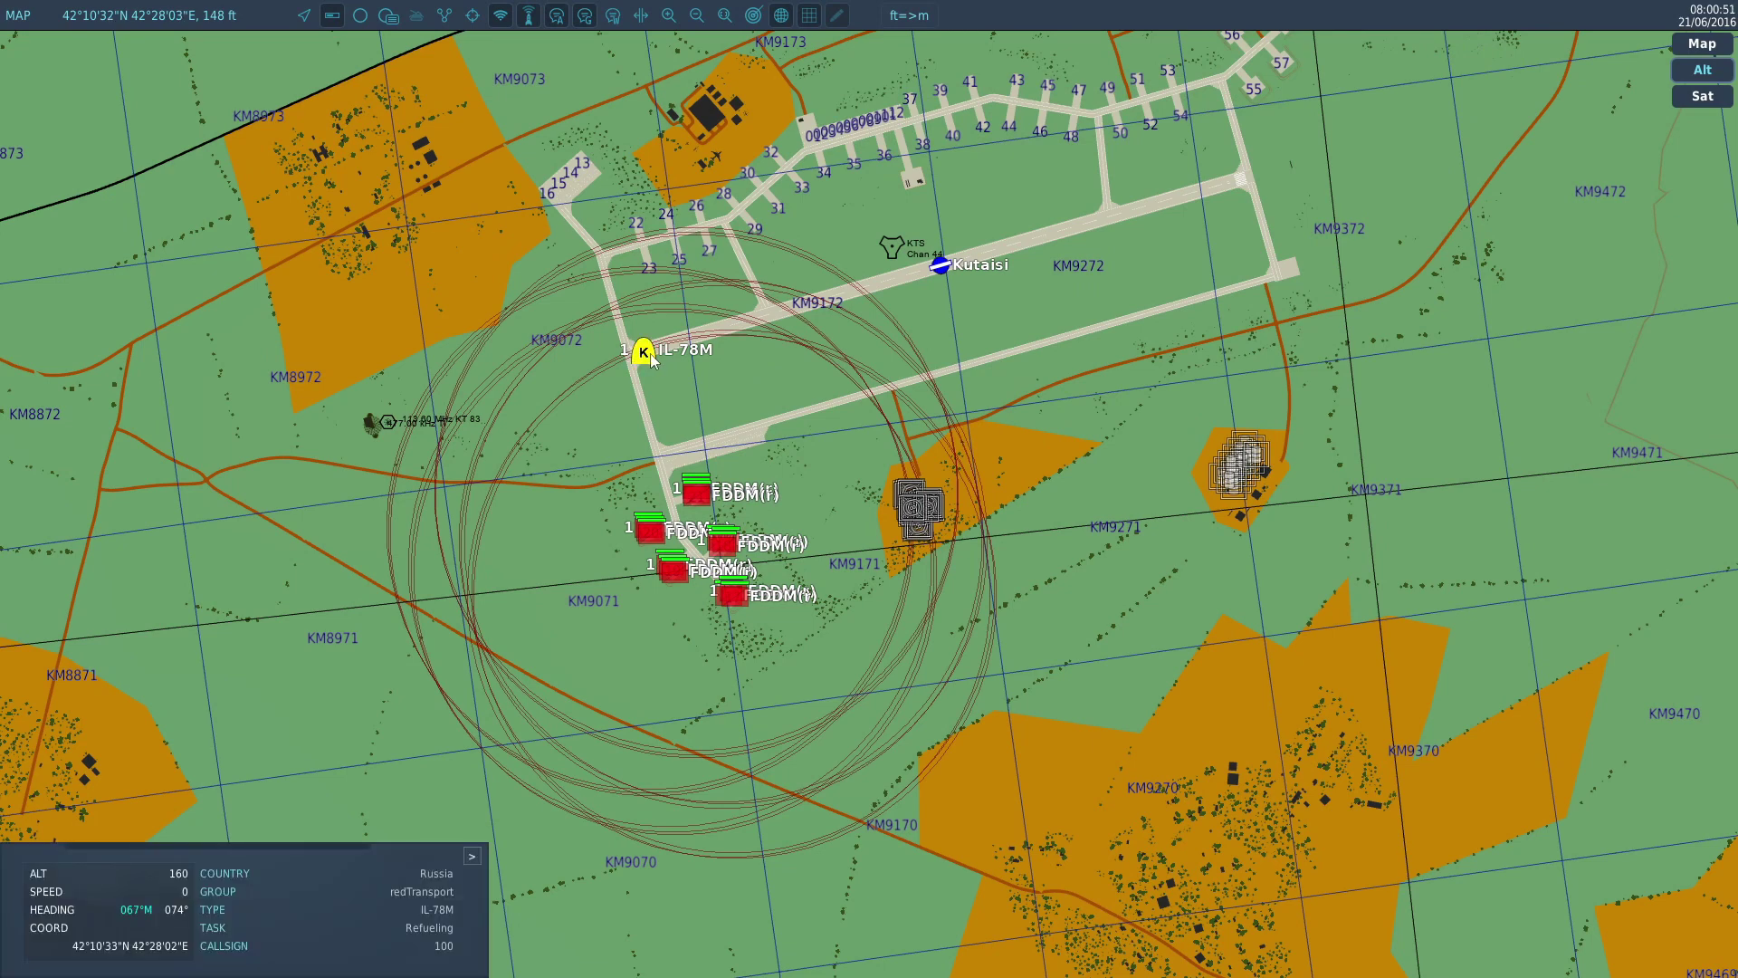
key(F2)
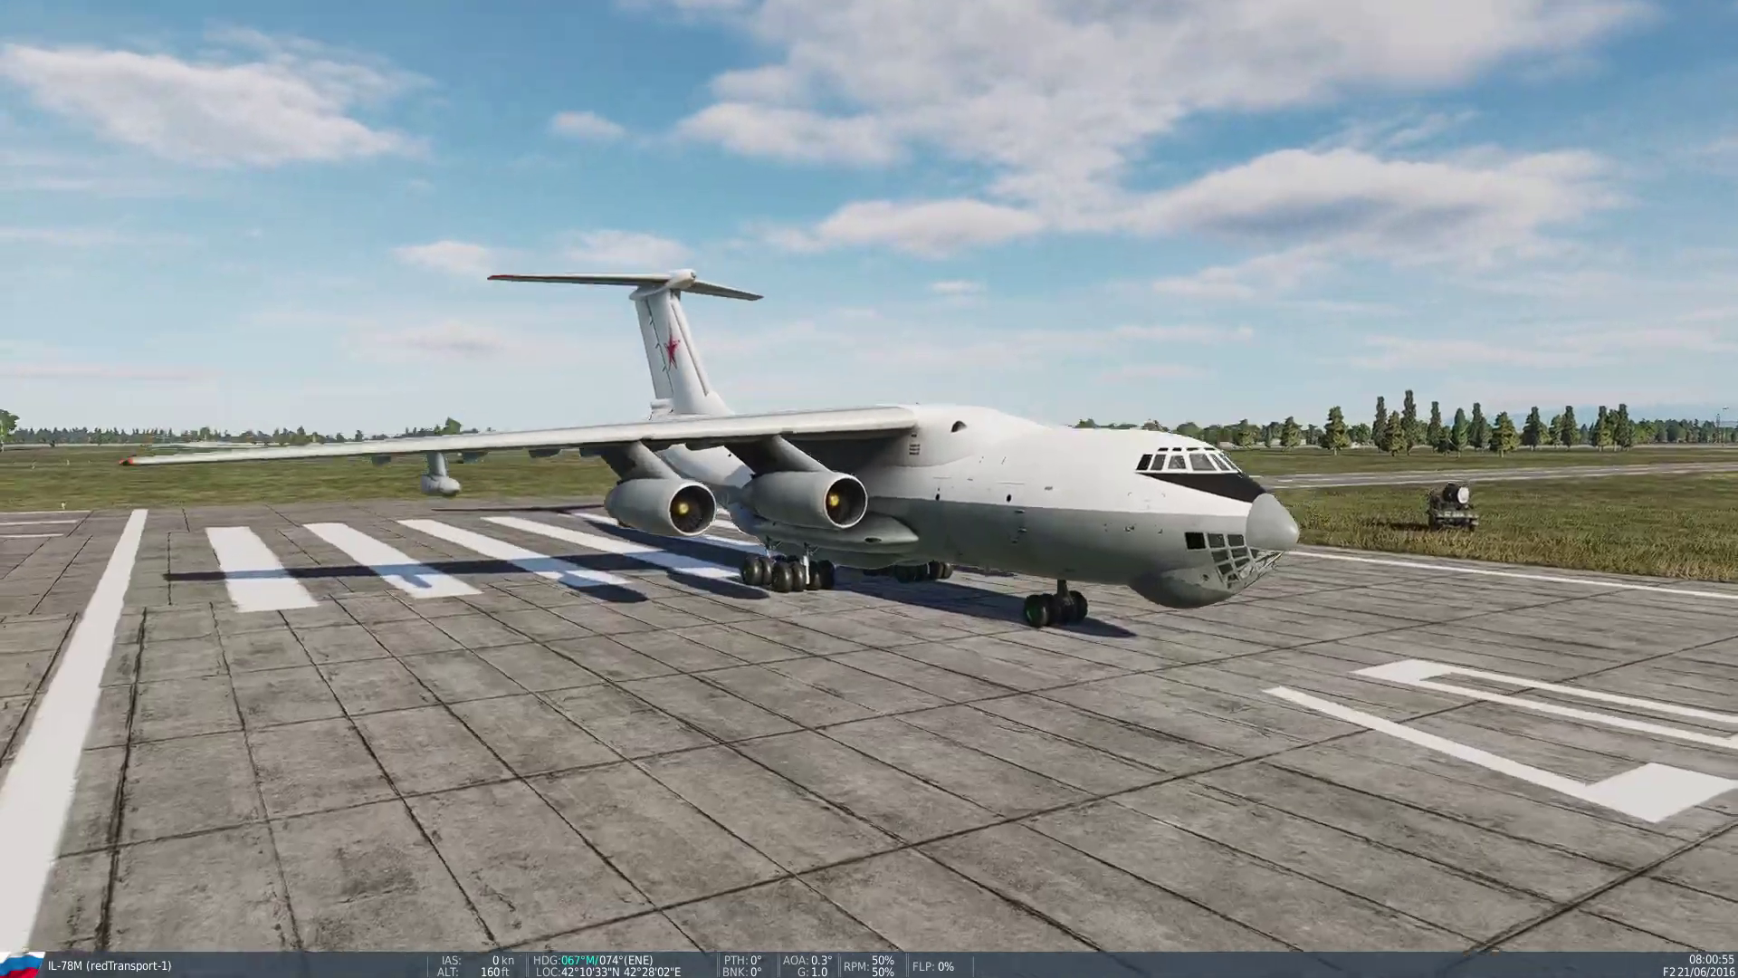
Return to the F10 map and pan west to the Sukhumi coast and the F-16
key(F10)
scroll(639, 416, down, 3)
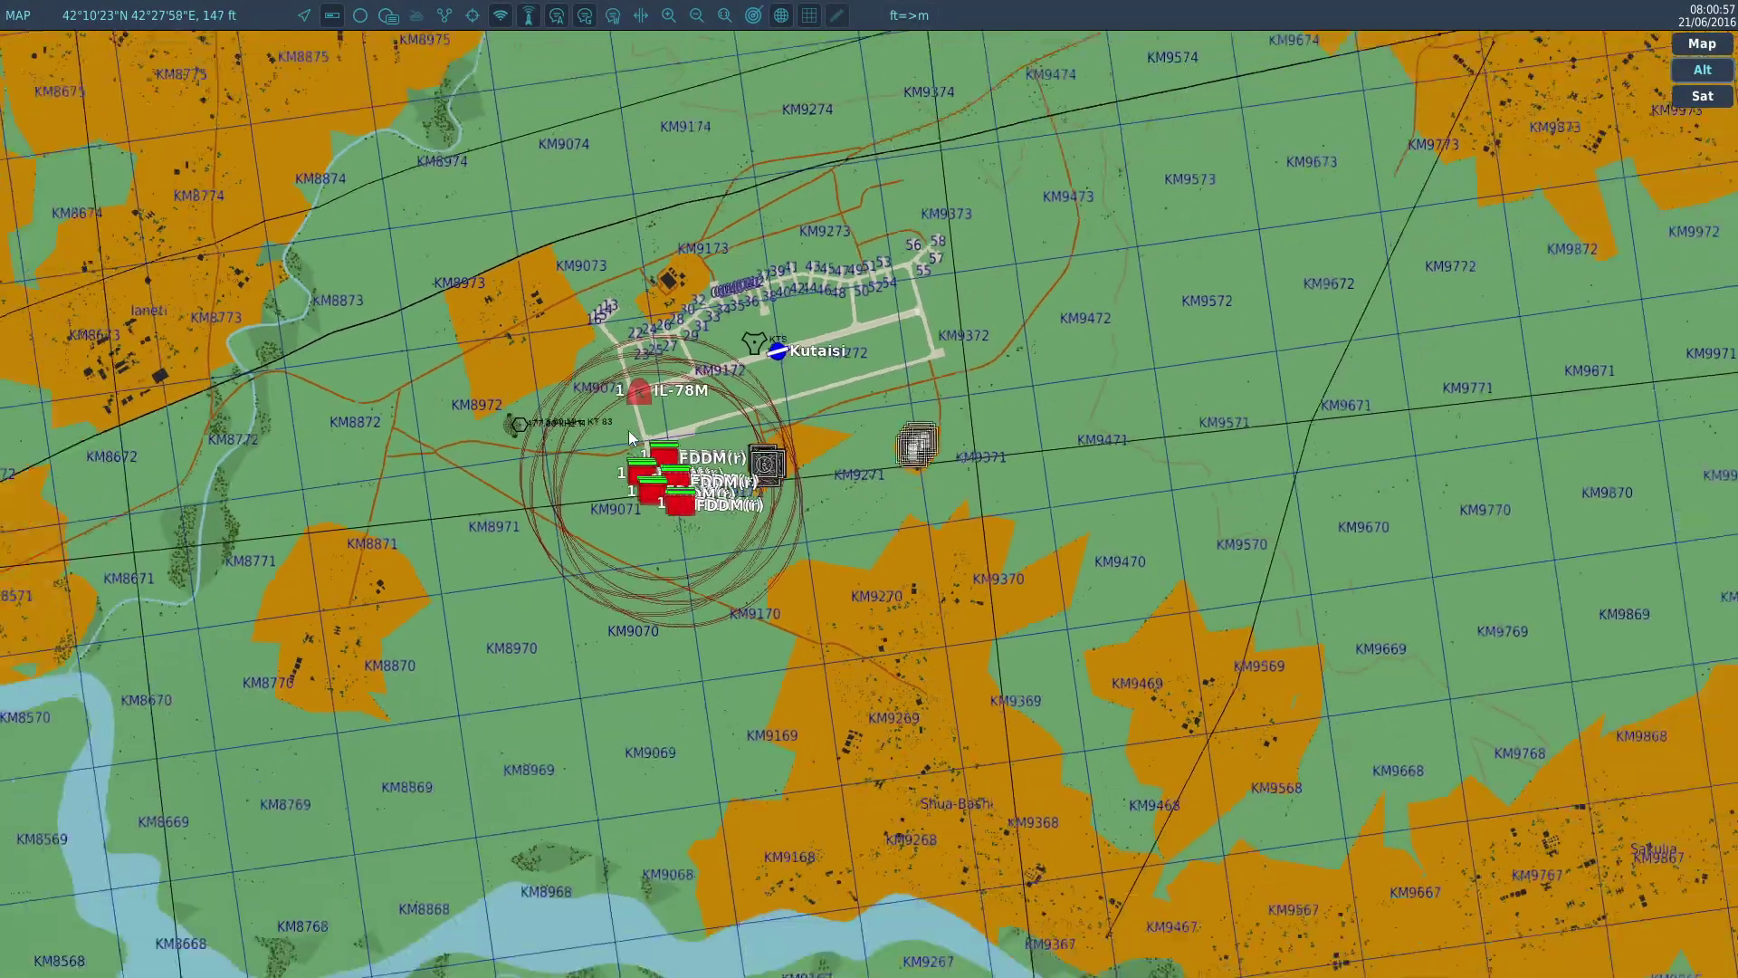
right_drag(757, 584, 709, 496)
scroll(497, 377, down, 5)
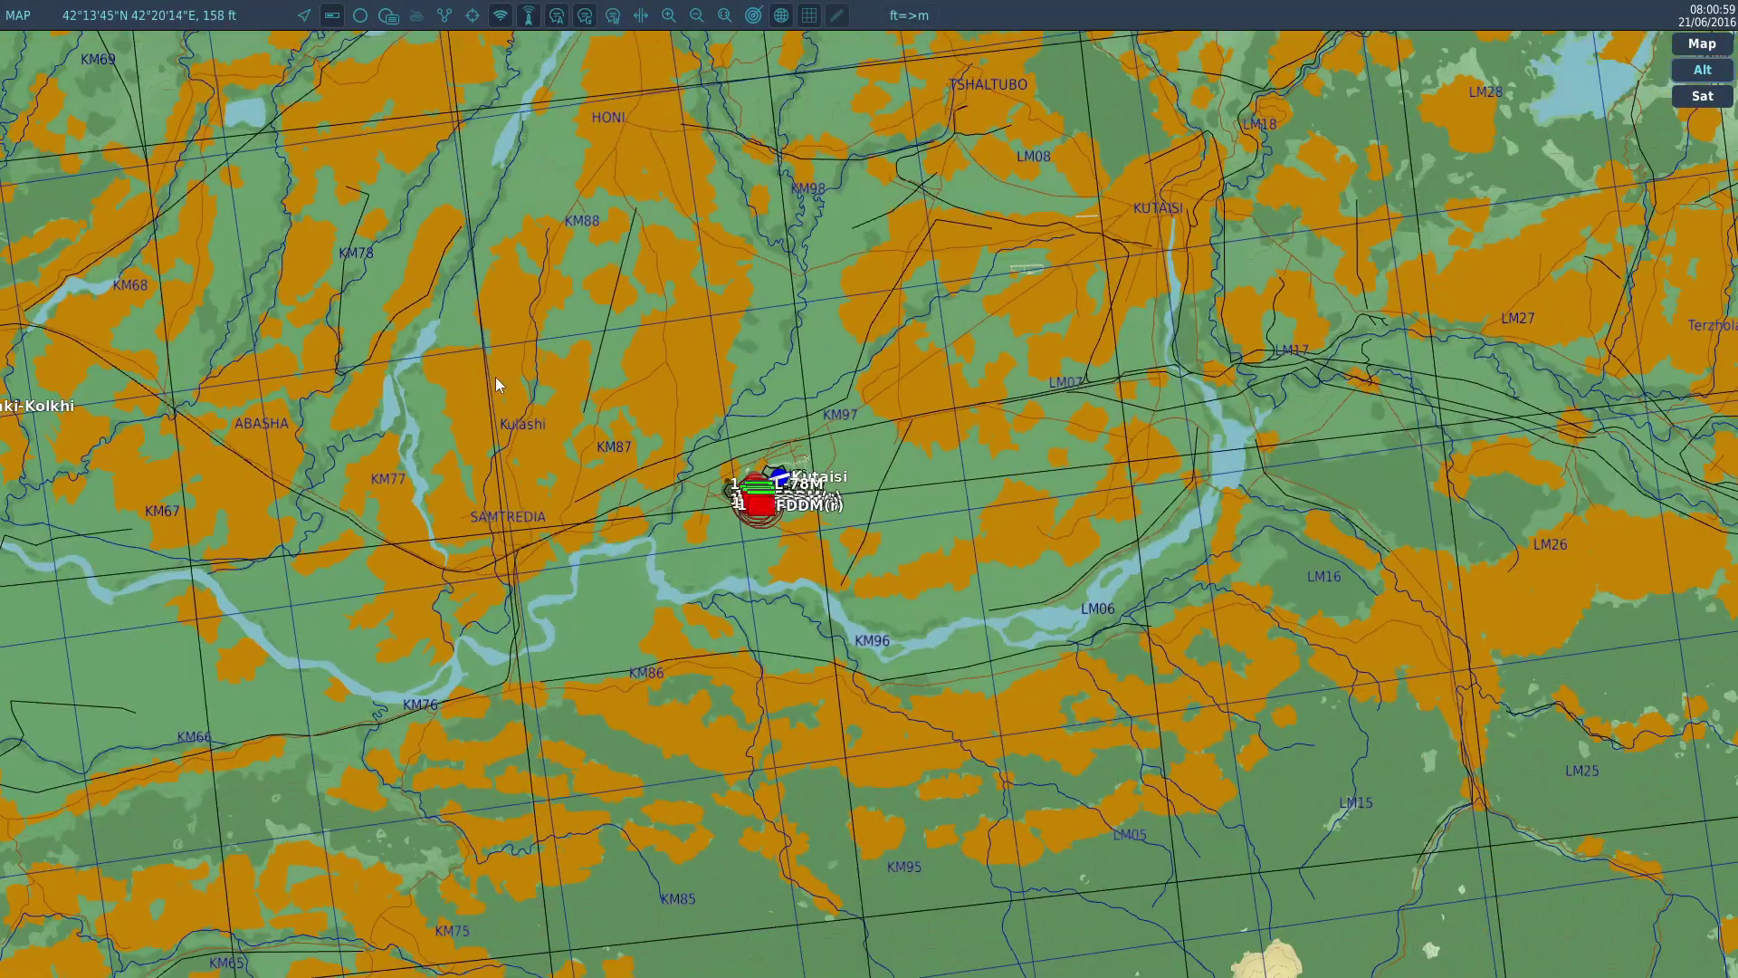
right_drag(496, 376, 912, 551)
Activate the AWACS trigger and bring the Overlord11 E-3A near Gudauta into view
key(backslash)
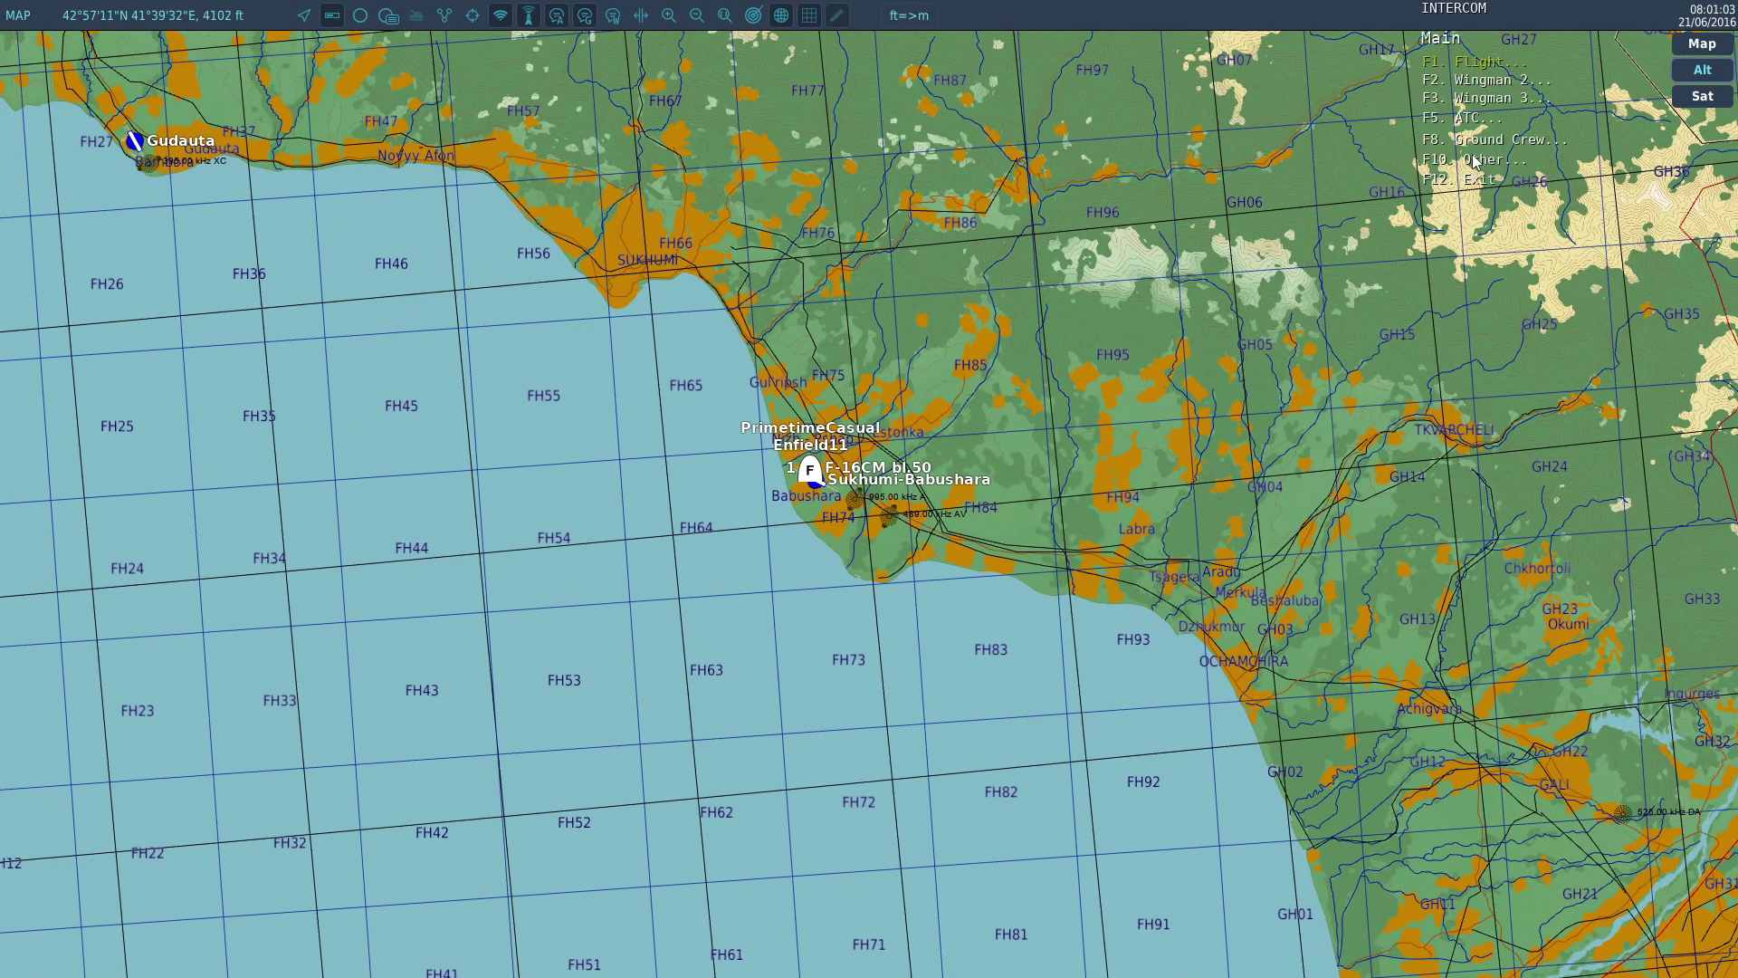
key(F10)
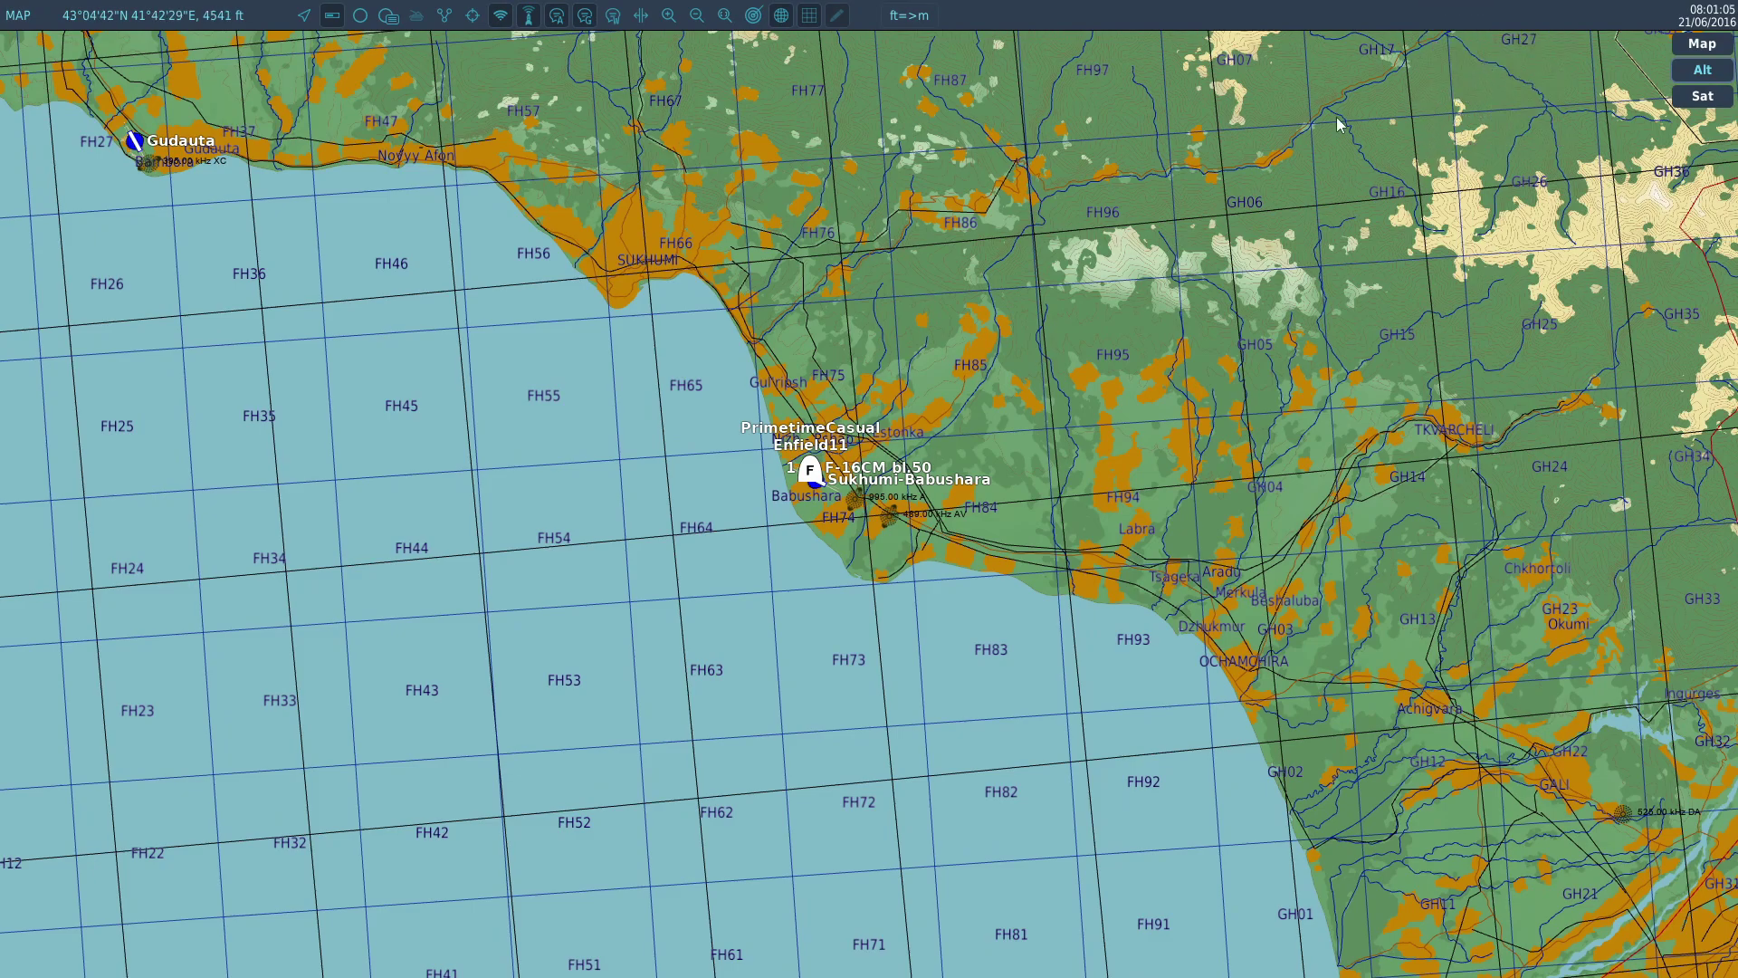
right_drag(497, 405, 865, 512)
right_drag(611, 371, 556, 469)
scroll(575, 458, down, 3)
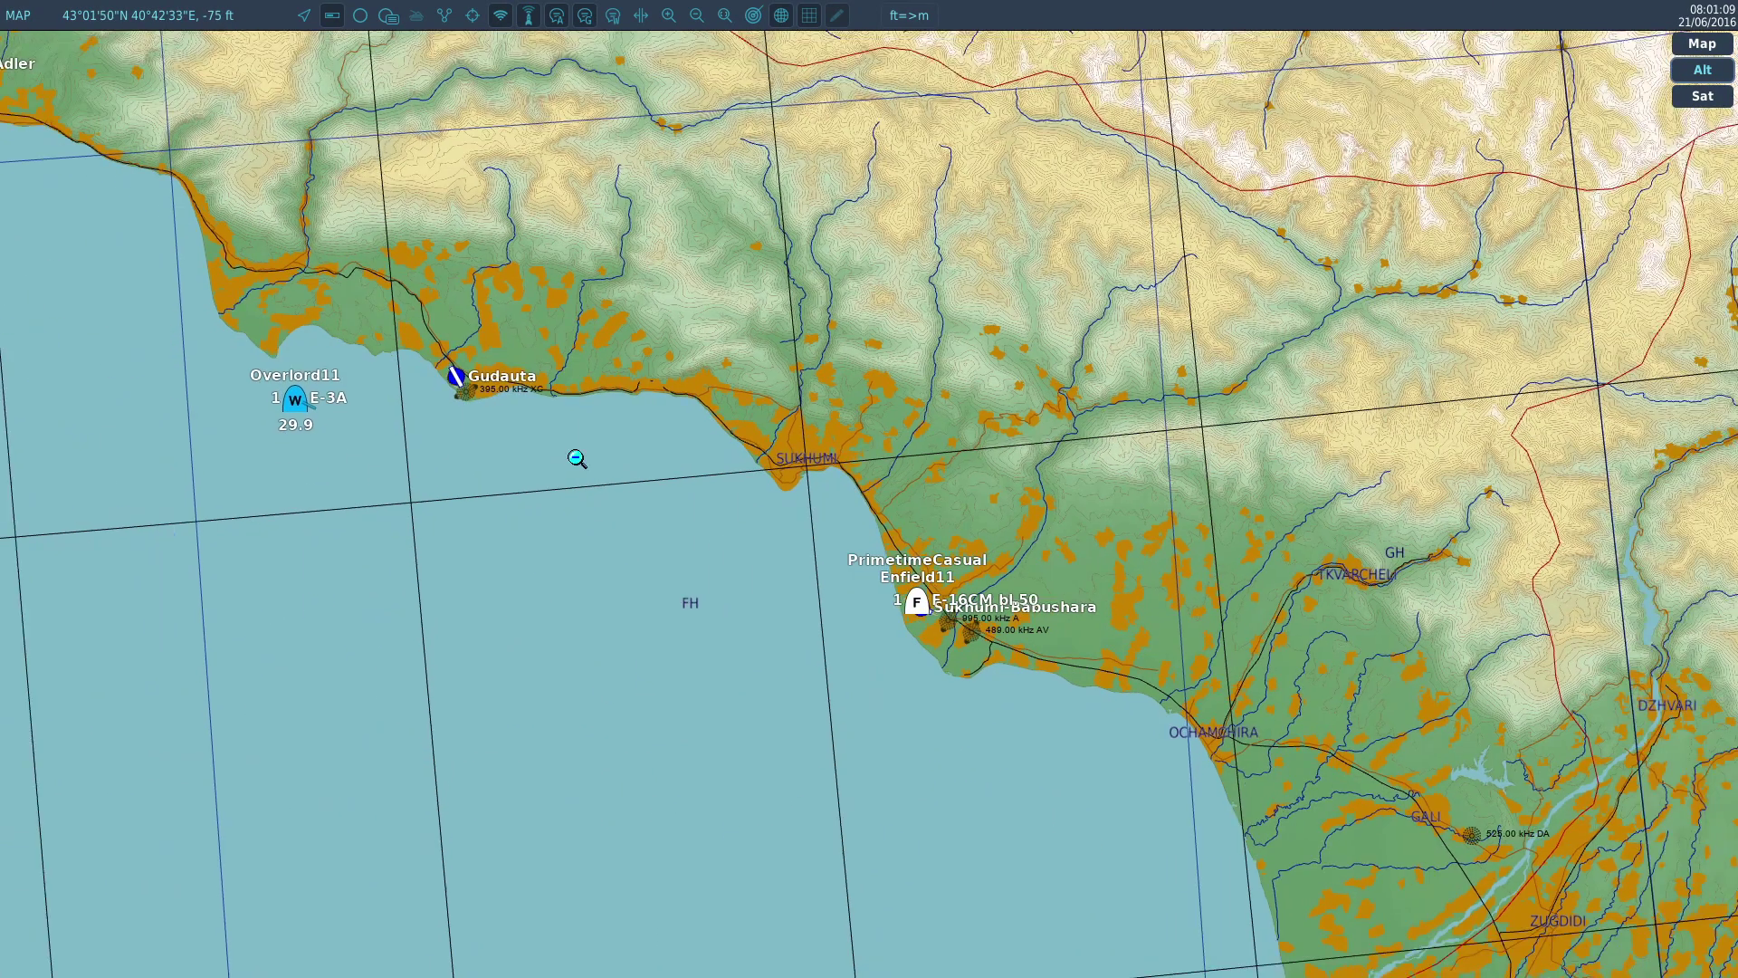
Activate the SWEEP trigger and inspect the Springfield F-15C flight in external view
key(backslash)
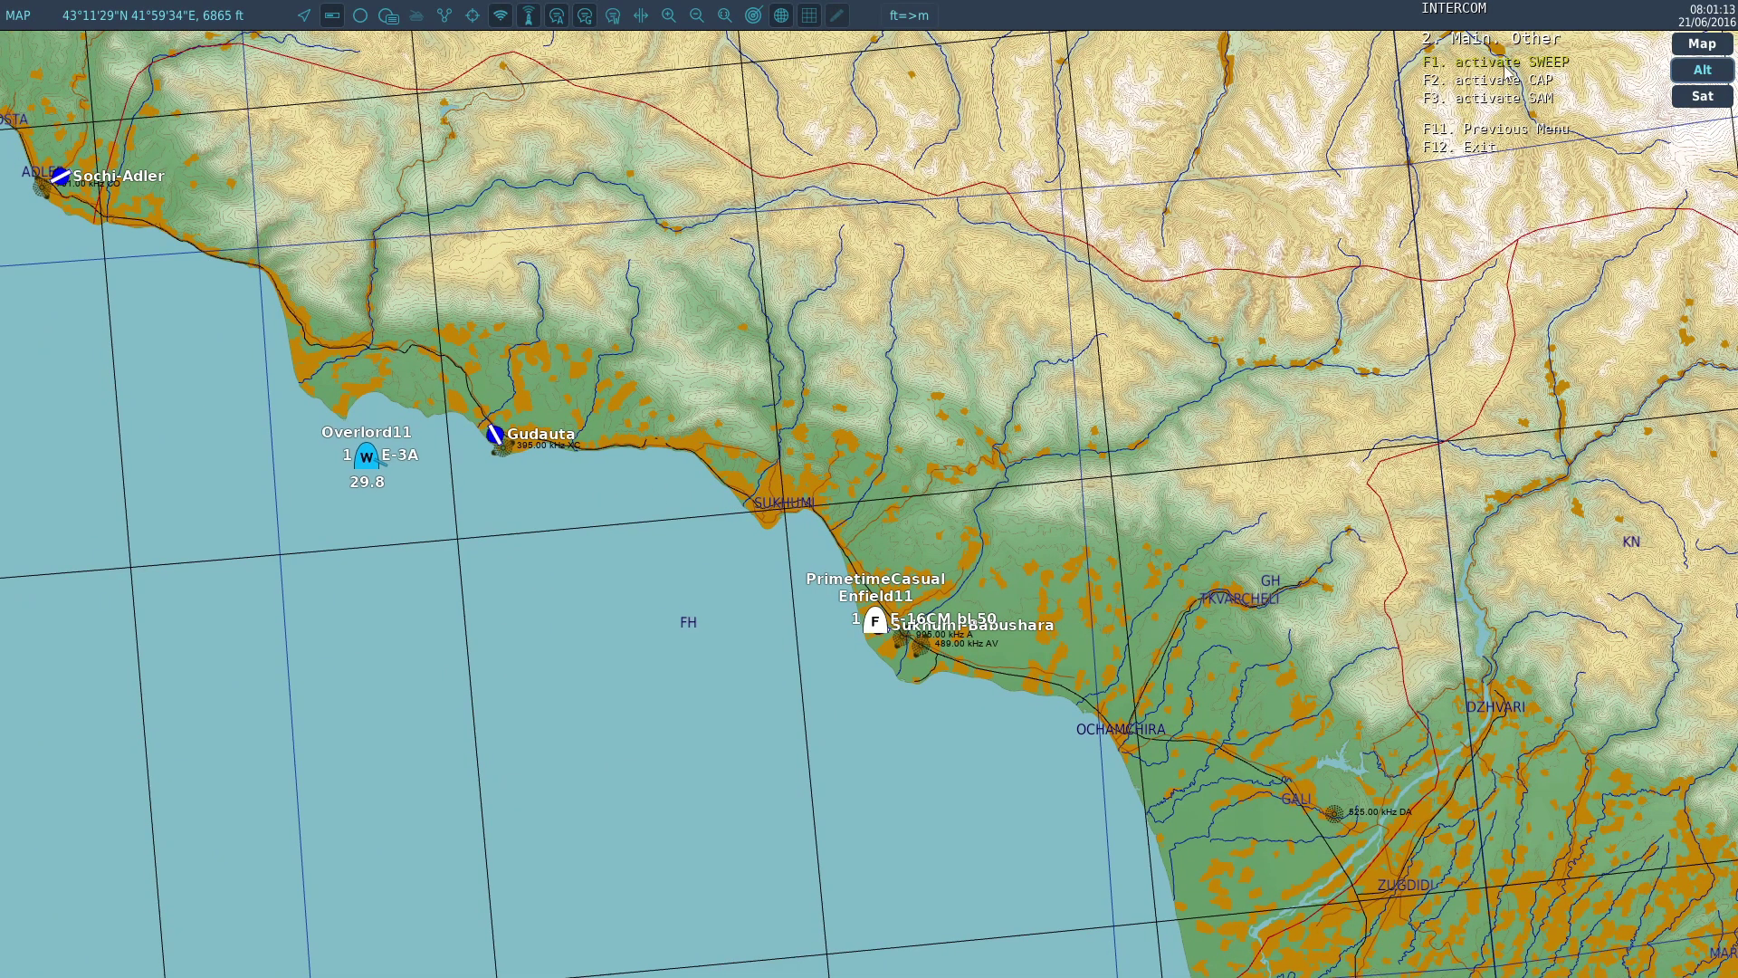
key(F1)
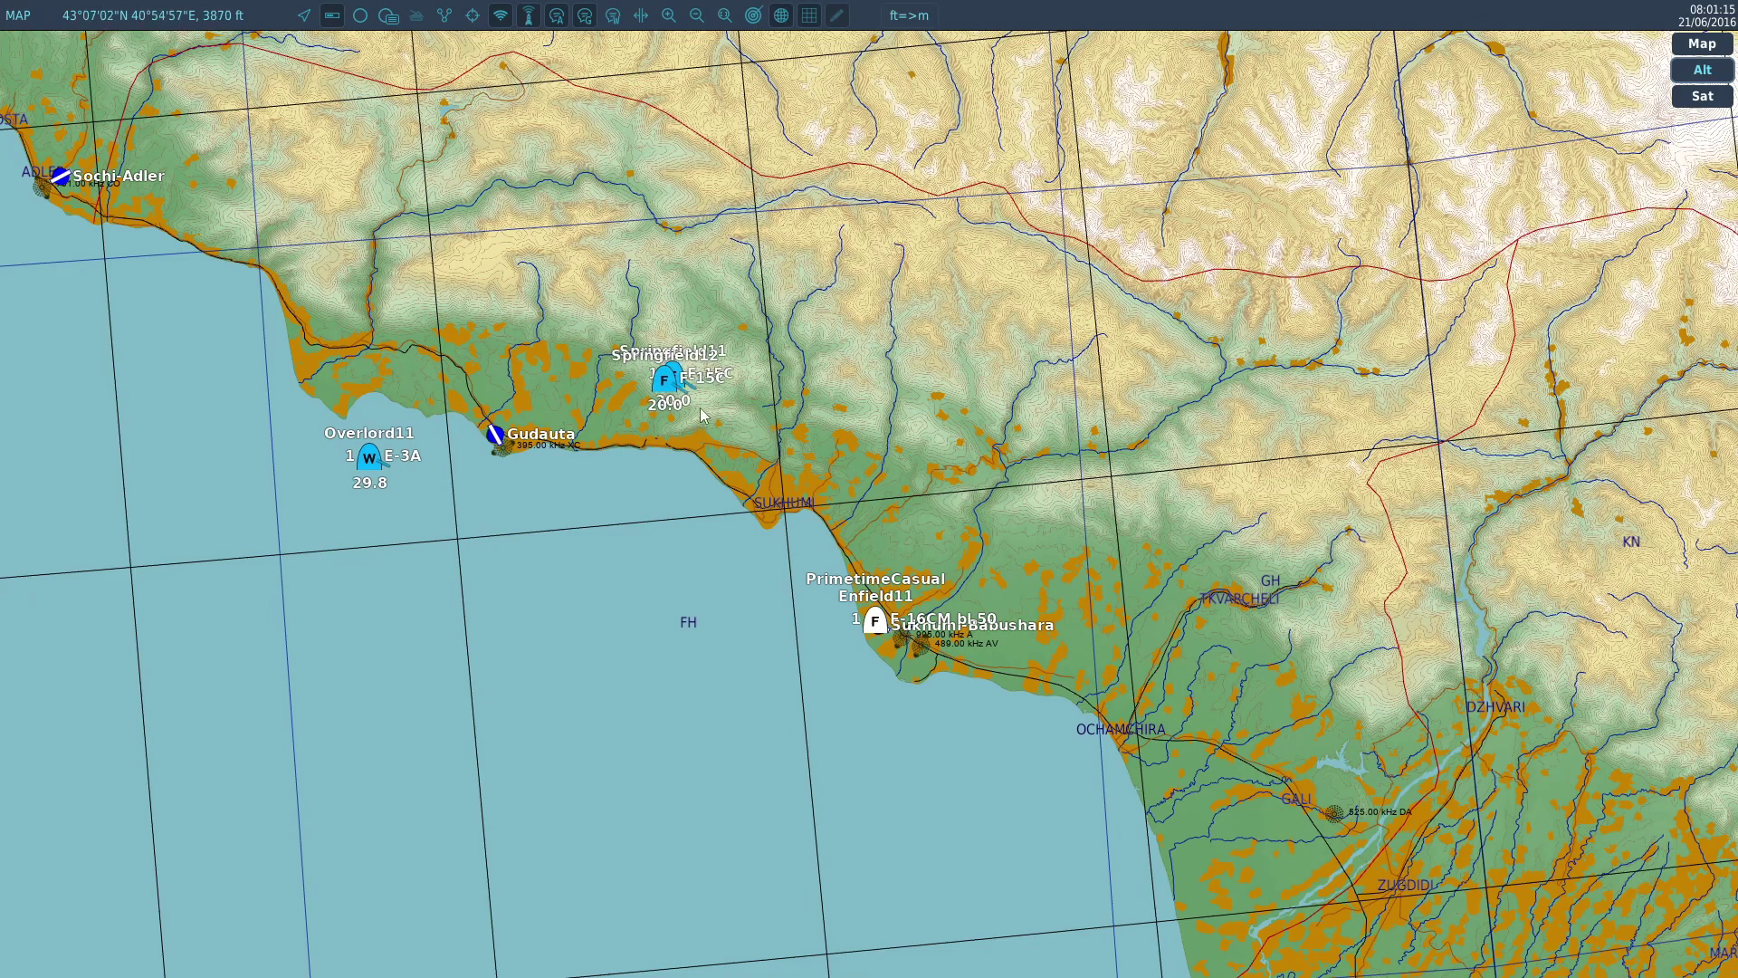
click(670, 380)
key(F2)
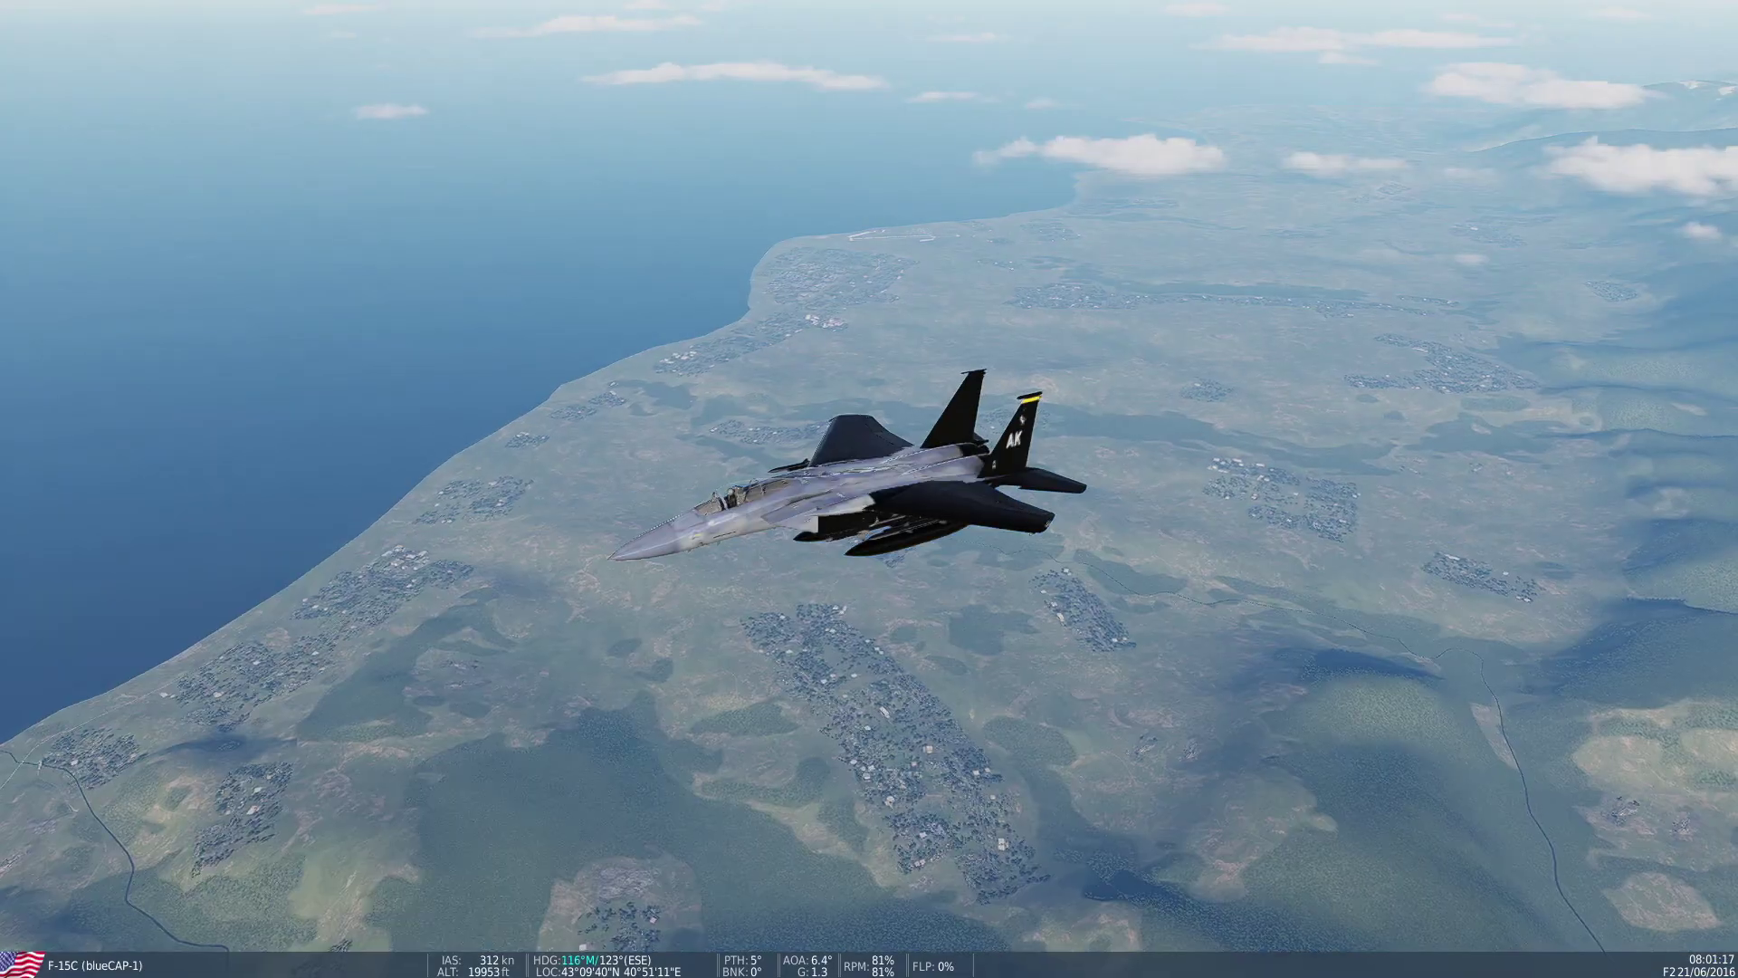
key(KP_2)
key(KP_4)
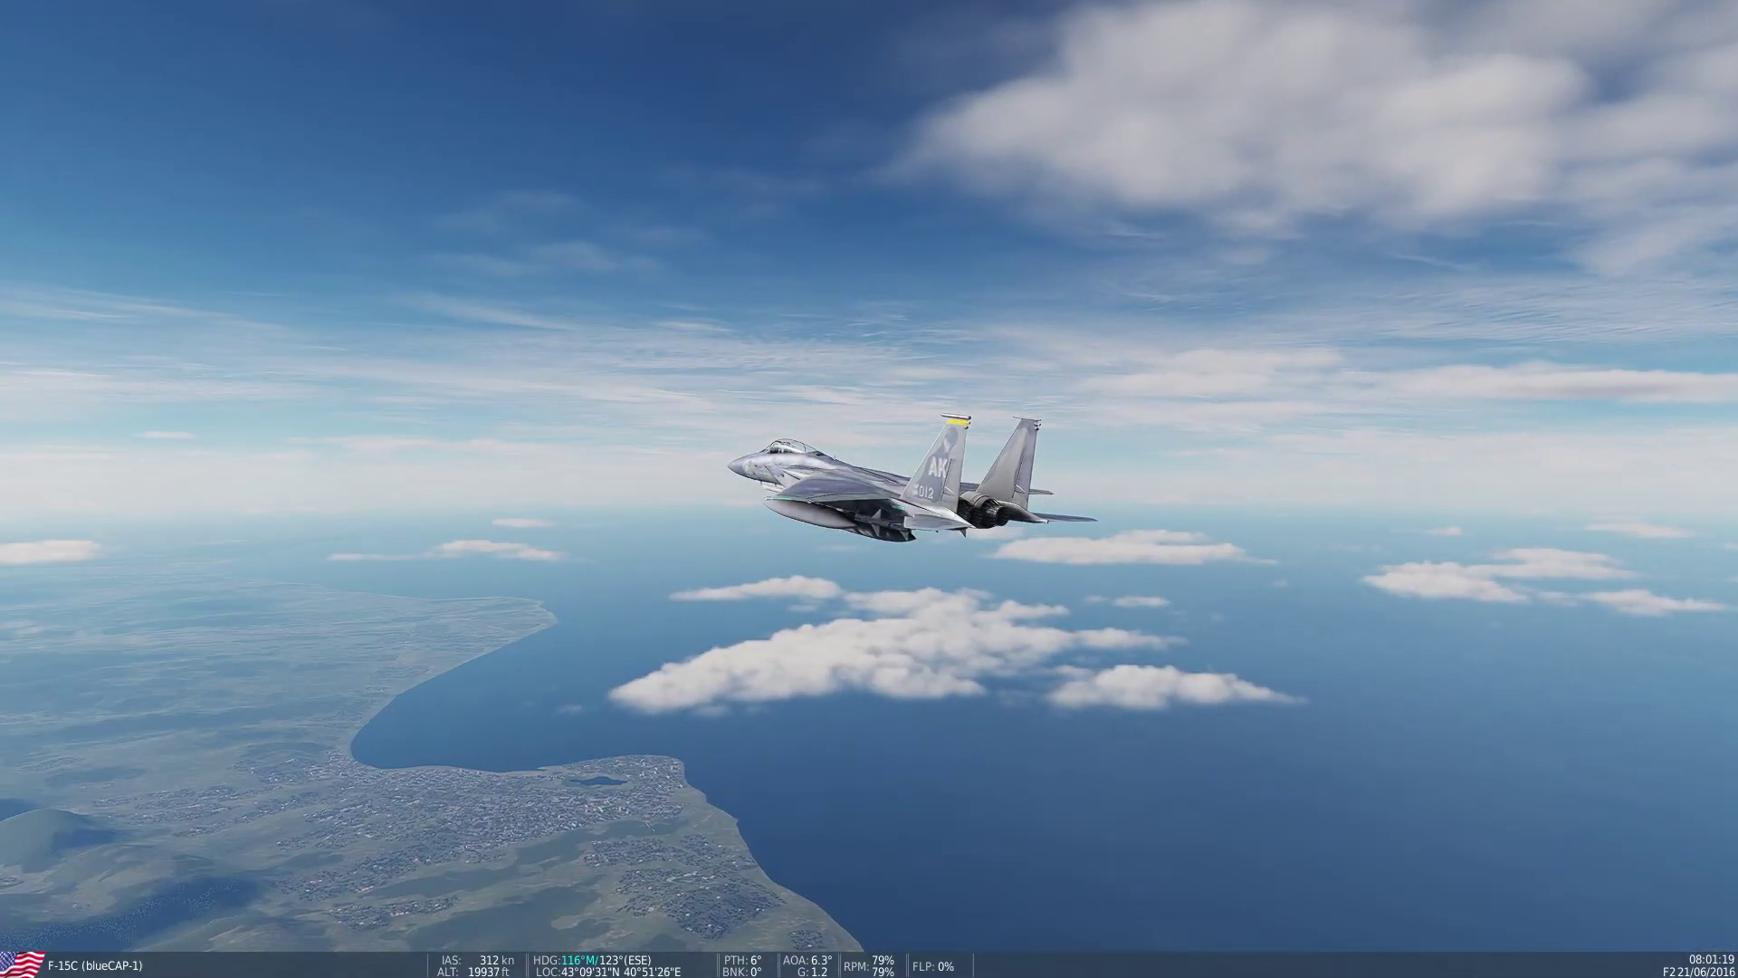
key(F10)
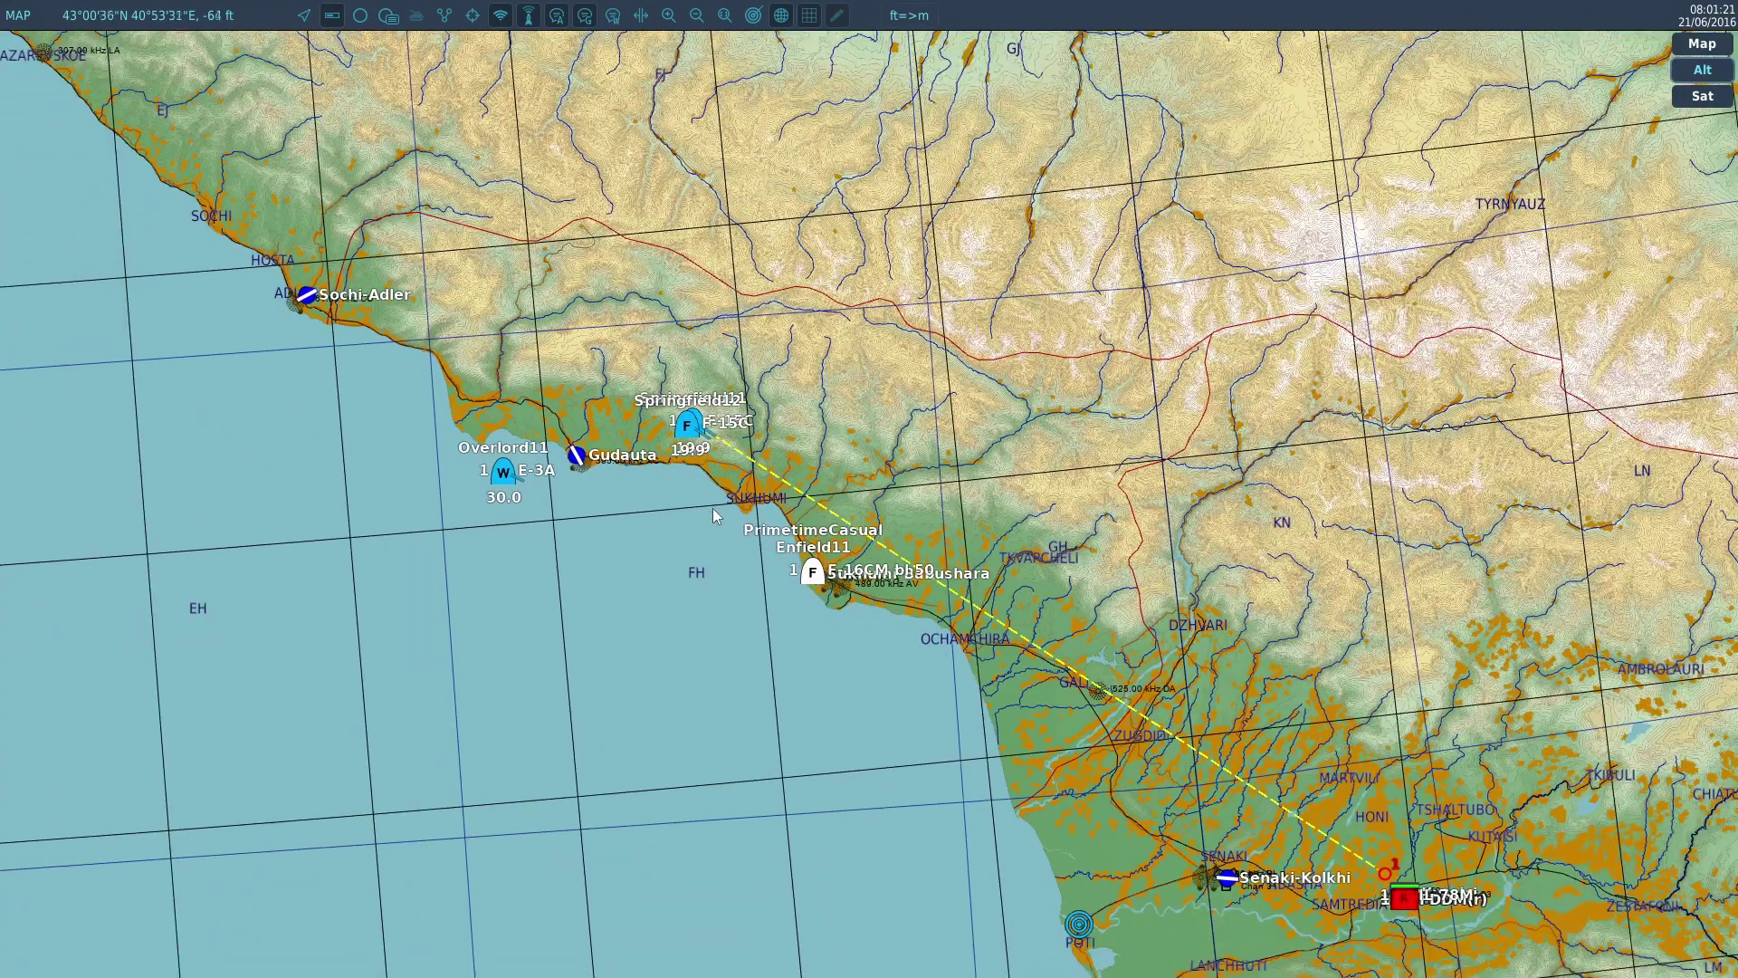
scroll(714, 508, down, 2)
With the radio menu open, move the map from Senaki and Zugdidi to centre on Kutaisi airfield
drag(876, 704, 554, 554)
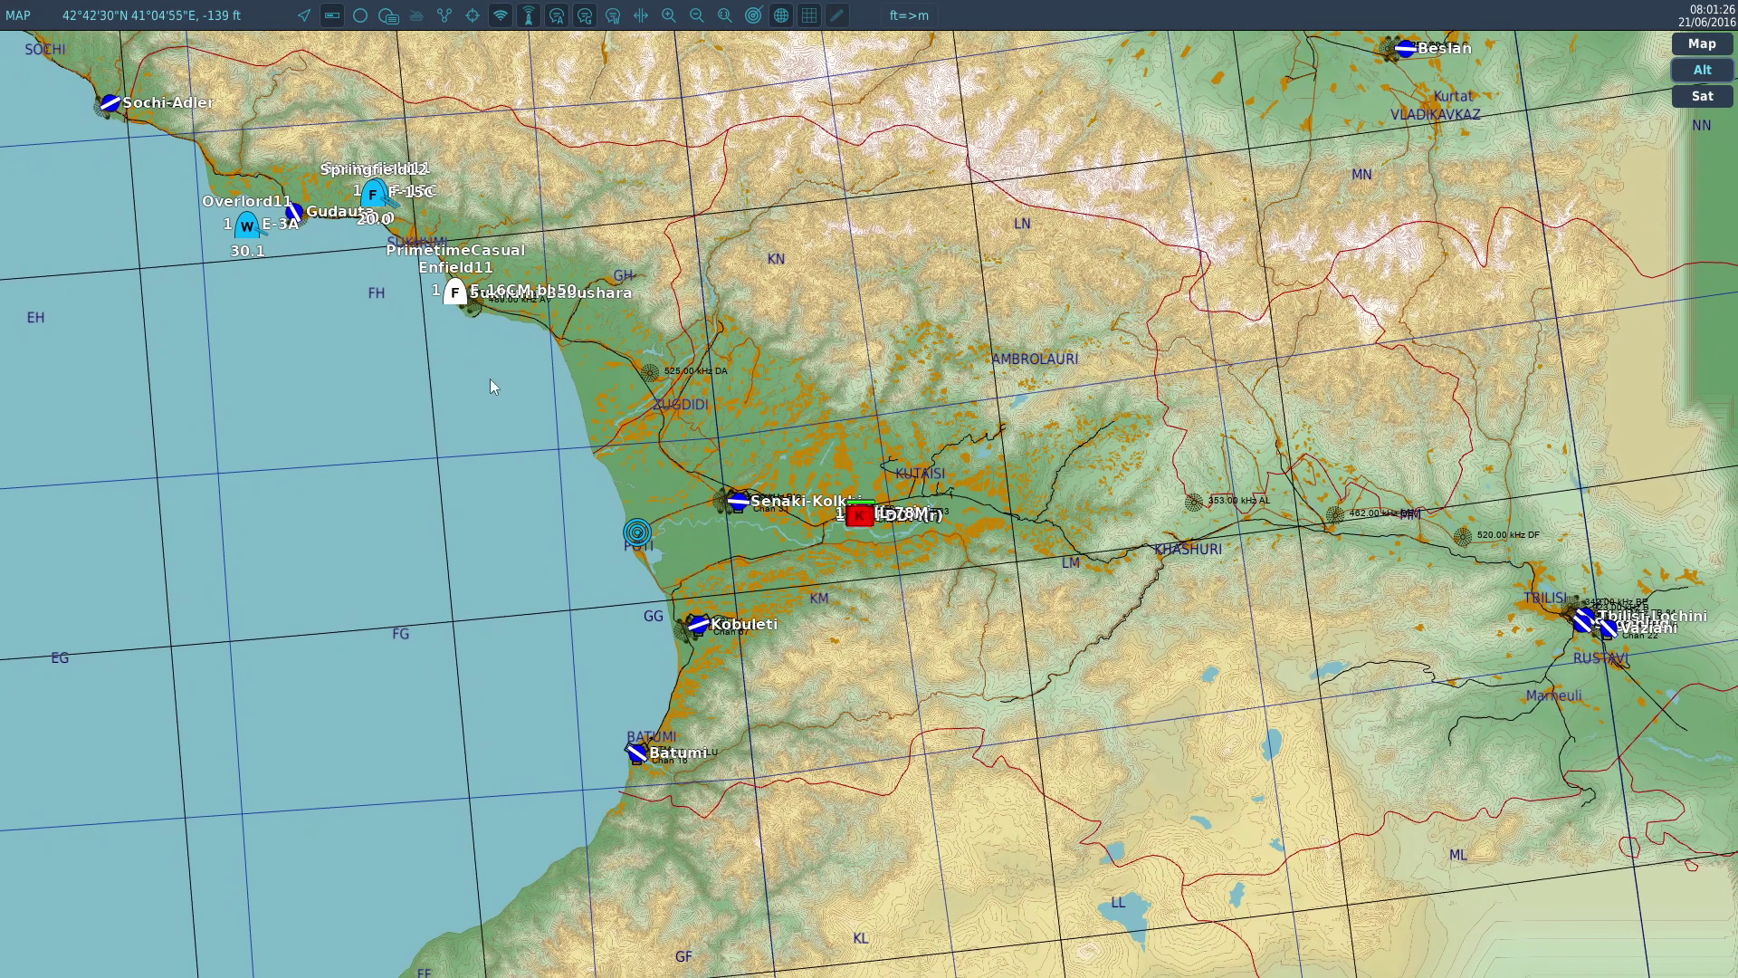
scroll(491, 378, up, 3)
drag(724, 562, 630, 328)
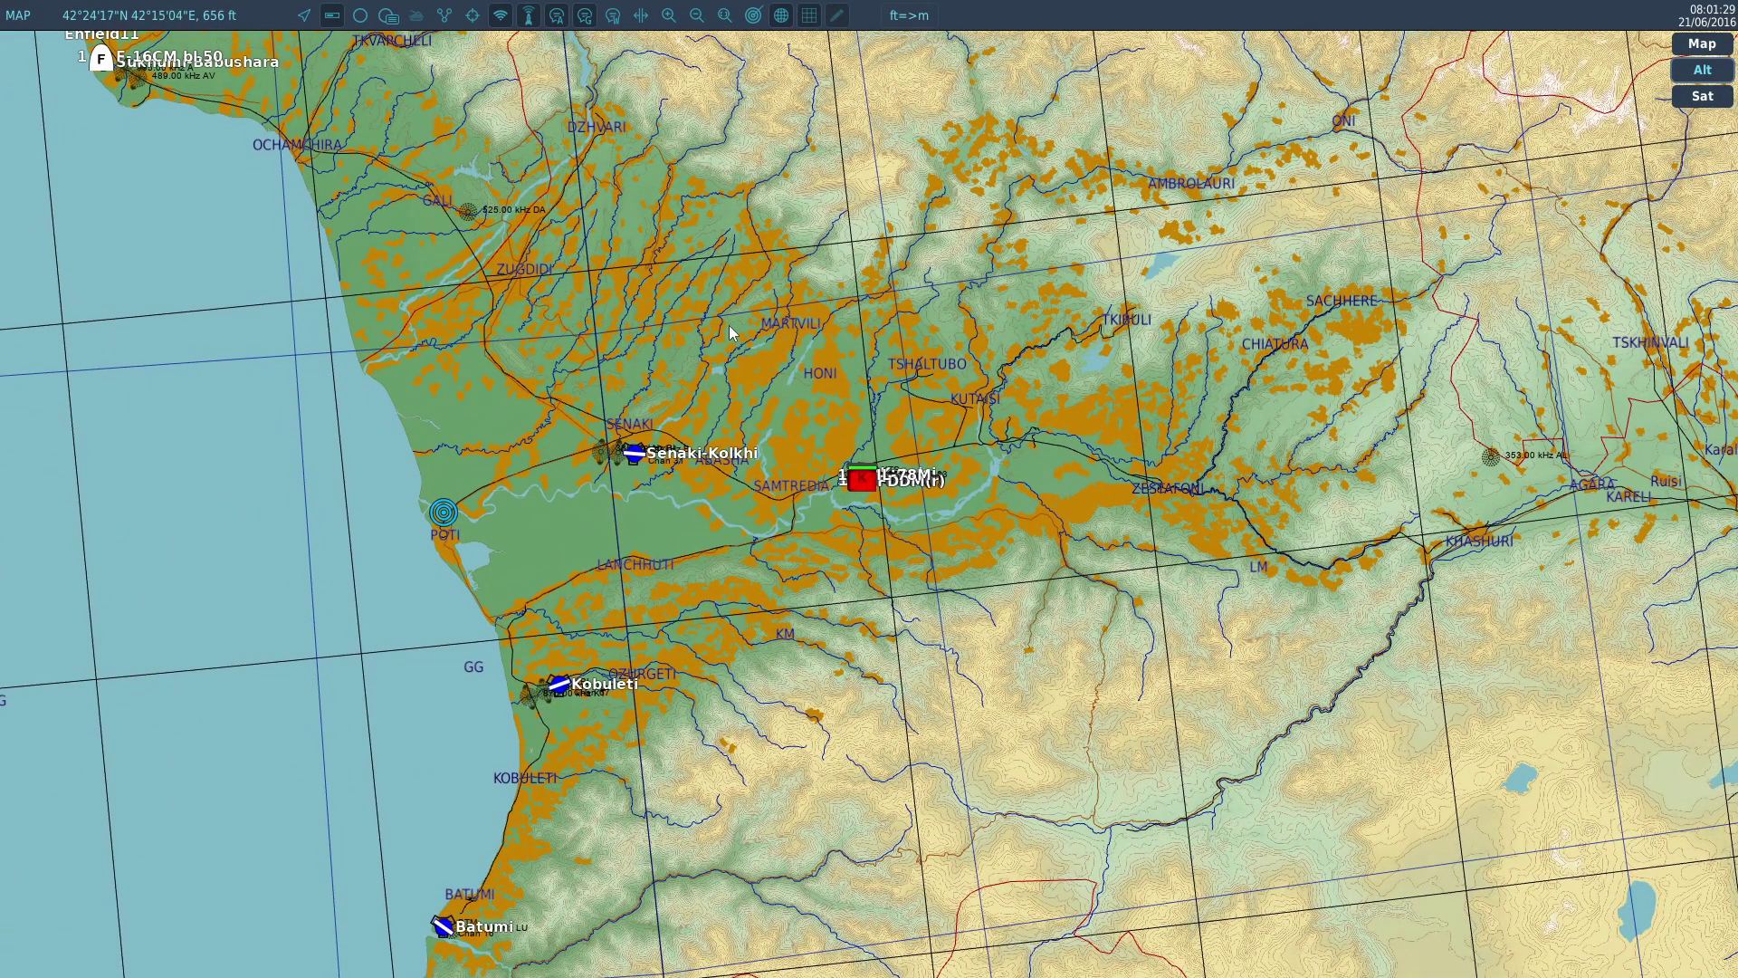
key(backslash)
drag(953, 393, 1340, 275)
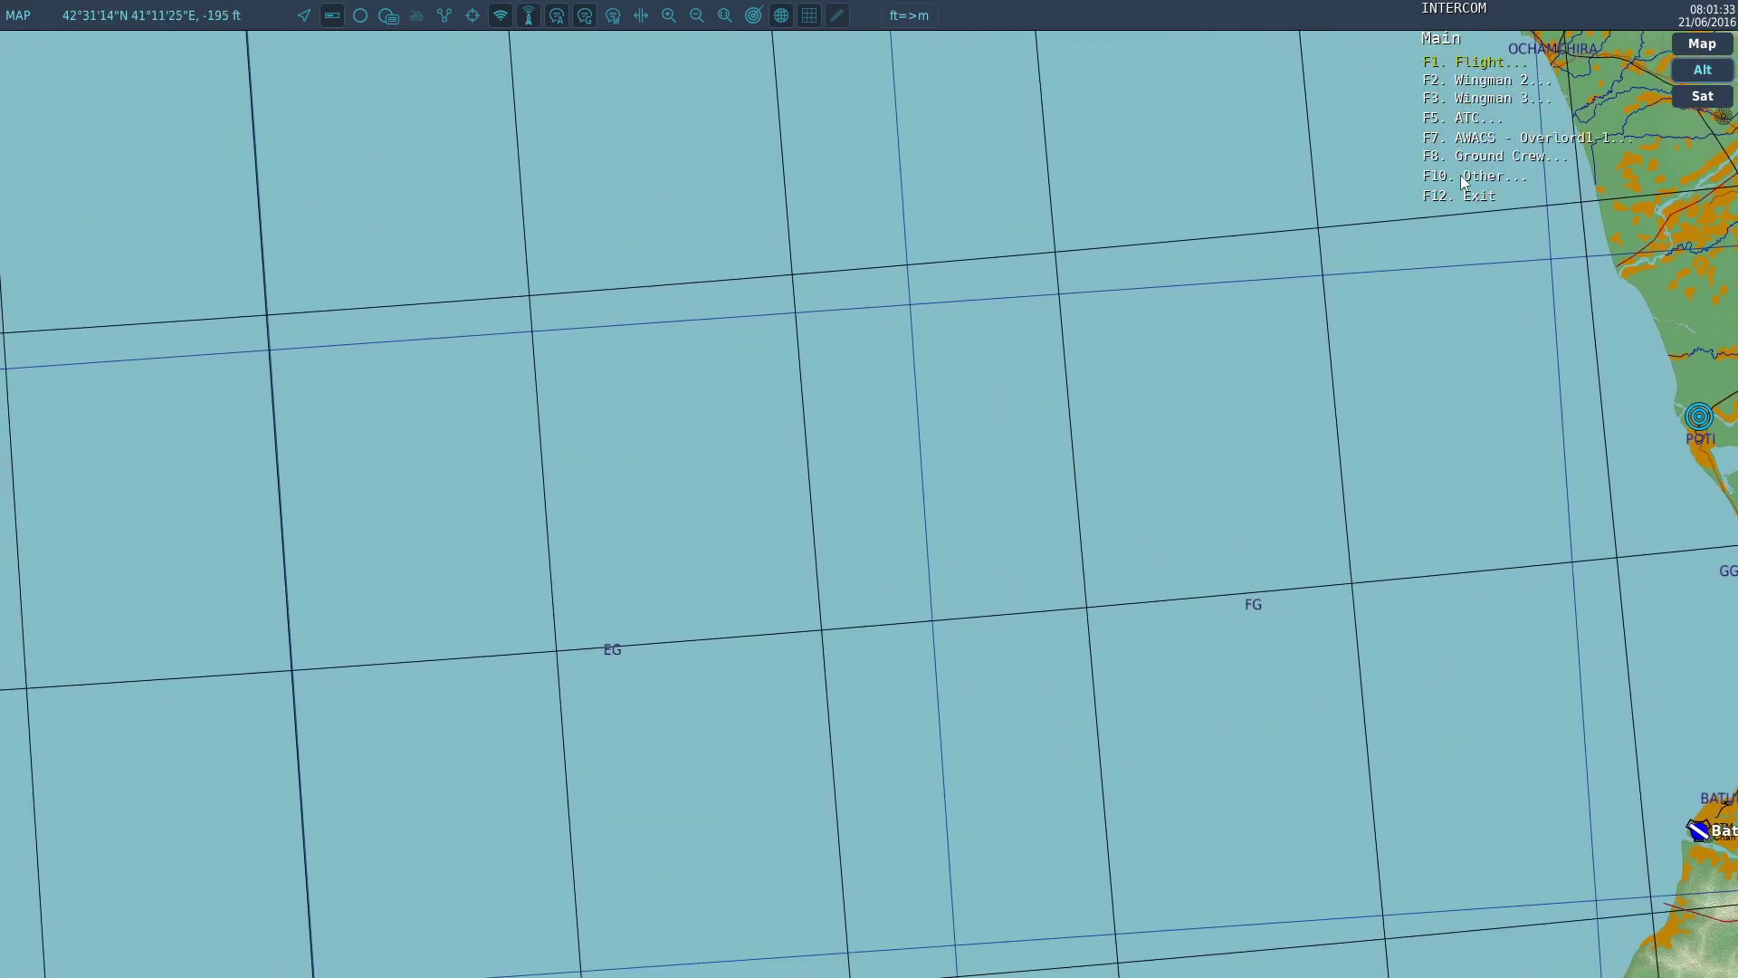
drag(1073, 420, 970, 403)
scroll(969, 404, up, 2)
scroll(820, 602, up, 2)
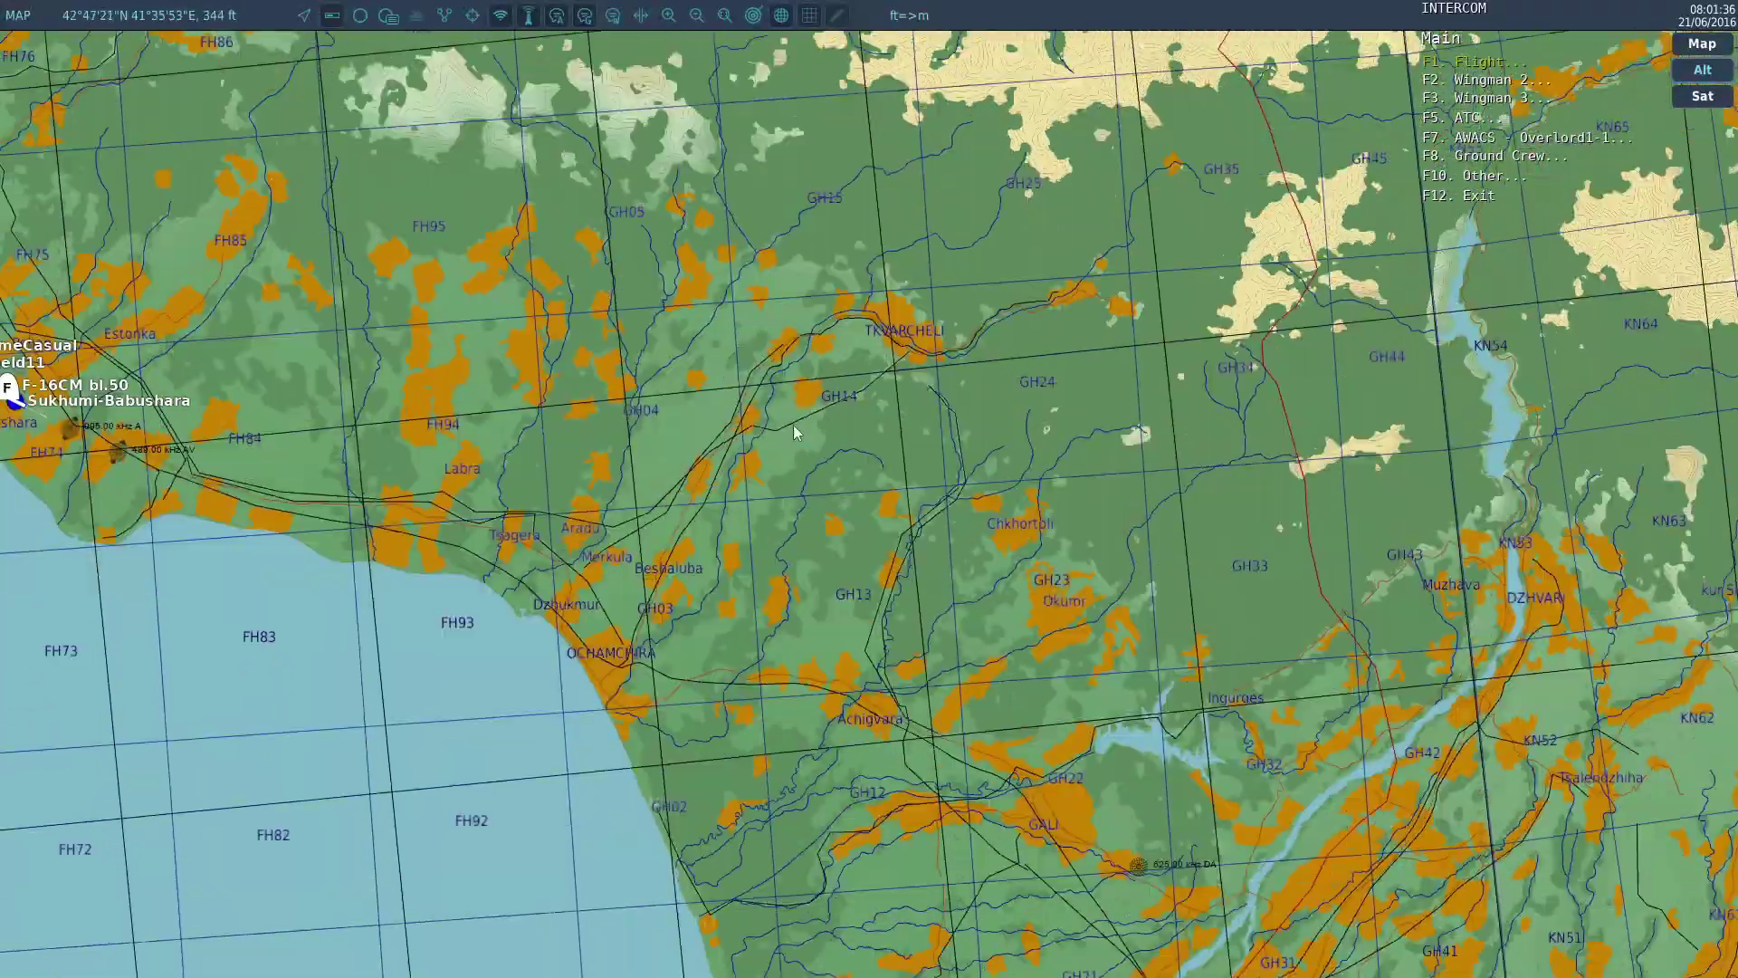
drag(793, 426, 114, 116)
scroll(114, 116, down, 2)
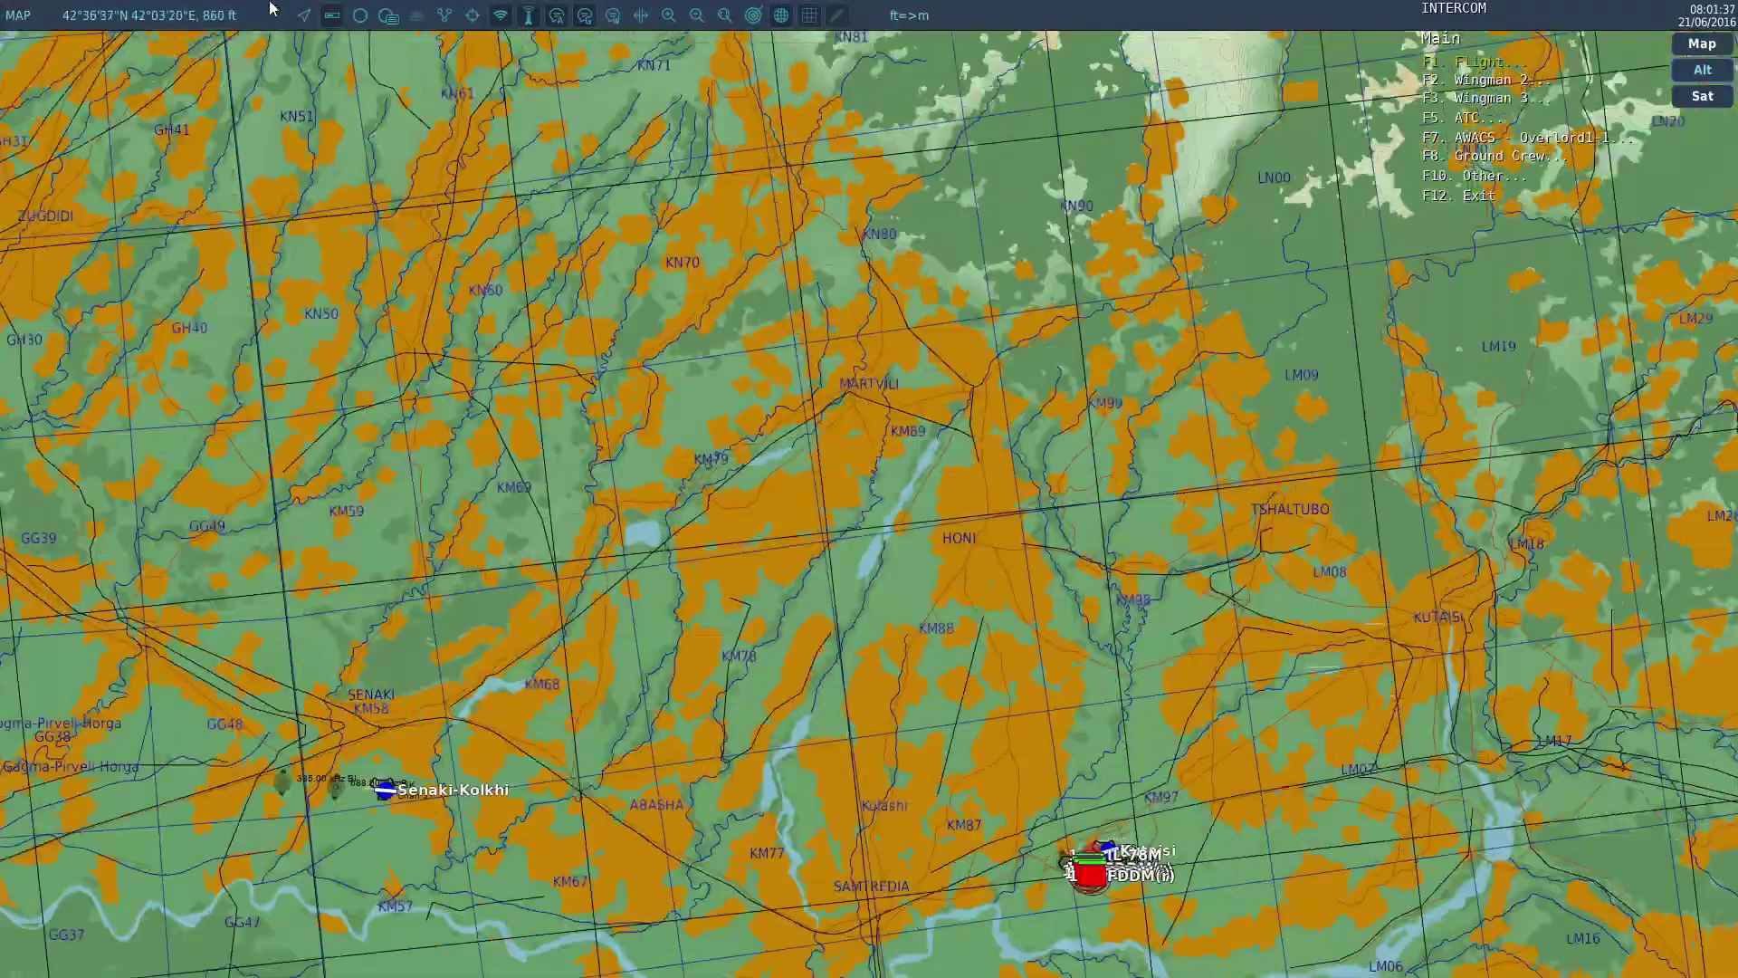
scroll(692, 263, up, 2)
scroll(1095, 324, up, 1)
scroll(875, 362, up, 2)
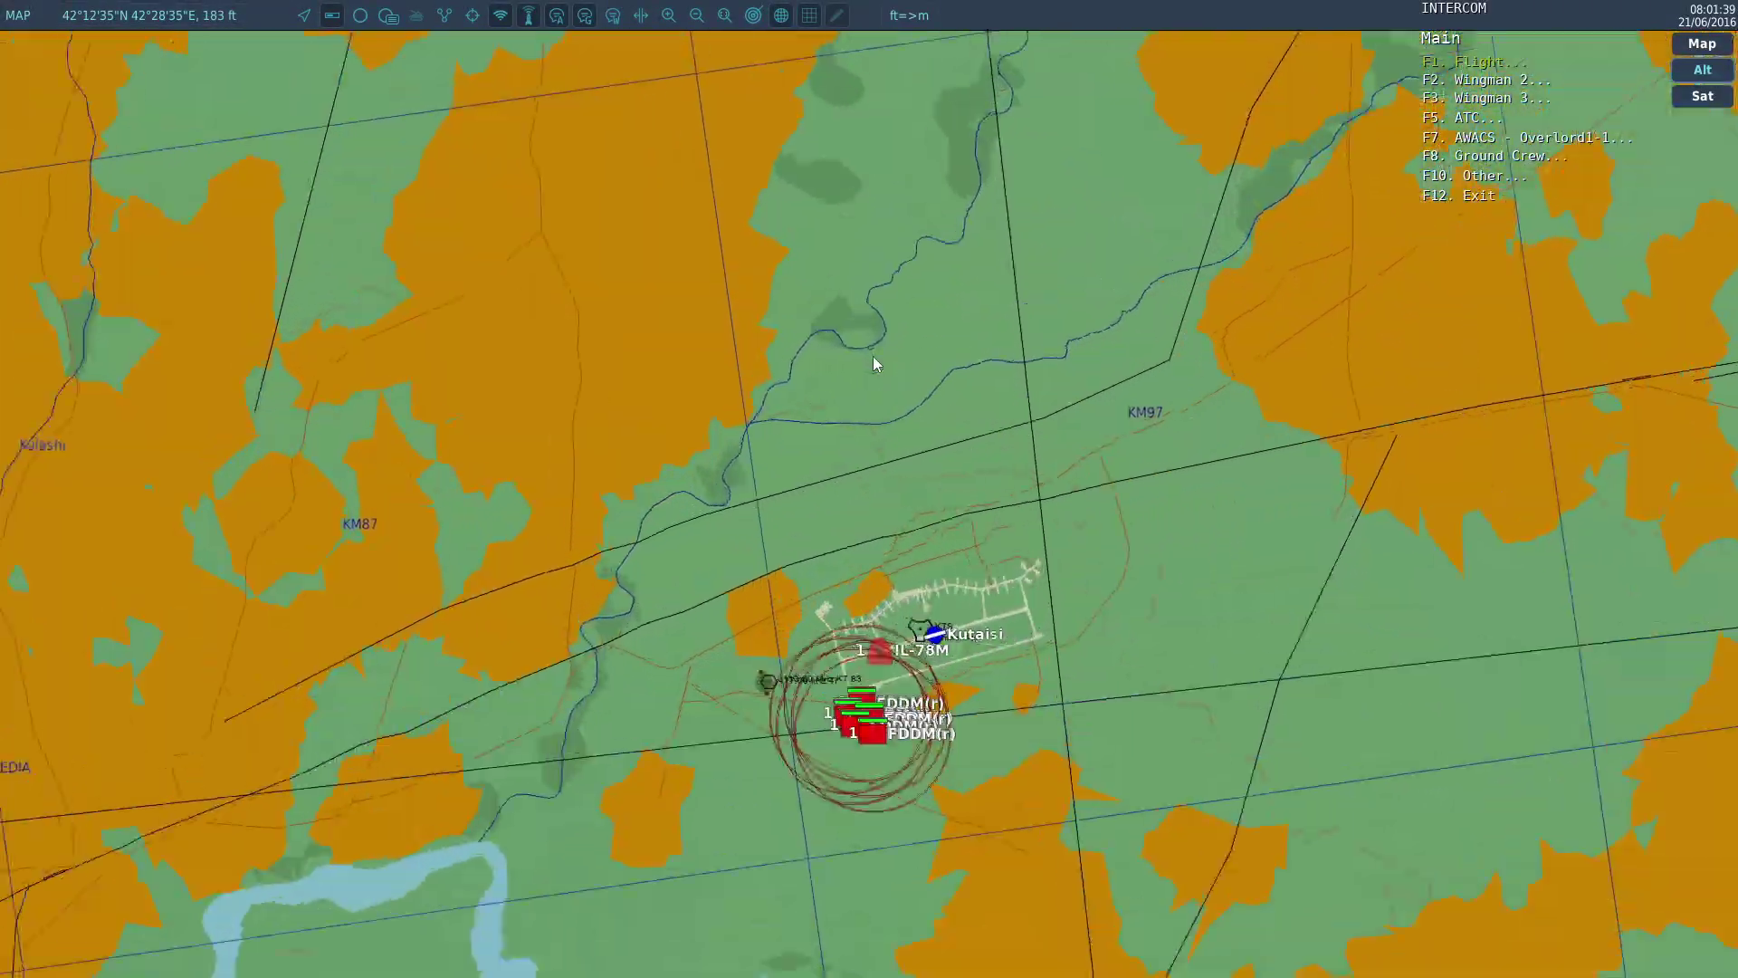
scroll(916, 664, up, 3)
drag(916, 663, 829, 492)
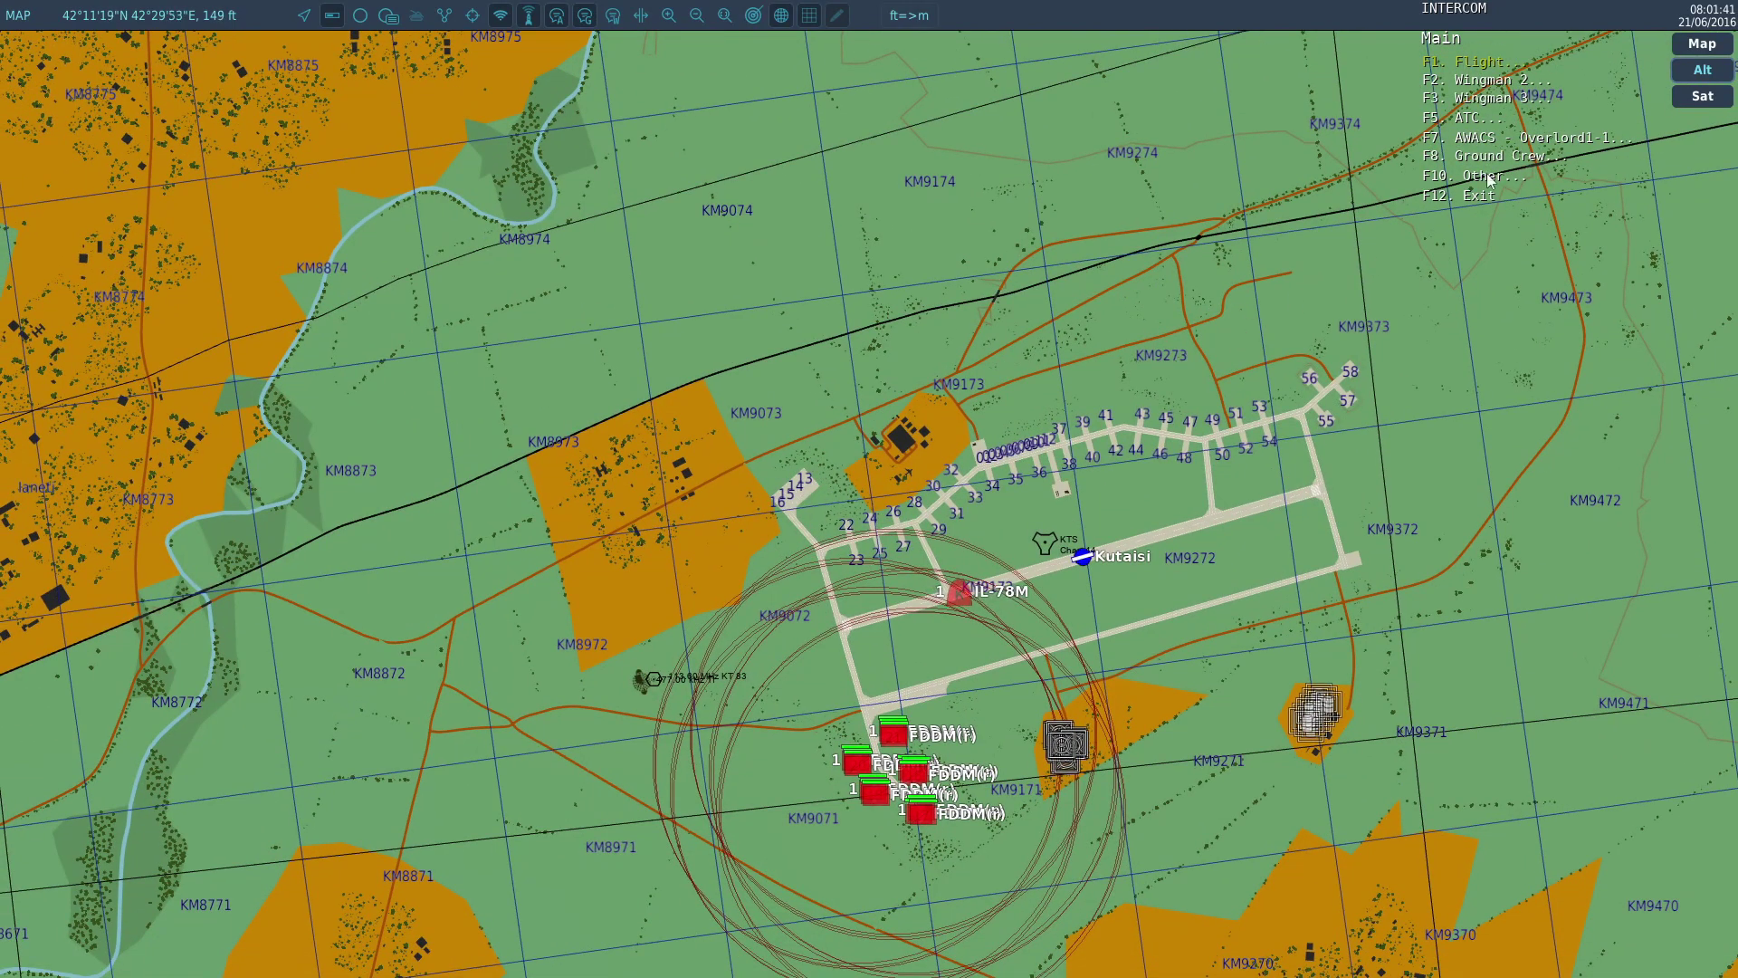
Trigger the SAM spawn and check the new SA-6 site west of Kutaisi
key(F10)
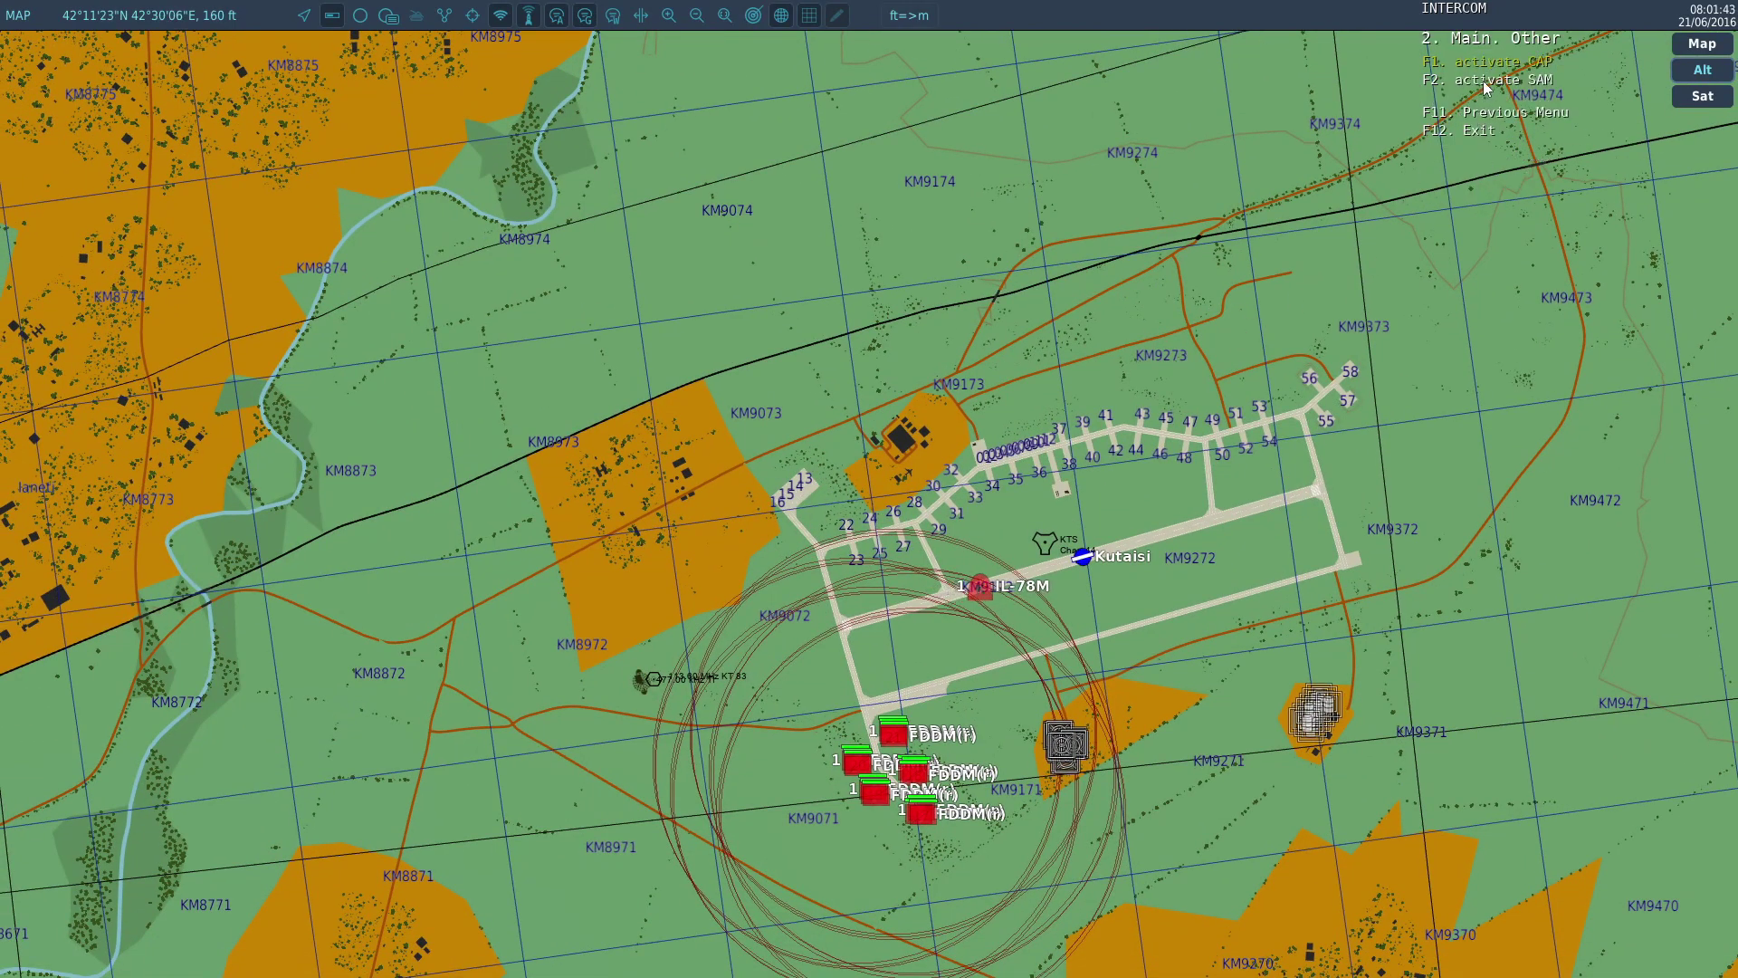
key(F2)
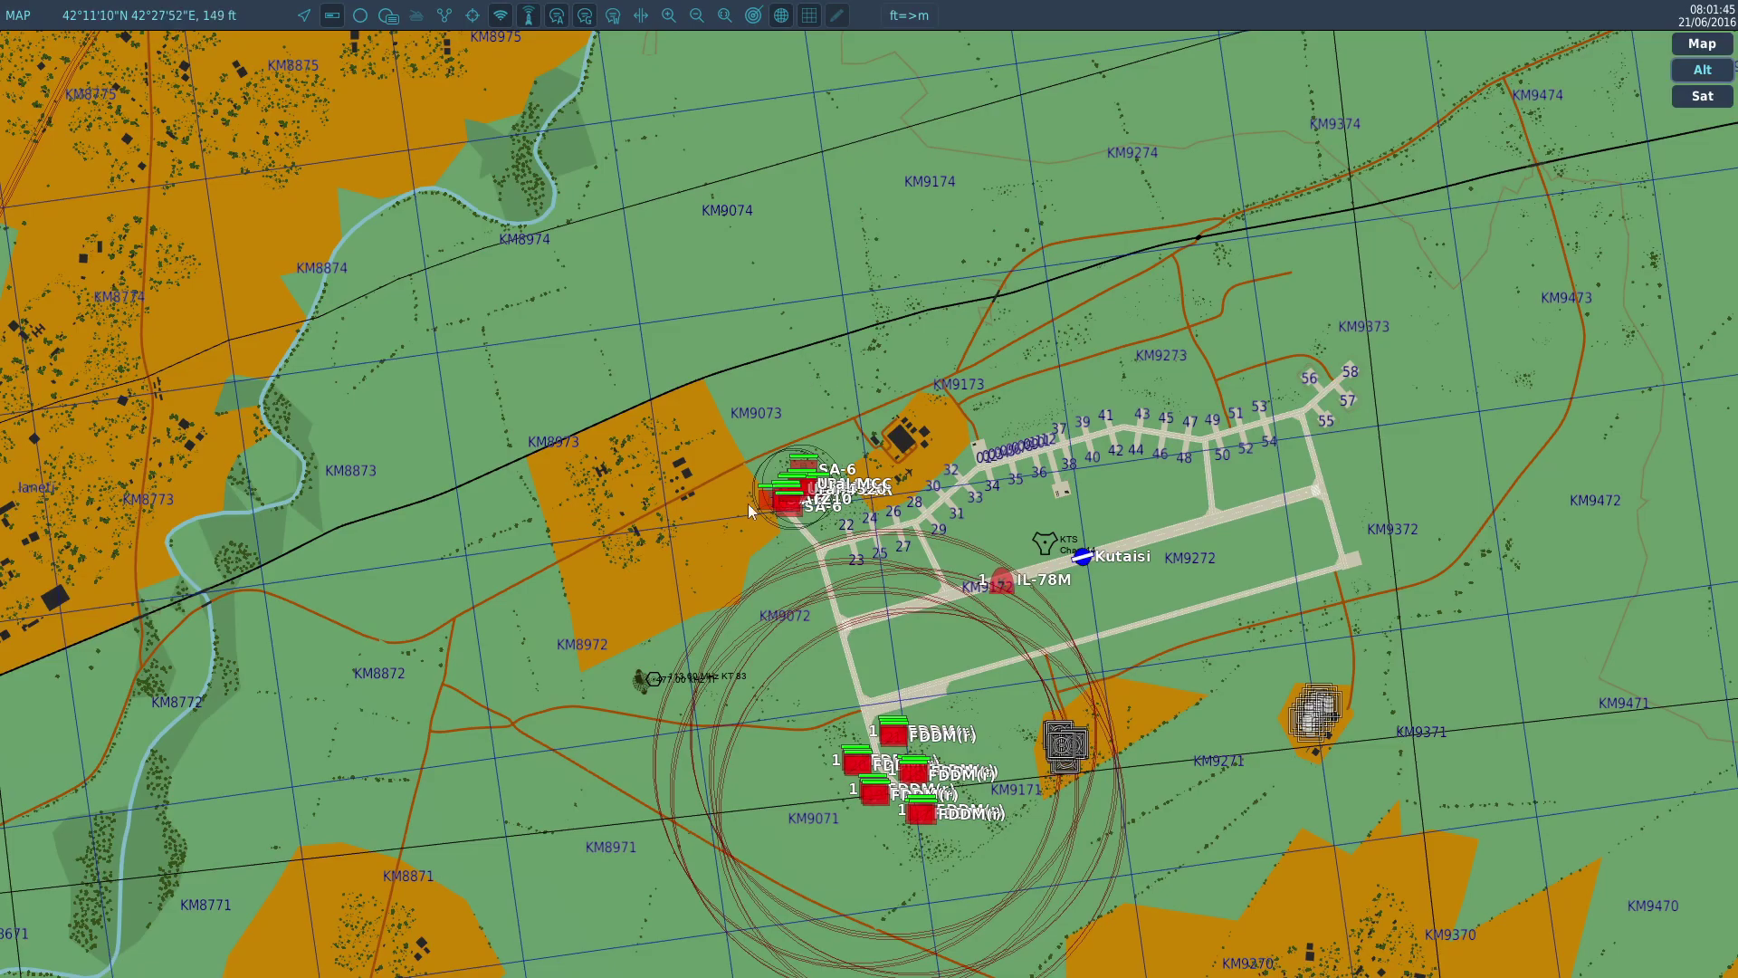
scroll(764, 534, down, 5)
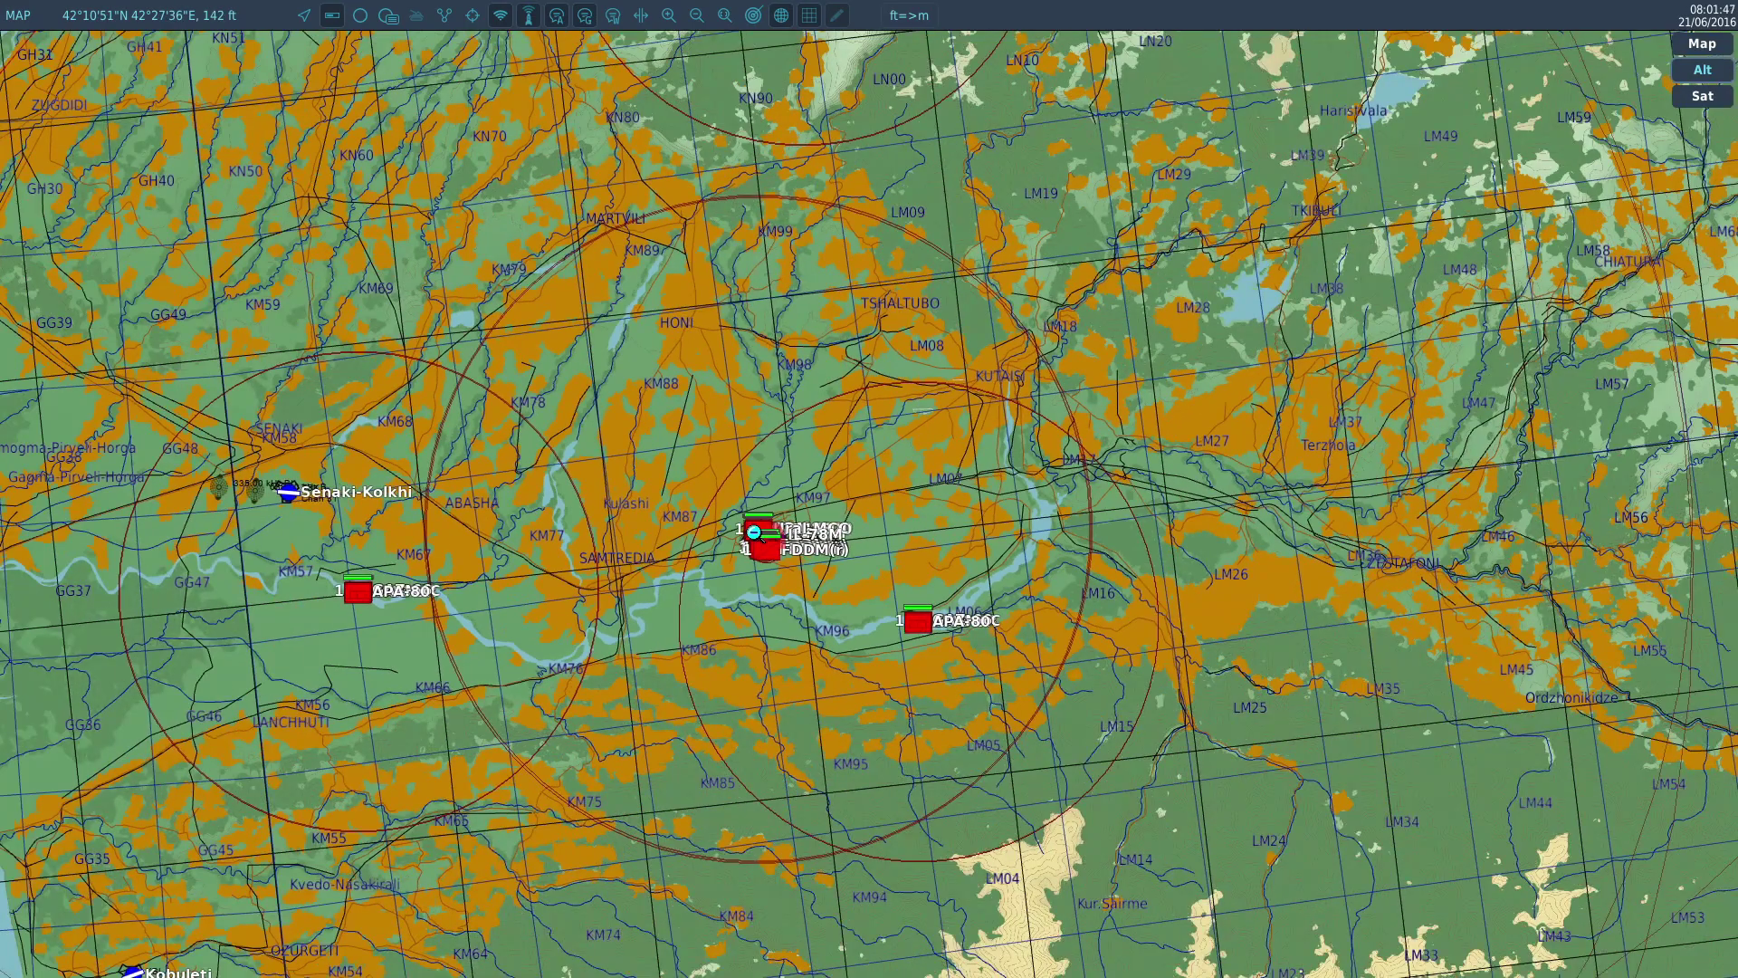
scroll(764, 534, down, 1)
right_drag(478, 593, 608, 639)
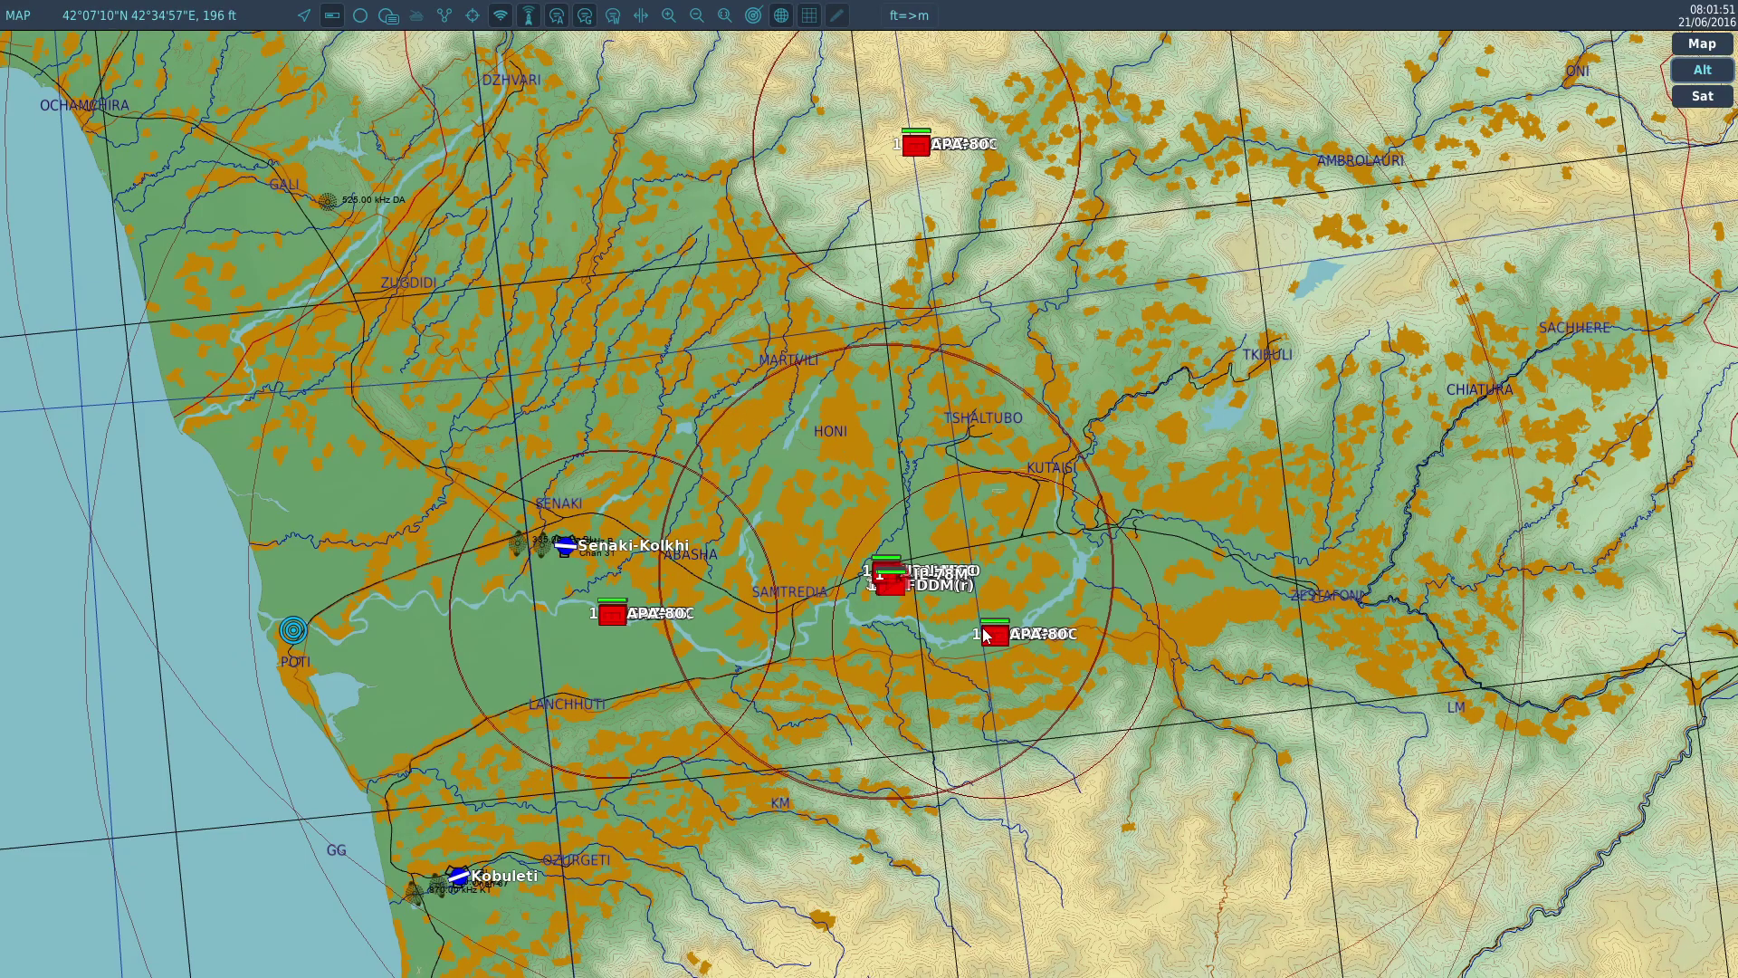
scroll(987, 641, up, 4)
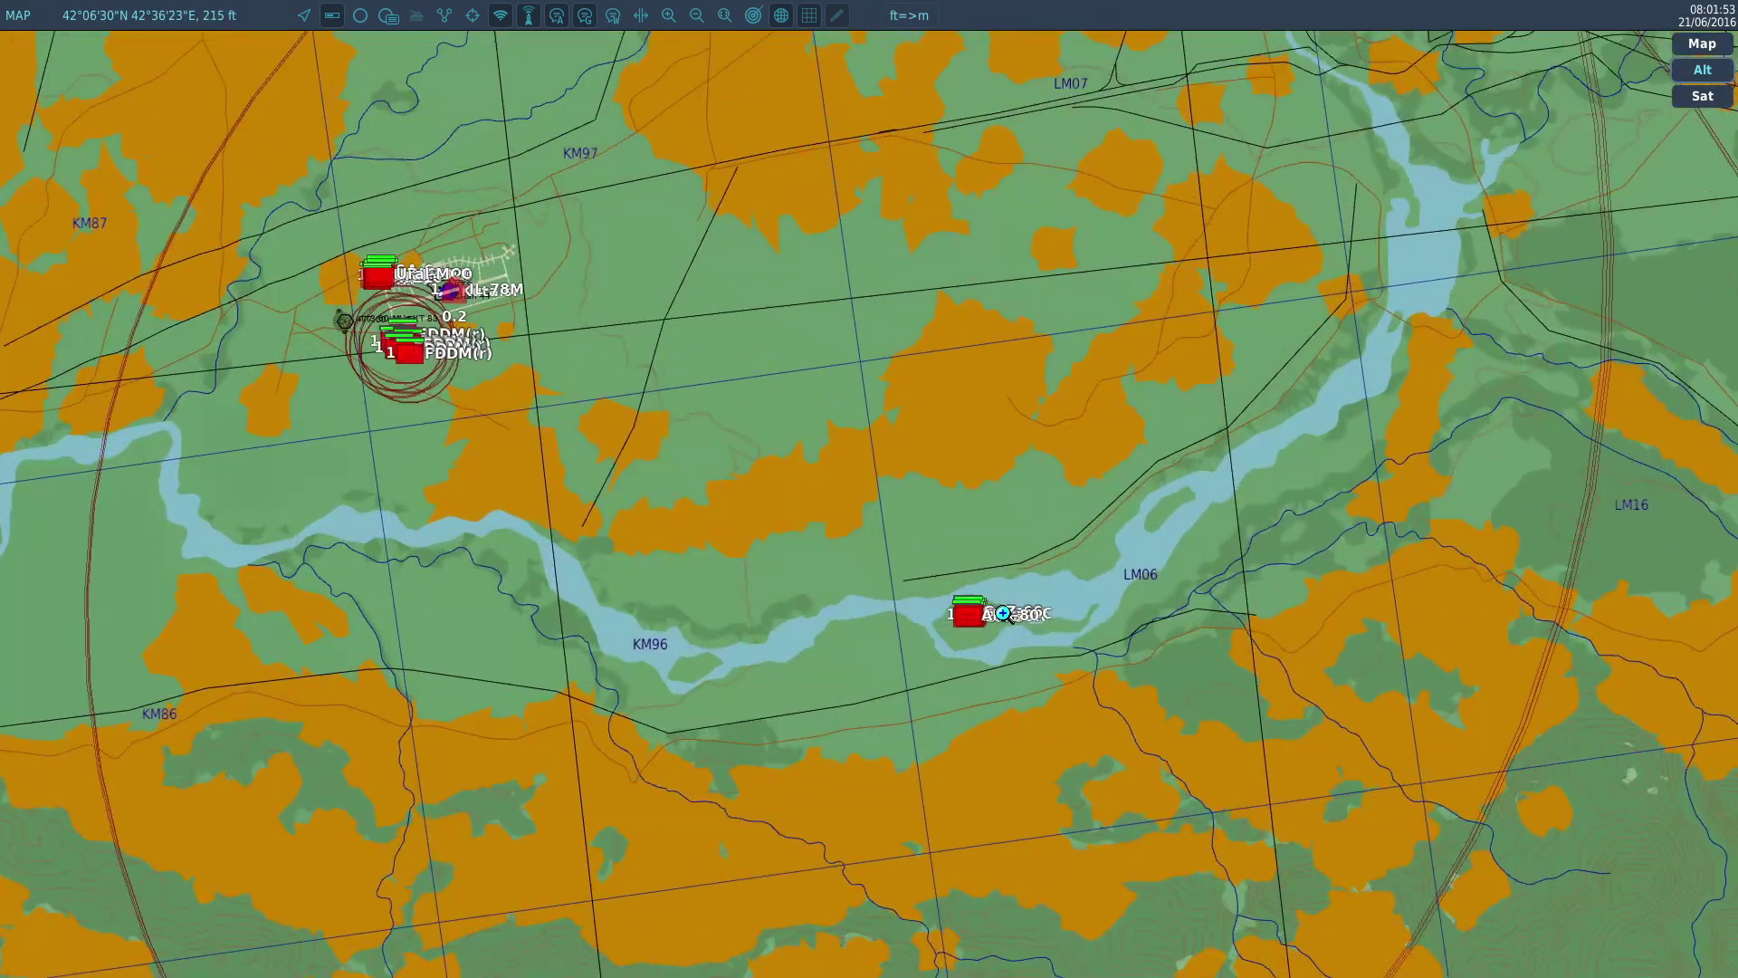
scroll(1005, 615, down, 5)
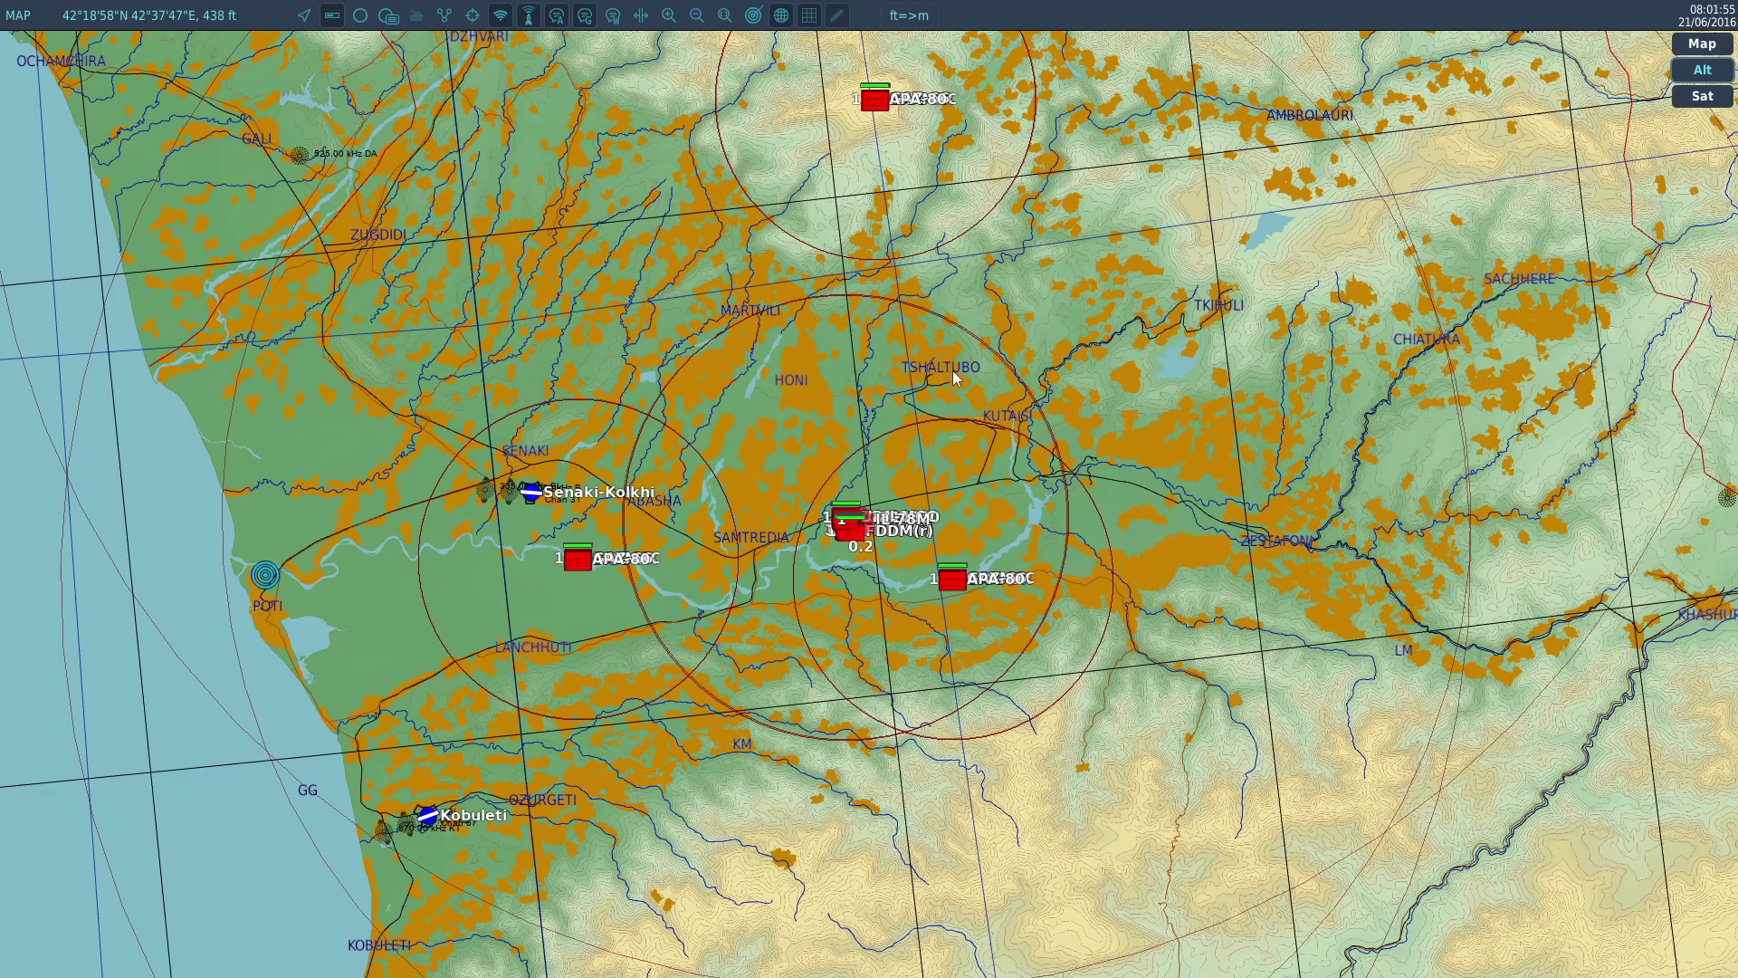
Activate the CAP flight from the F10 Other radio menu and view the whole coast
key(backslash)
key(F10)
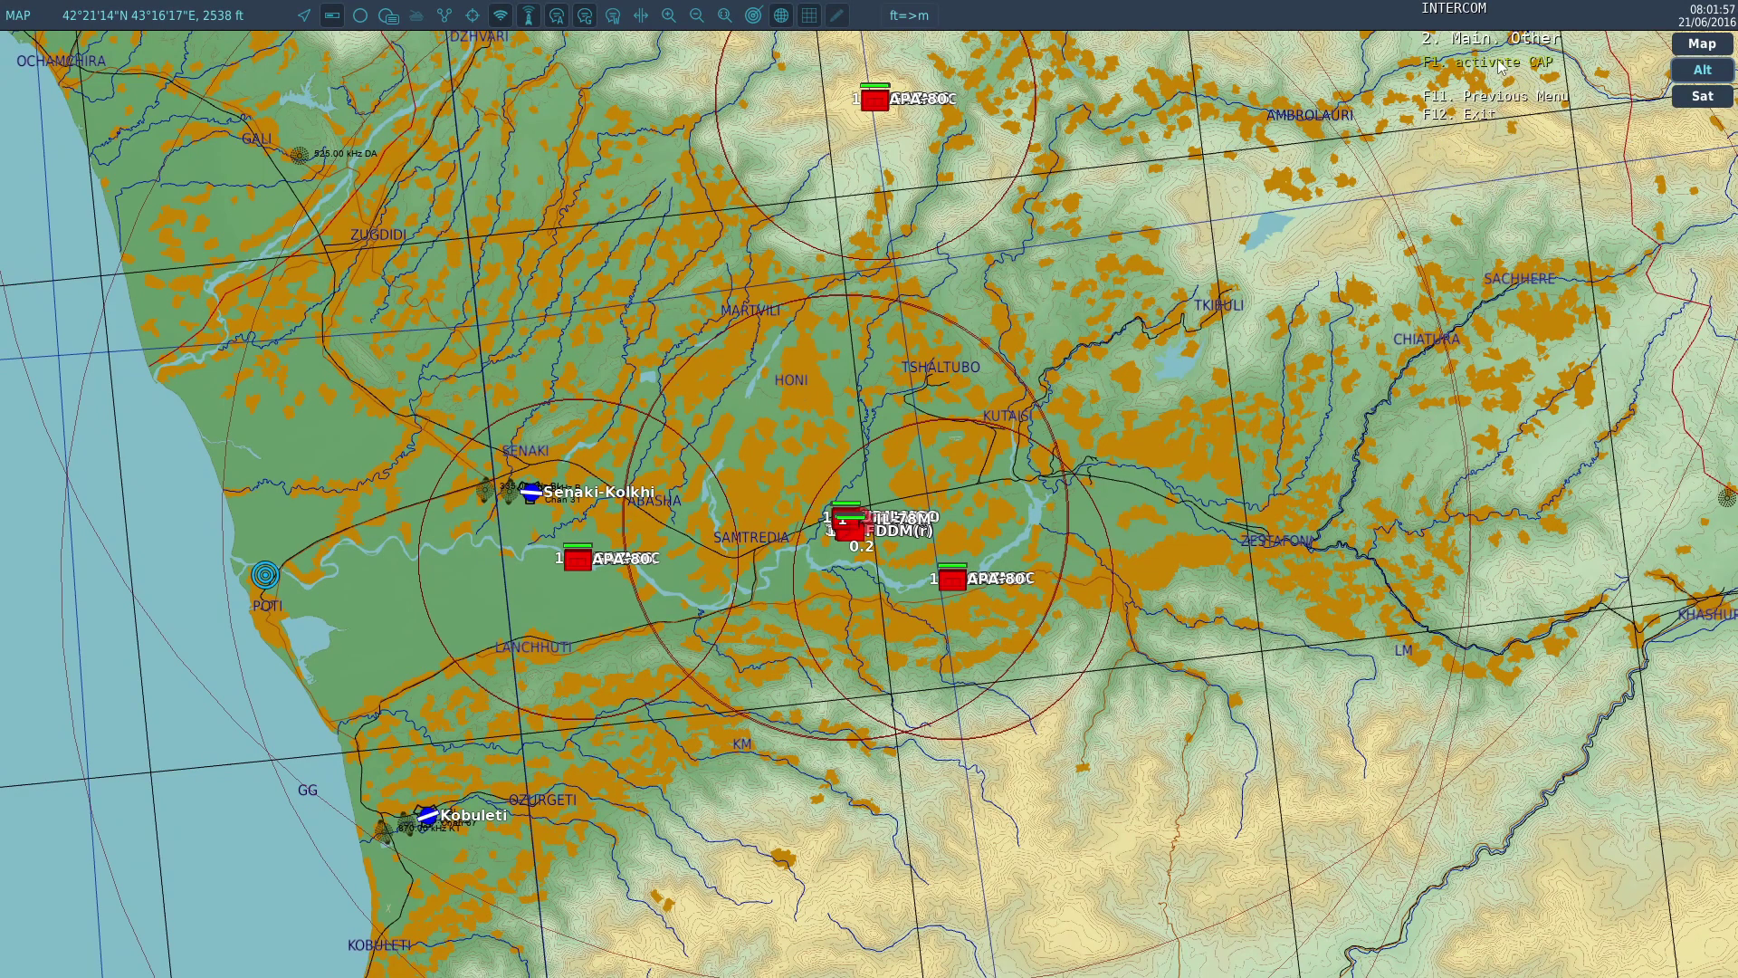
key(F1)
scroll(1102, 552, down, 2)
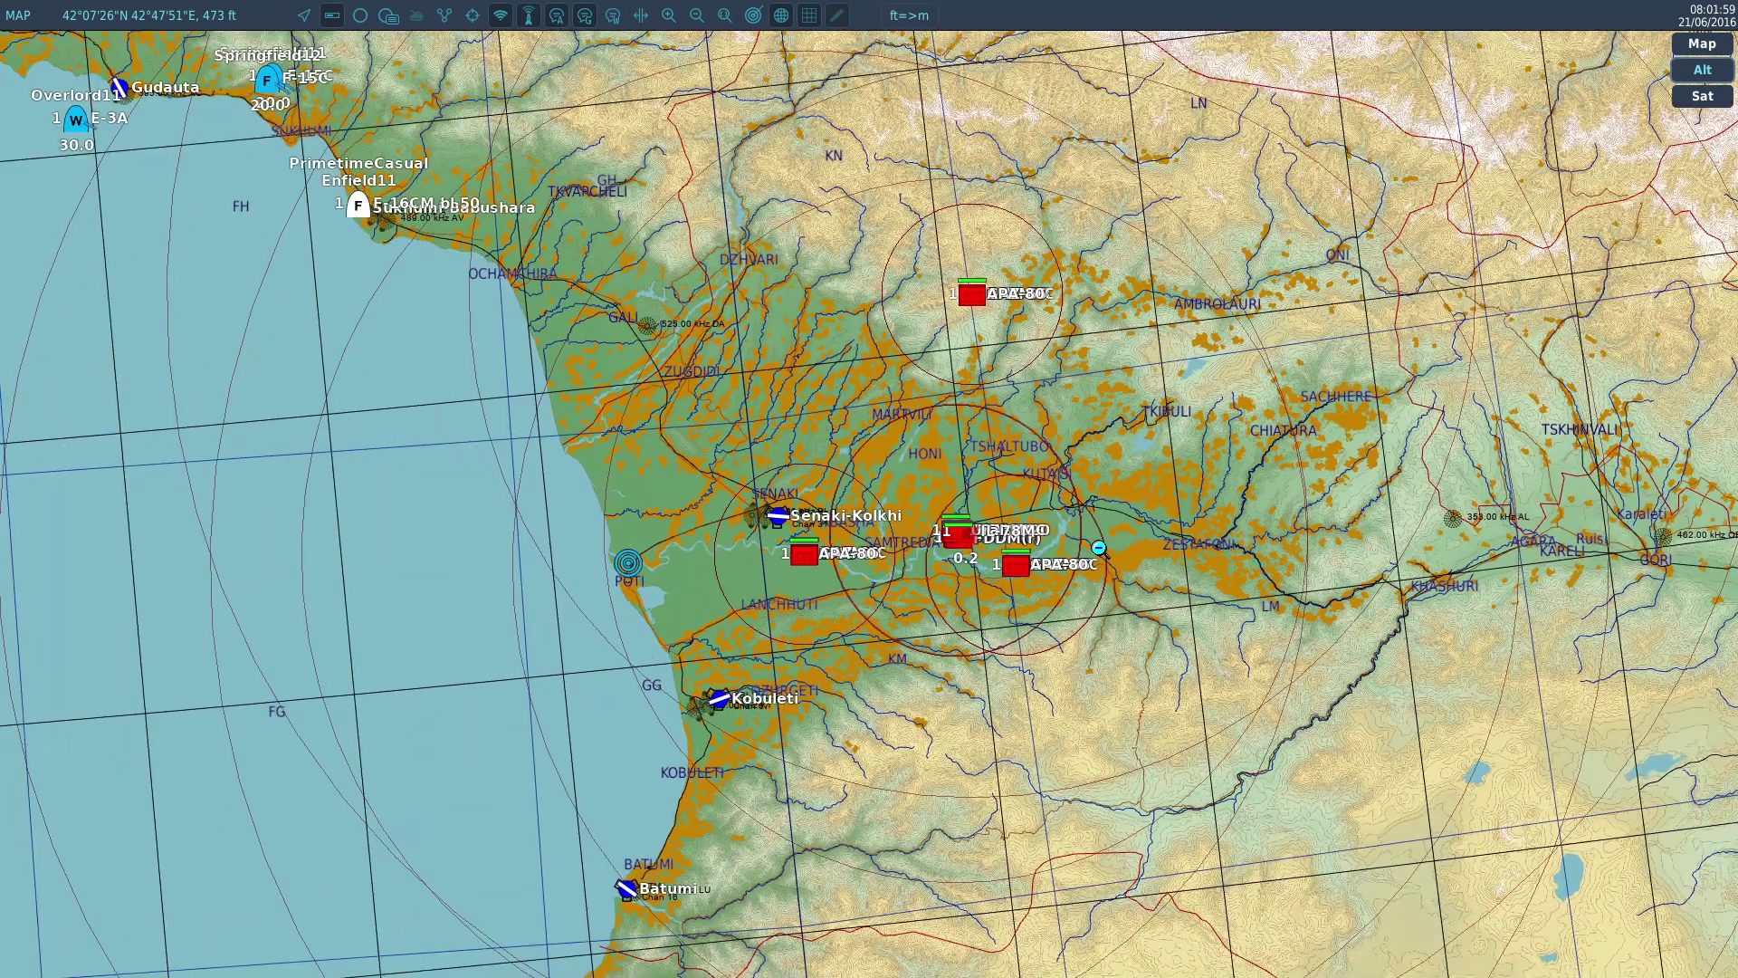
scroll(1123, 534, down, 1)
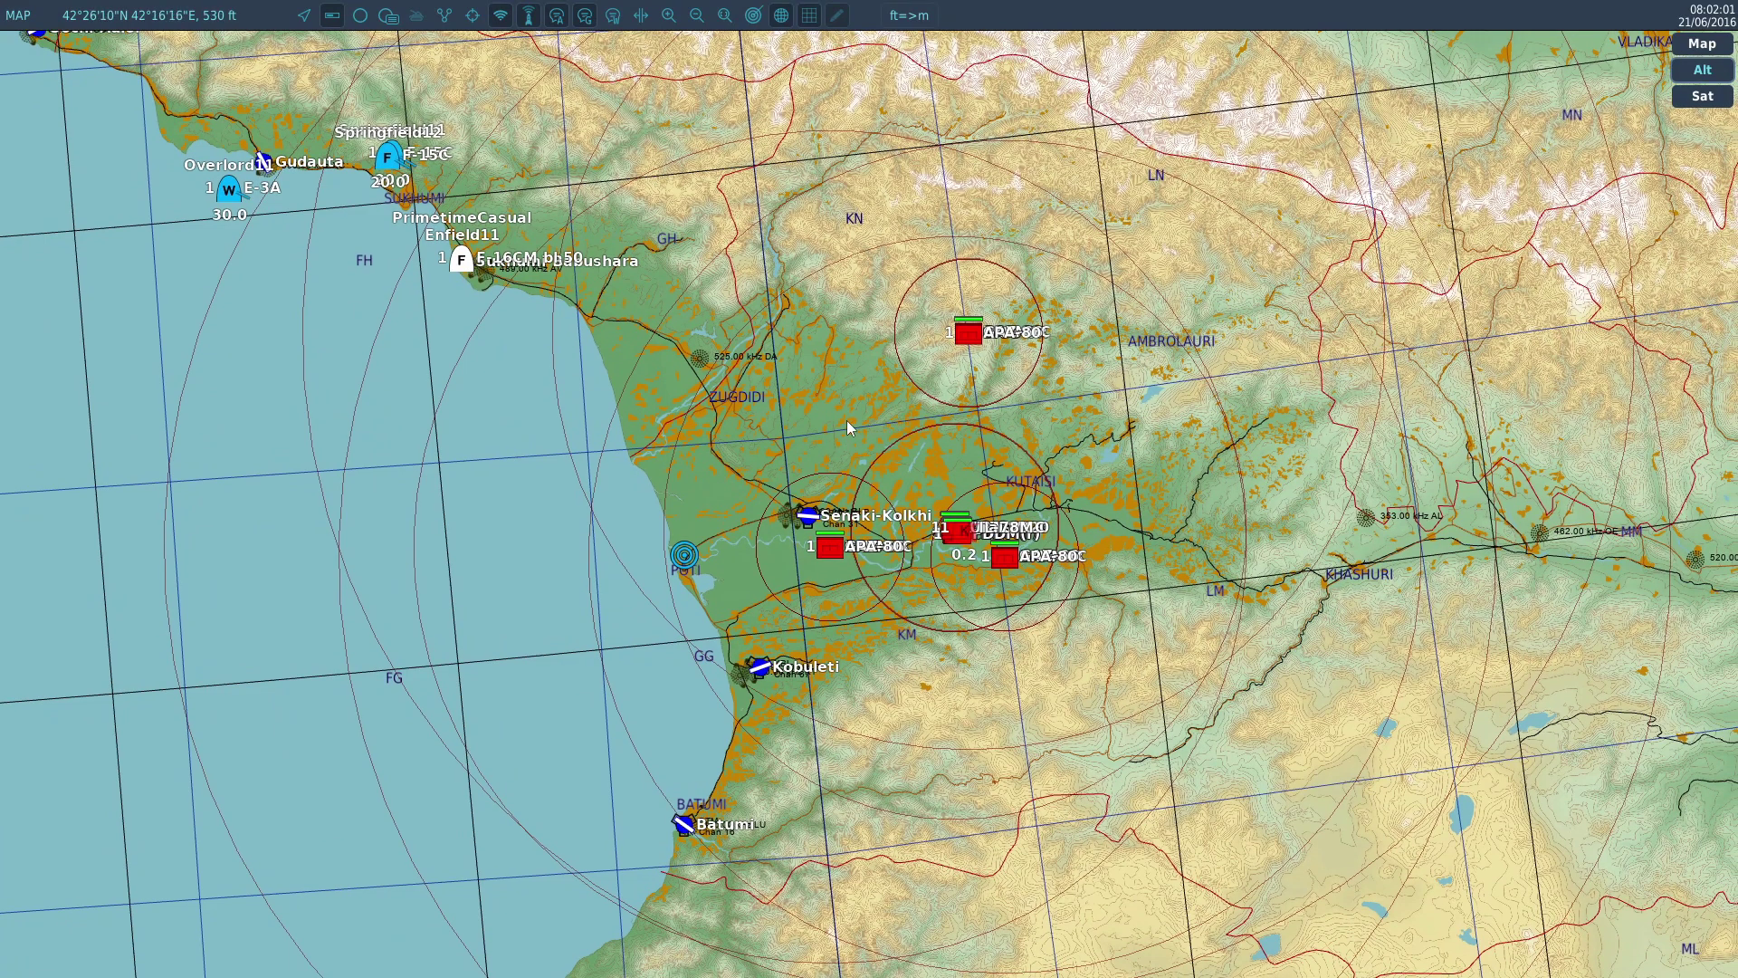
drag(790, 416, 692, 453)
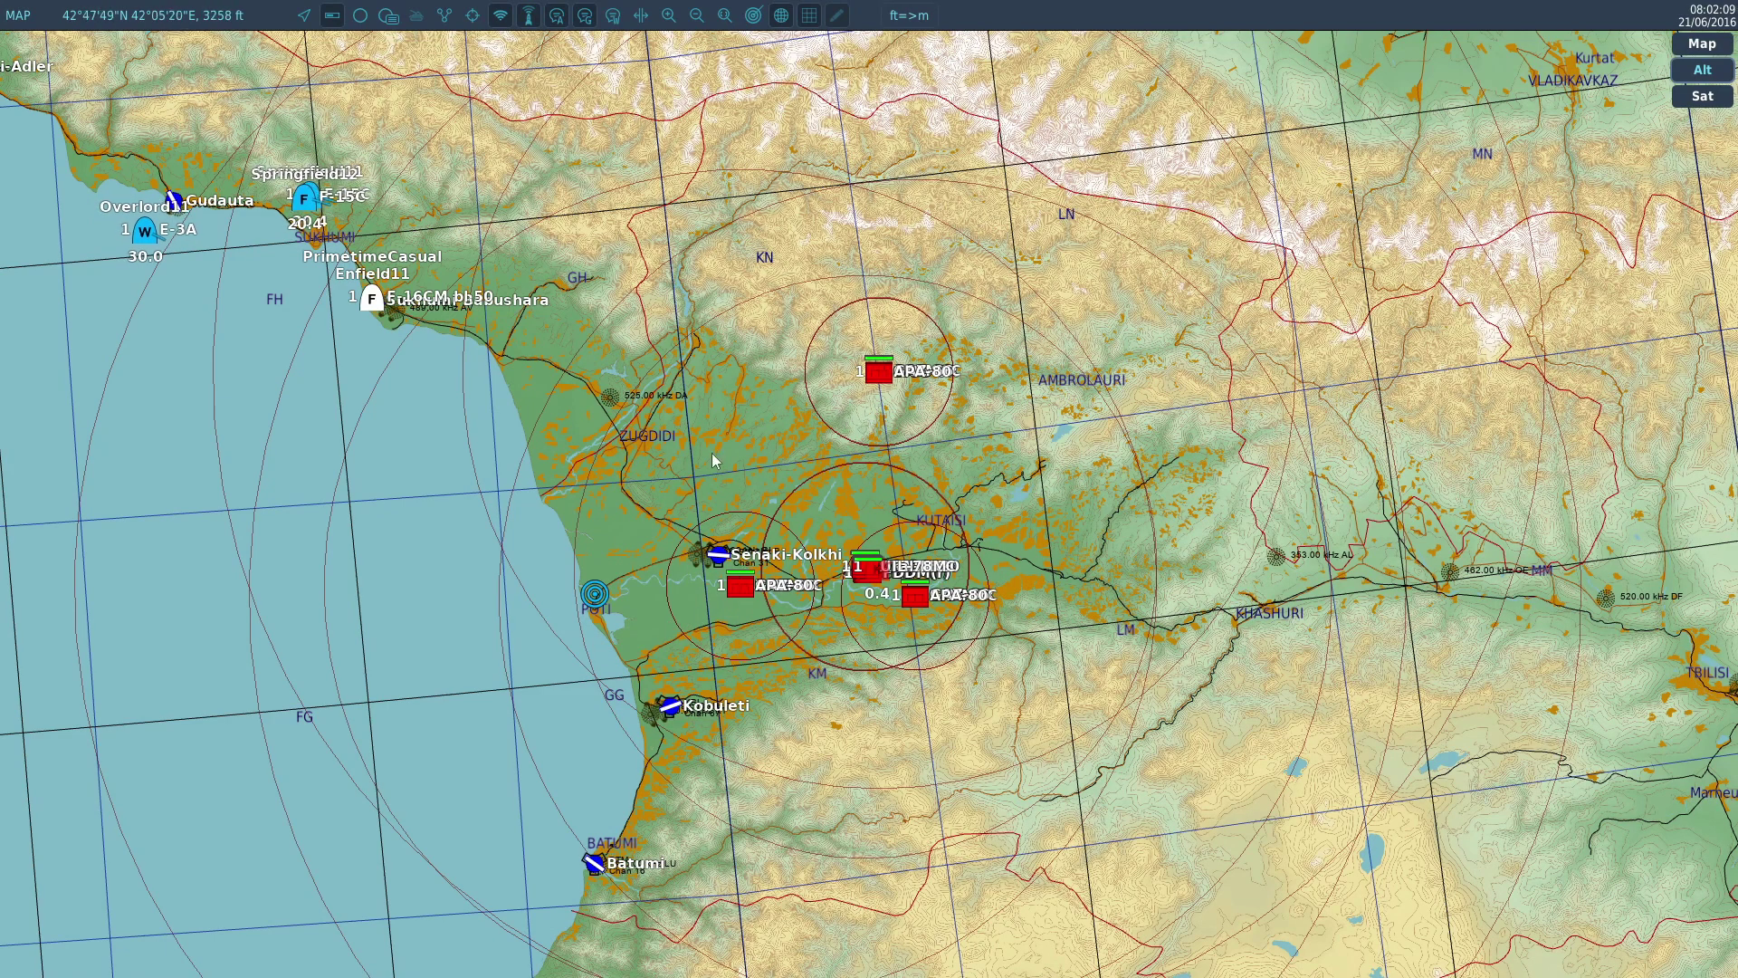
Quit the running mission from the pause menu to restart it
key(Escape)
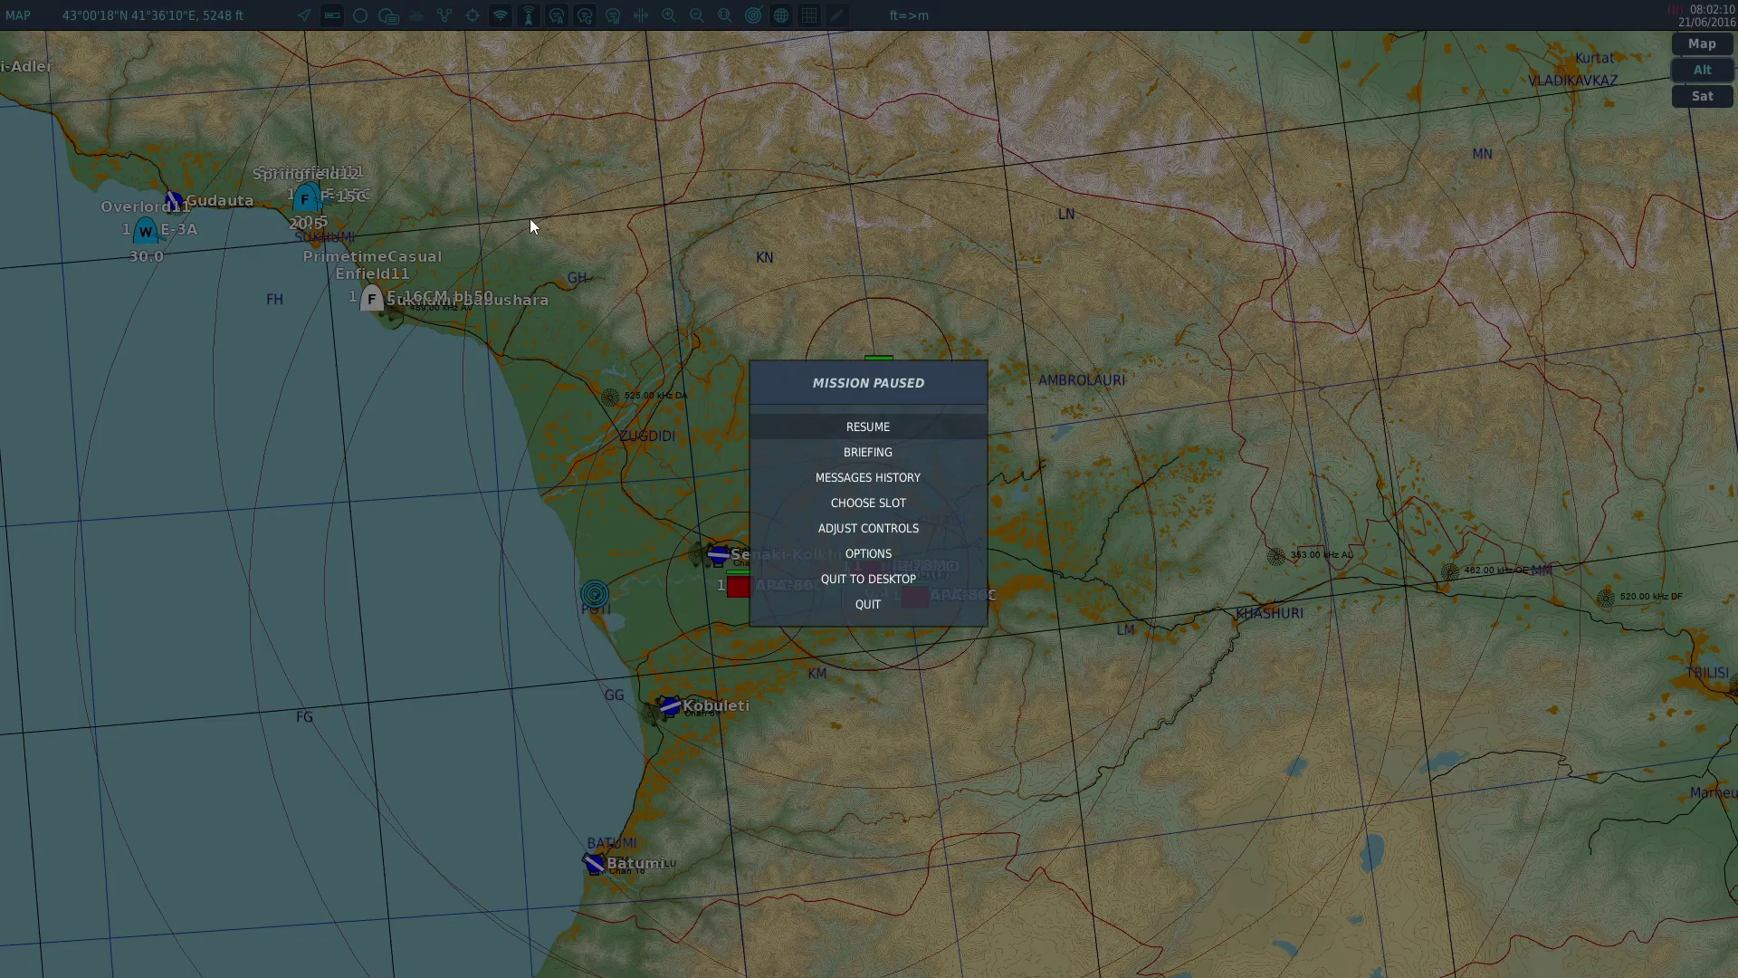
click(868, 604)
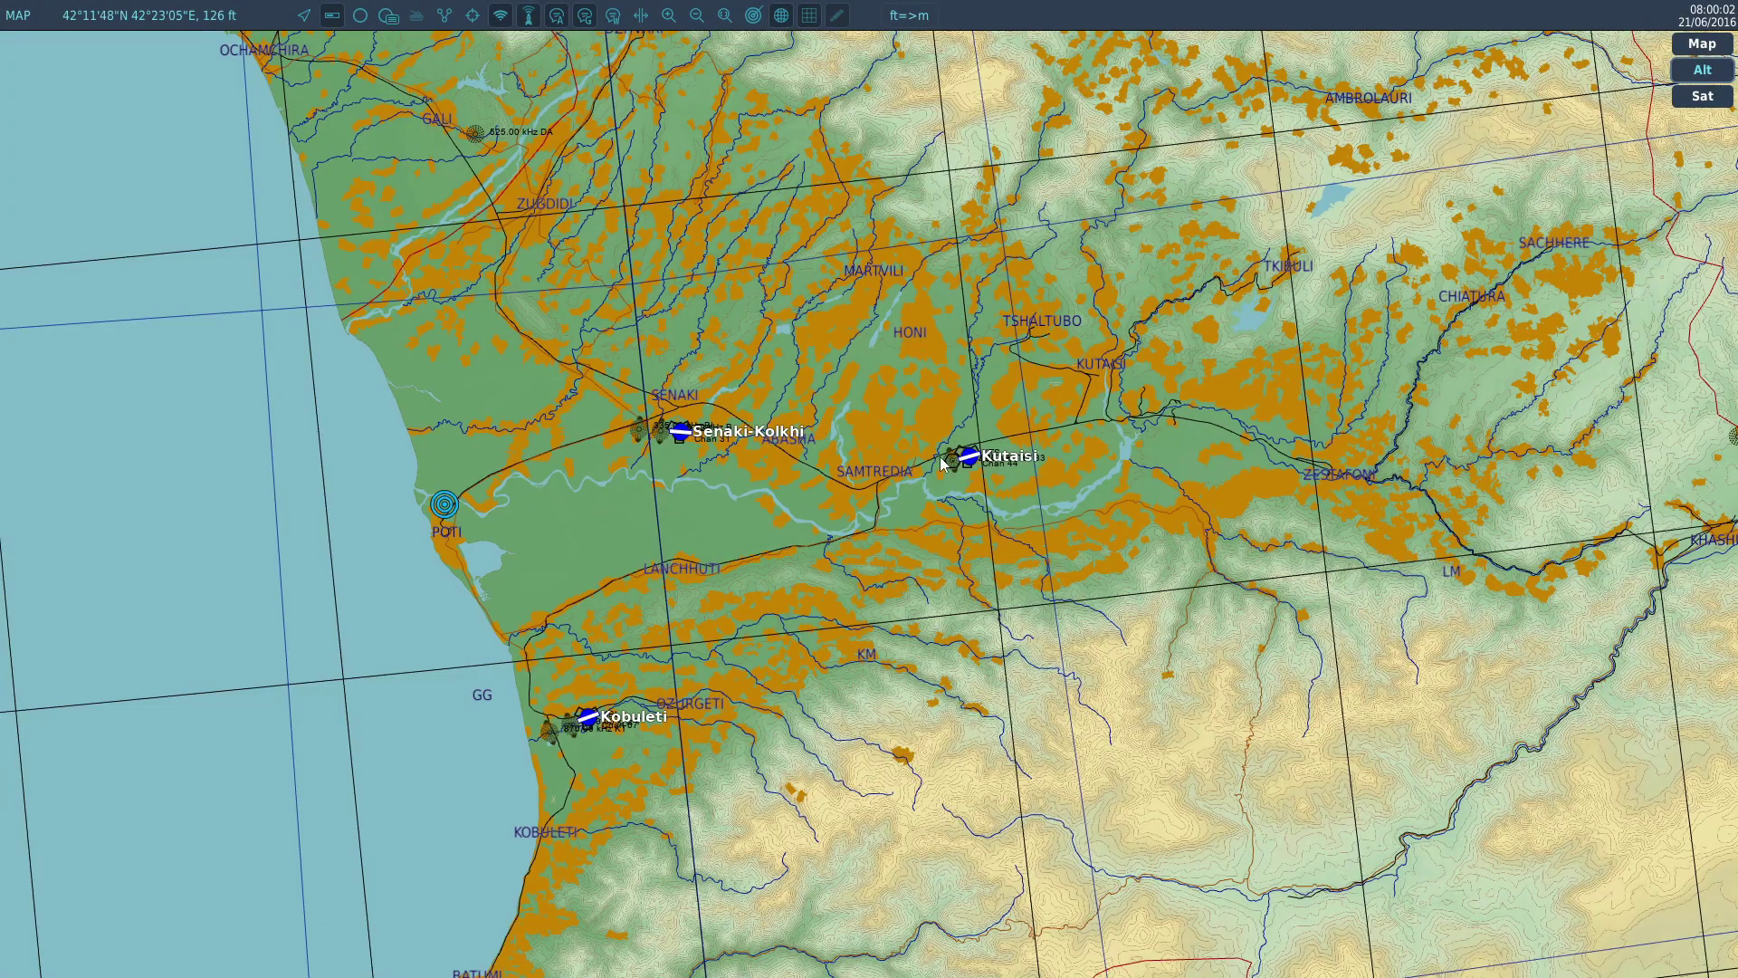
drag(942, 464, 928, 405)
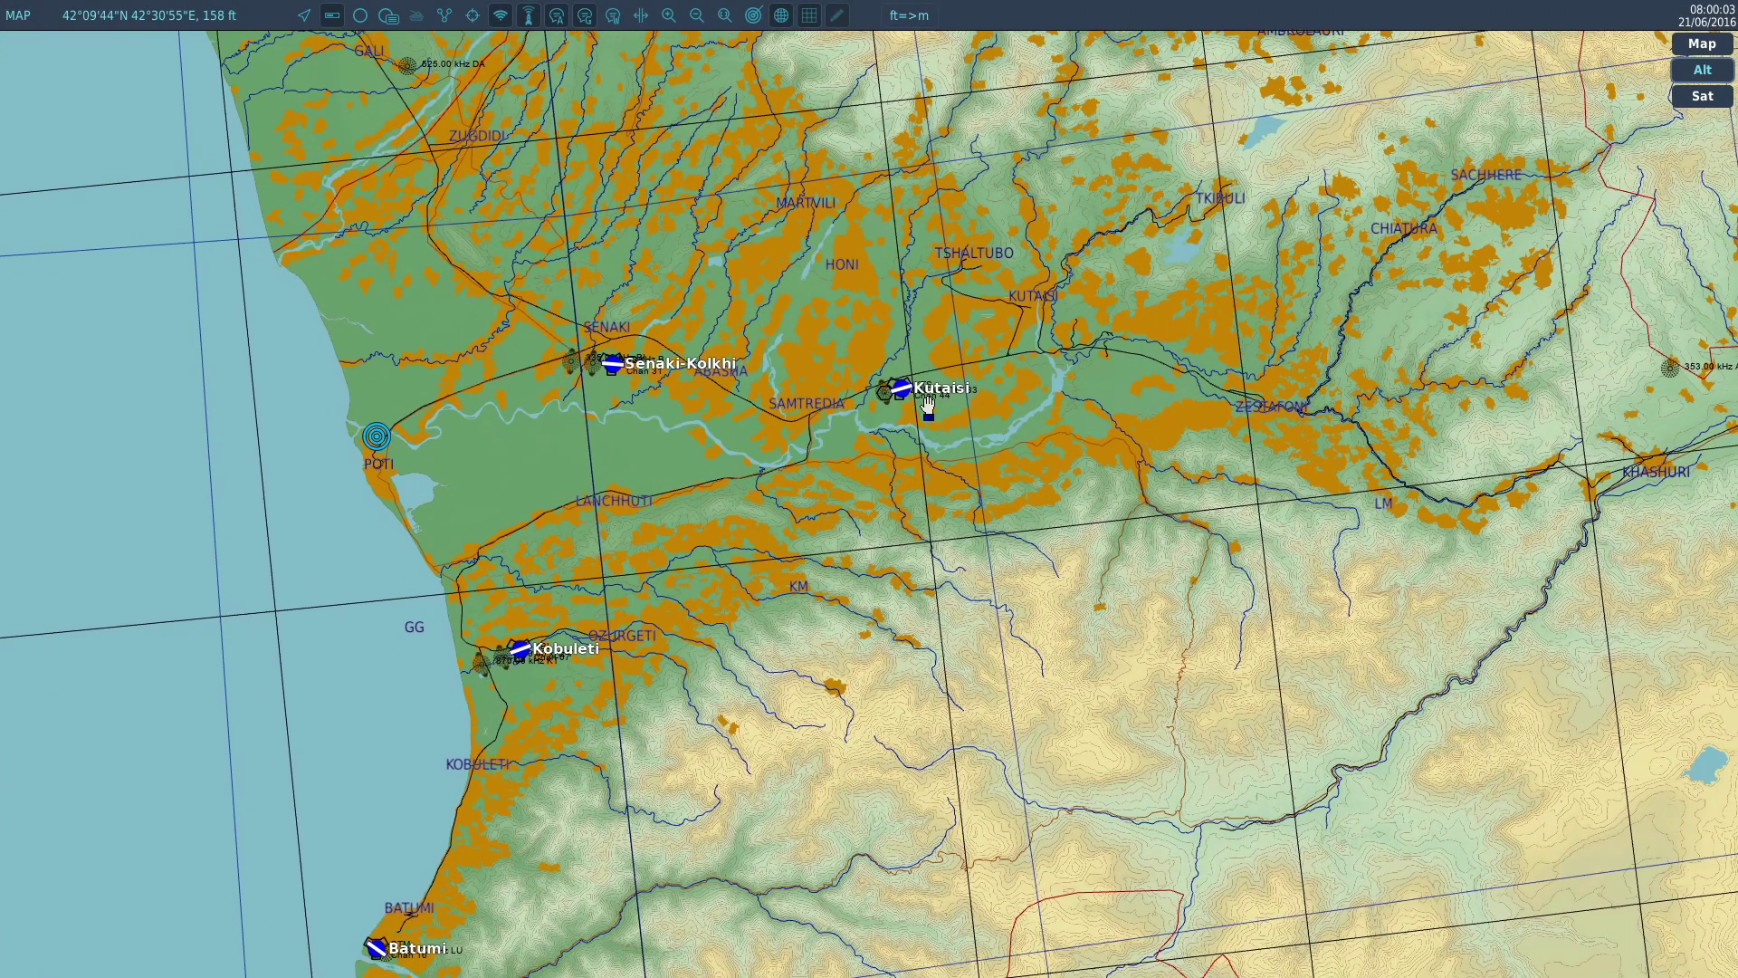
Activate the random SAM groups and inspect redSAMMain, redSAMWest and redSAMCenter on the map
key(backslash)
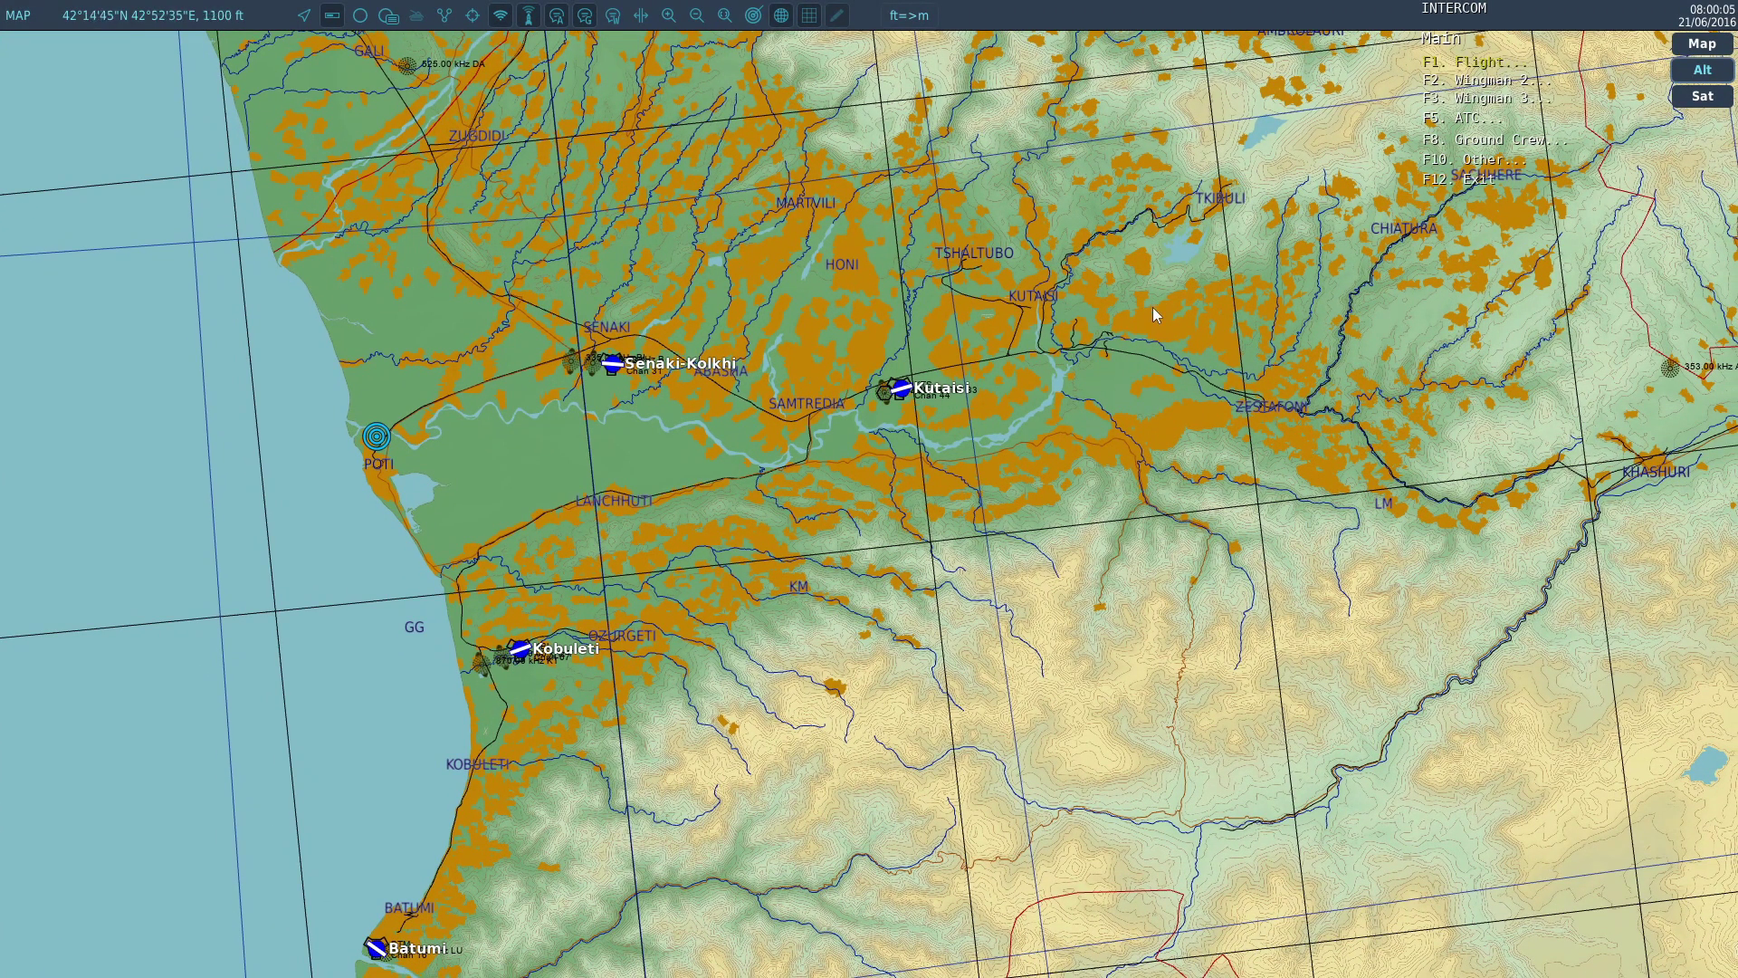
key(F10)
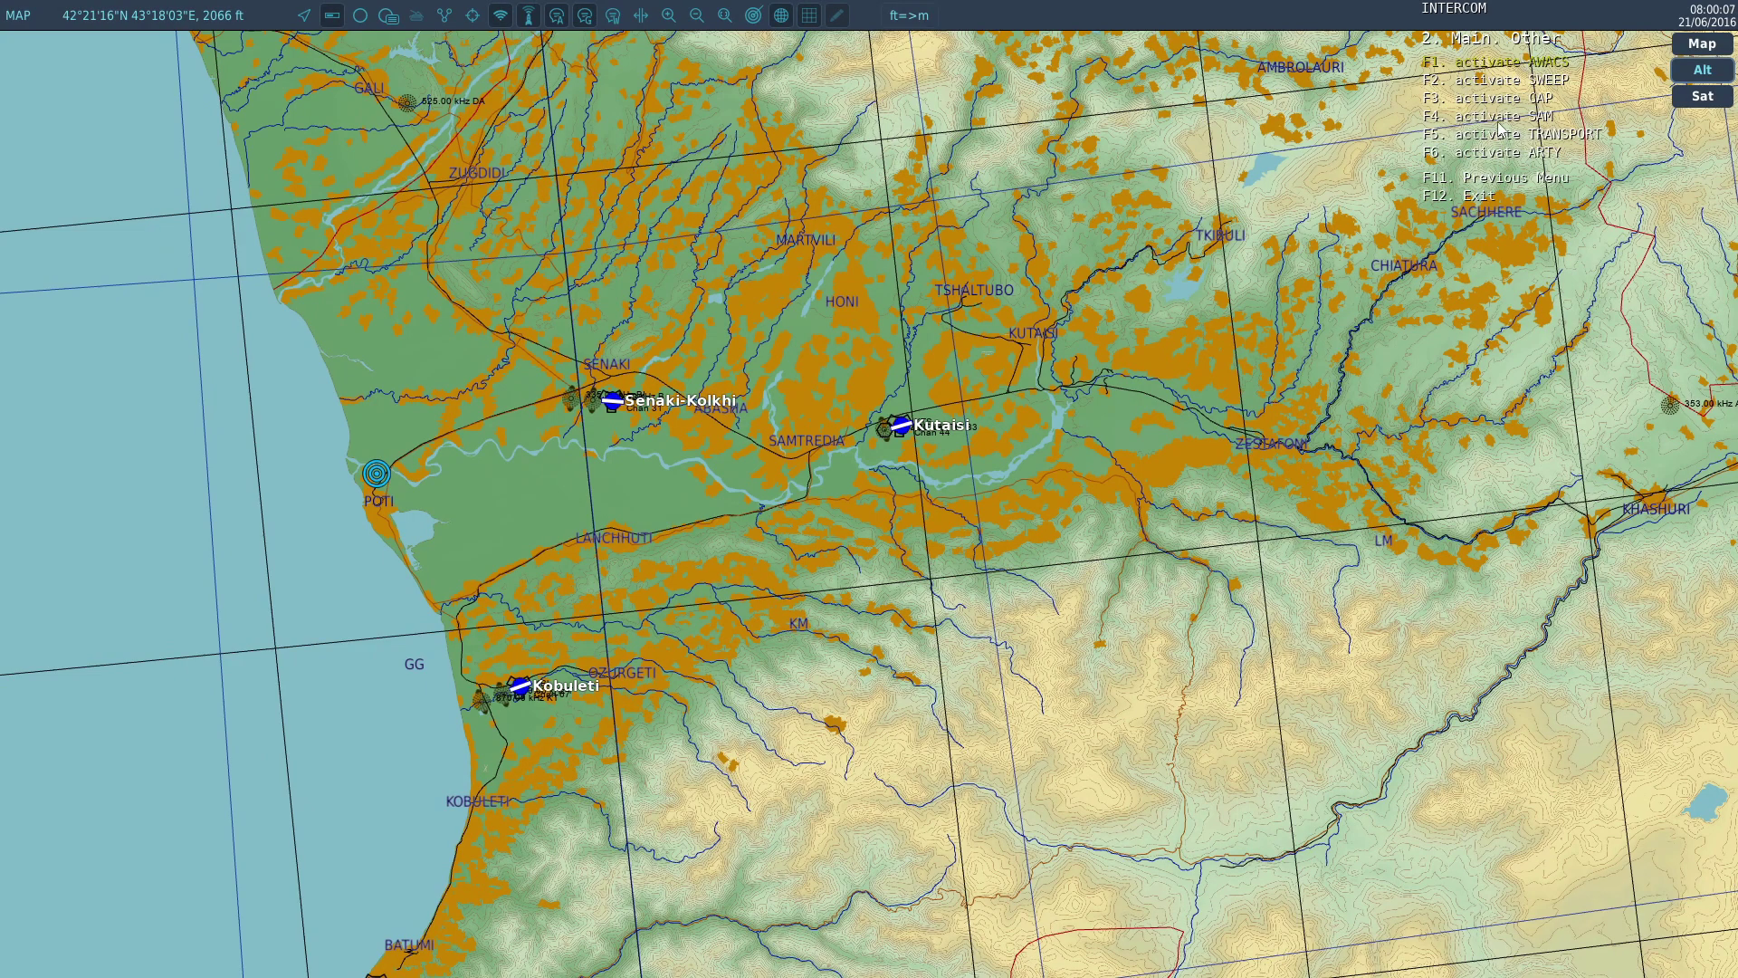
key(F1)
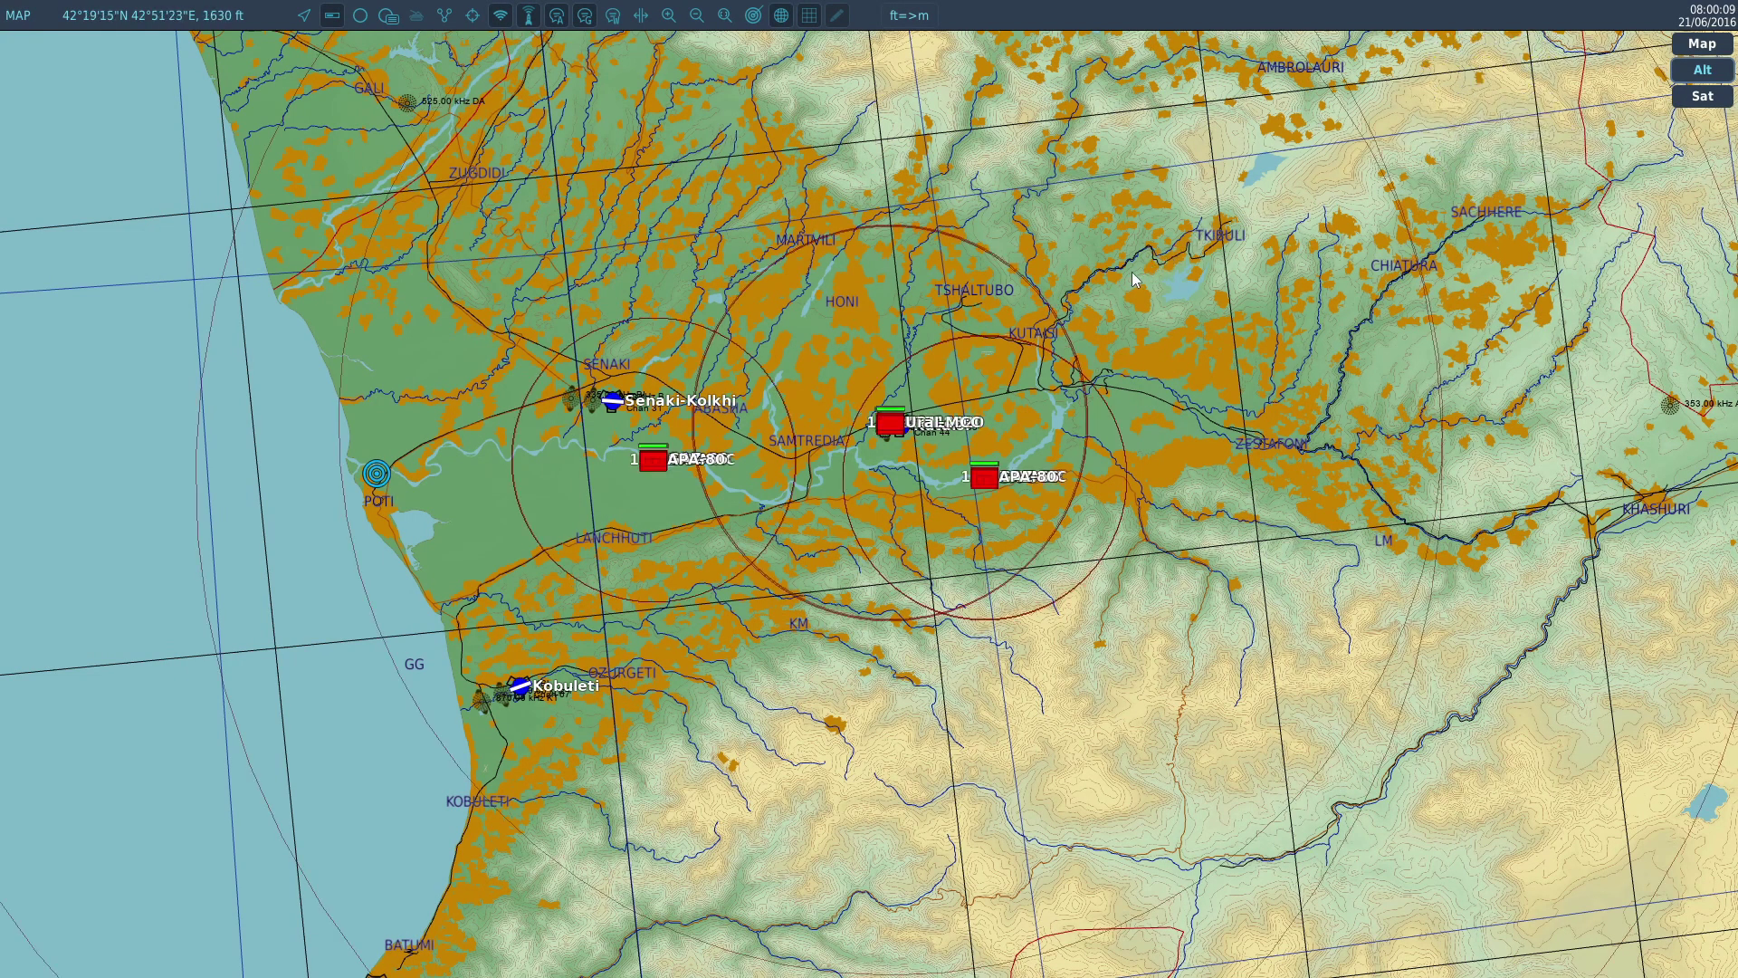
right_drag(1134, 287, 1171, 395)
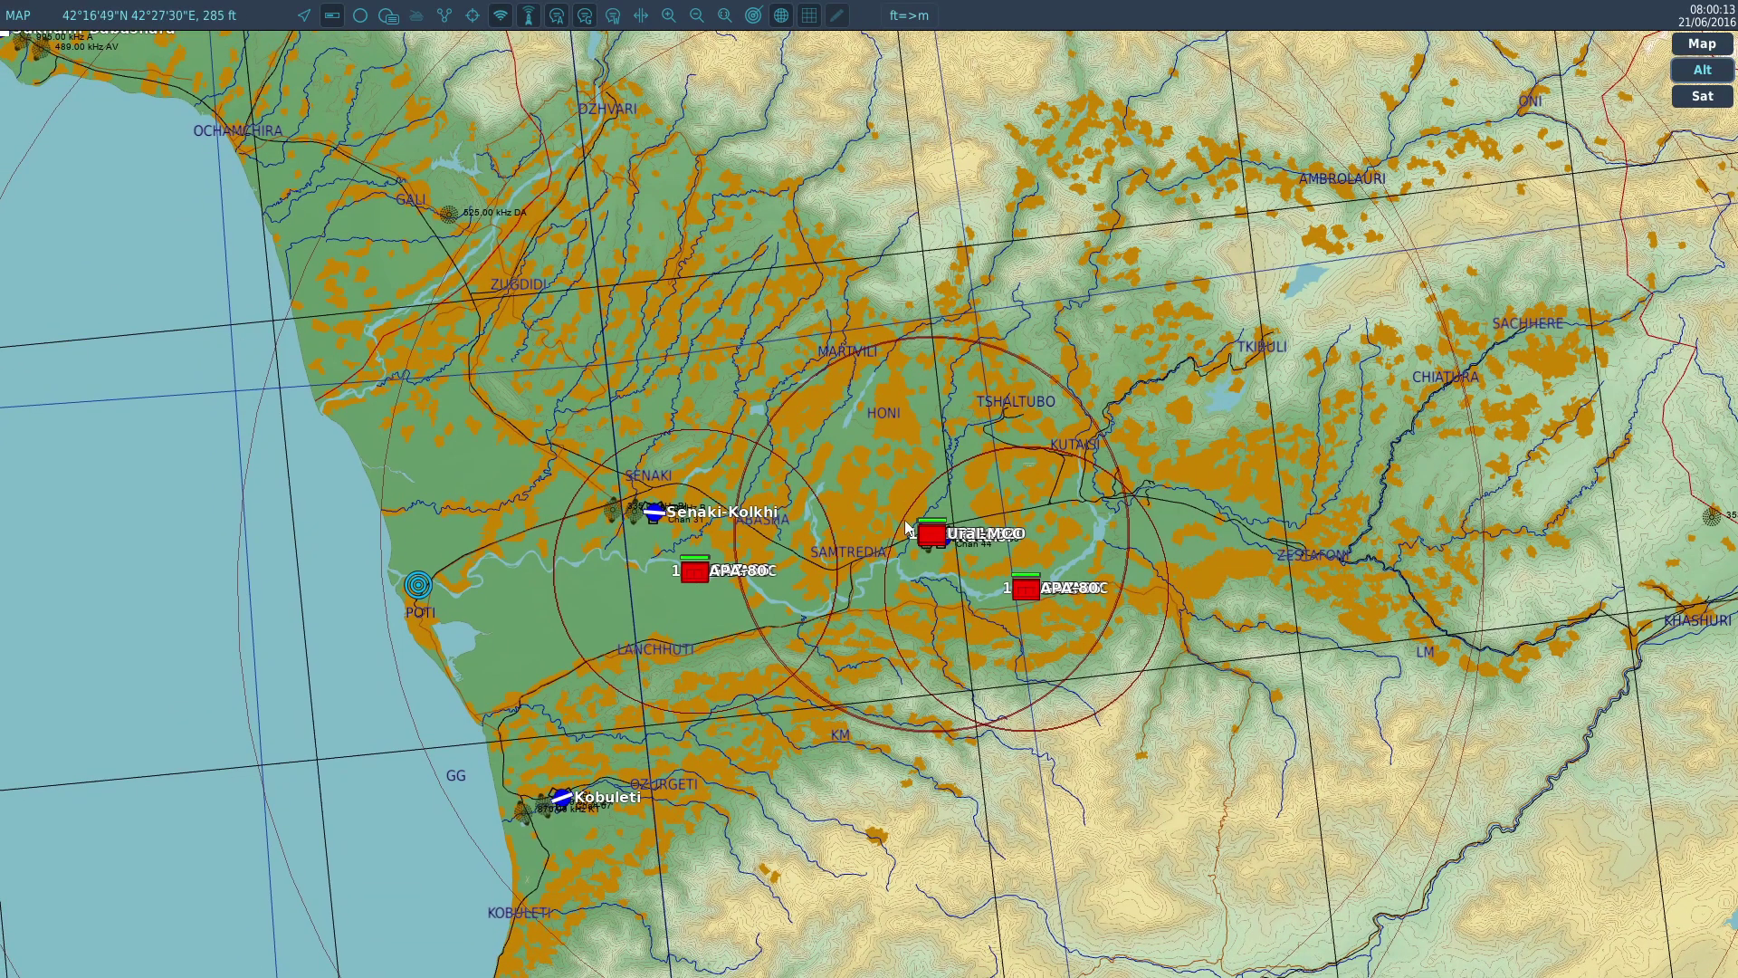
scroll(856, 598, up, 2)
click(995, 493)
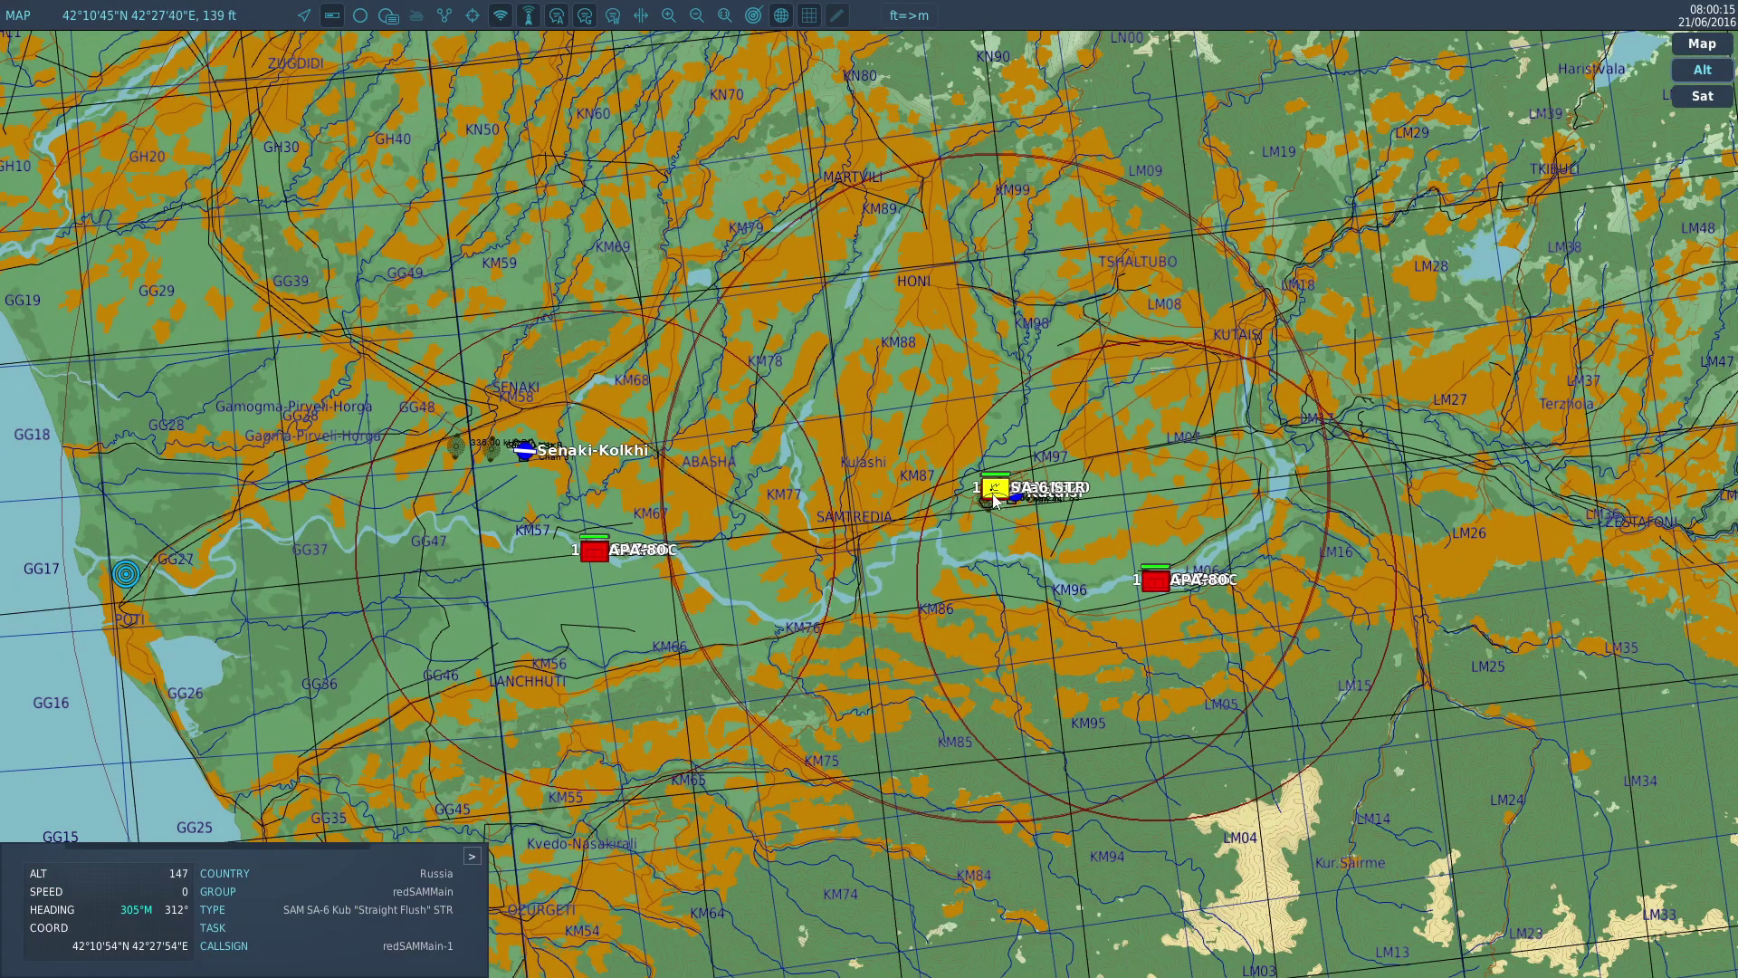
click(596, 551)
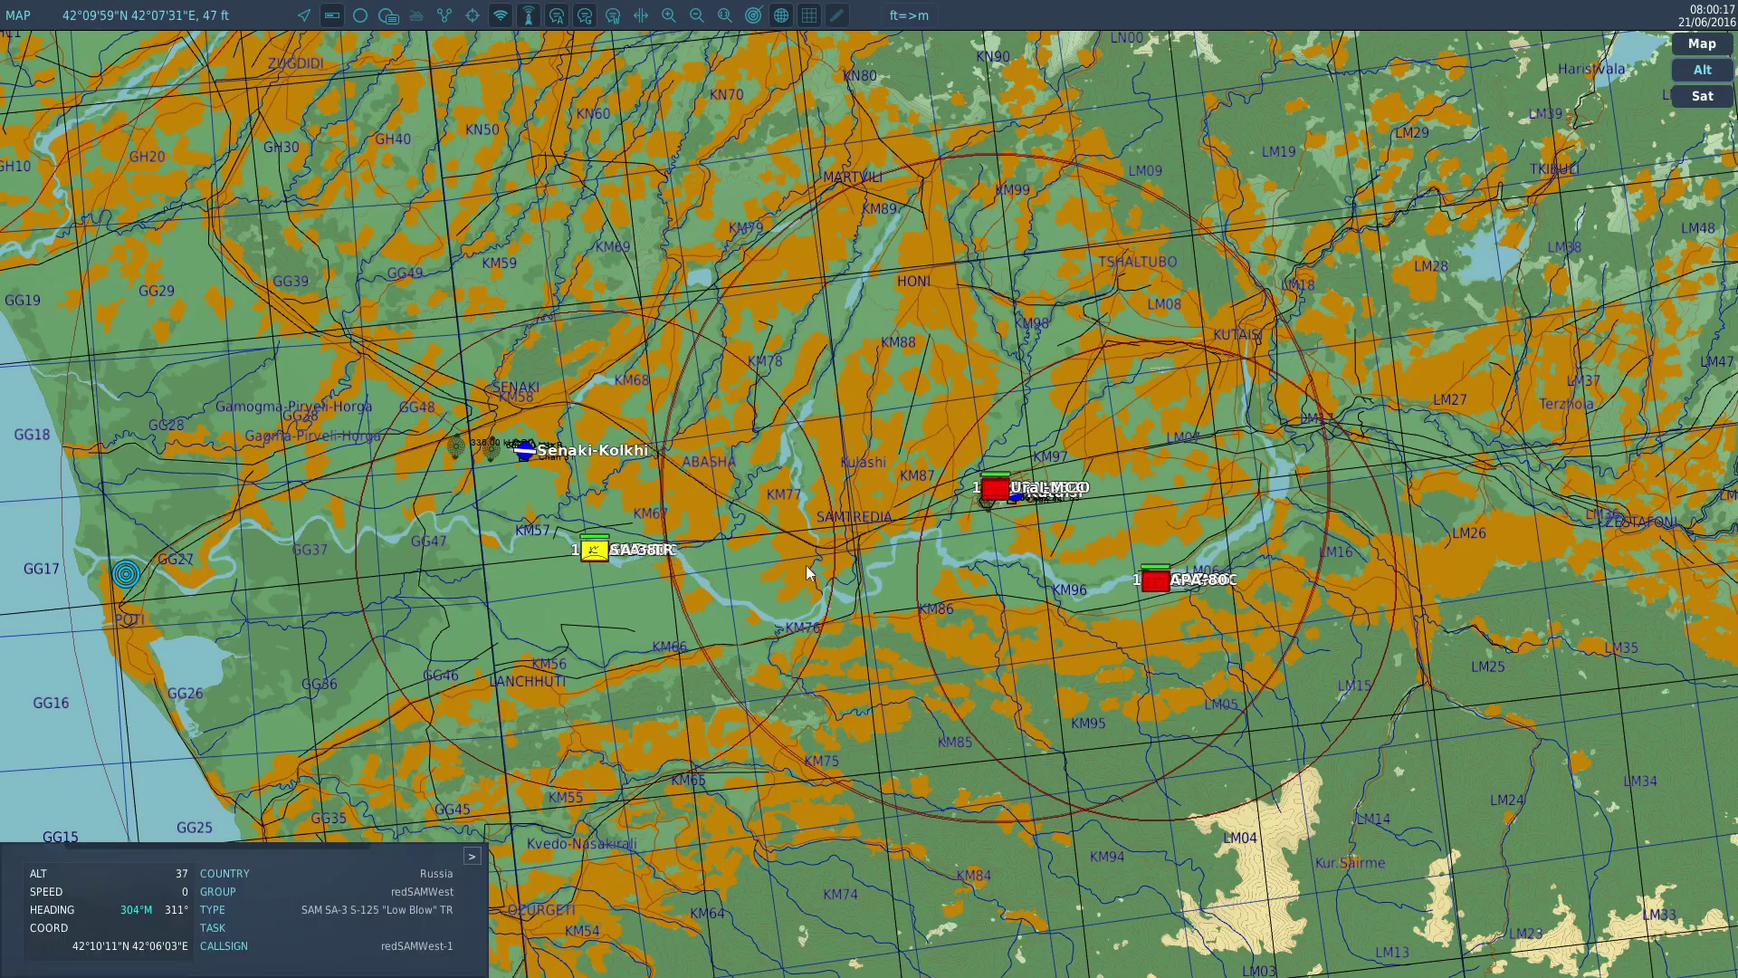
click(1157, 584)
scroll(1163, 575, down, 3)
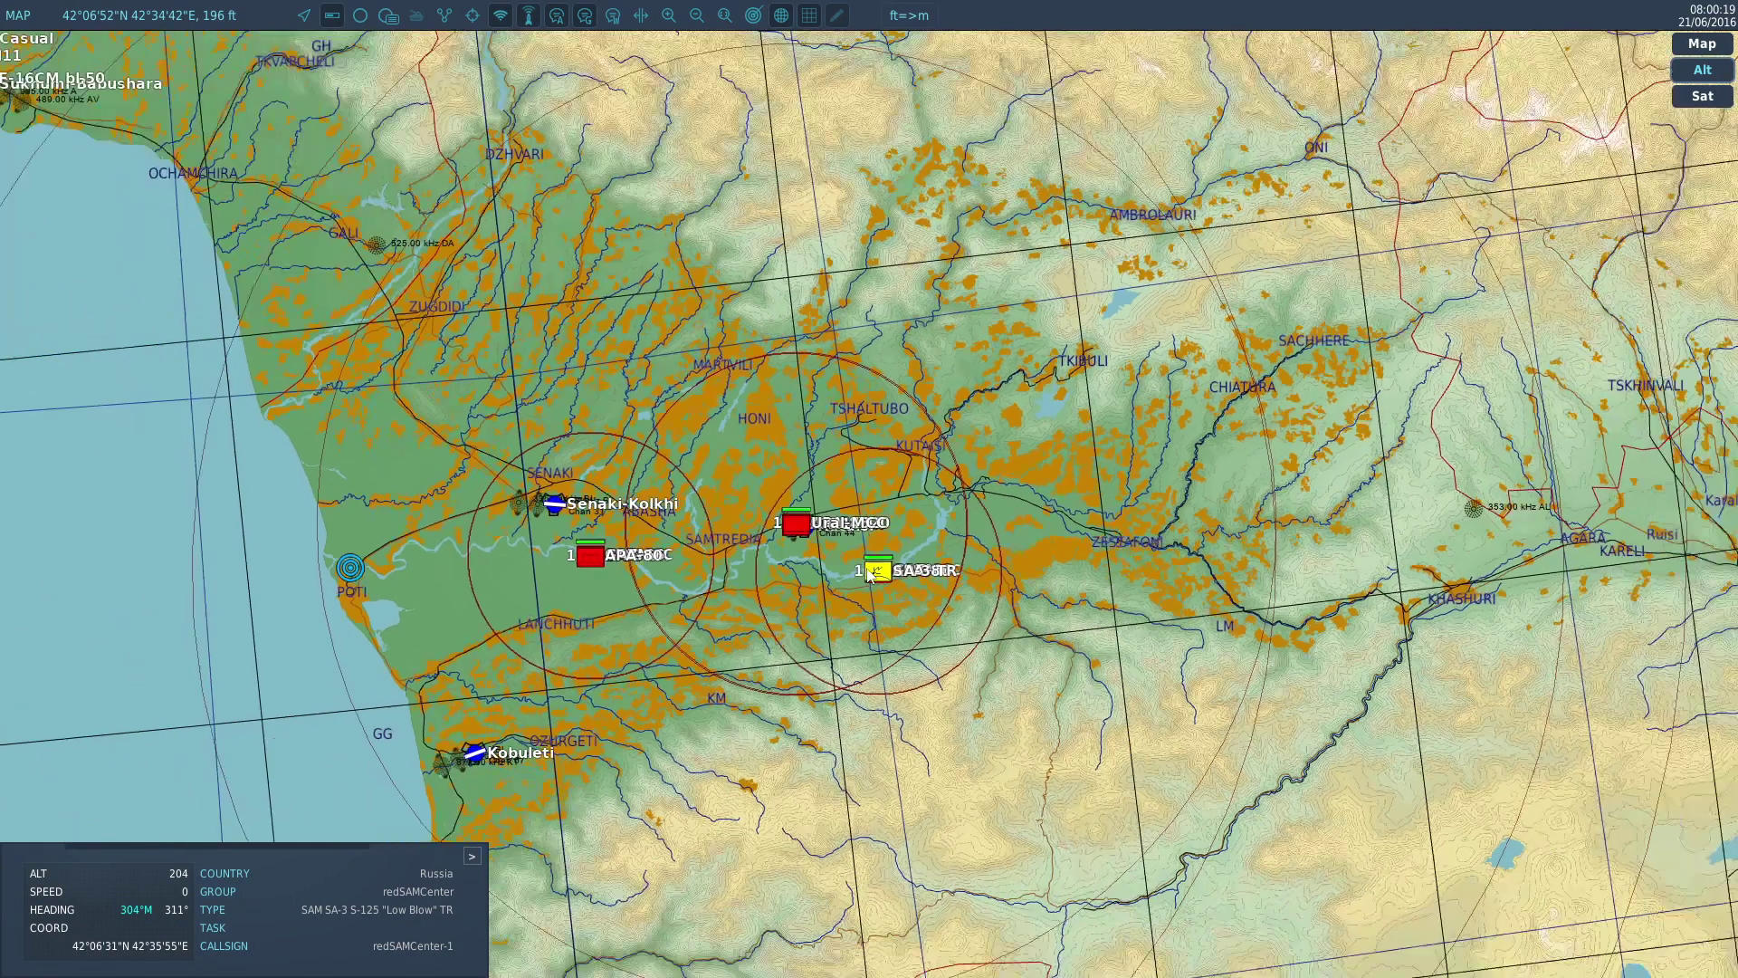
Activate the CAP flight with the F3 radio trigger and pause the mission
key(backslash)
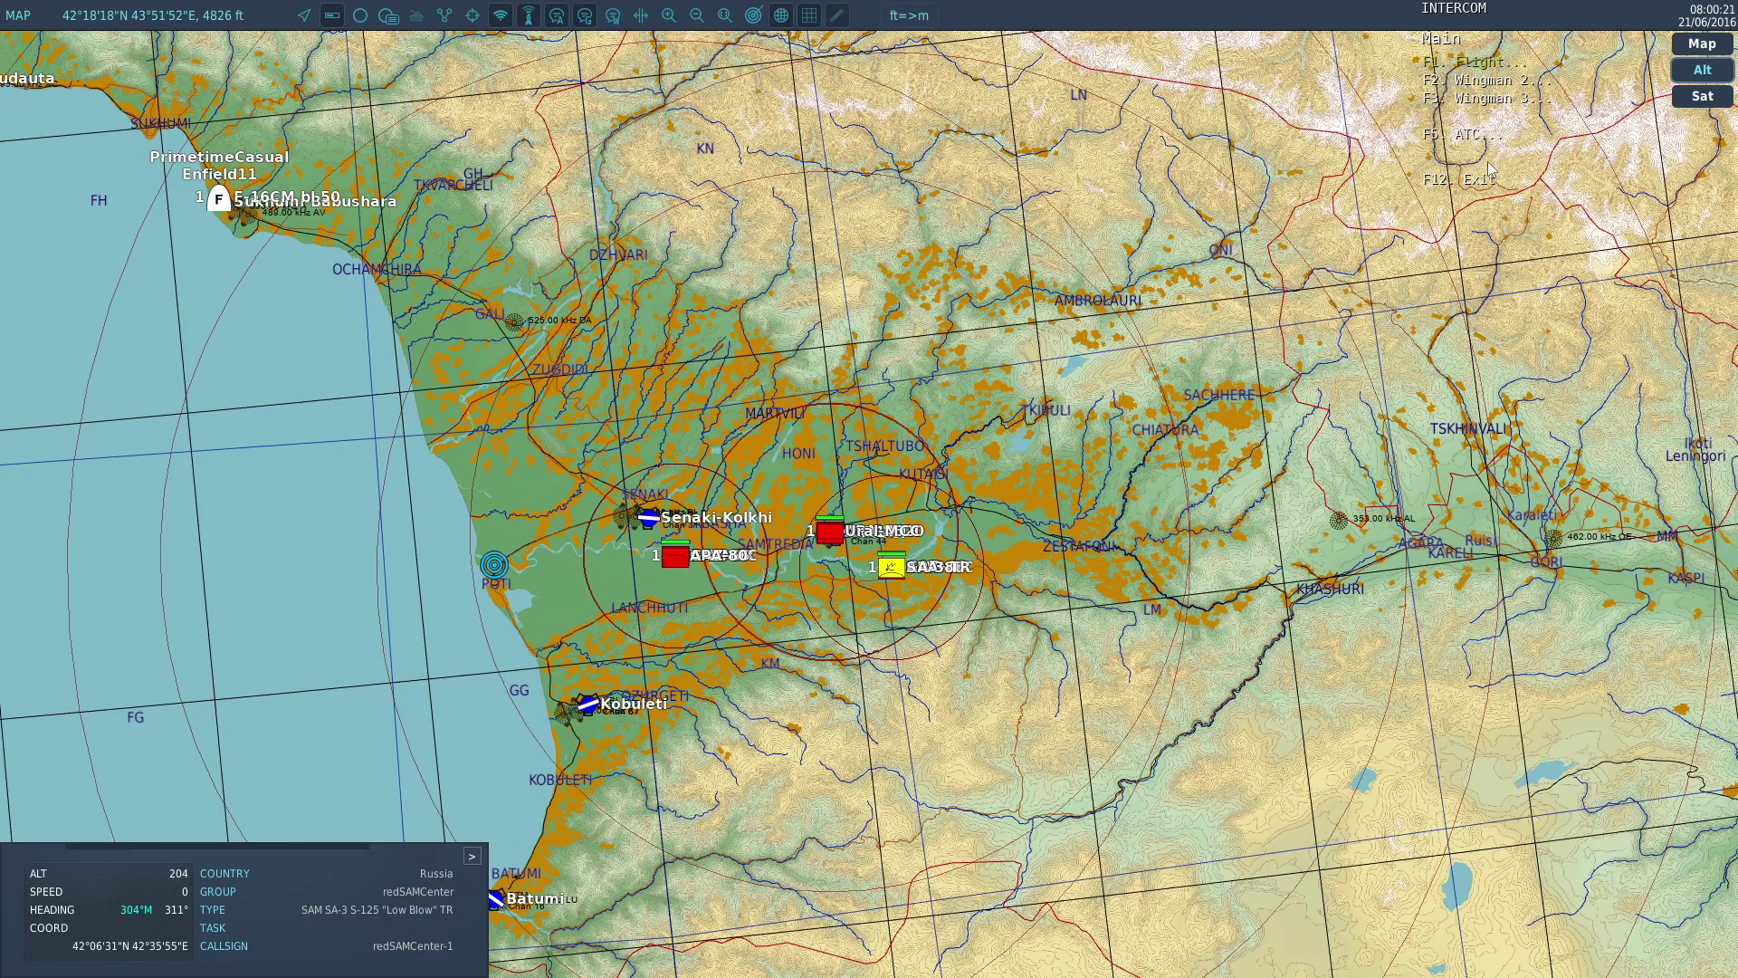
key(F10)
key(F3)
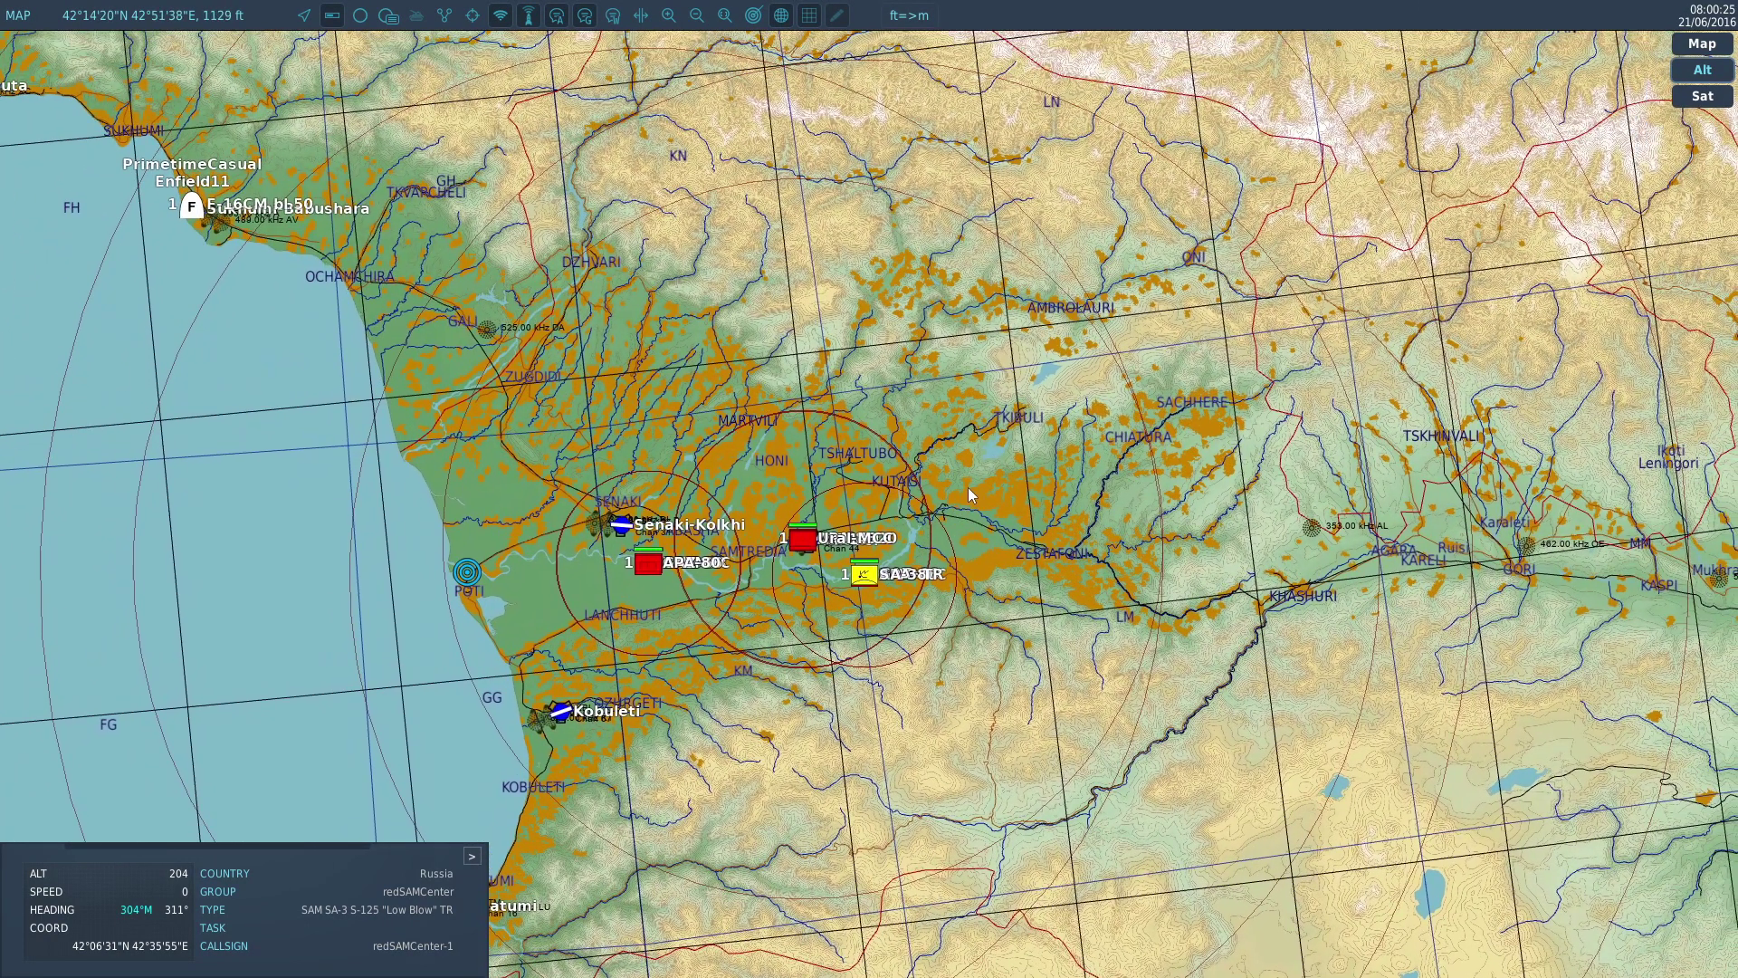
scroll(968, 487, down, 3)
right_drag(974, 501, 1026, 485)
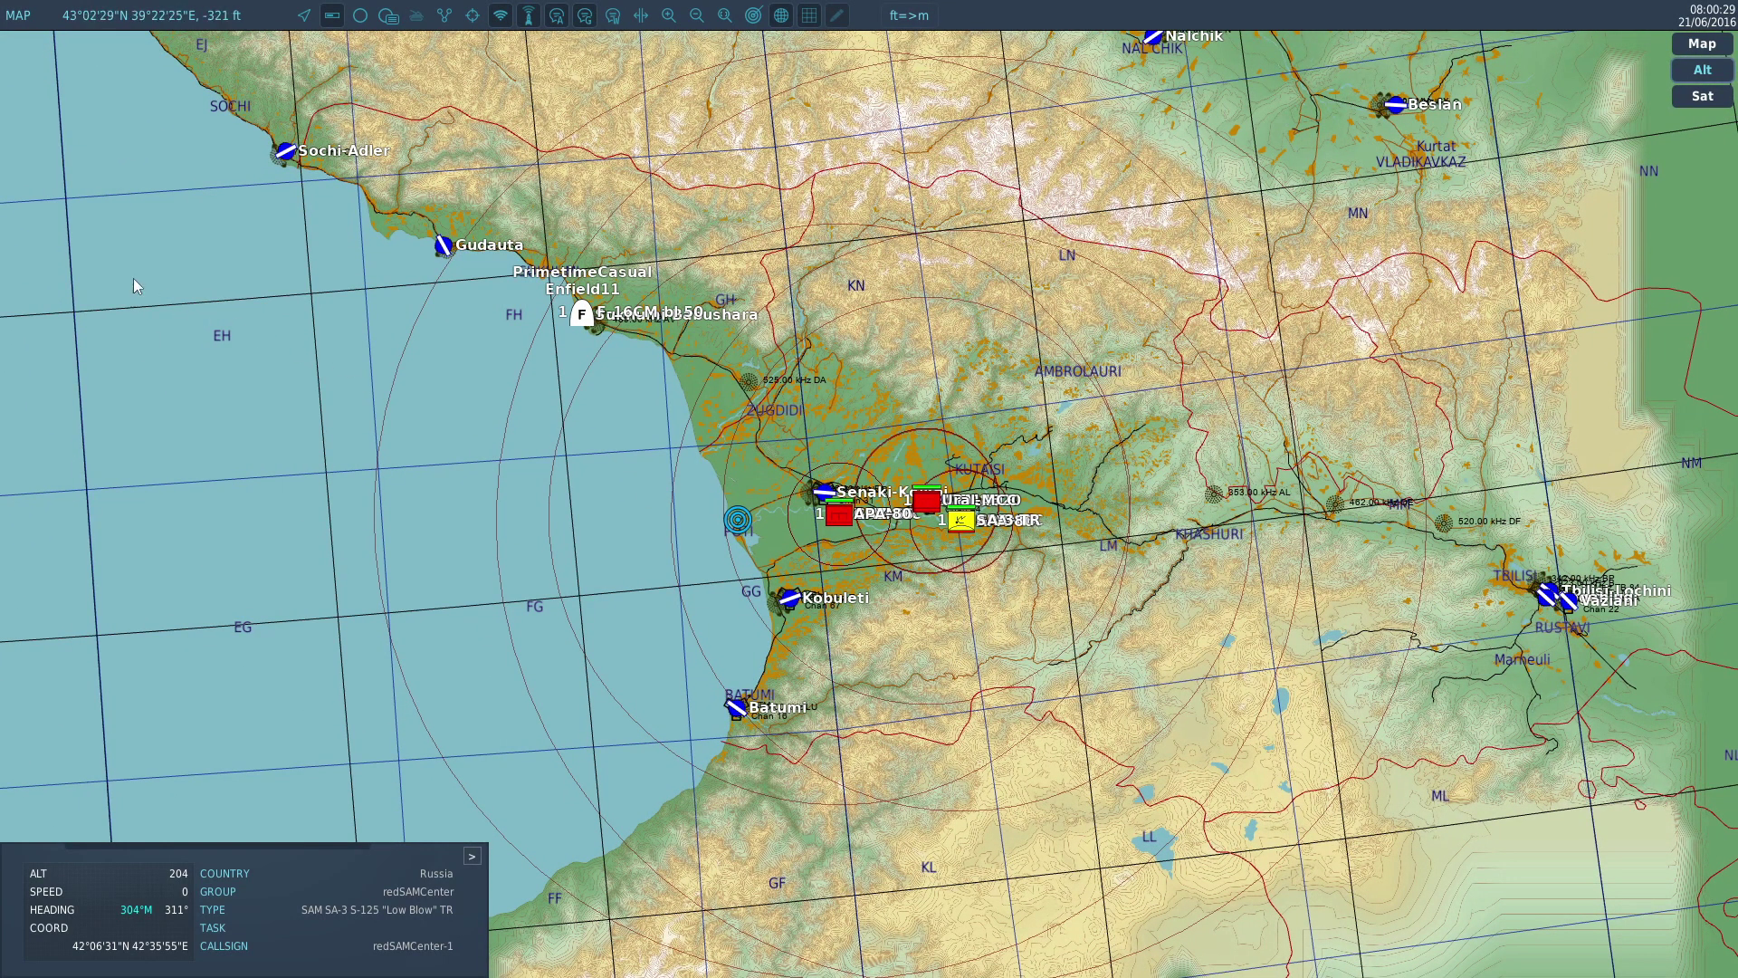
key(Escape)
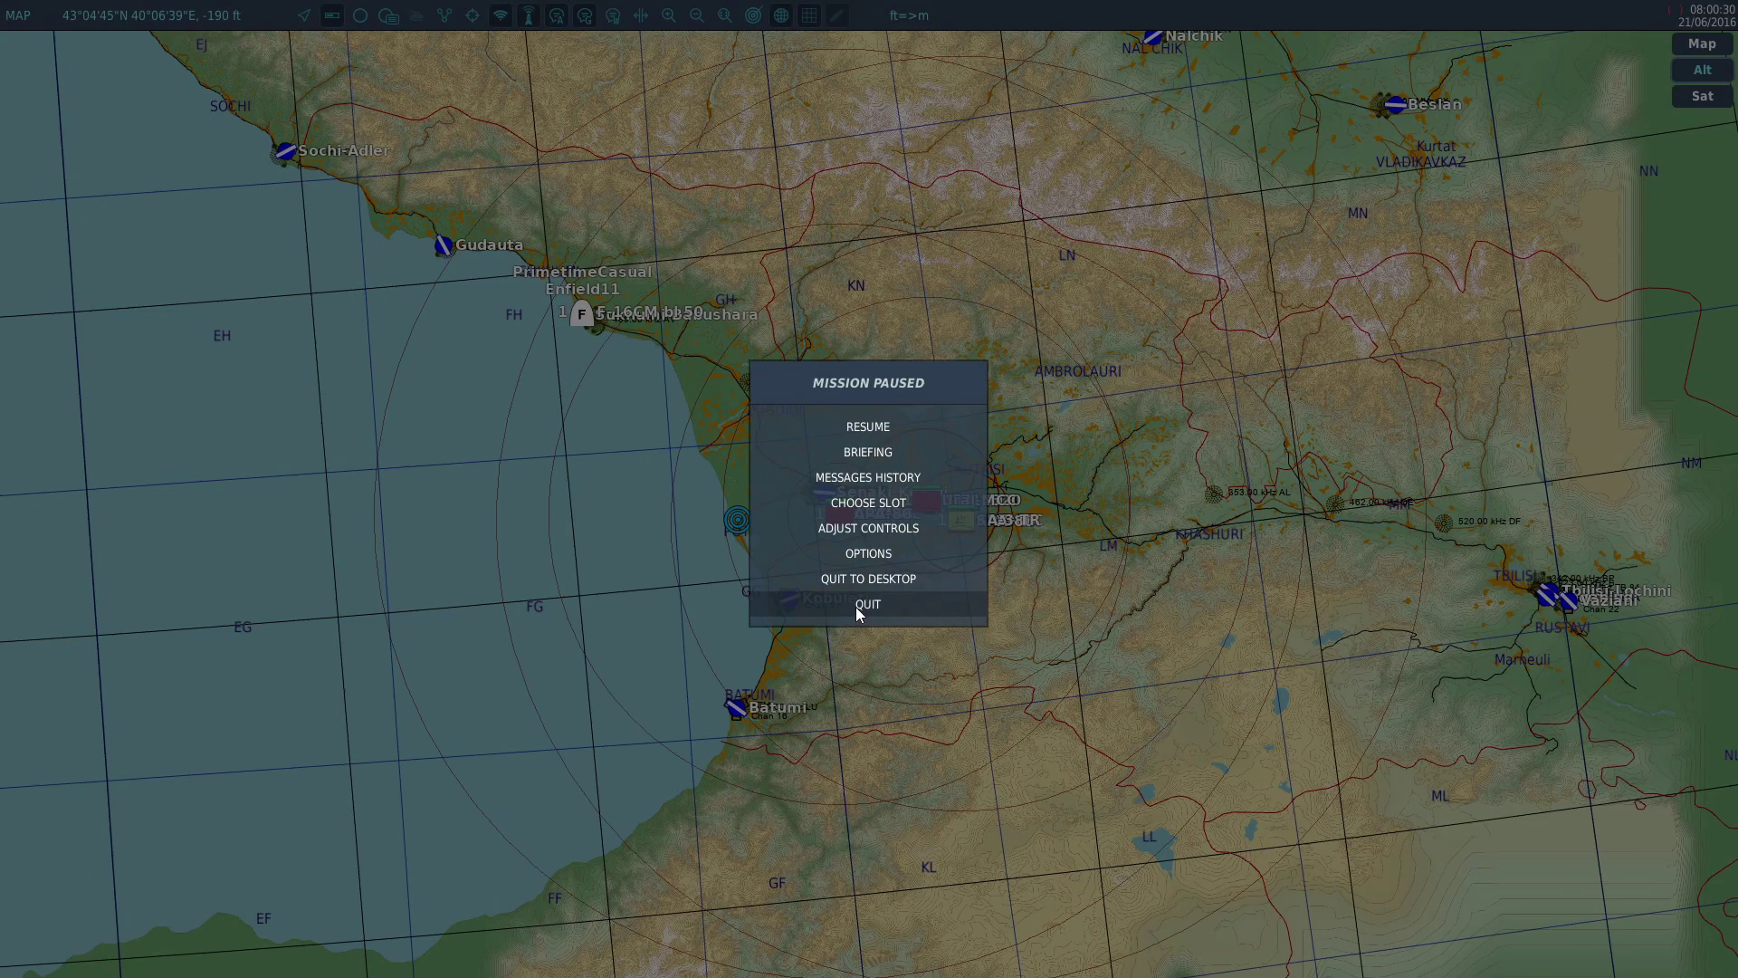